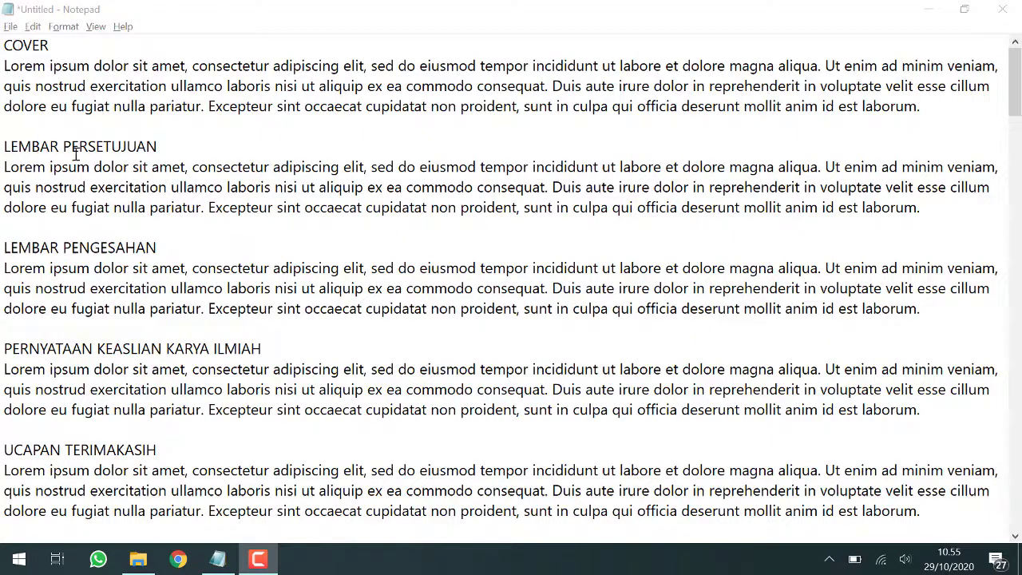
Step: Open Word and create a new blank document
scroll(55, 249, "down", 4)
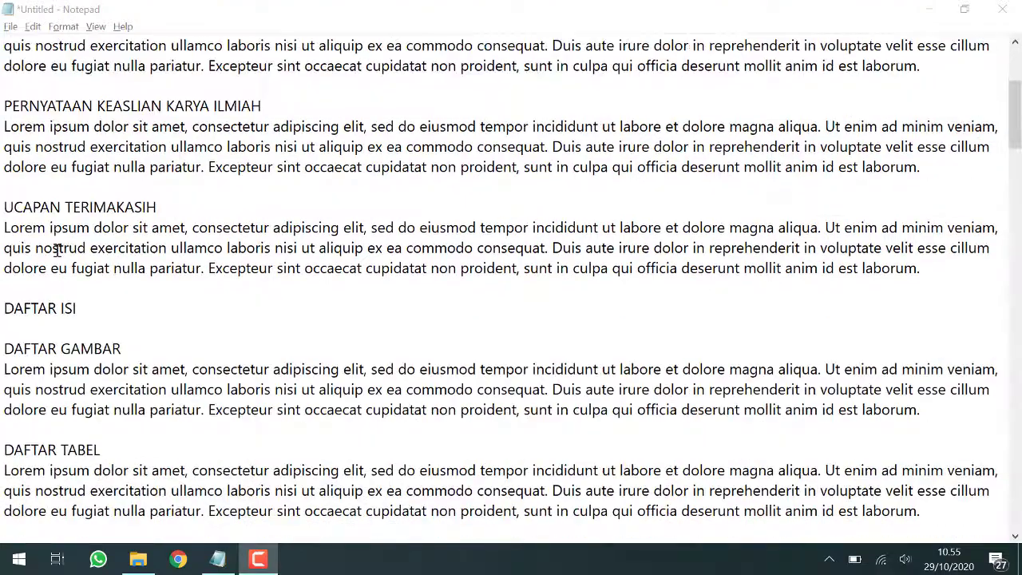
scroll(58, 250, "down", 7)
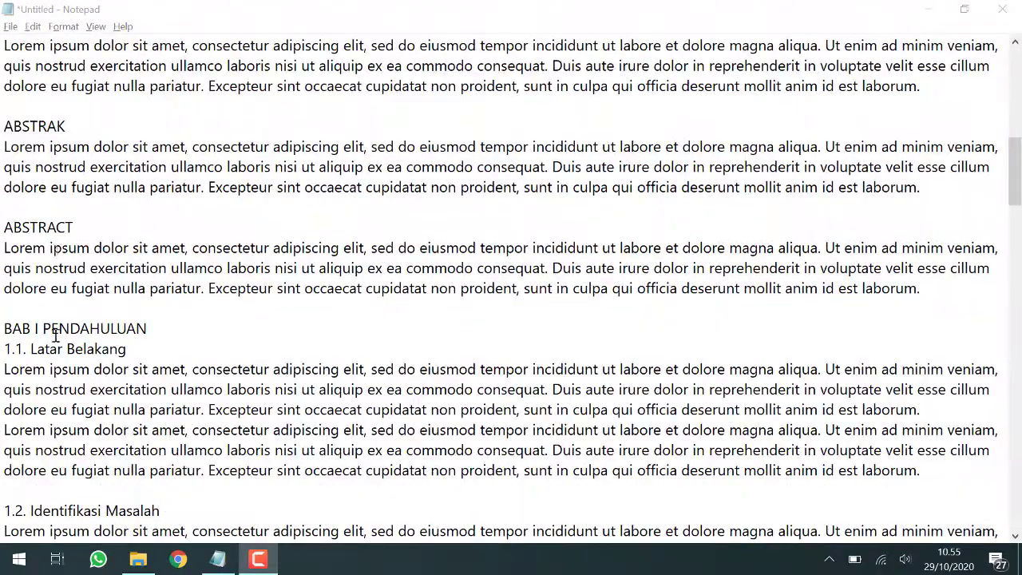
scroll(57, 441, "down", 6)
scroll(58, 442, "up", 18)
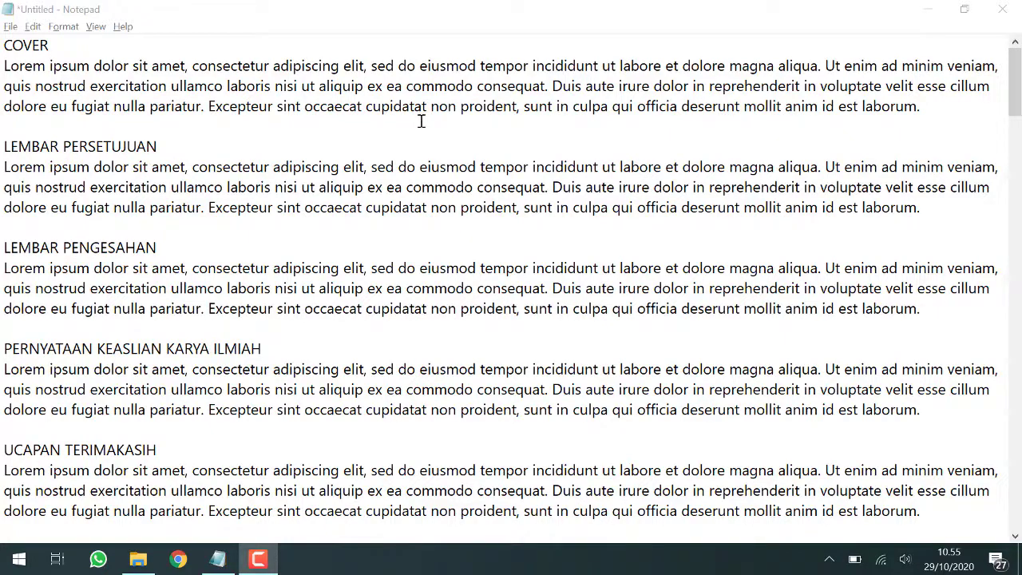
key("super")
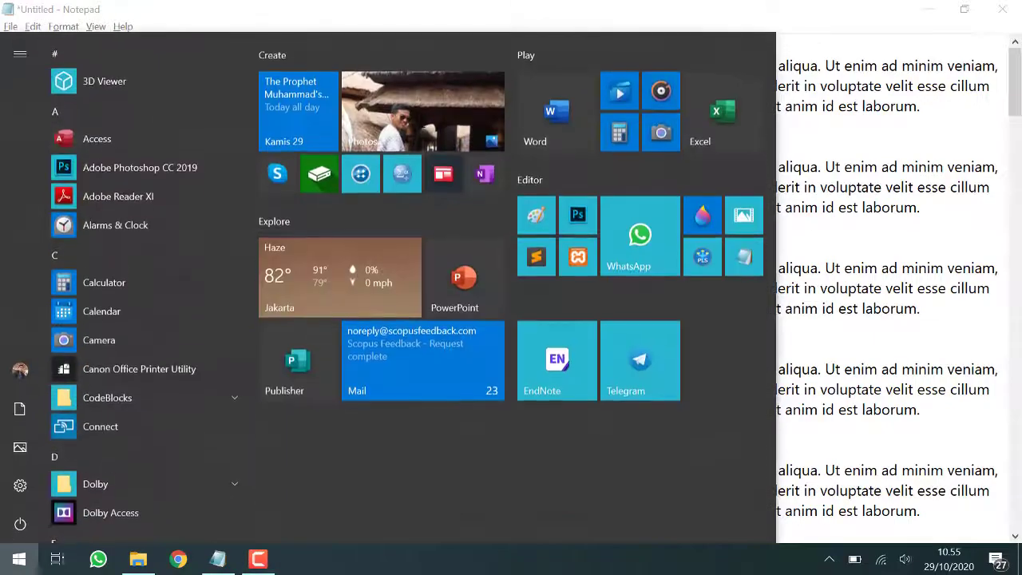
left_click(556, 110)
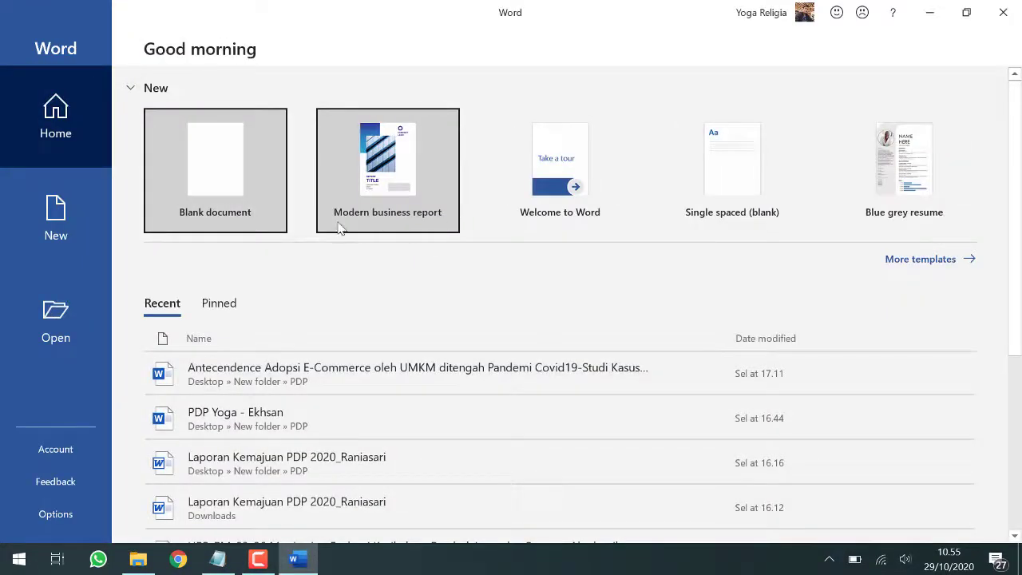
left_click(242, 175)
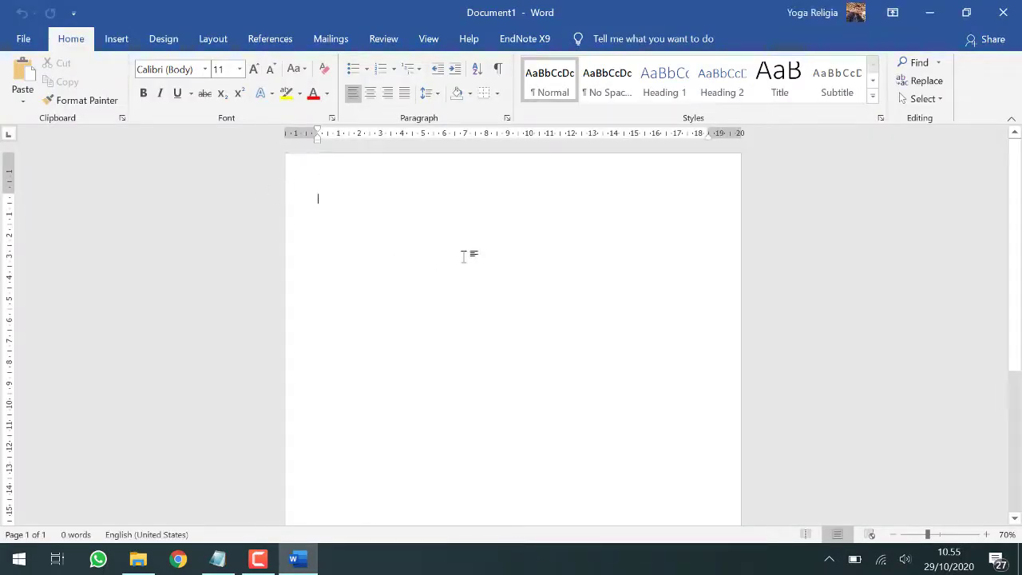
Step: Copy the entire thesis text from Notepad and paste it into the blank Word document
key("alt+Tab")
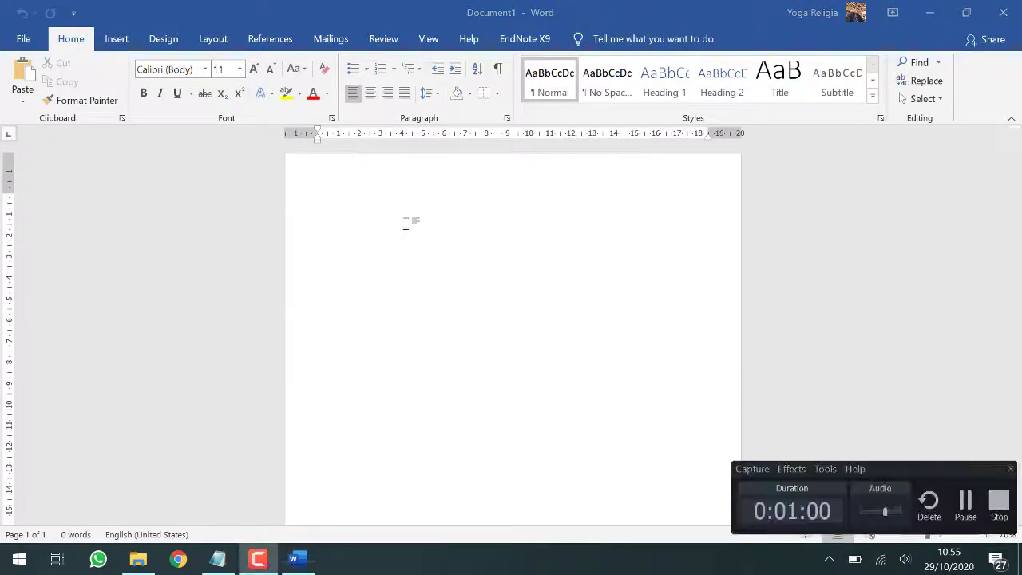
key("alt+Tab")
key("alt+Tab")
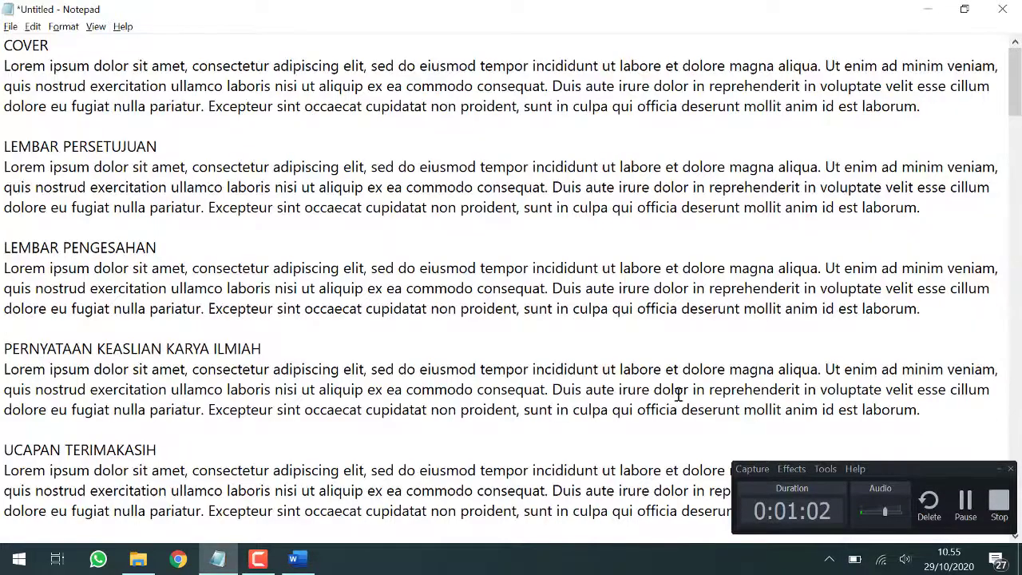
left_click(998, 471)
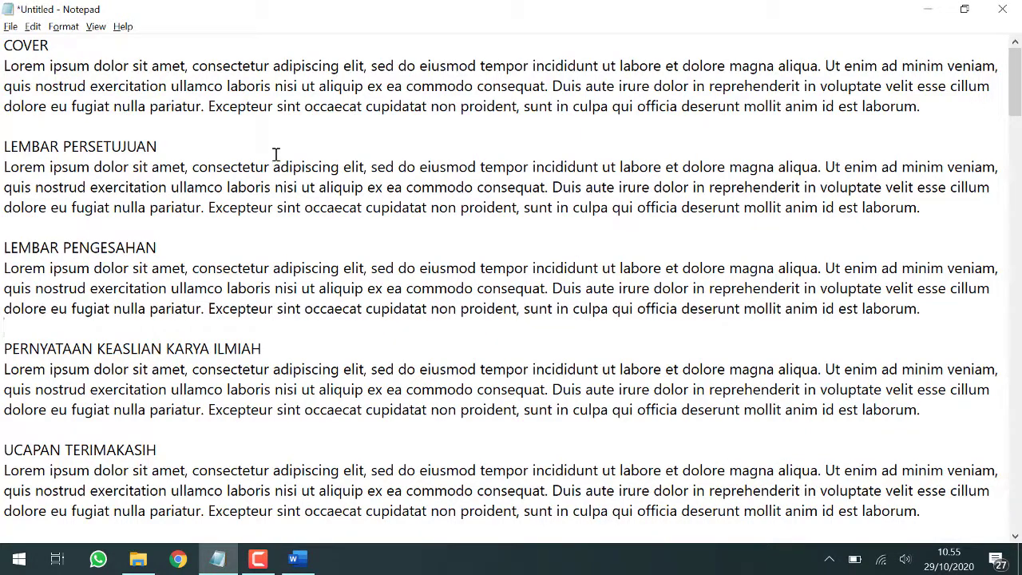
key("ctrl+a")
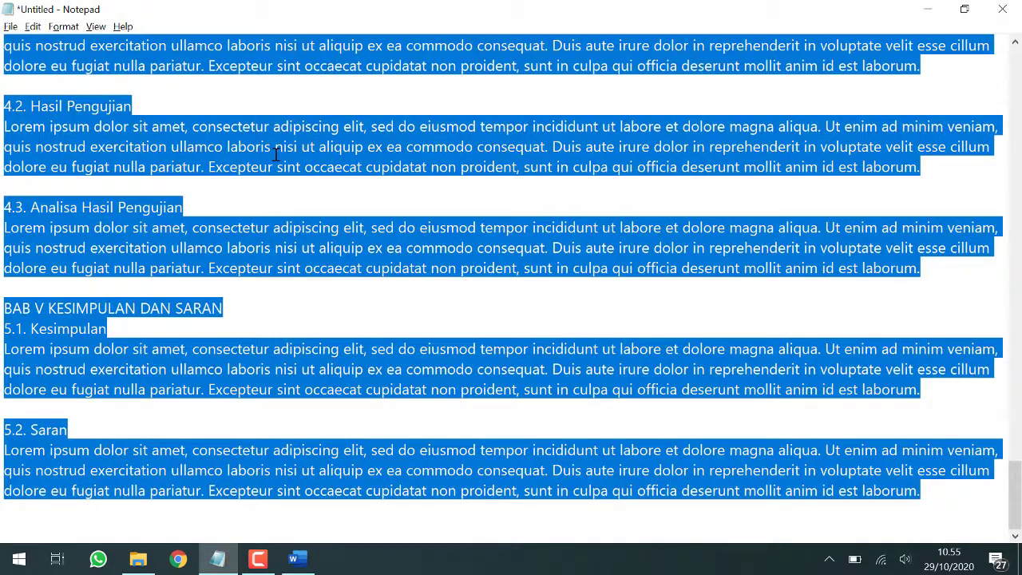
key("ctrl+c")
key("alt+Tab")
key("Tab")
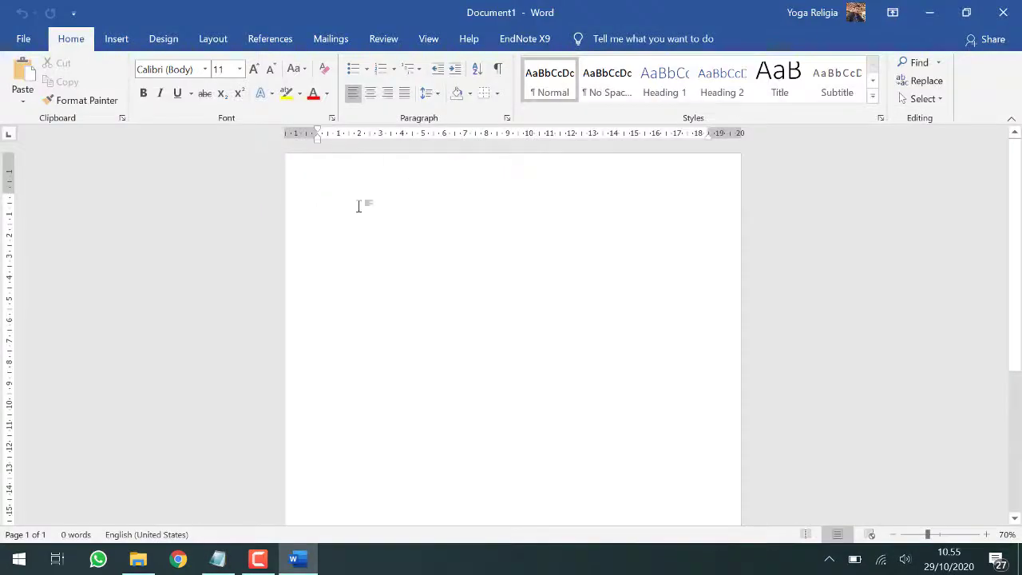
key("ctrl+v")
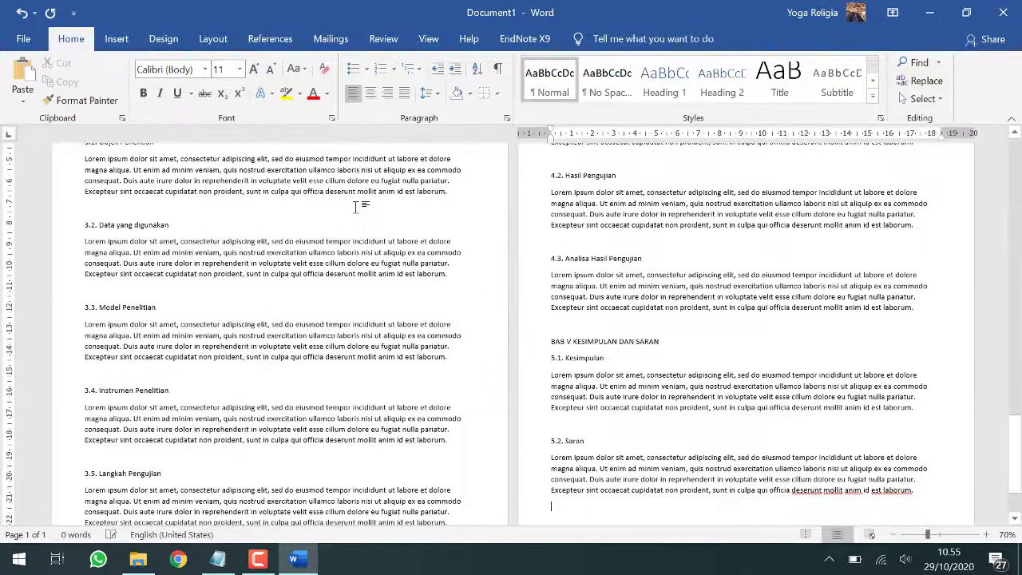
Step: Insert a Next Page section break before the LEMBAR PERSETUJUAN heading to separate it from the cover
scroll(357, 209, "up", 10)
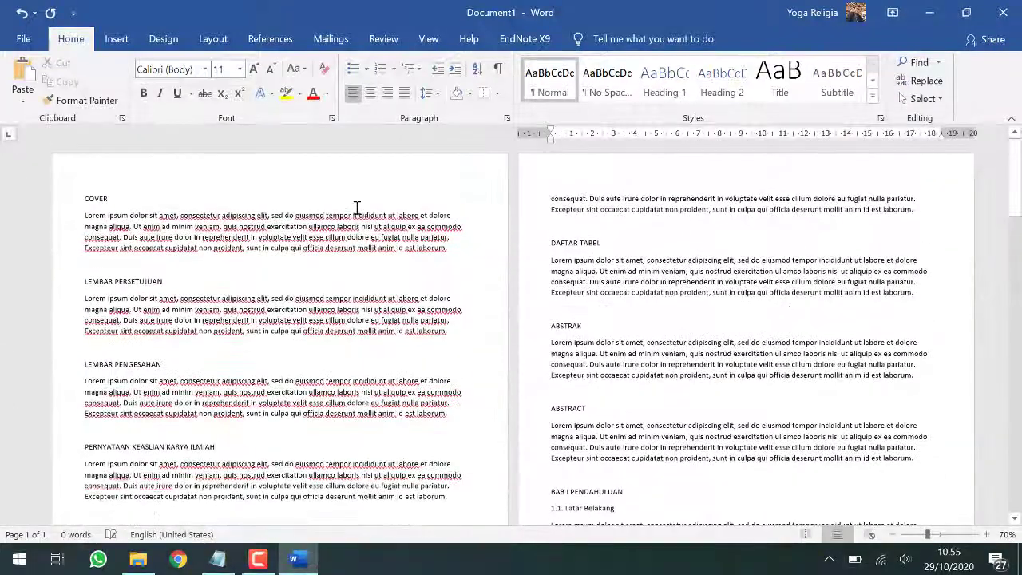
left_click(355, 221)
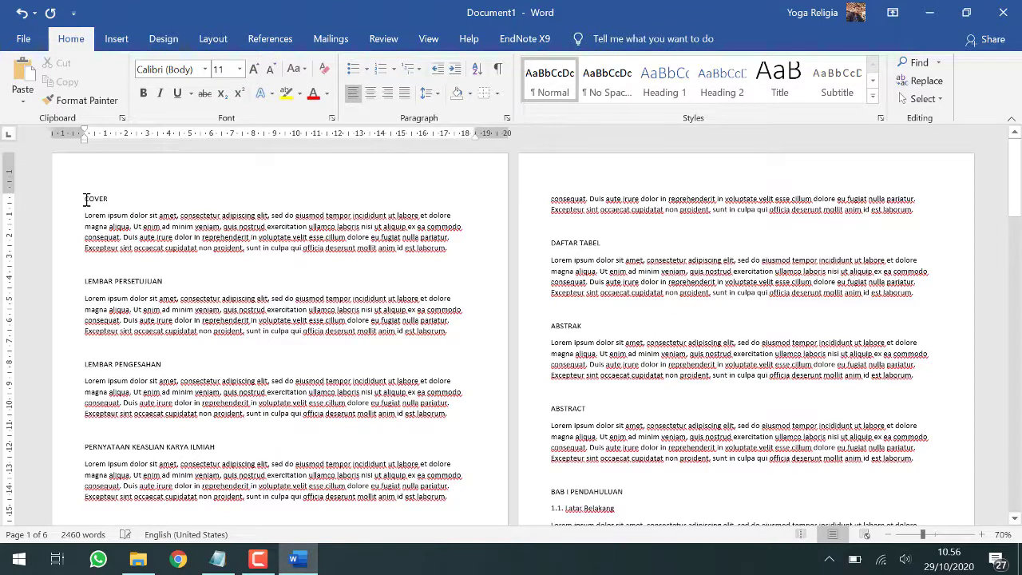
left_click(87, 282)
left_click(213, 41)
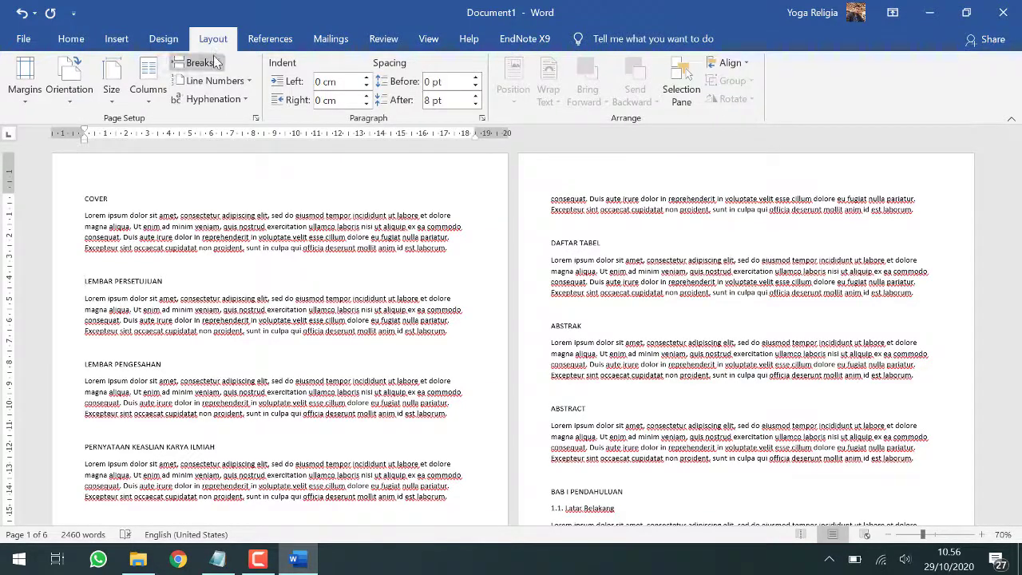
left_click(214, 62)
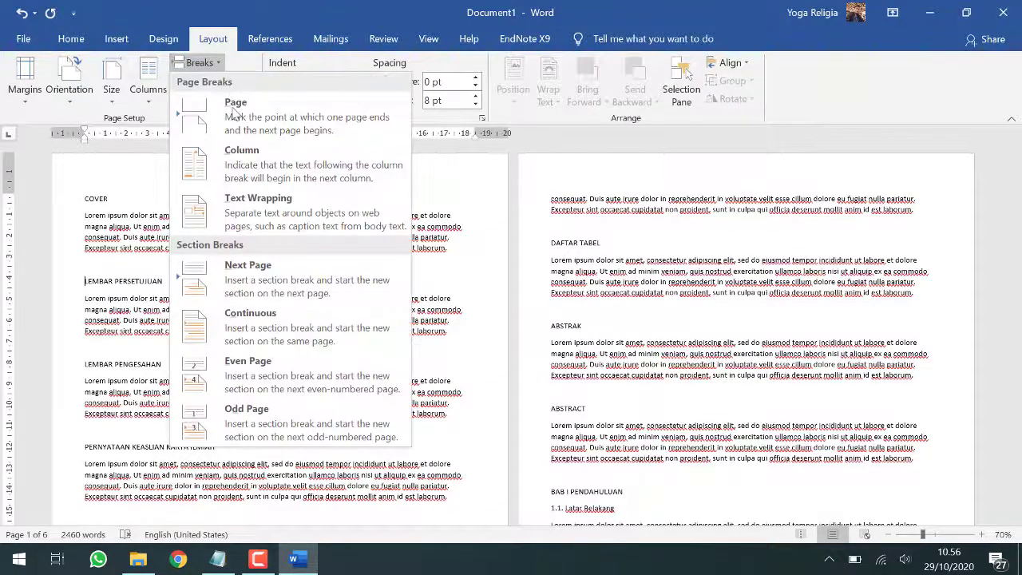
left_click(283, 286)
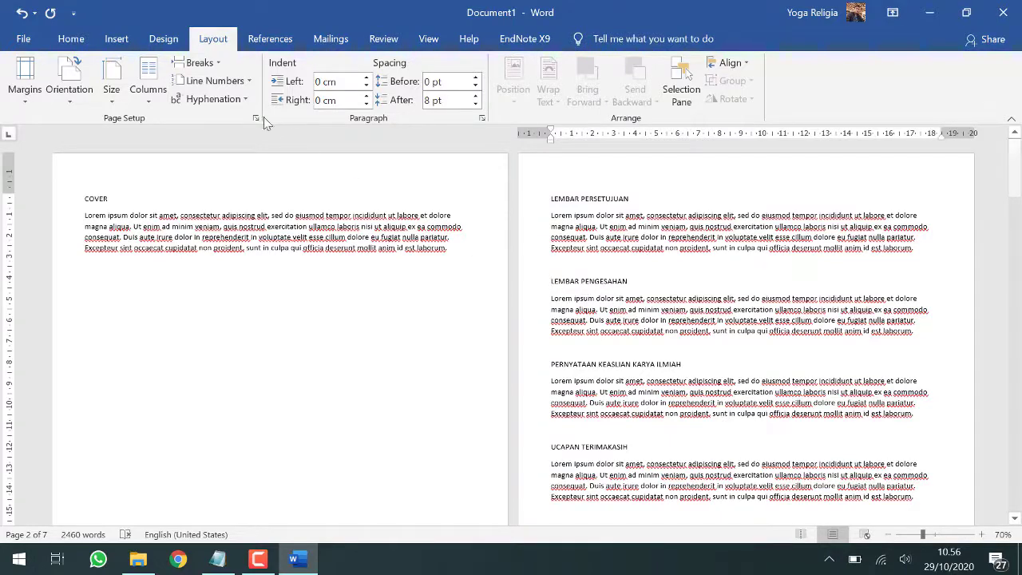
Step: Insert page breaks before the LEMBAR PENGESAHAN and PERNYATAAN KEASLIAN KARYA ILMIAH headings
left_click(216, 64)
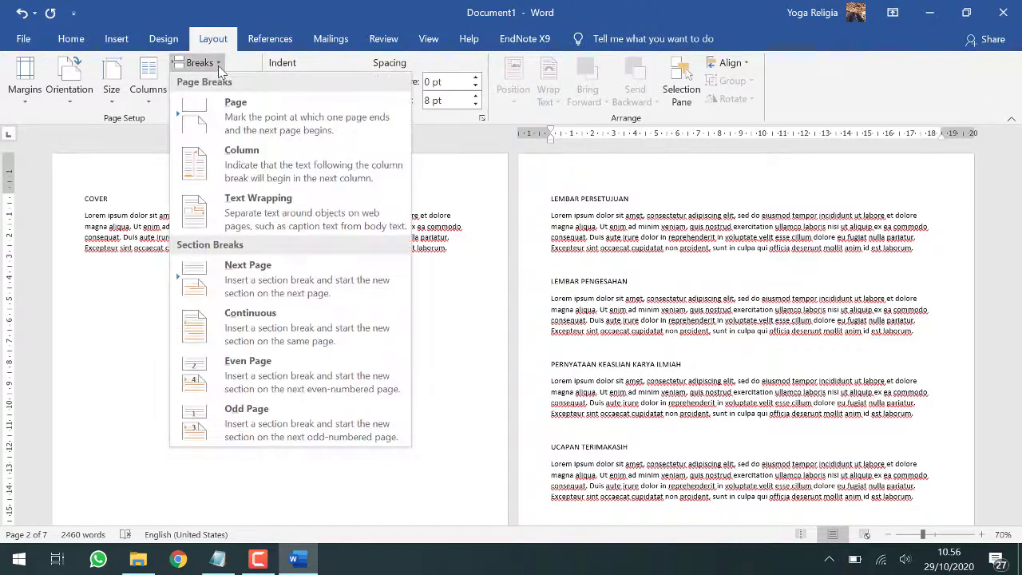
left_click(260, 107)
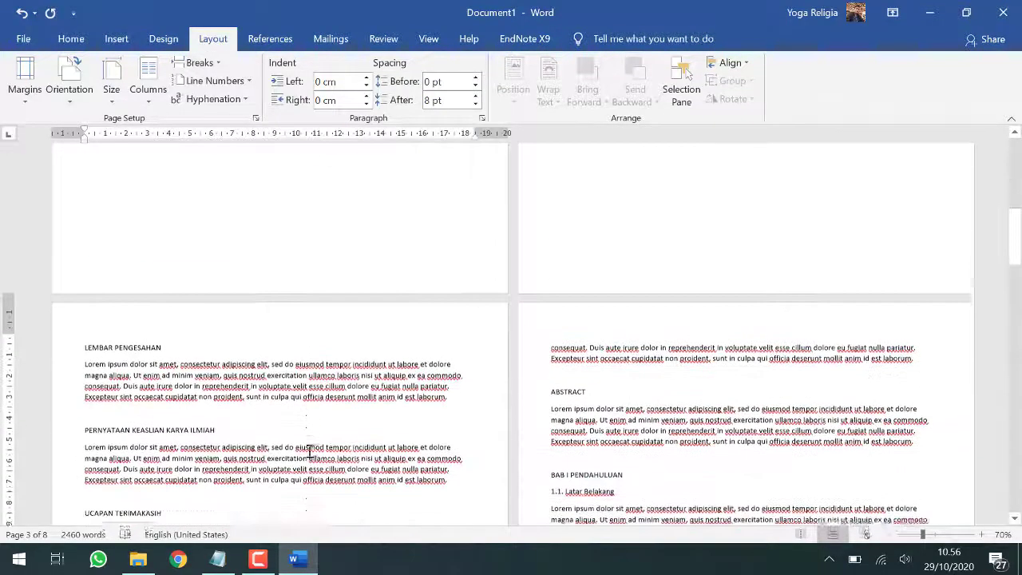
scroll(171, 428, "down", 3)
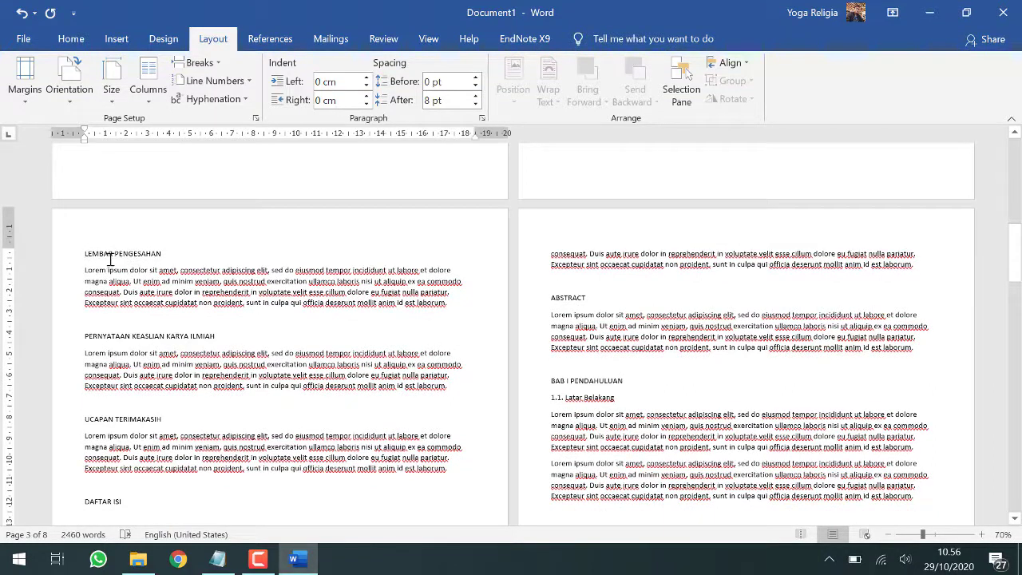
left_click(80, 336)
left_click(221, 68)
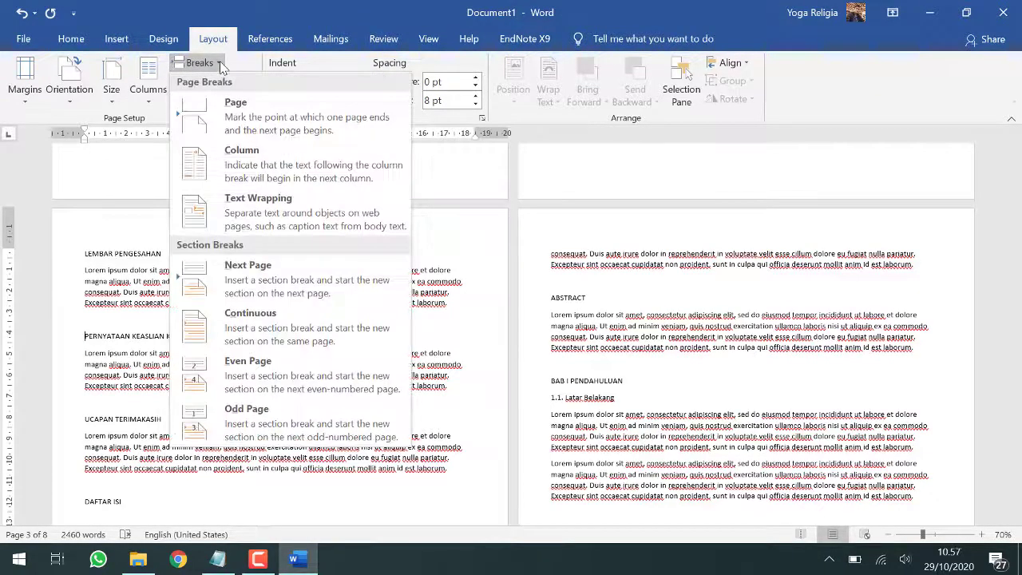
left_click(229, 111)
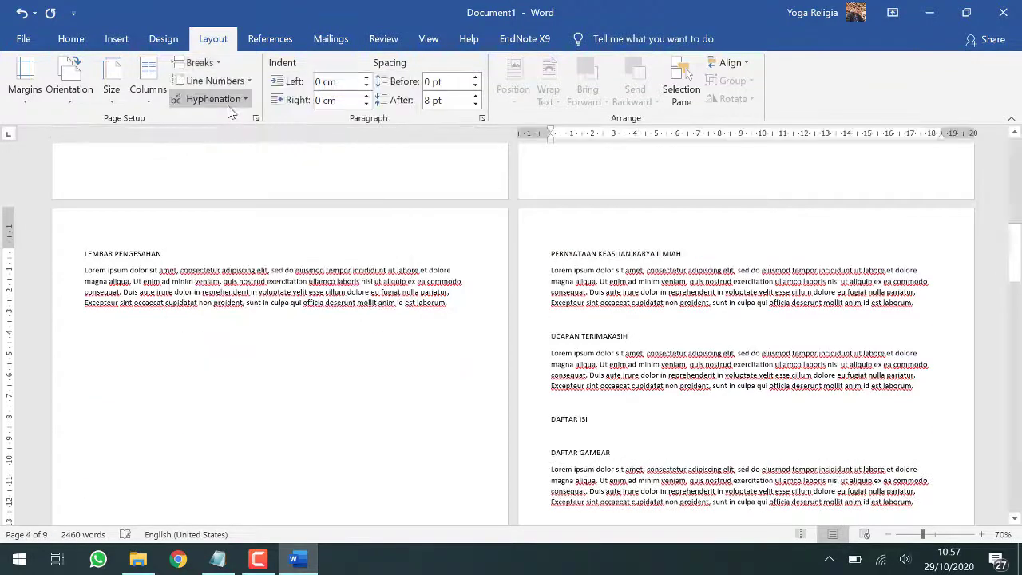
Step: Insert page breaks before the UCAPAN TERIMAKASIH and DAFTAR ISI headings
left_click(551, 336)
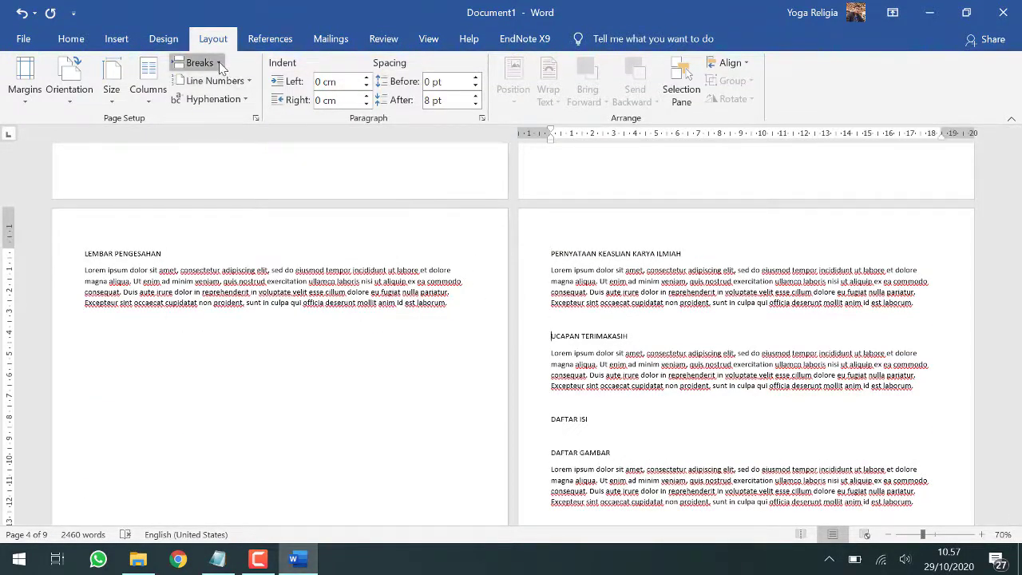
left_click(196, 63)
left_click(226, 116)
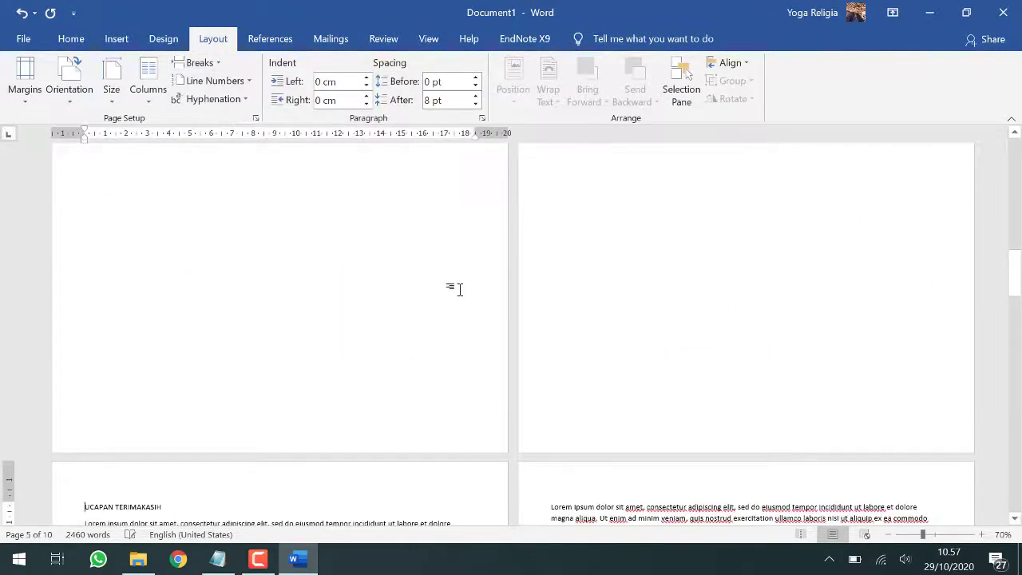
scroll(461, 290, "down", 3)
scroll(461, 290, "down", 1)
left_click(85, 375)
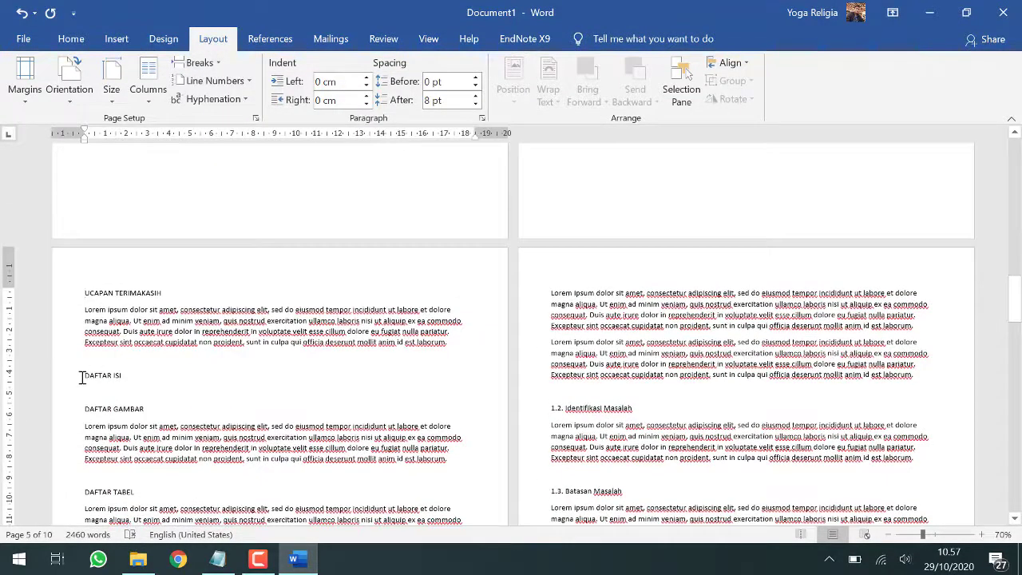
left_click(211, 65)
left_click(228, 112)
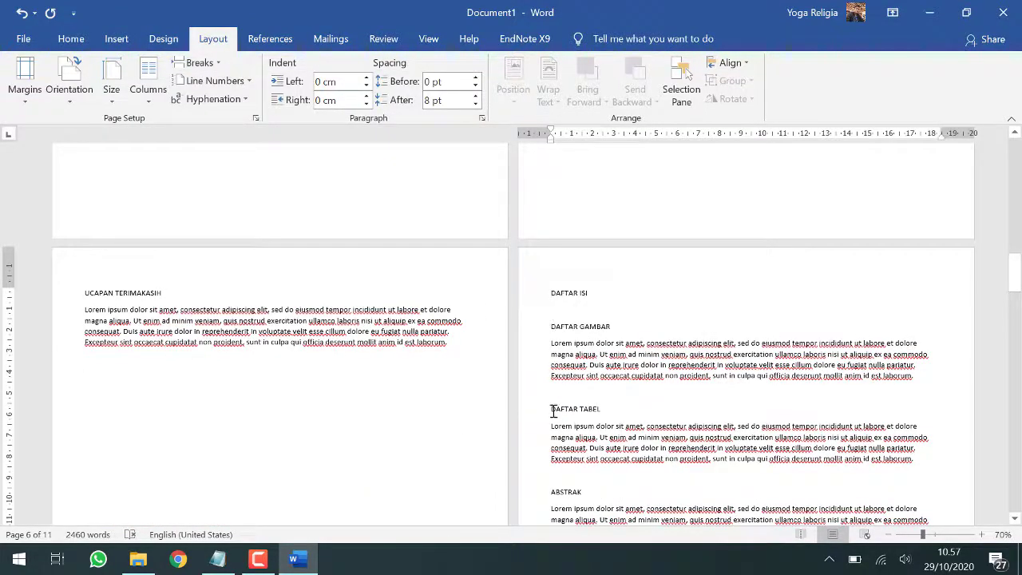
Step: Insert page breaks before the DAFTAR GAMBAR and DAFTAR TABEL headings
left_click(551, 328)
left_click(209, 70)
left_click(228, 108)
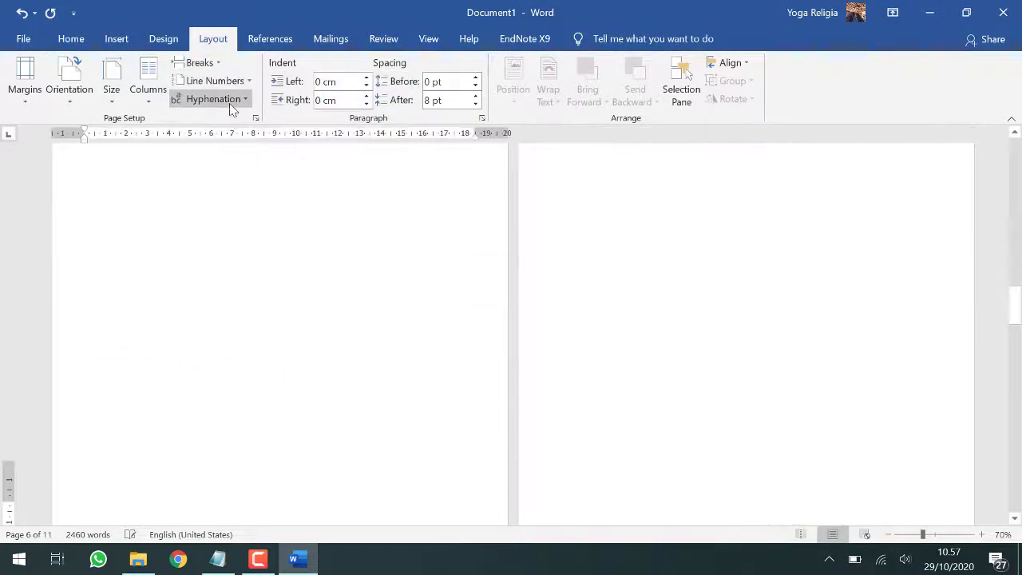
scroll(190, 336, "down", 3)
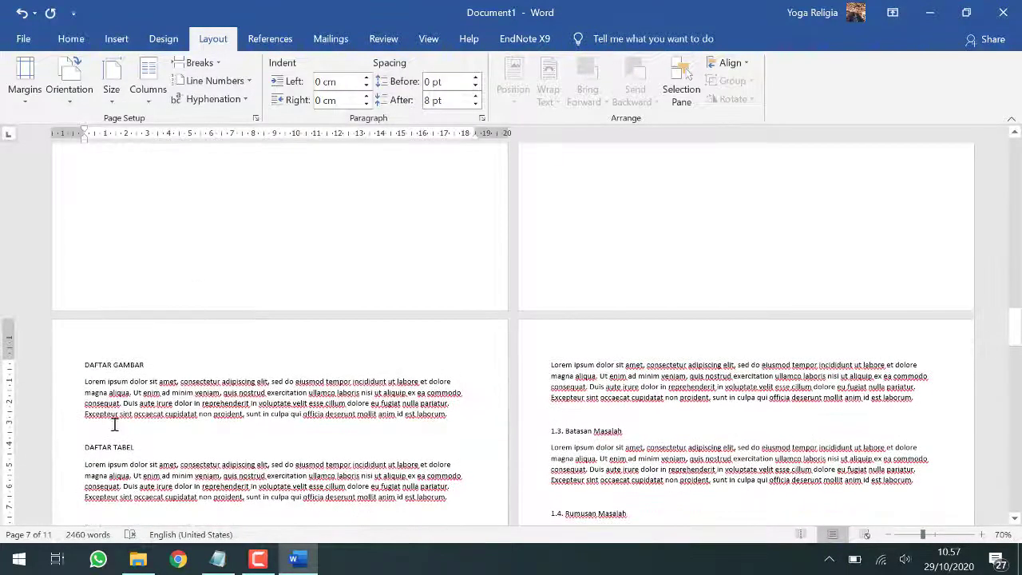
left_click(81, 447)
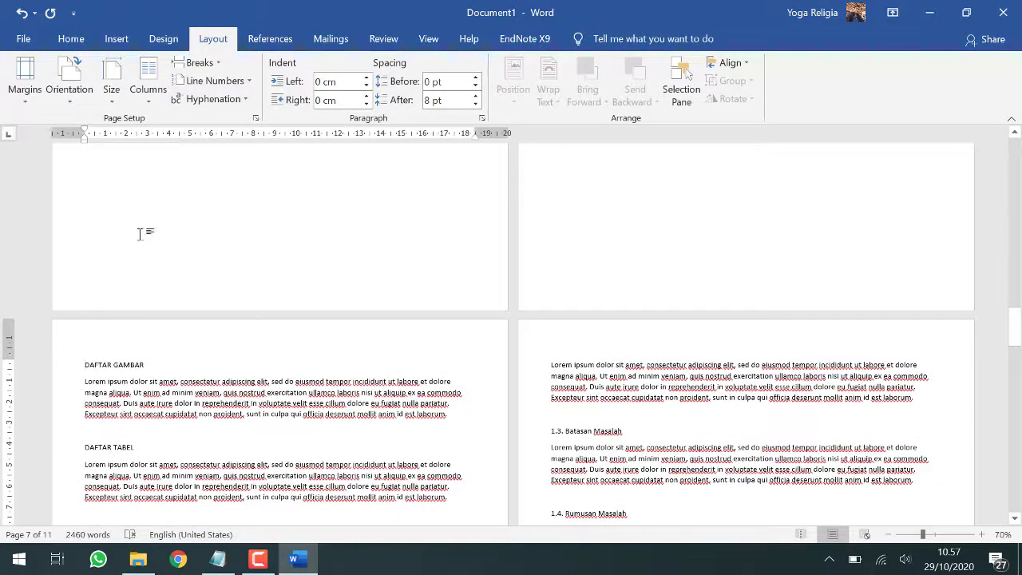
left_click(206, 64)
left_click(233, 104)
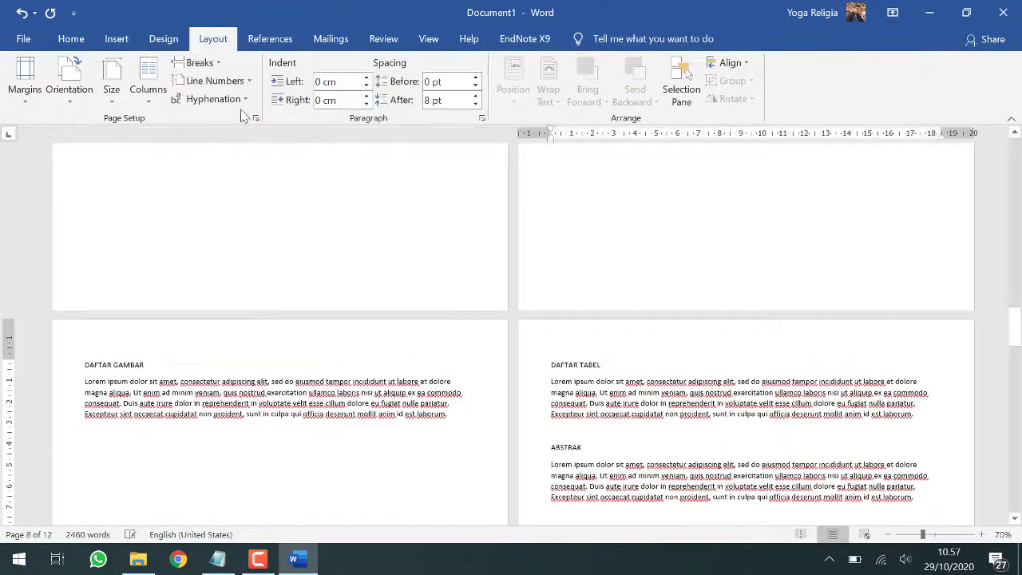
Step: Insert a page break before the ABSTRAK heading so it starts on its own page
scroll(501, 285, "down", 2)
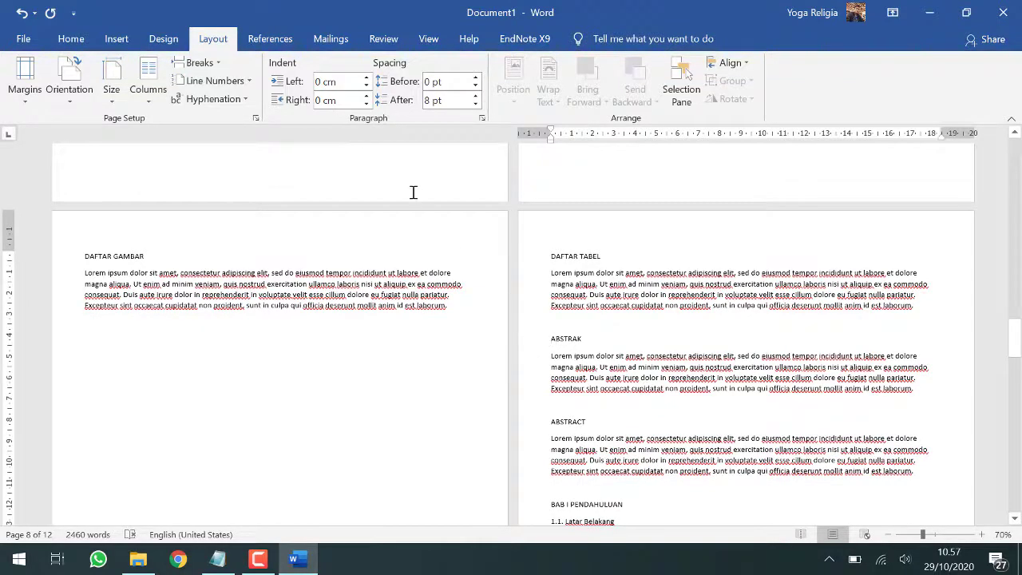
left_click(217, 63)
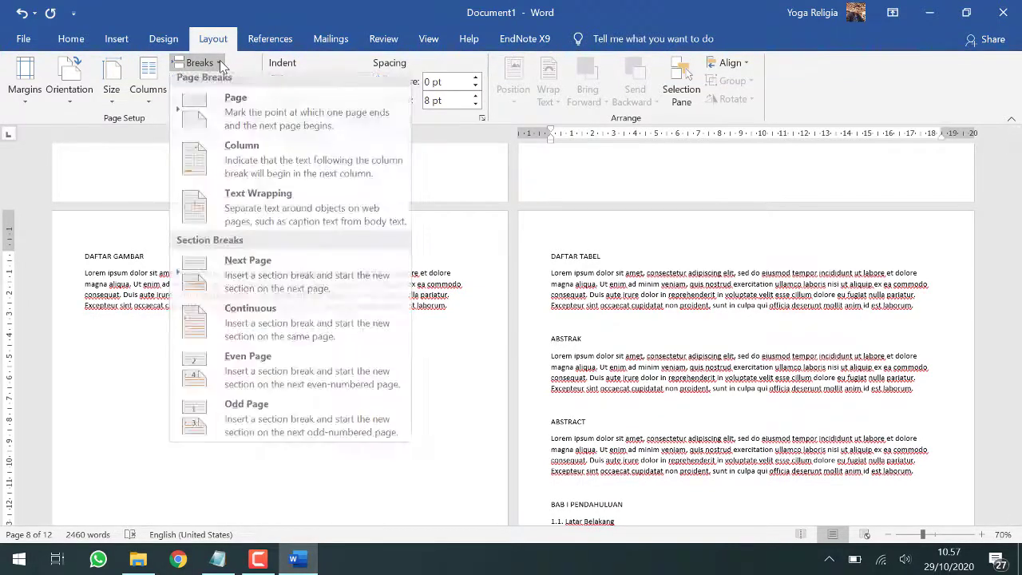
left_click(235, 104)
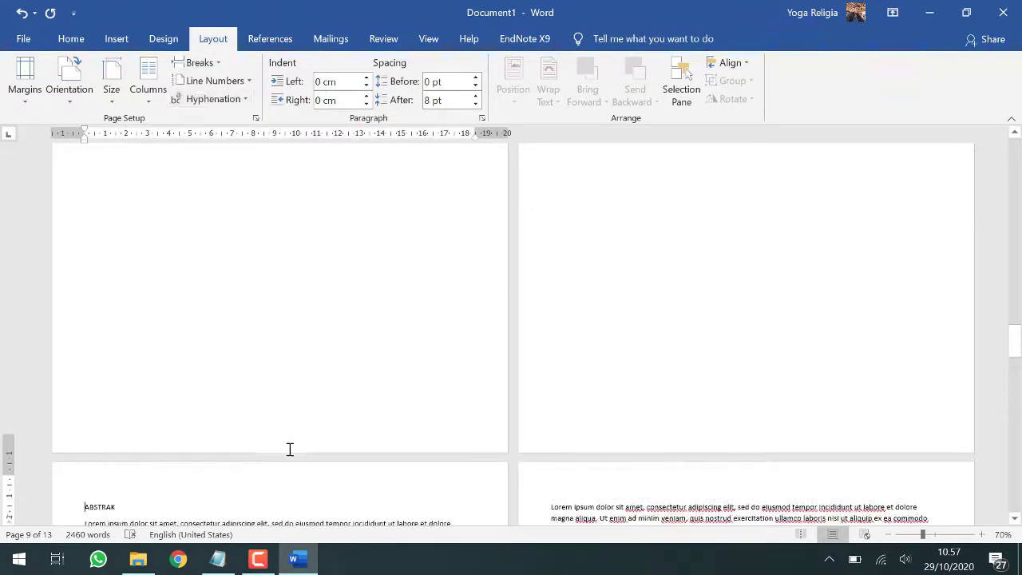
Step: Insert a page break before the ABSTRACT heading
scroll(290, 450, "down", 4)
left_click(84, 375)
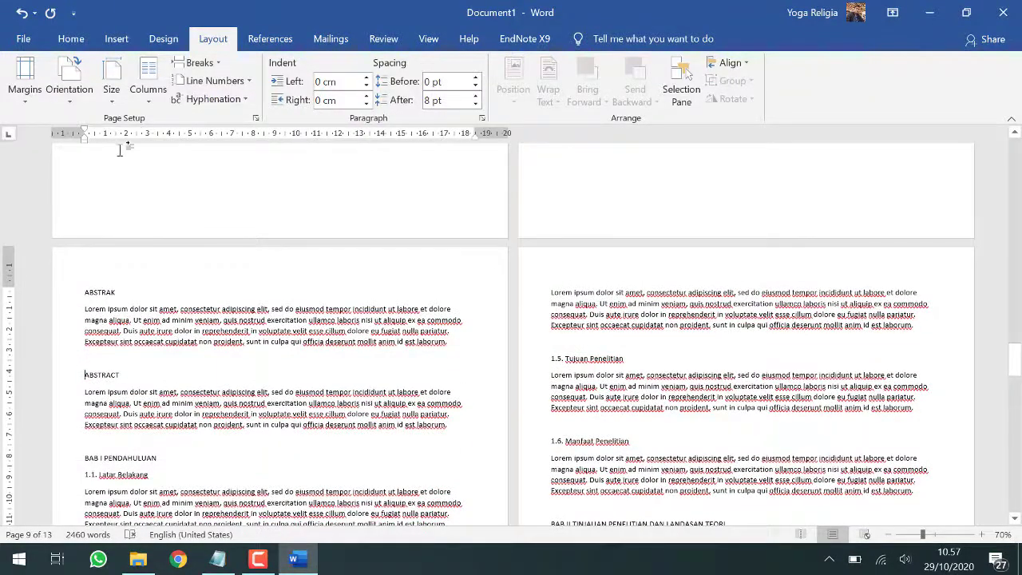
left_click(217, 64)
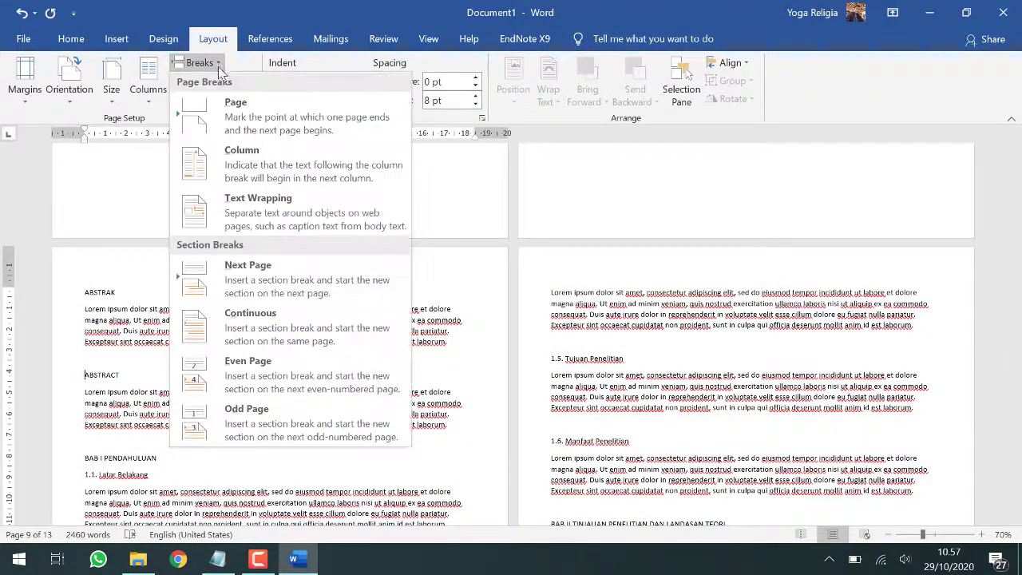
left_click(240, 109)
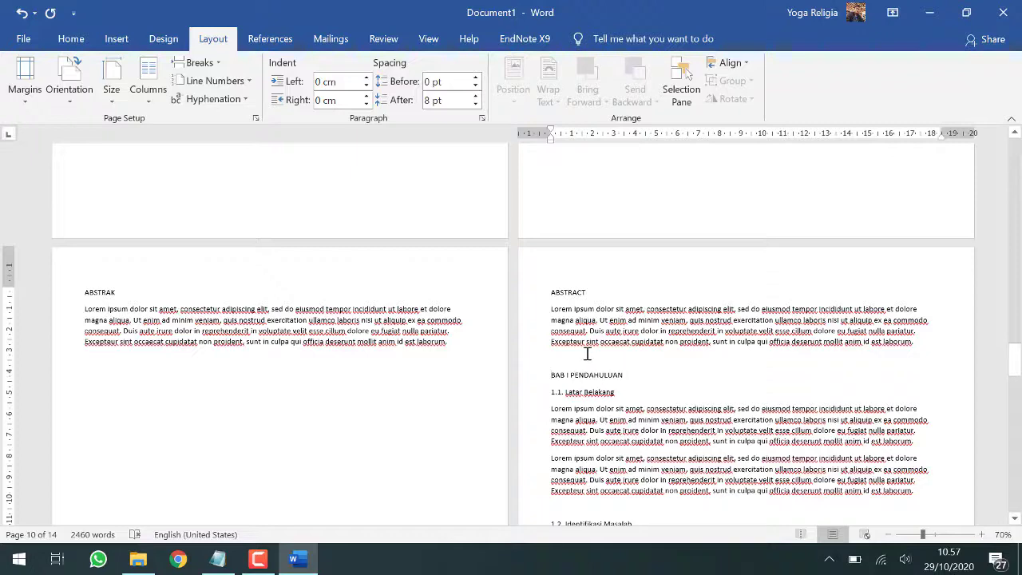
Step: Insert Next Page section breaks before the BAB I PENDAHULUAN and BAB II TINJAUAN PENELITIAN DAN LANDASAN TEORI headings
left_click(217, 65)
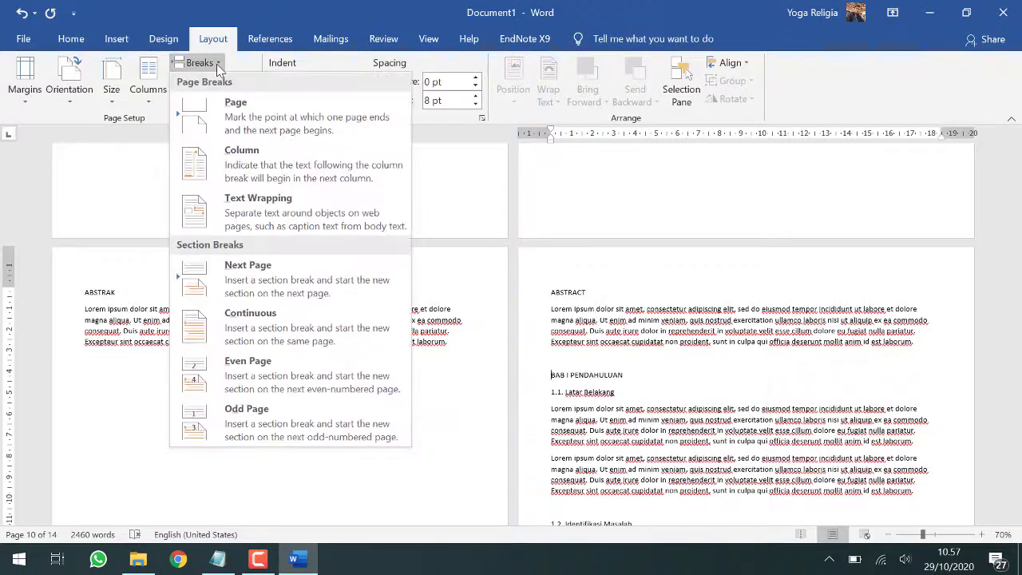
left_click(247, 266)
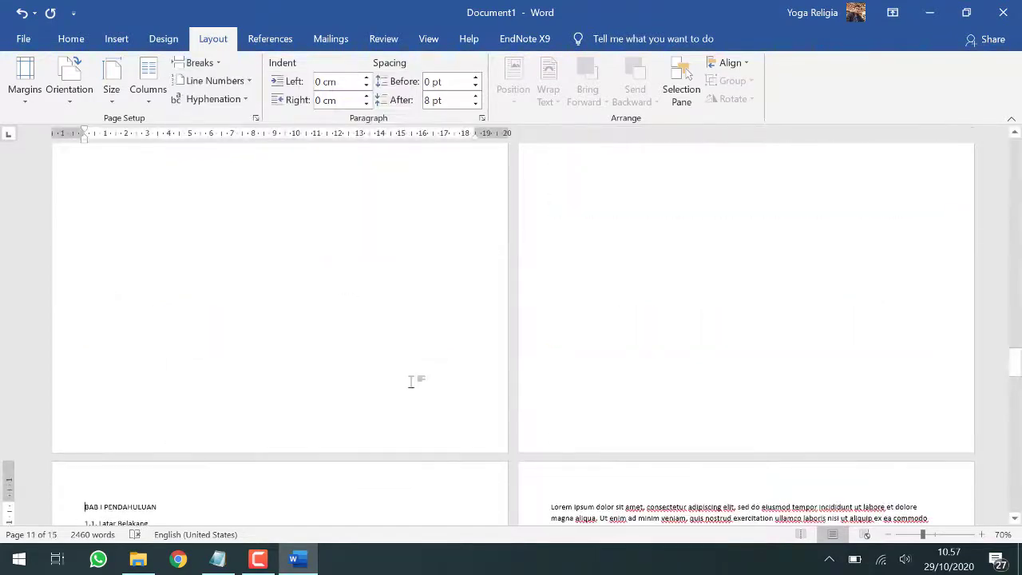
scroll(413, 381, "down", 5)
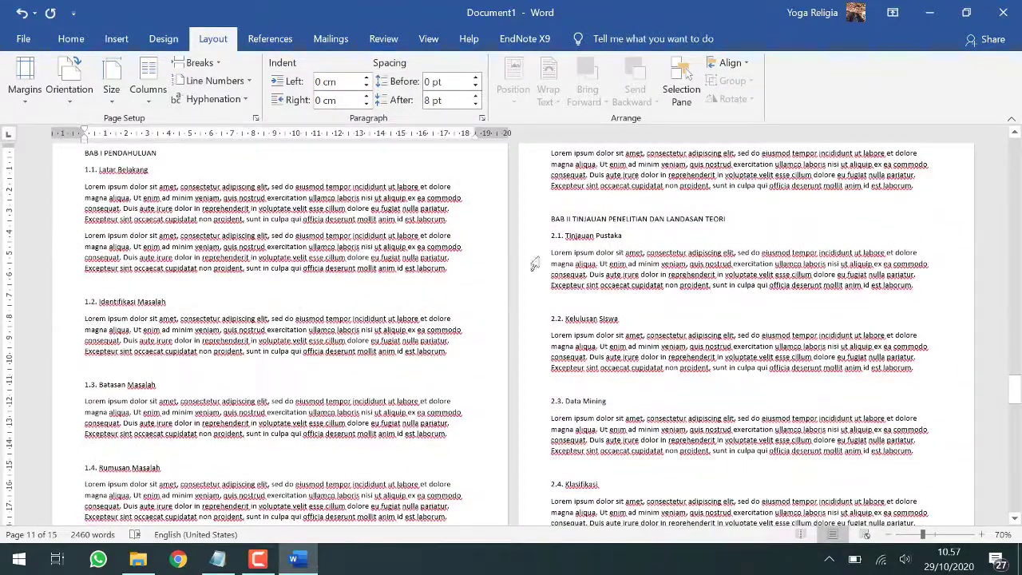
left_click(553, 221)
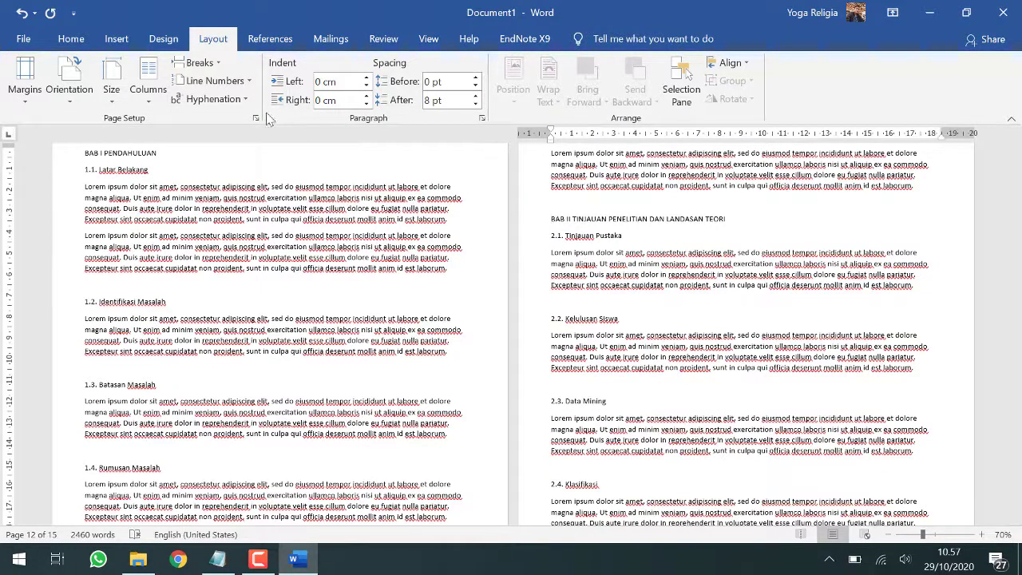
left_click(216, 65)
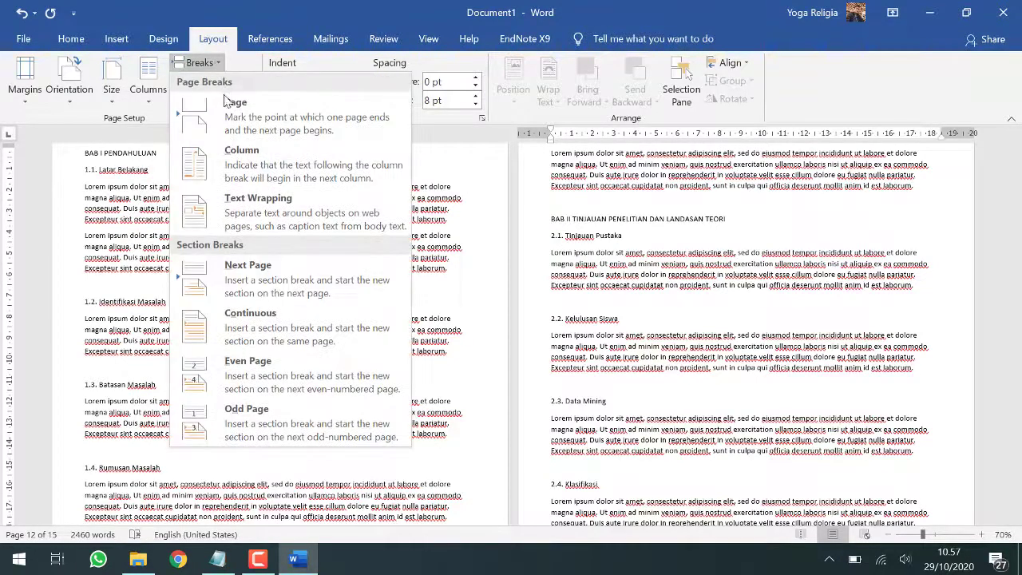
left_click(250, 271)
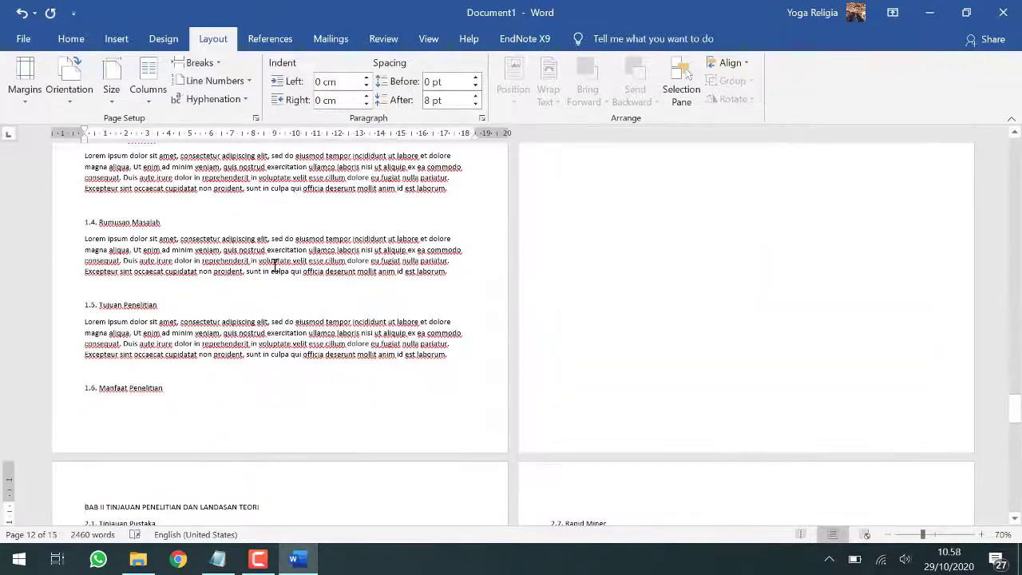
Step: Insert a Next Page section break before the BAB III METODELOGI PENELITIAN heading
scroll(428, 372, "down", 5)
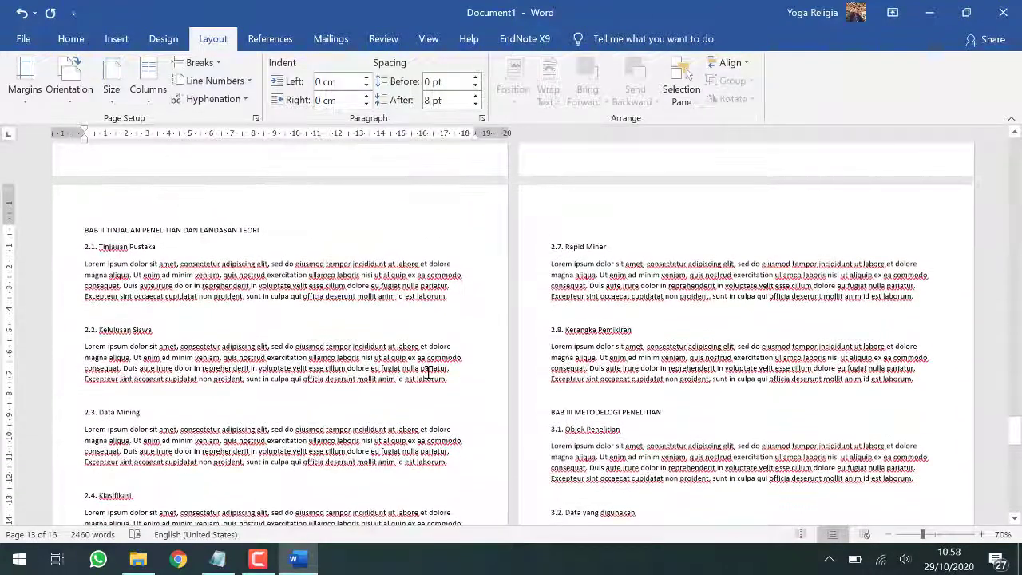
scroll(428, 372, "down", 1)
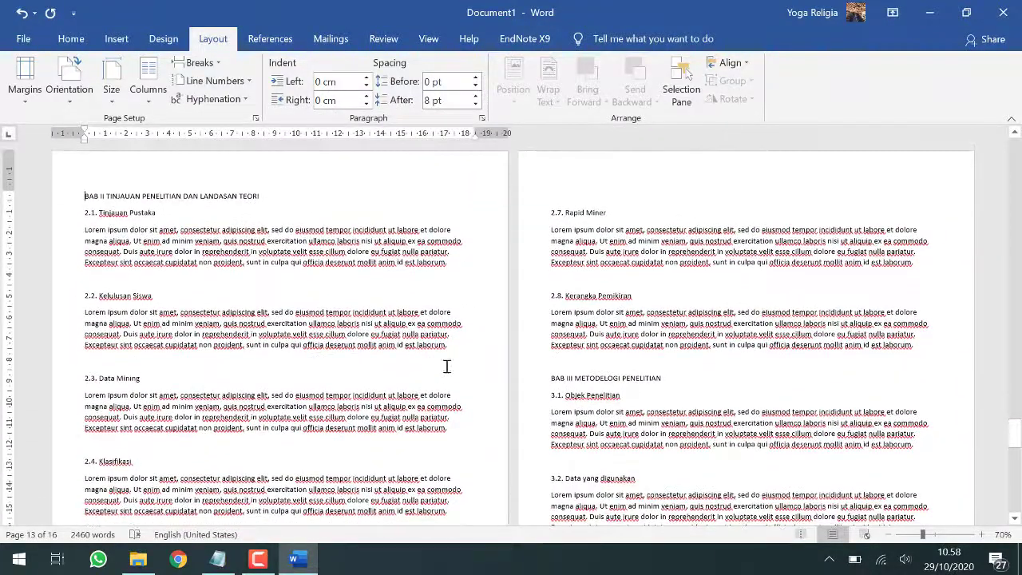
left_click(548, 379)
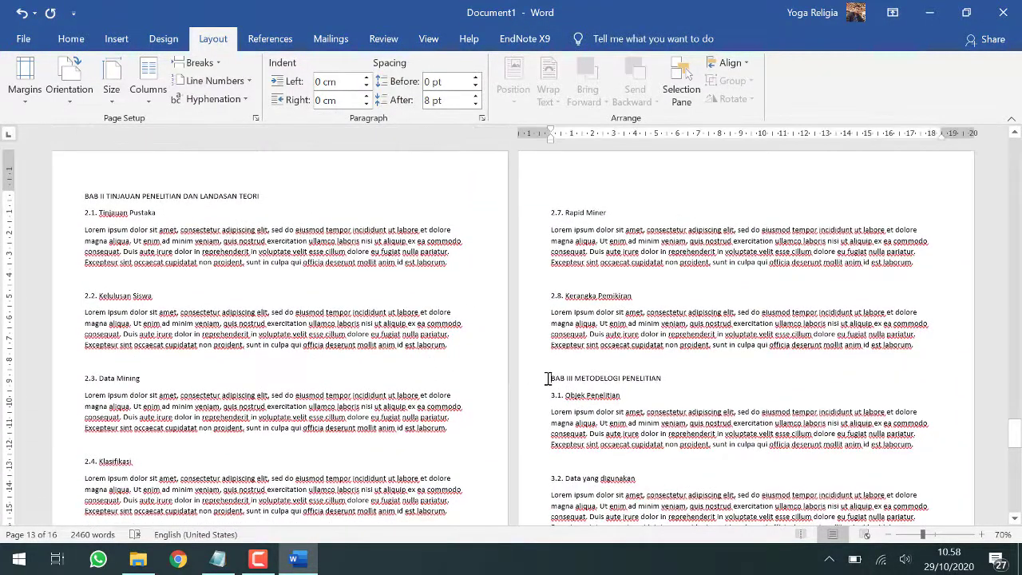
left_click(214, 64)
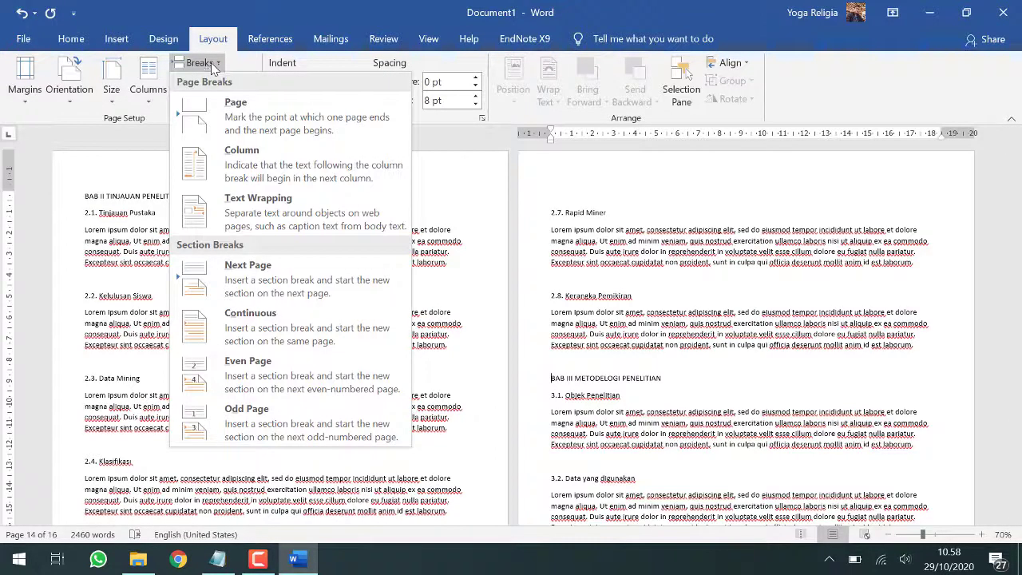
left_click(238, 279)
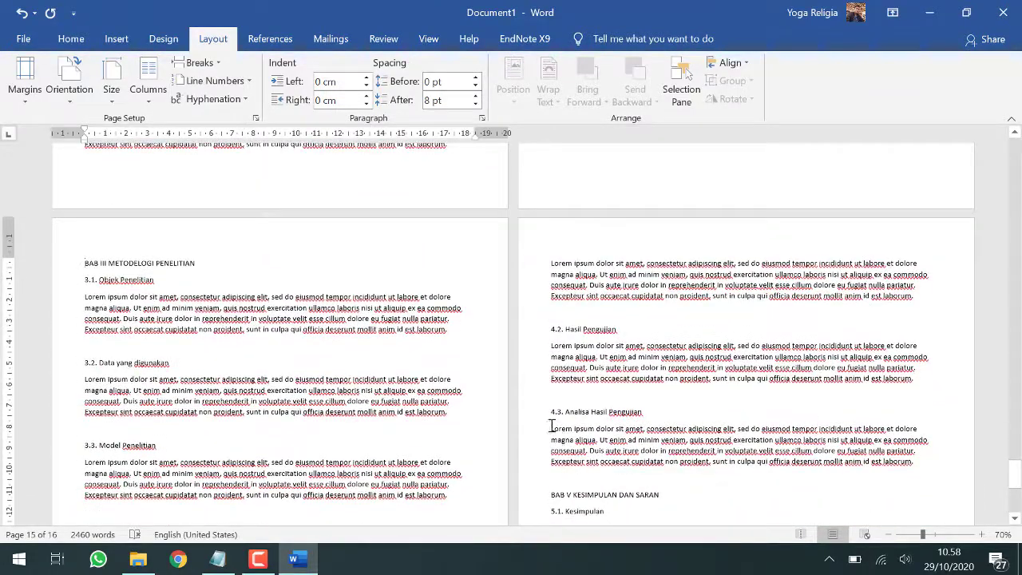
Step: Insert Next Page section breaks before the BAB IV HASIL DAN PEMBAHASAN and BAB V KESIMPULAN DAN SARAN headings
scroll(255, 453, "down", 5)
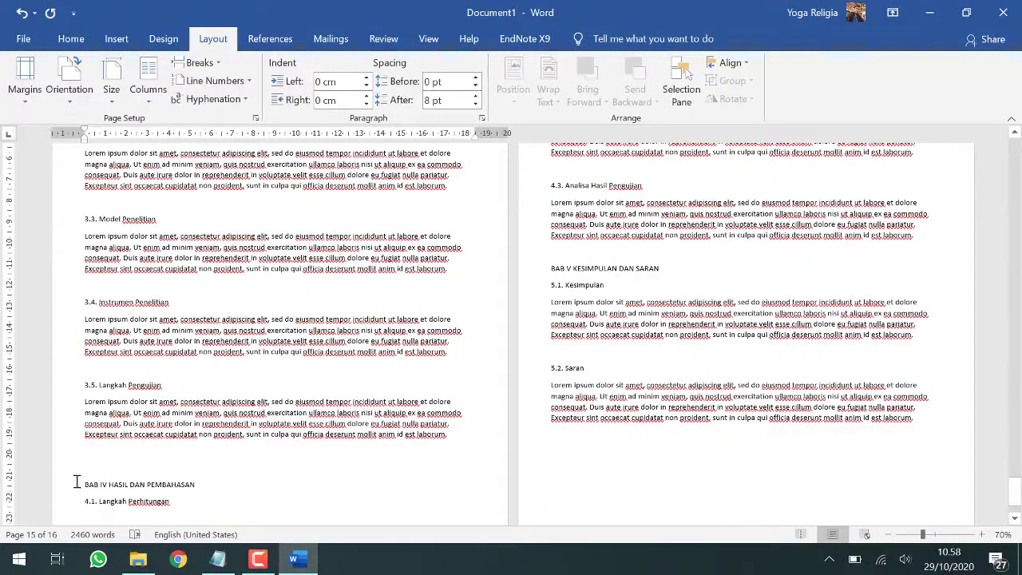
left_click(200, 62)
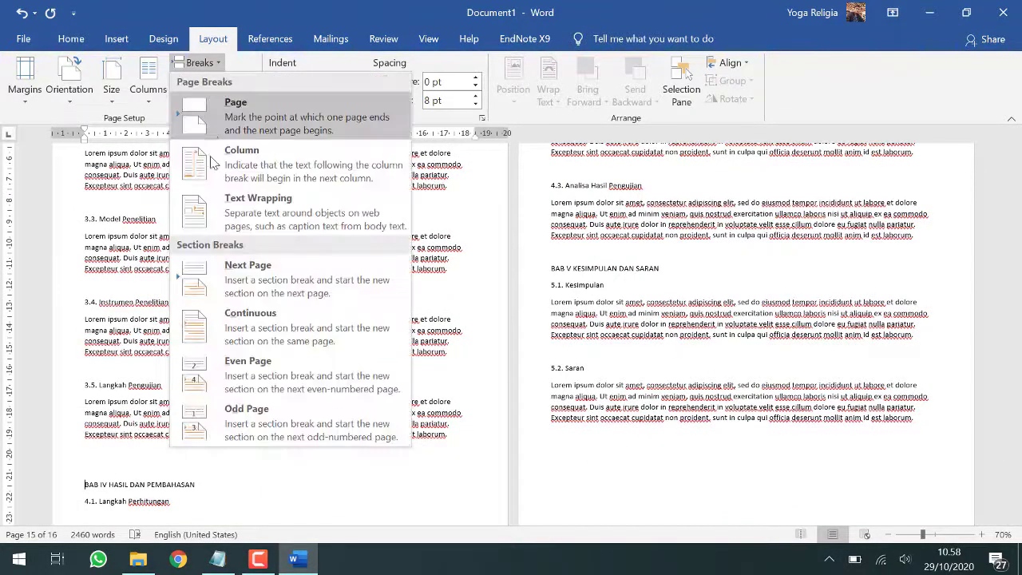
left_click(242, 287)
scroll(545, 395, "down", 3)
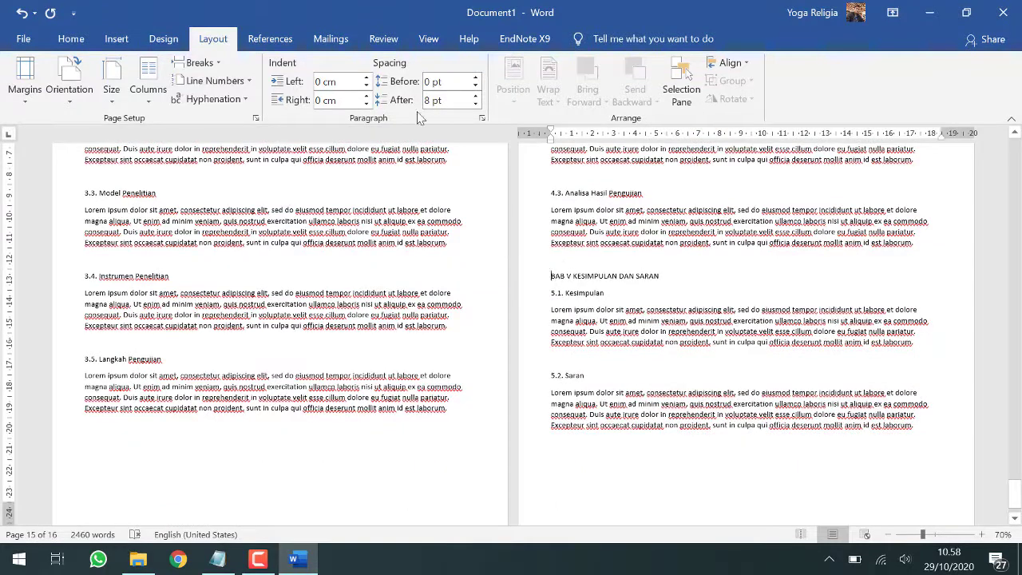
left_click(200, 62)
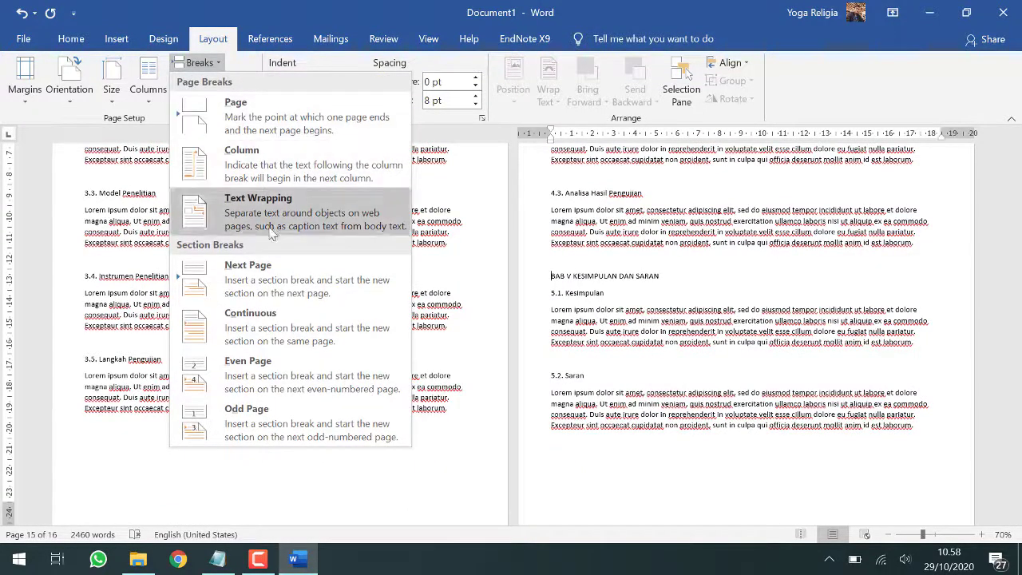
left_click(274, 263)
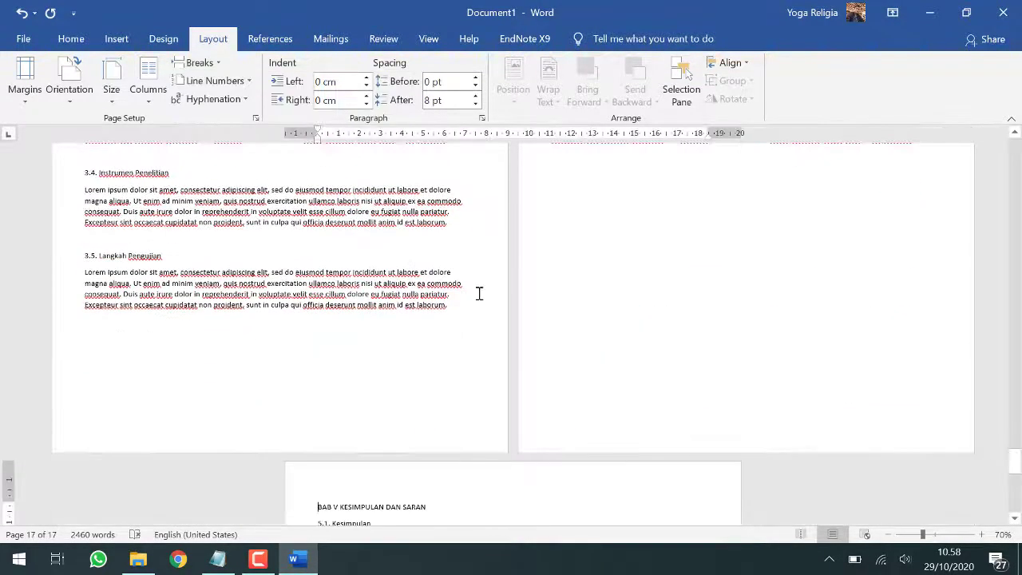
Step: Review the document from the last chapter back to the cover, checking how the front matter and chapters are split into pages
scroll(479, 294, "up", 10)
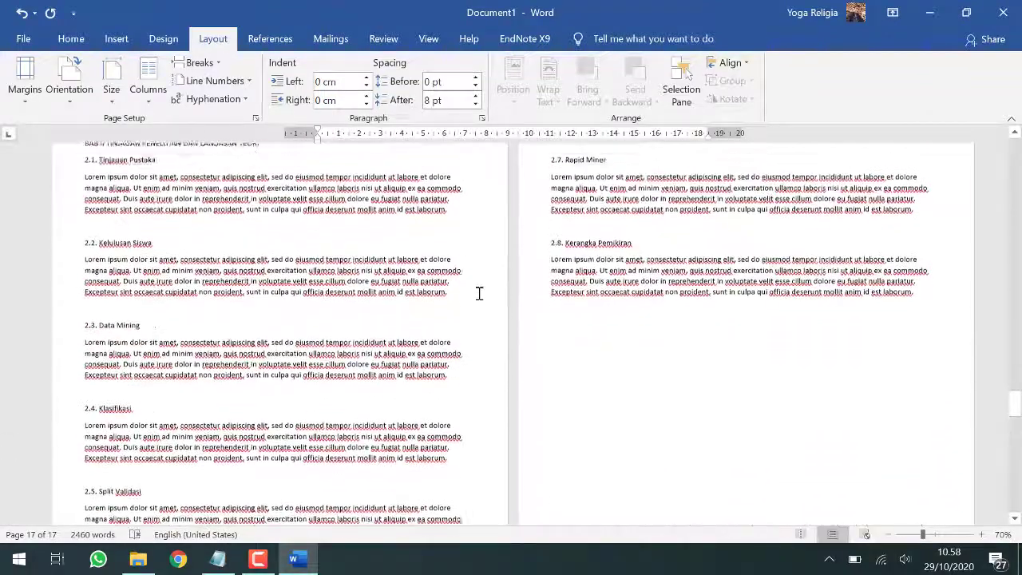
scroll(479, 294, "up", 10)
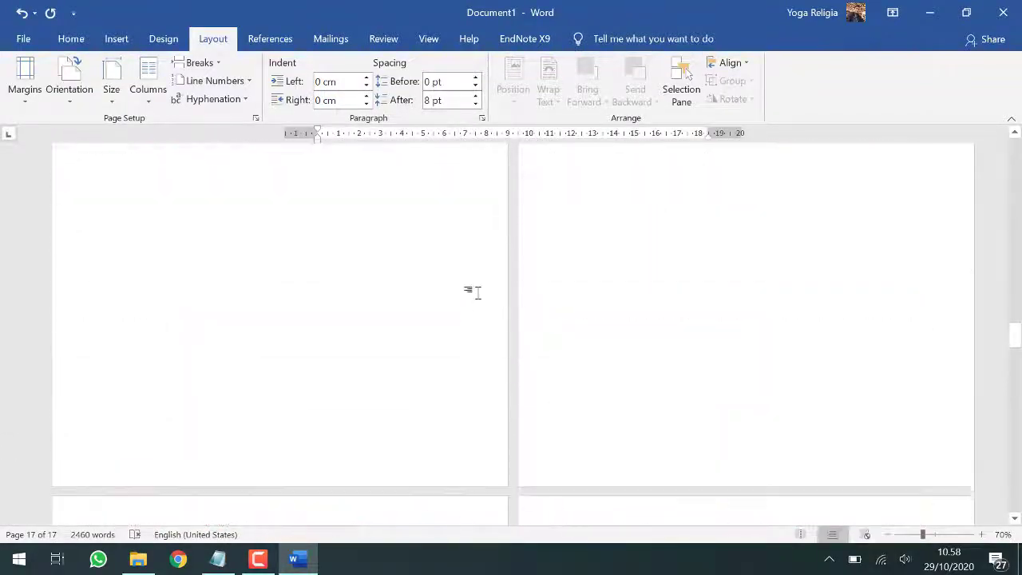
scroll(478, 293, "up", 10)
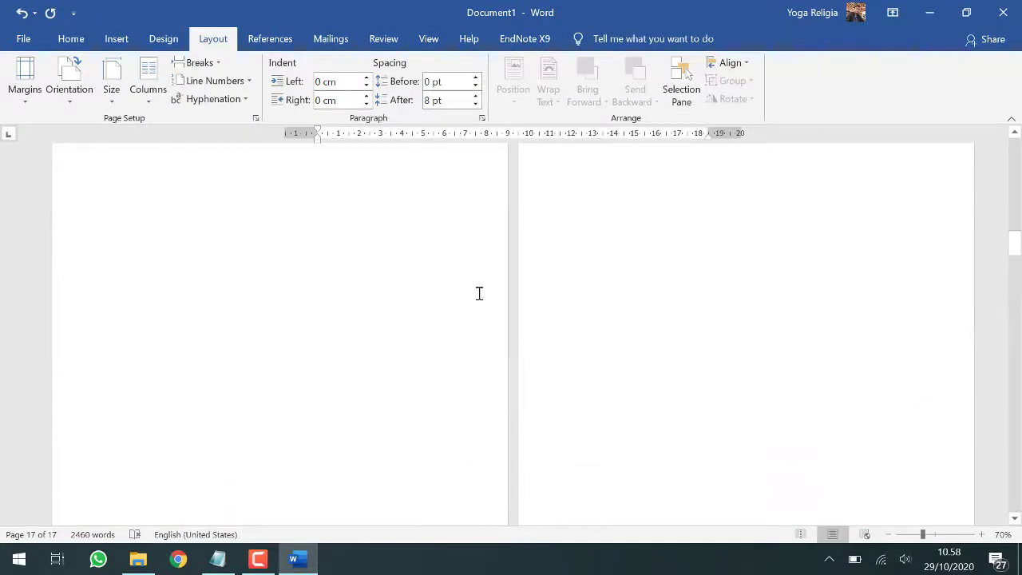
scroll(479, 293, "up", 10)
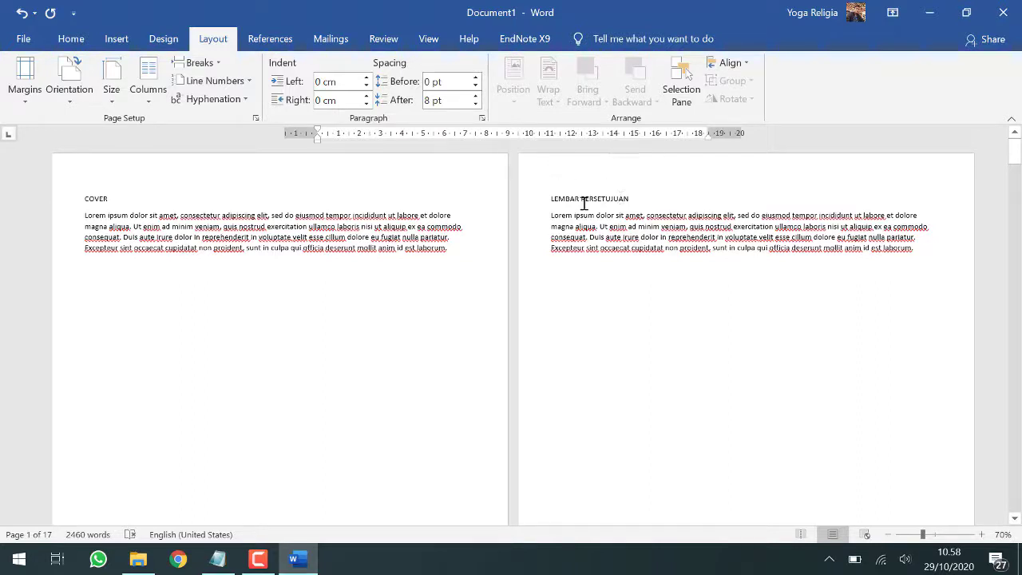
scroll(375, 190, "down", 2)
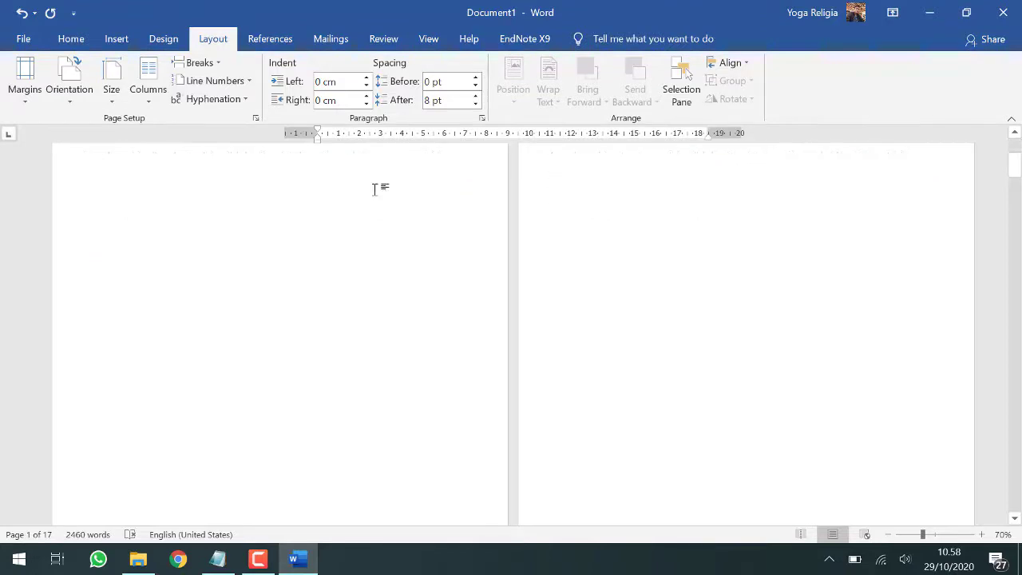
scroll(376, 188, "down", 3)
scroll(376, 192, "up", 5)
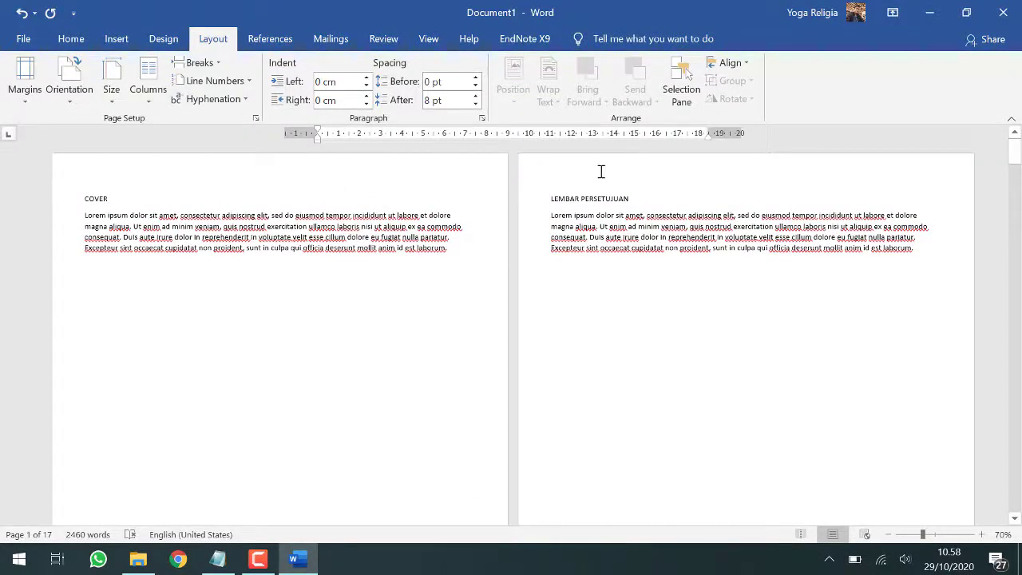
scroll(634, 173, "down", 7)
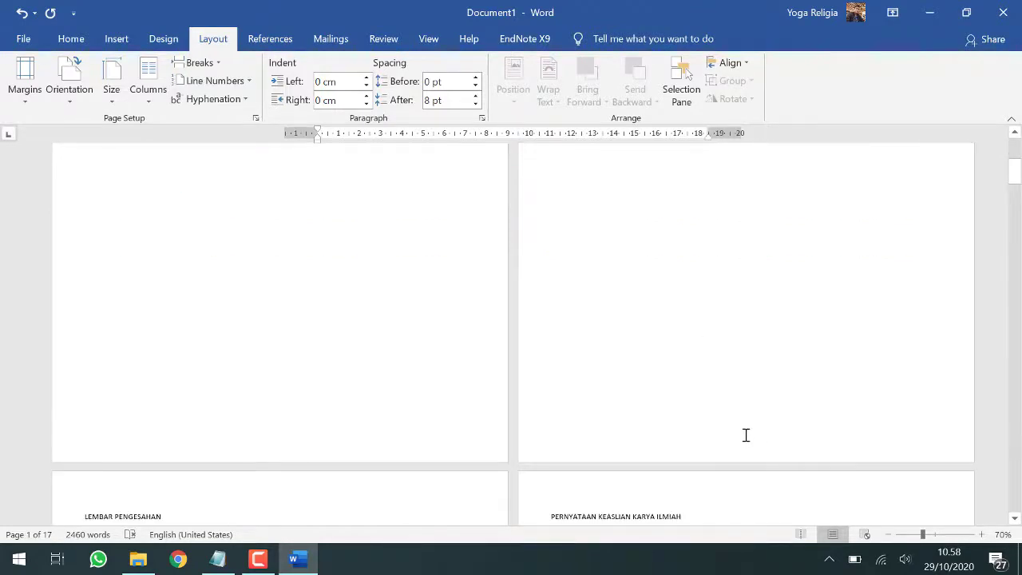
scroll(746, 435, "up", 7)
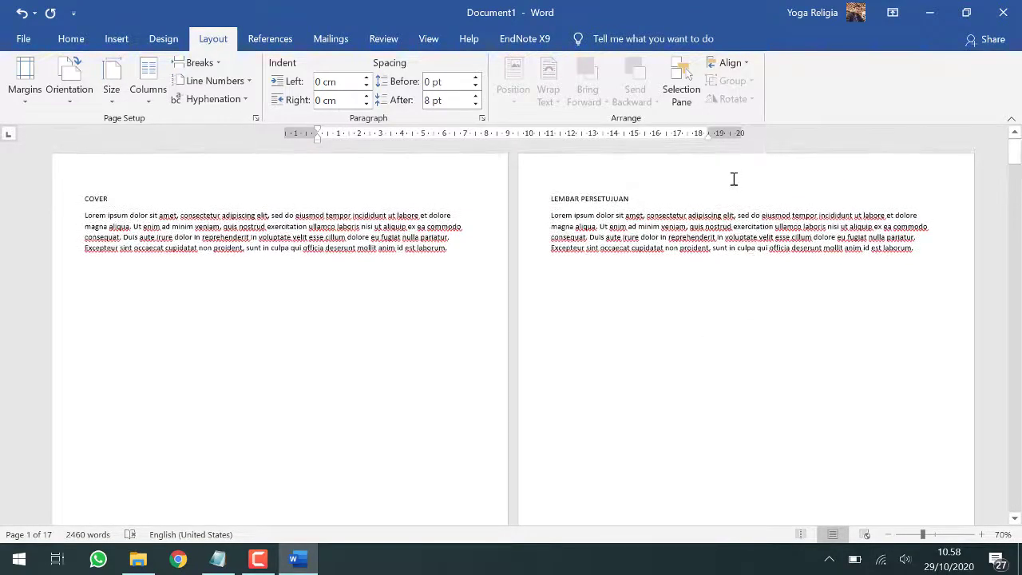
Step: Open the section 2 header on the LEMBAR PERSETUJUAN page for editing and turn off its link to the previous section
double_click(733, 178)
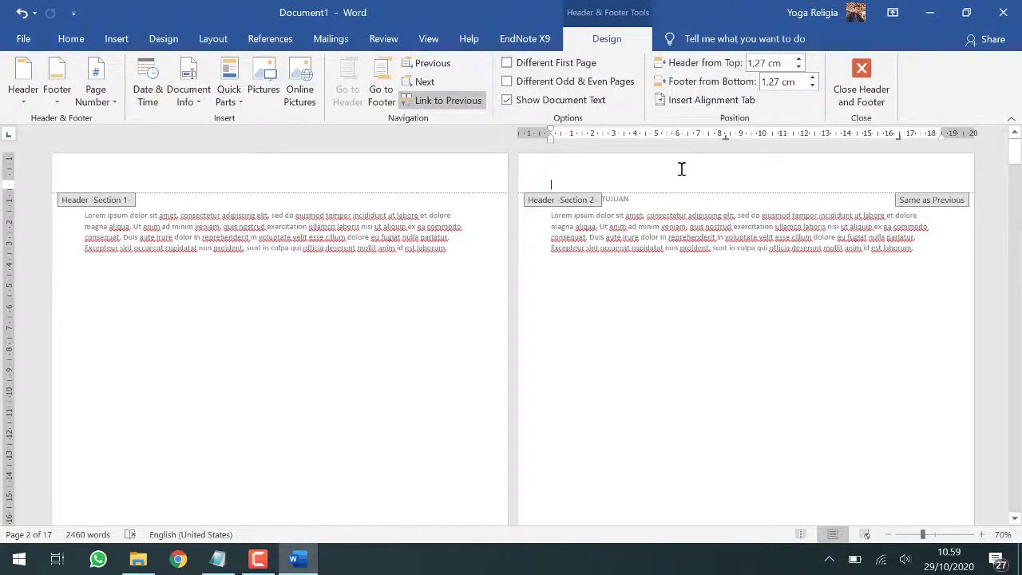
scroll(683, 170, "down", 7)
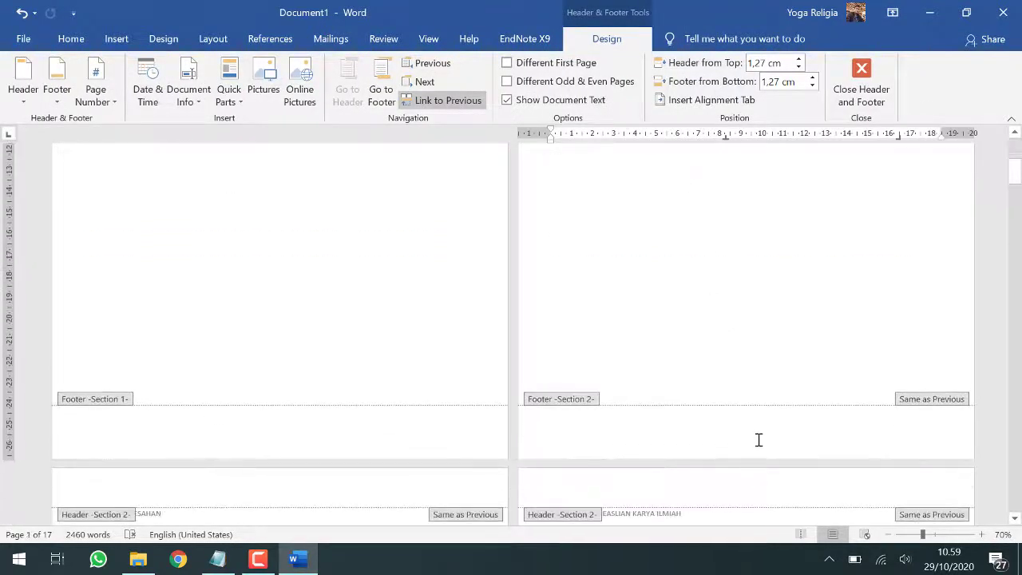
scroll(729, 269, "down", 6)
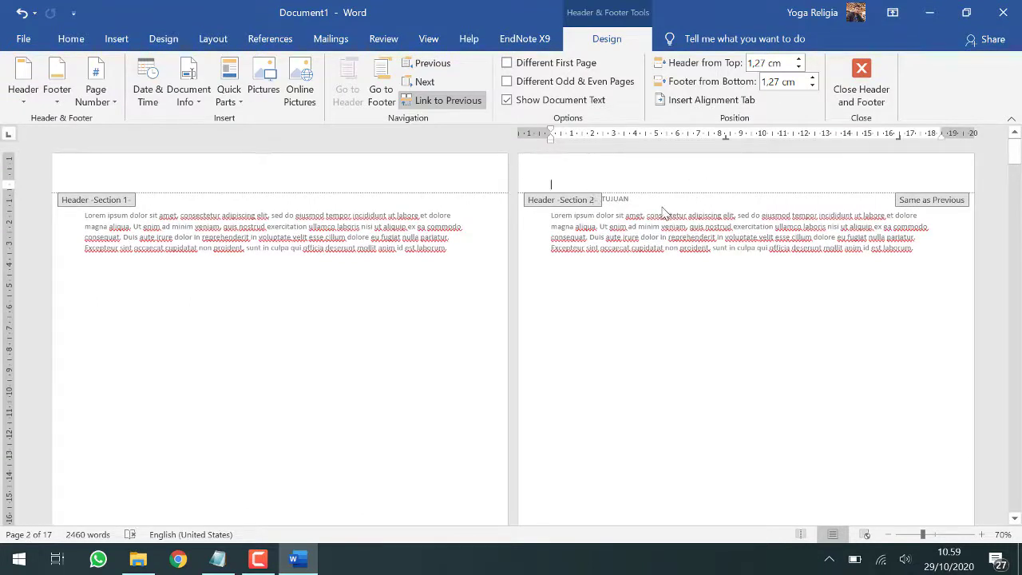
left_click(434, 104)
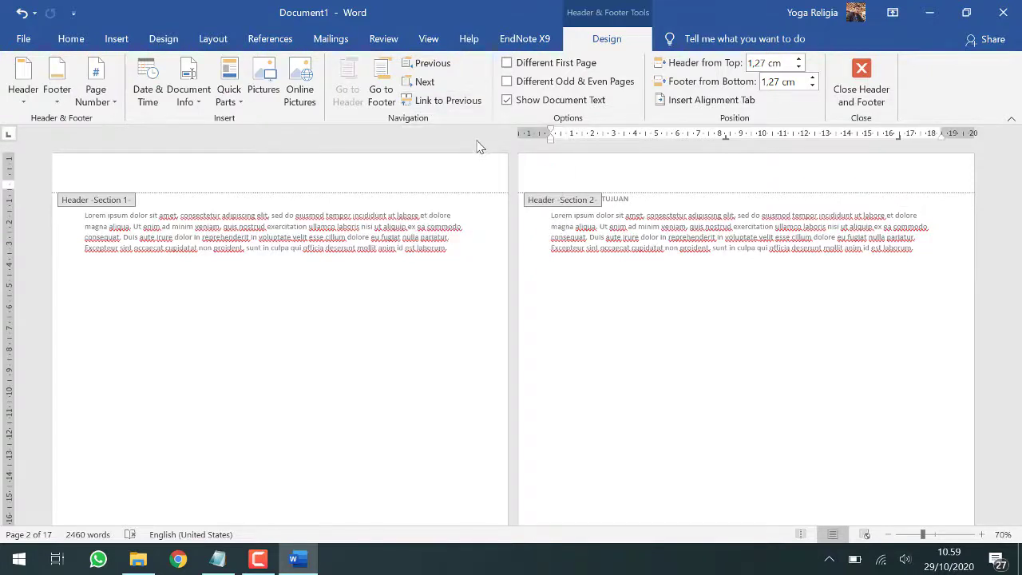
Step: Enable Different First Page for section 2 and unlink its first page footer from the previous section
left_click(511, 65)
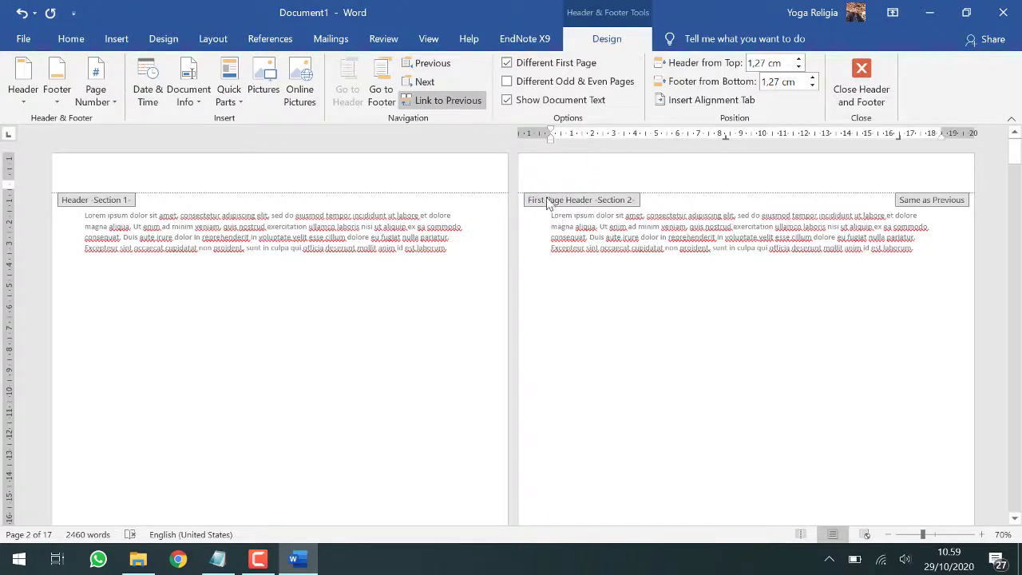
left_click(379, 88)
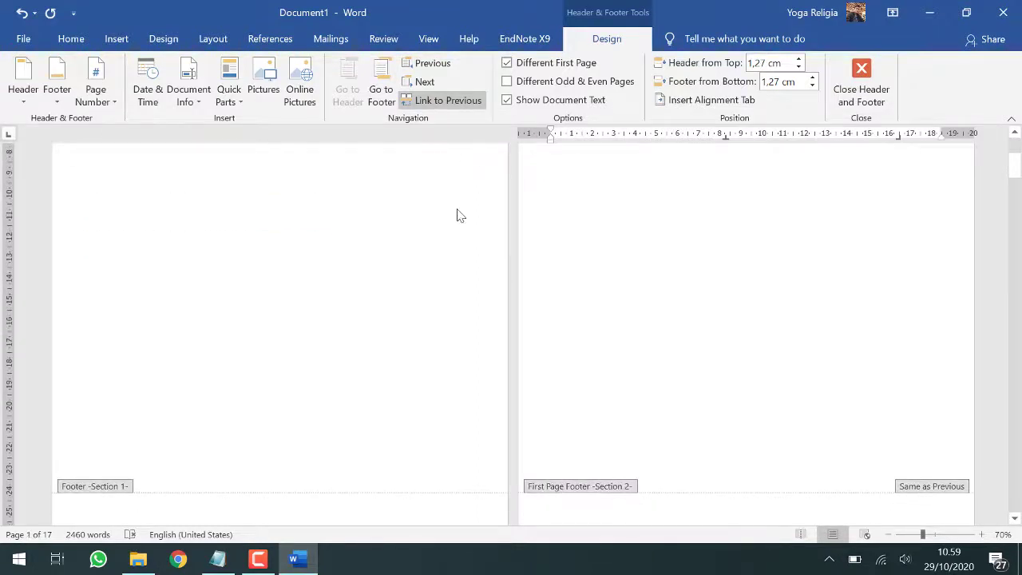
left_click(382, 88)
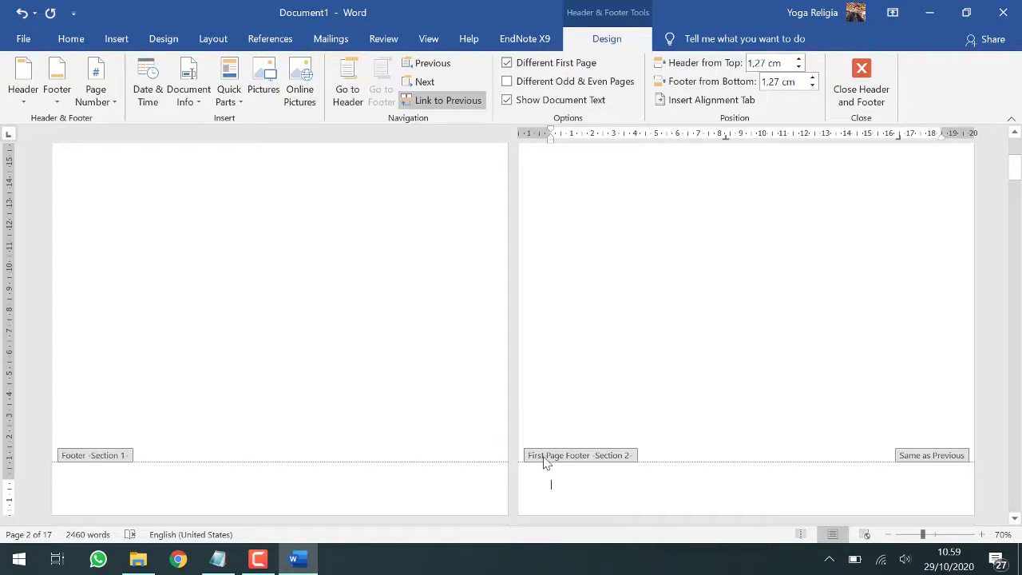
left_click(436, 103)
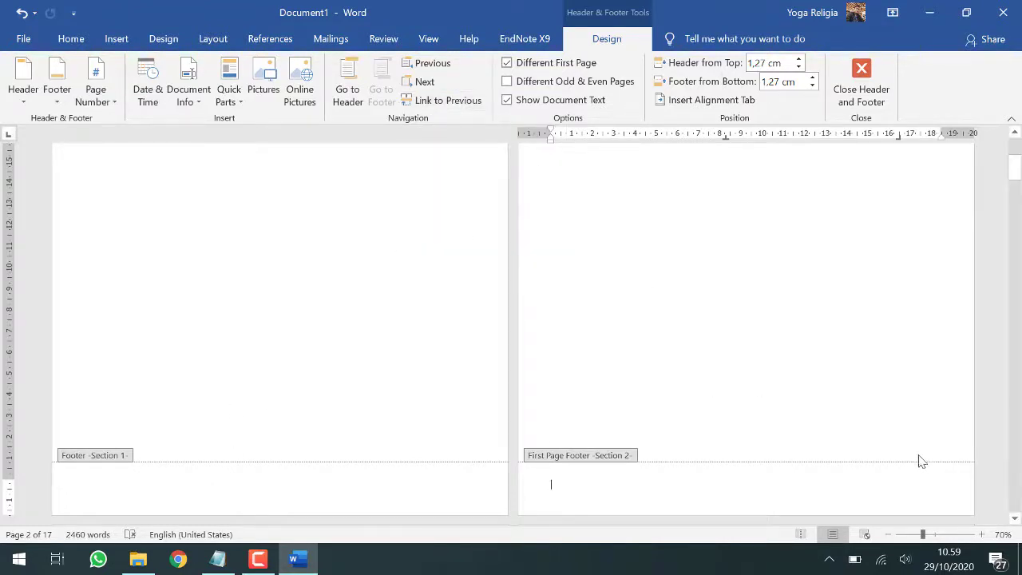
Step: Unlink the first page header of section 2 from the previous section
scroll(924, 474, "up", 1)
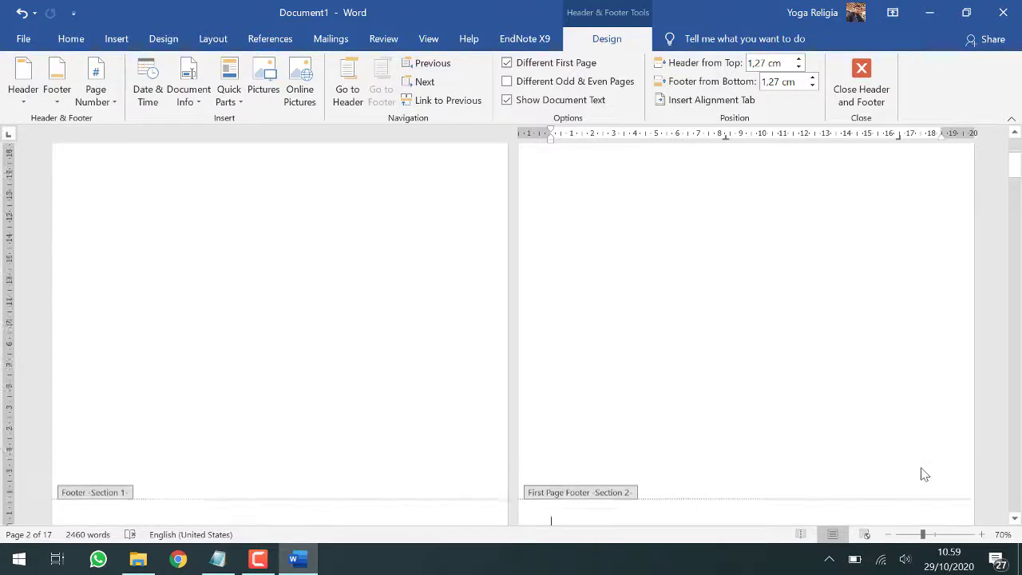
scroll(924, 474, "up", 5)
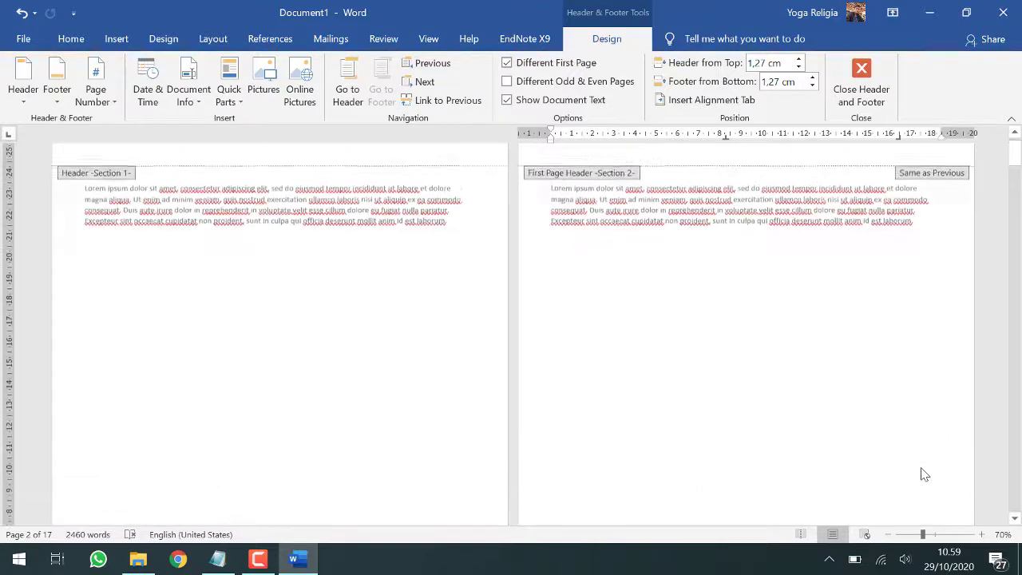
scroll(927, 182, "up", 1)
left_click(924, 180)
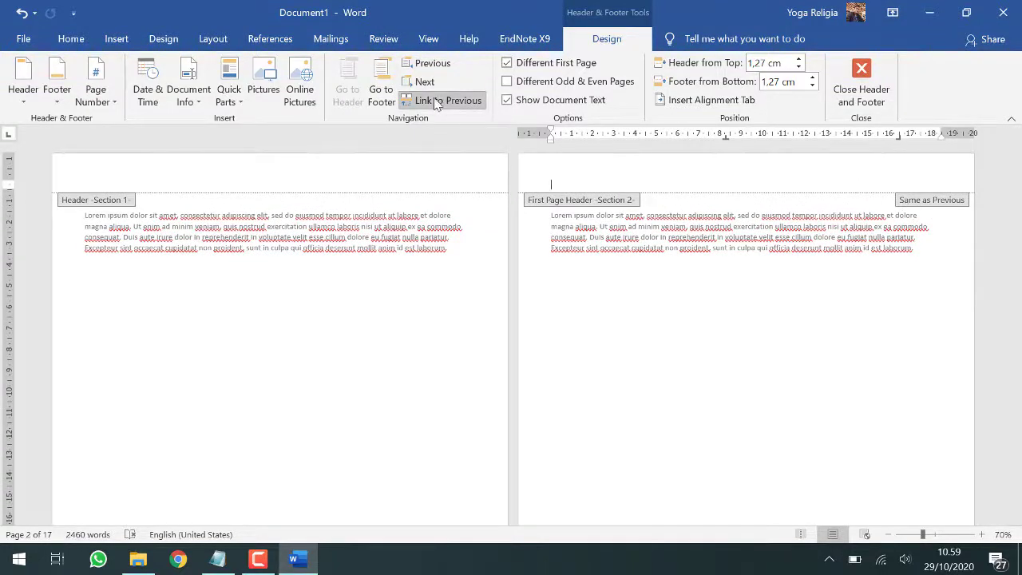
left_click(437, 103)
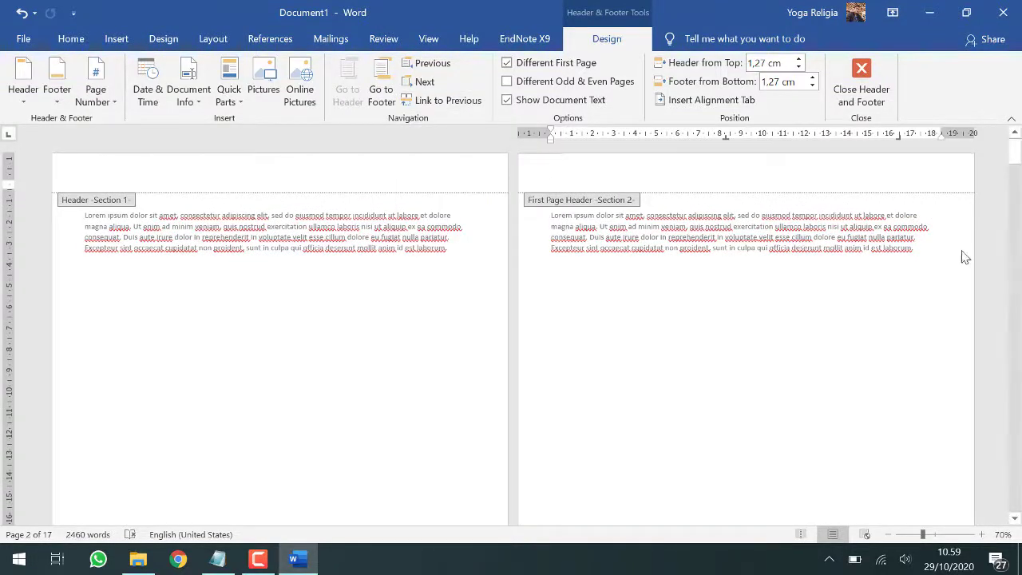
Step: Insert a Plain Number 2 page number at the bottom of section 2's first page
scroll(938, 209, "down", 10)
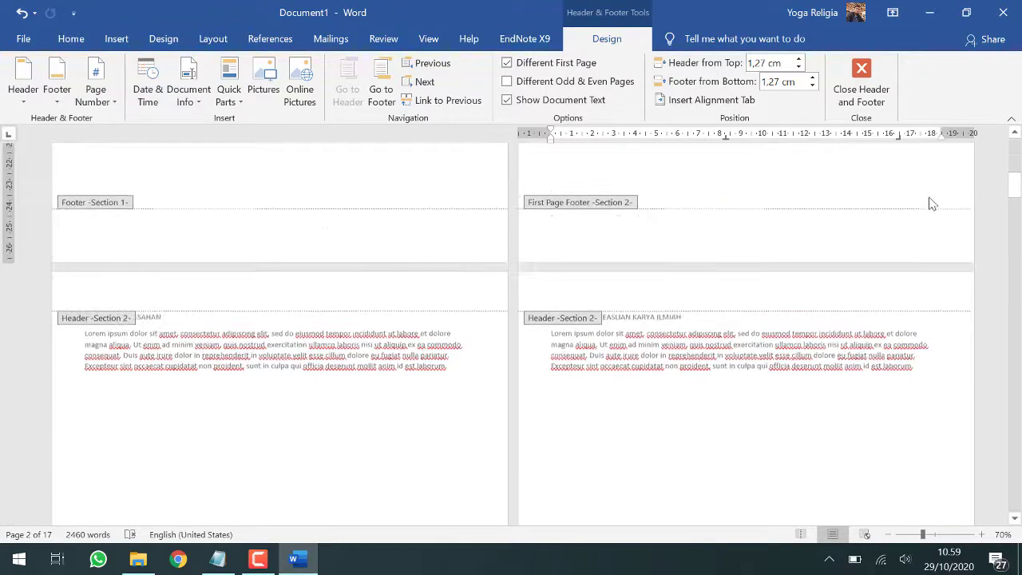
scroll(883, 206, "up", 10)
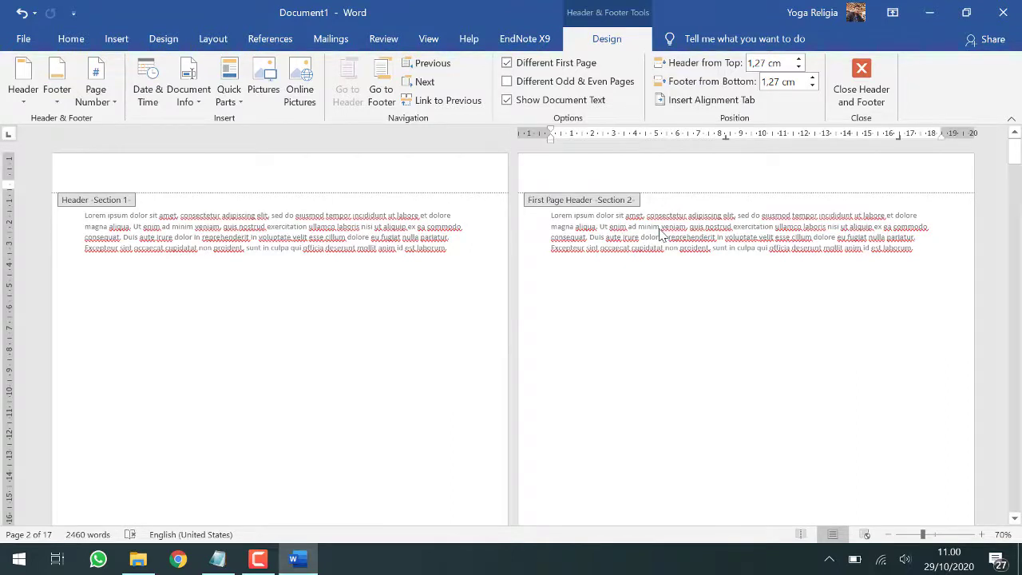
left_click(96, 106)
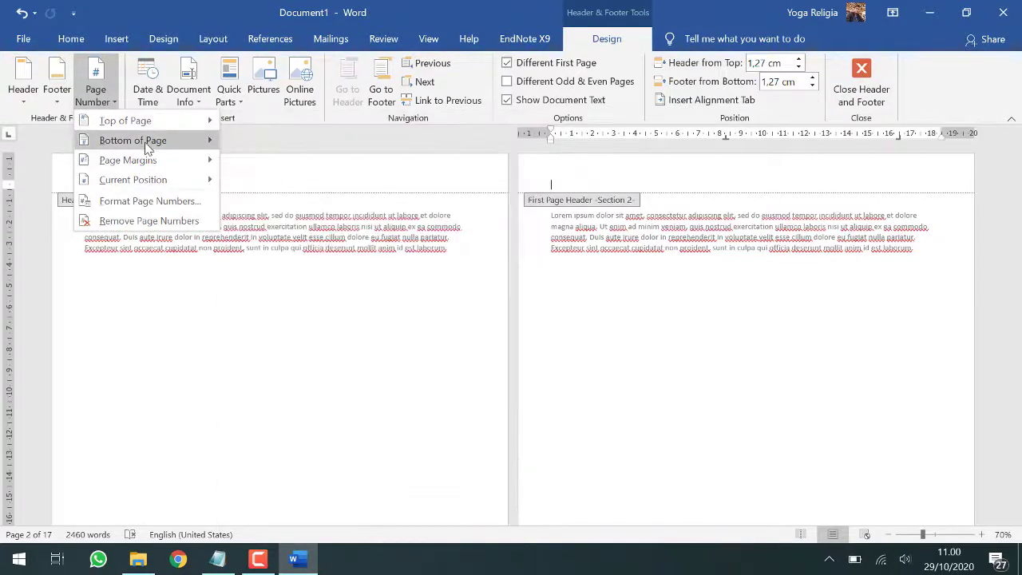
mouse_move(147, 143)
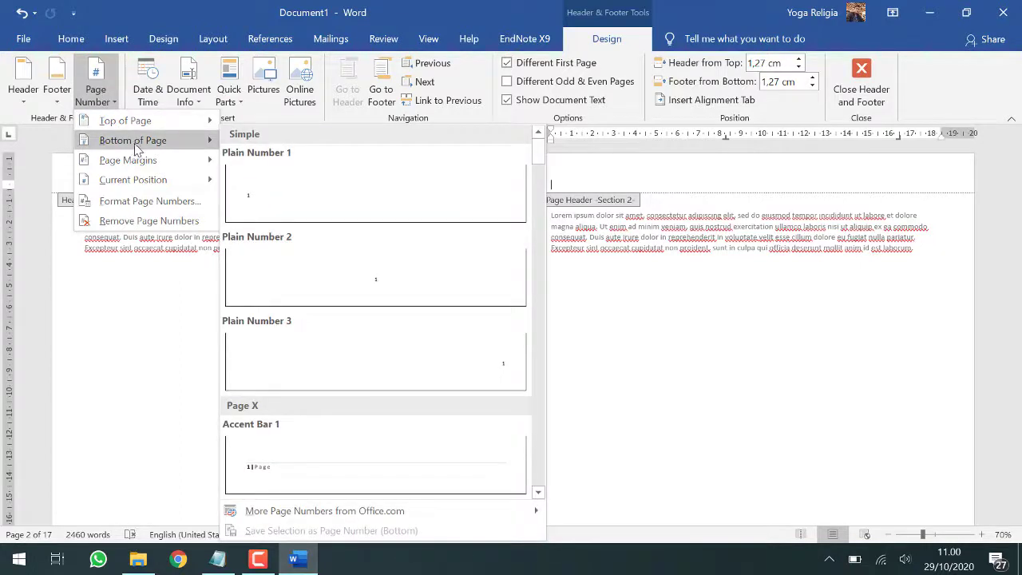
left_click(375, 286)
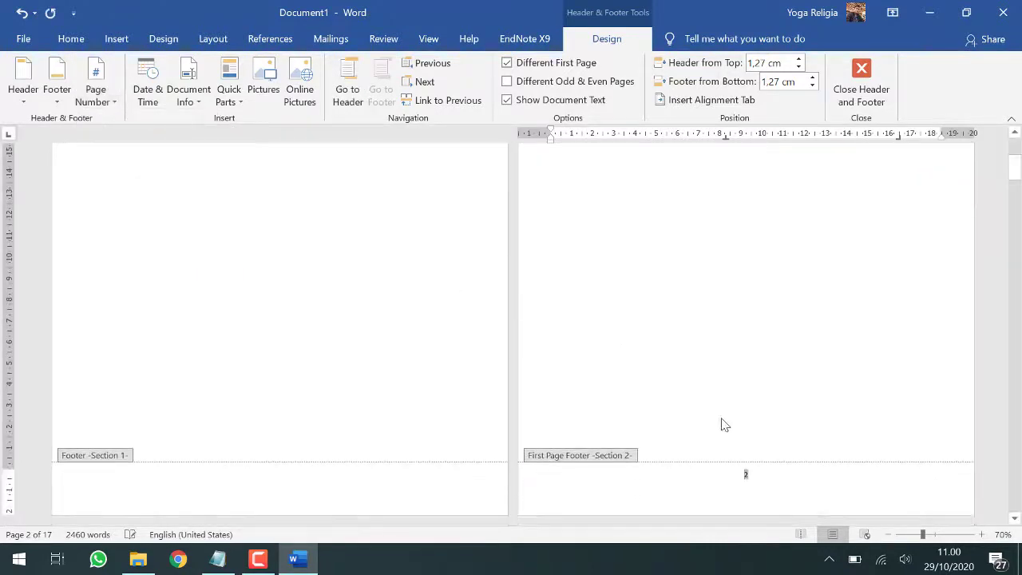
Step: Format the section 2 page numbers as i, ii, iii, … and start the numbering at i
double_click(747, 474)
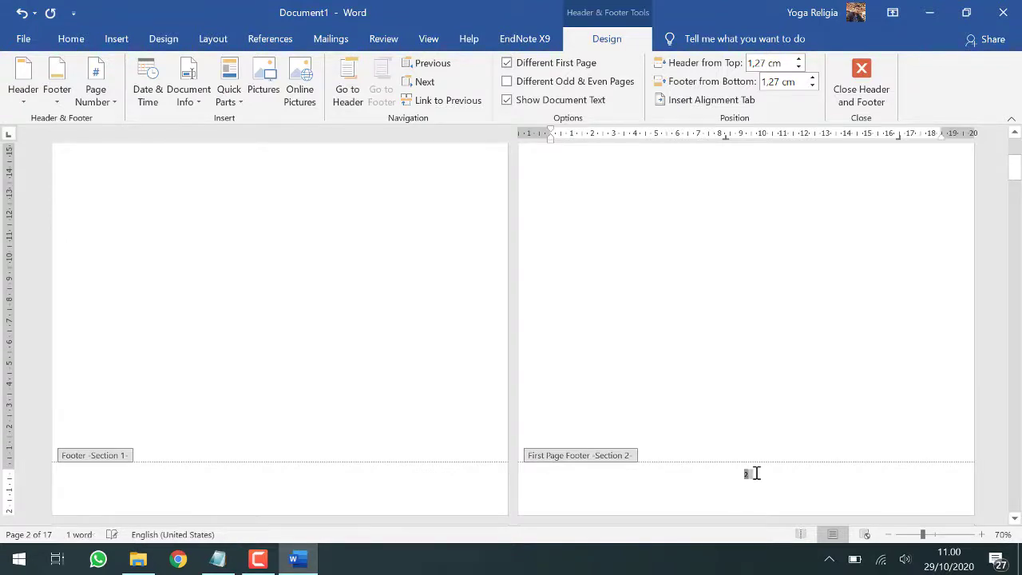
left_click(101, 111)
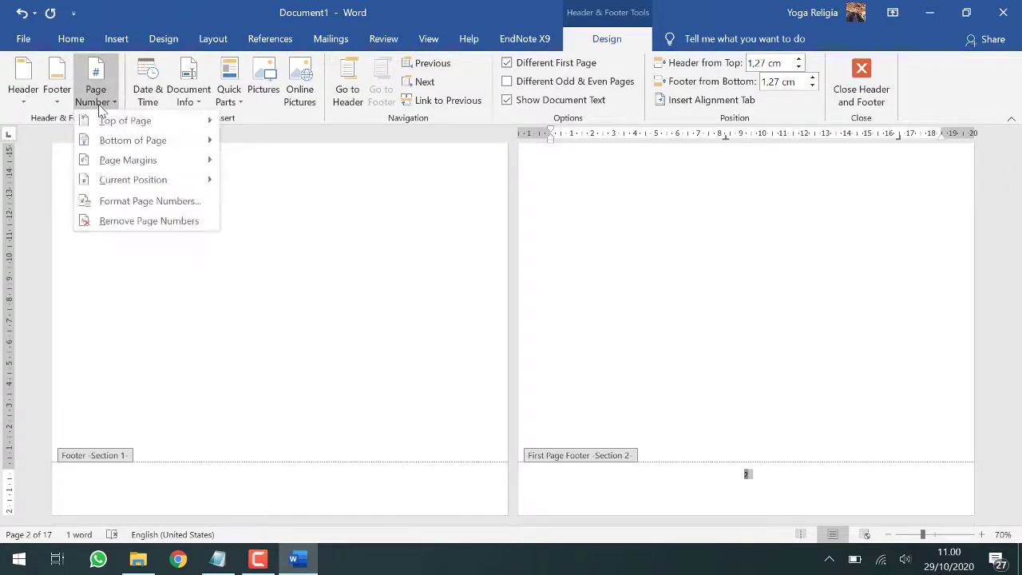
left_click(147, 202)
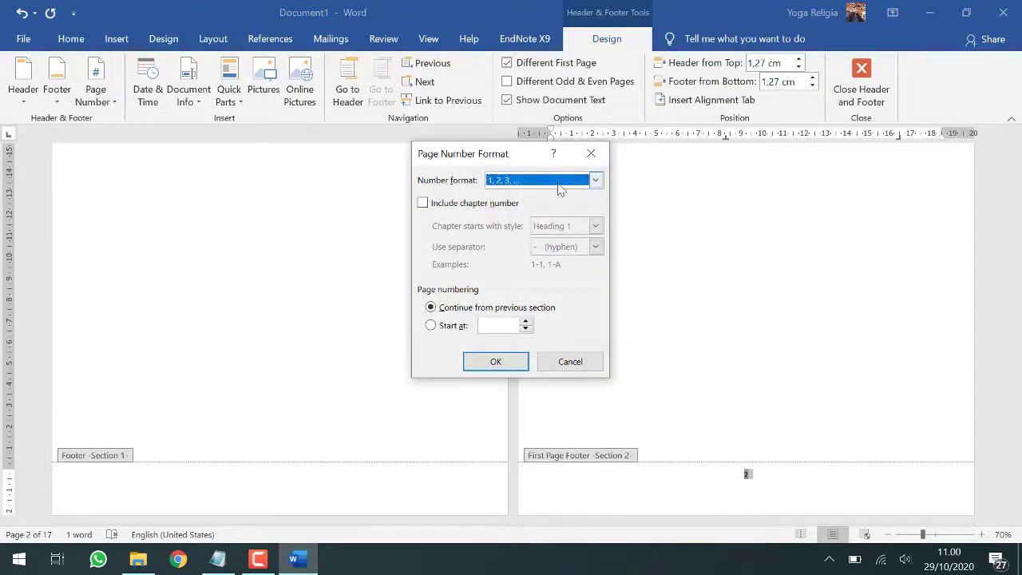
left_click(589, 187)
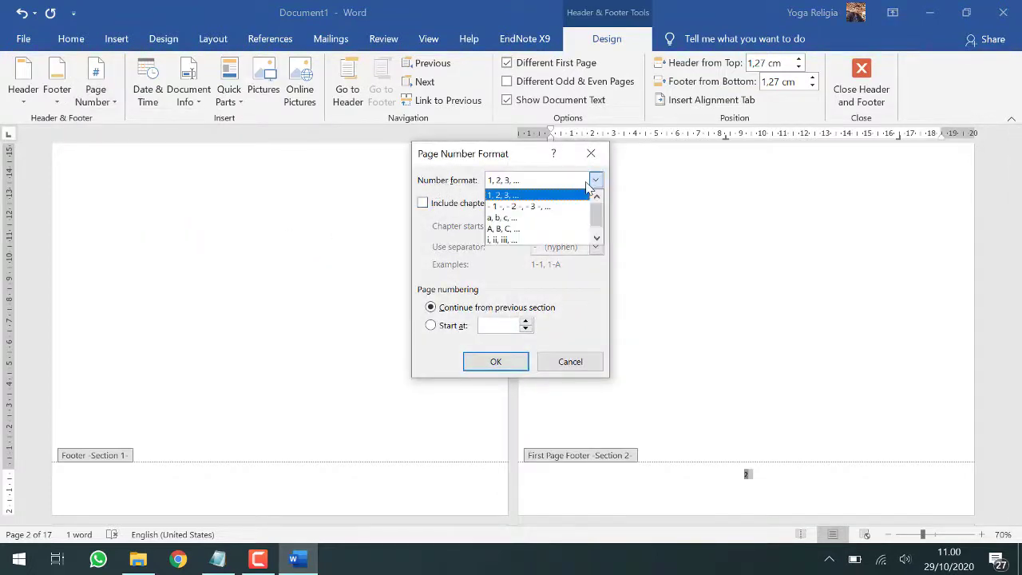
left_click(511, 240)
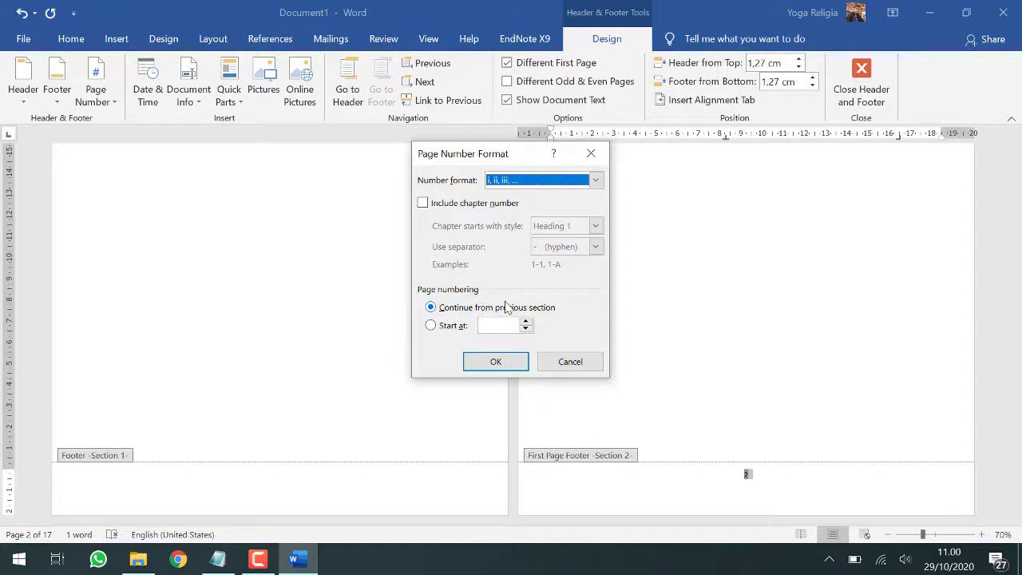
left_click(432, 327)
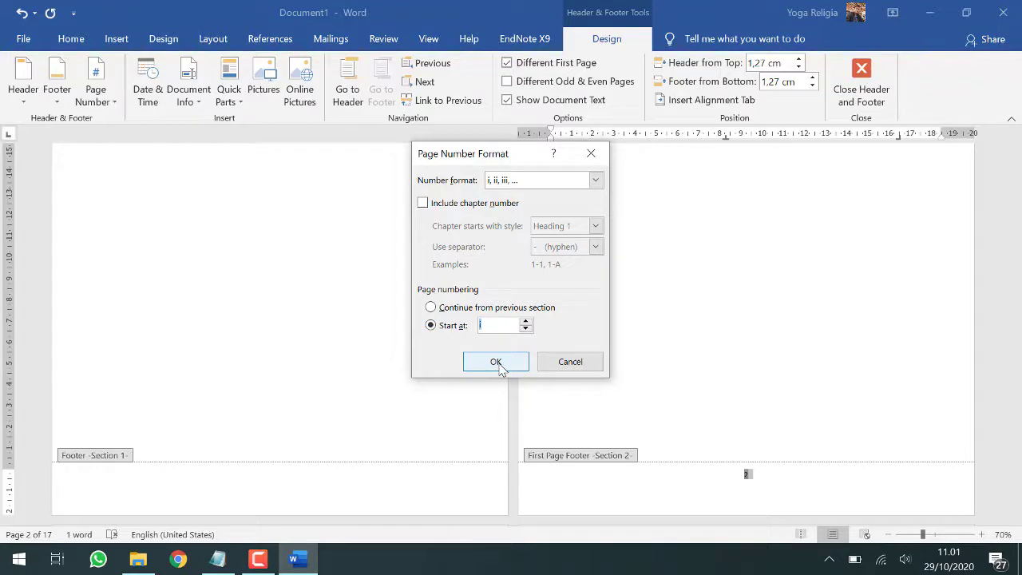
left_click(495, 361)
scroll(639, 399, "down", 3)
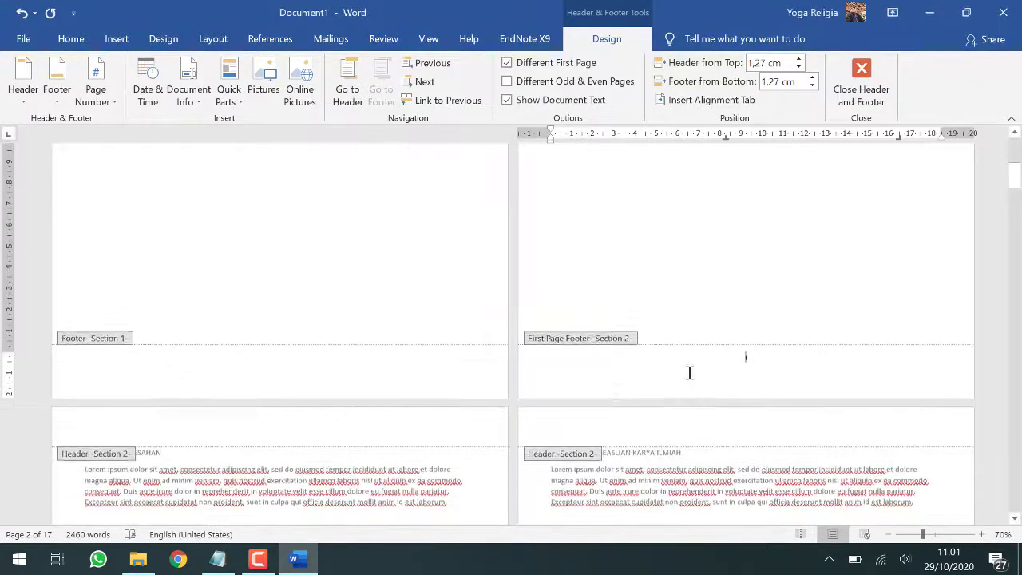
left_click(761, 367)
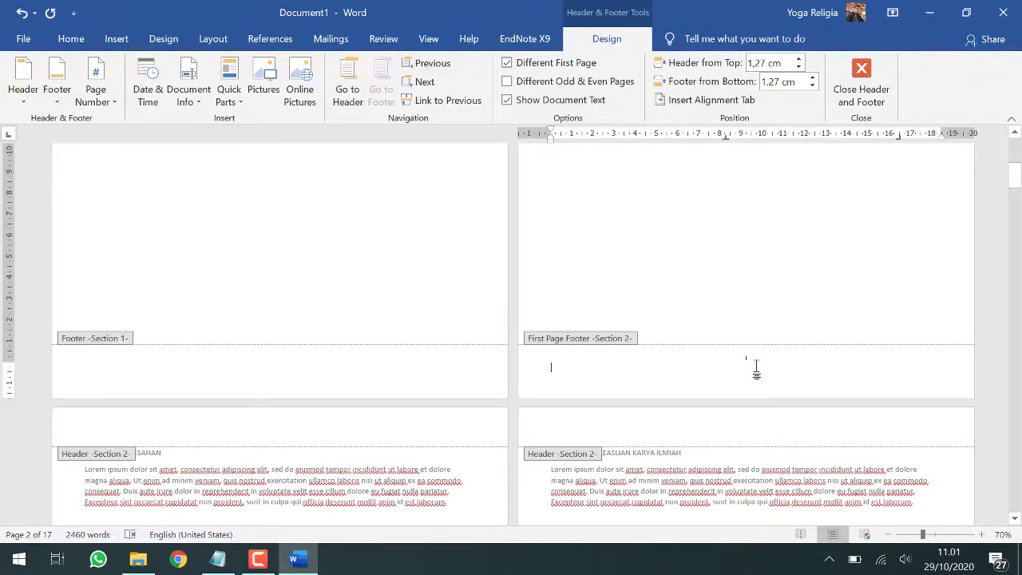
Step: Unlink the regular section 2 footer on page 3 from the previous section
scroll(757, 373, "up", 6)
scroll(757, 373, "down", 5)
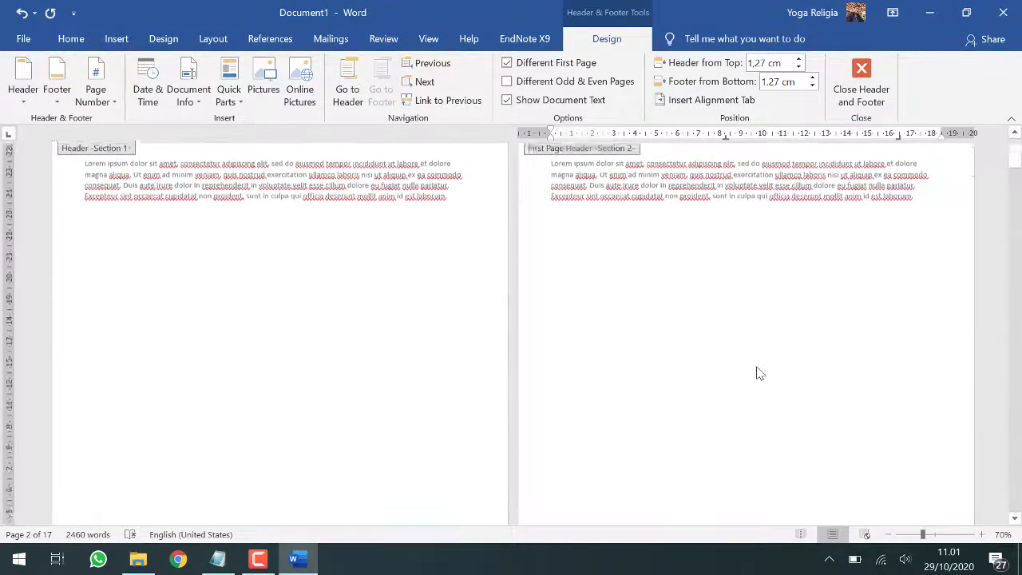
scroll(760, 373, "down", 8)
scroll(760, 373, "up", 4)
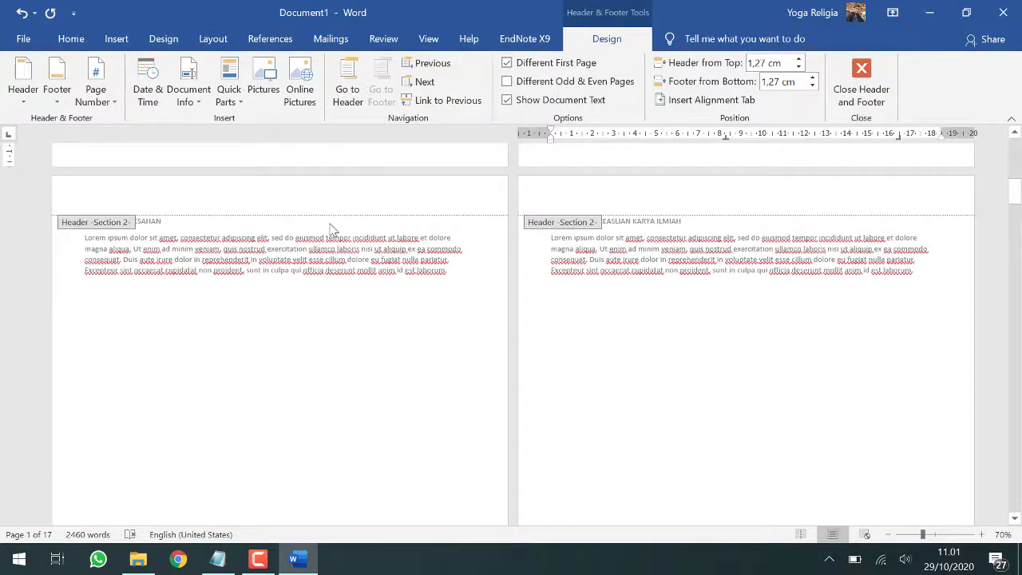
scroll(272, 240, "down", 5)
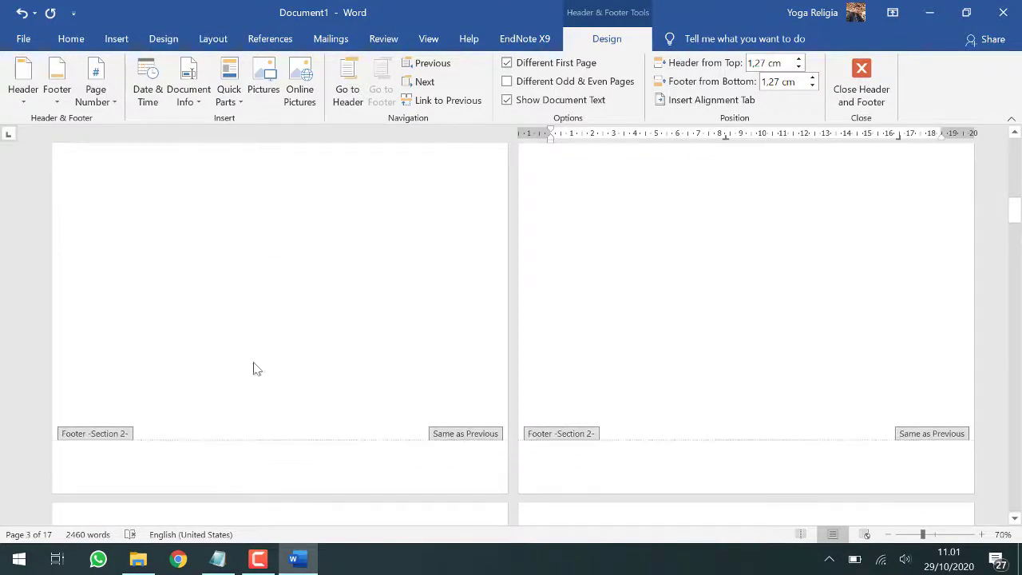
left_click(258, 462)
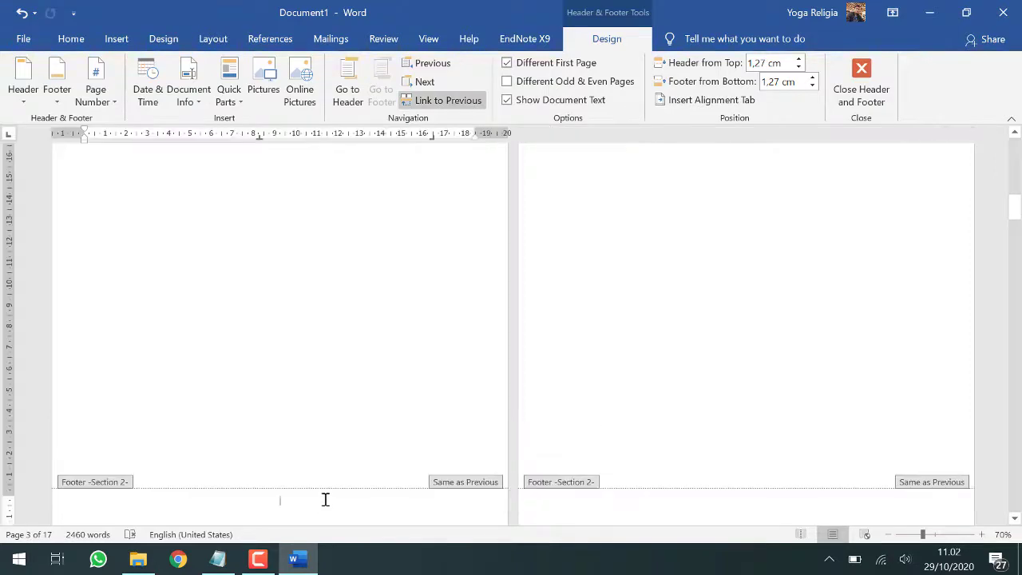
scroll(365, 316, "up", 6)
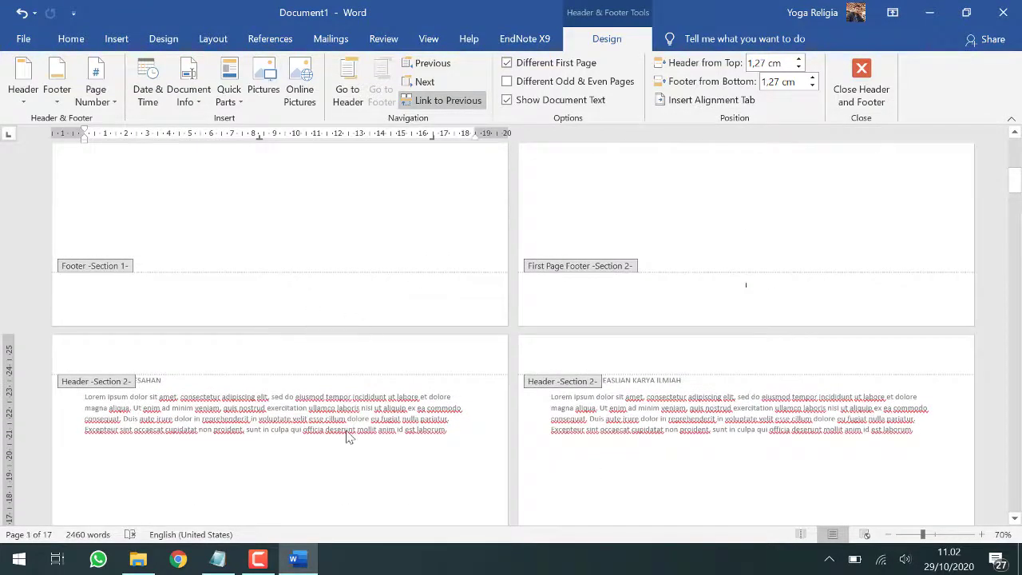
scroll(348, 436, "down", 6)
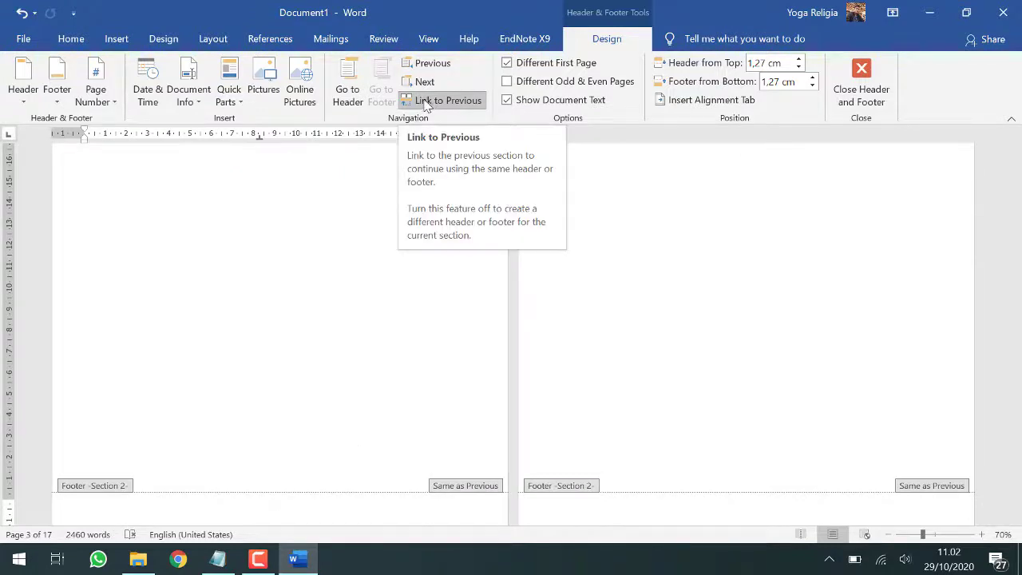
left_click(425, 104)
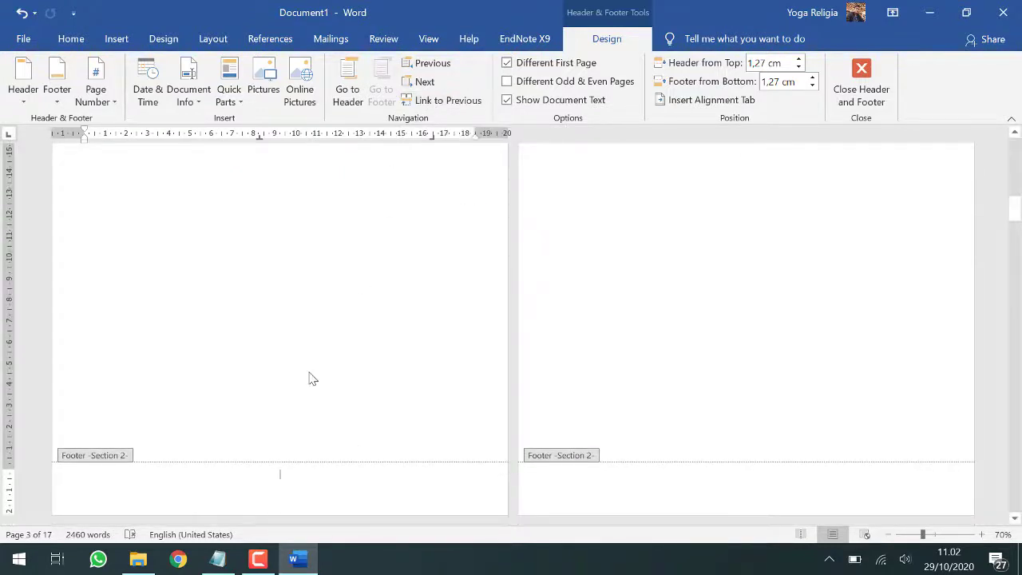
Step: Insert a Plain Number 2 page number at the bottom of the remaining section 2 pages
scroll(312, 378, "down", 5)
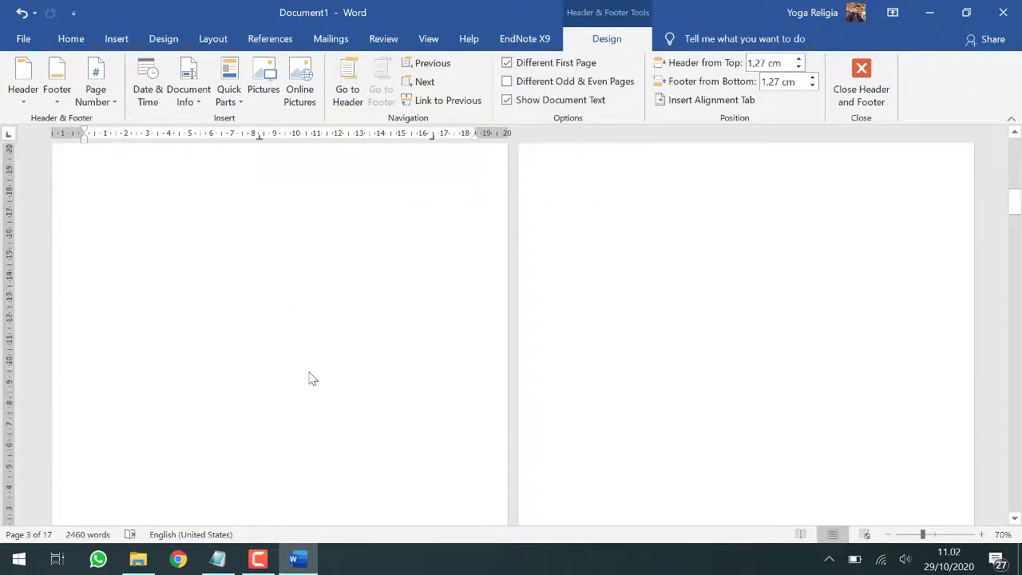
scroll(310, 373, "down", 4)
left_click(289, 414)
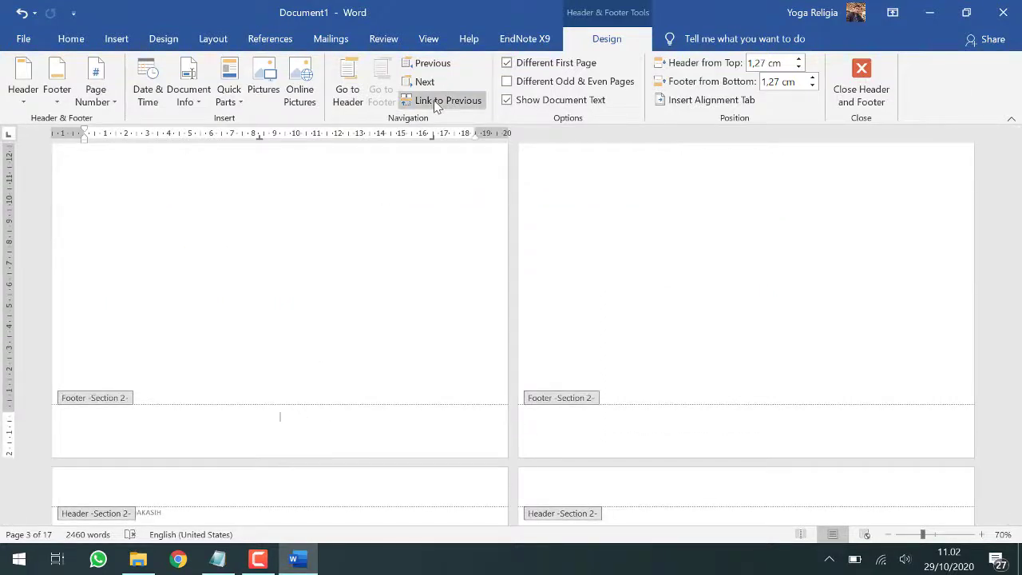
left_click(114, 104)
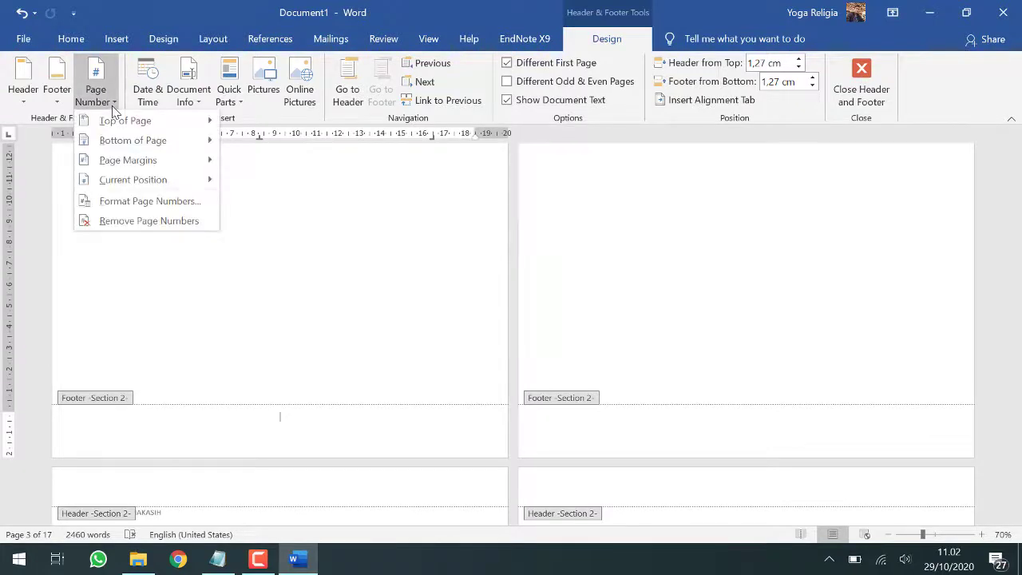
mouse_move(166, 144)
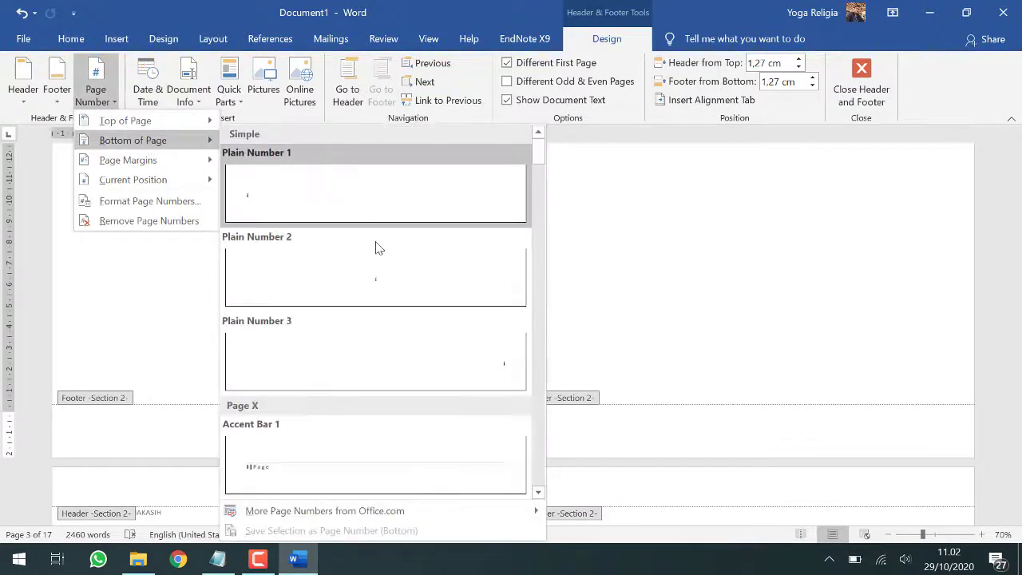
left_click(374, 285)
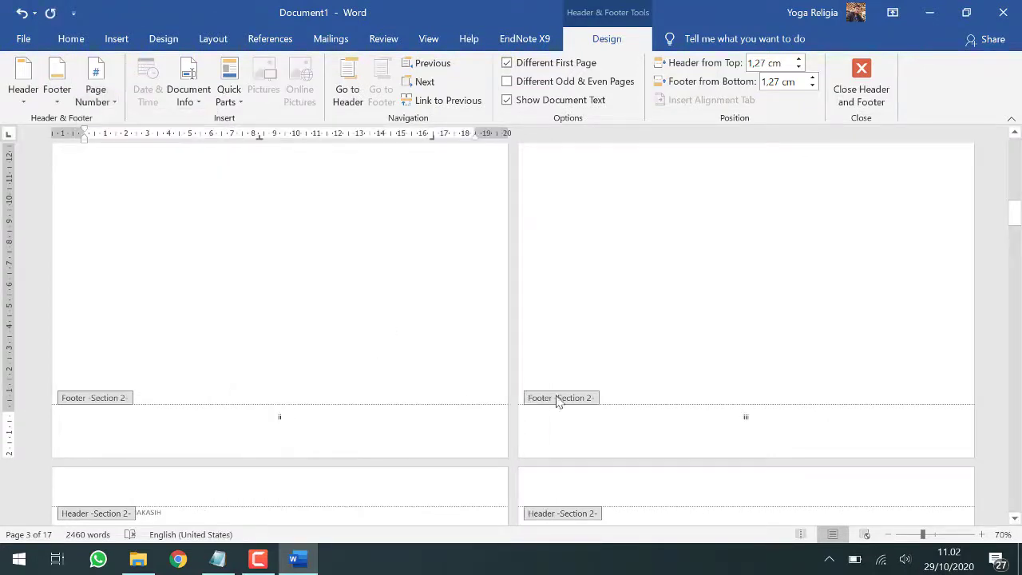
Step: Leave header and footer editing and check the page numbering through the front matter pages
scroll(697, 417, "up", 6)
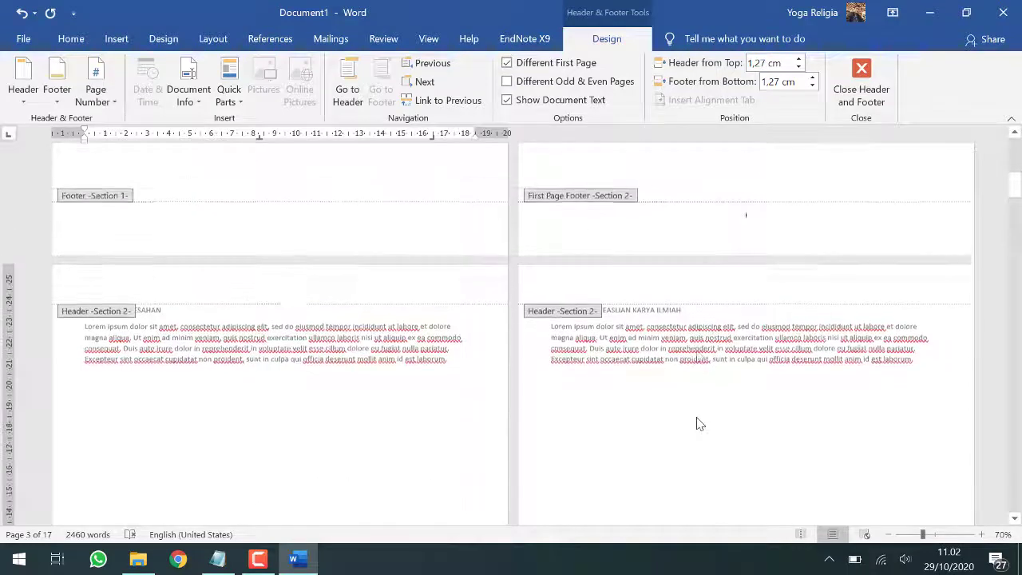
left_click(410, 308)
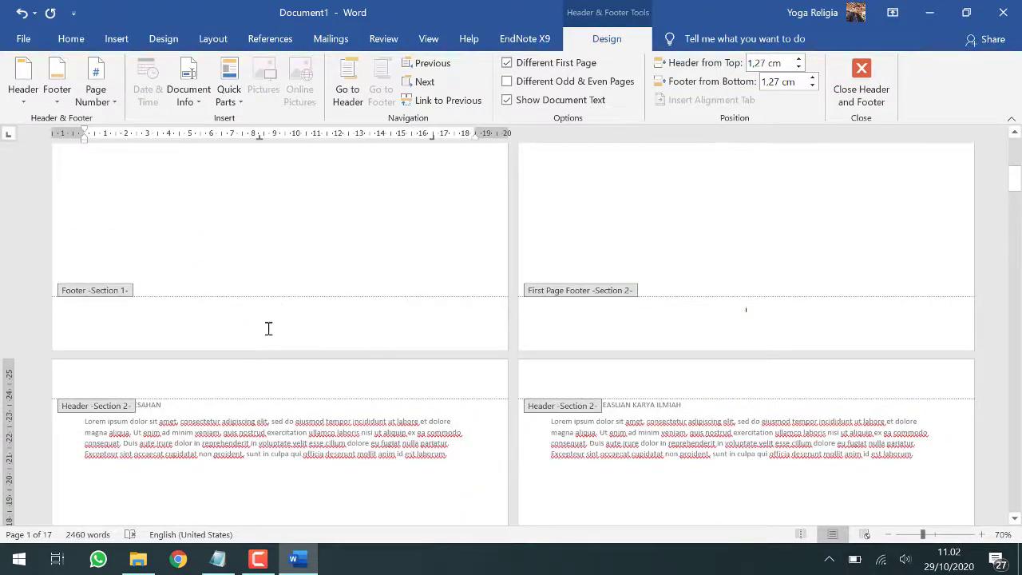
scroll(268, 328, "down", 4)
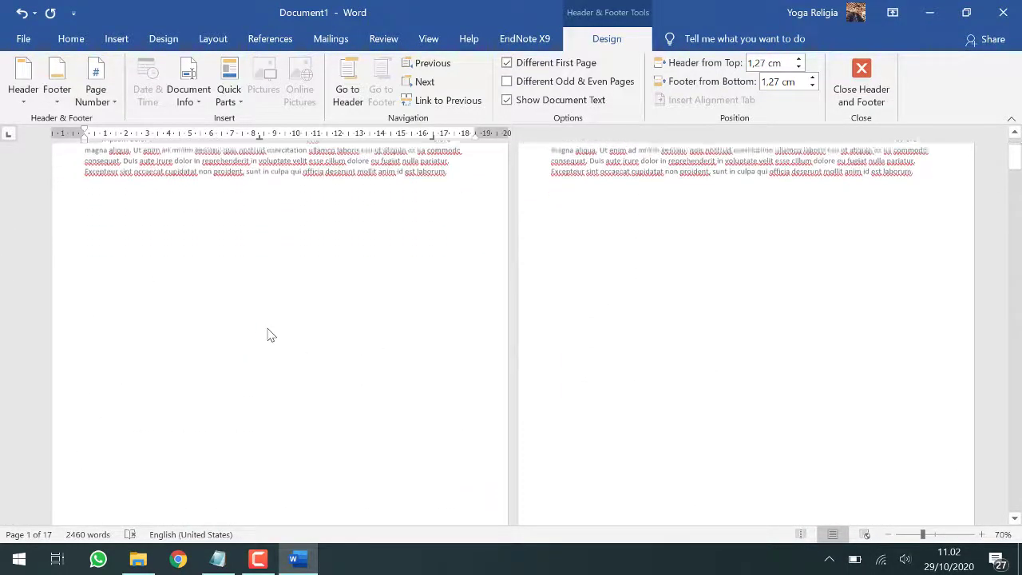
scroll(267, 328, "down", 8)
double_click(268, 328)
scroll(268, 328, "down", 2)
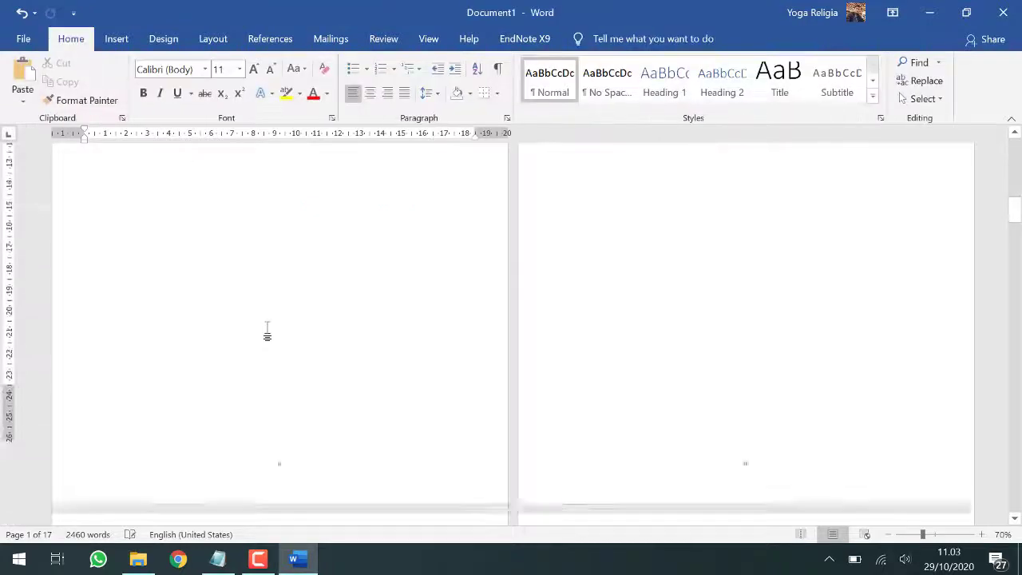
scroll(268, 328, "down", 3)
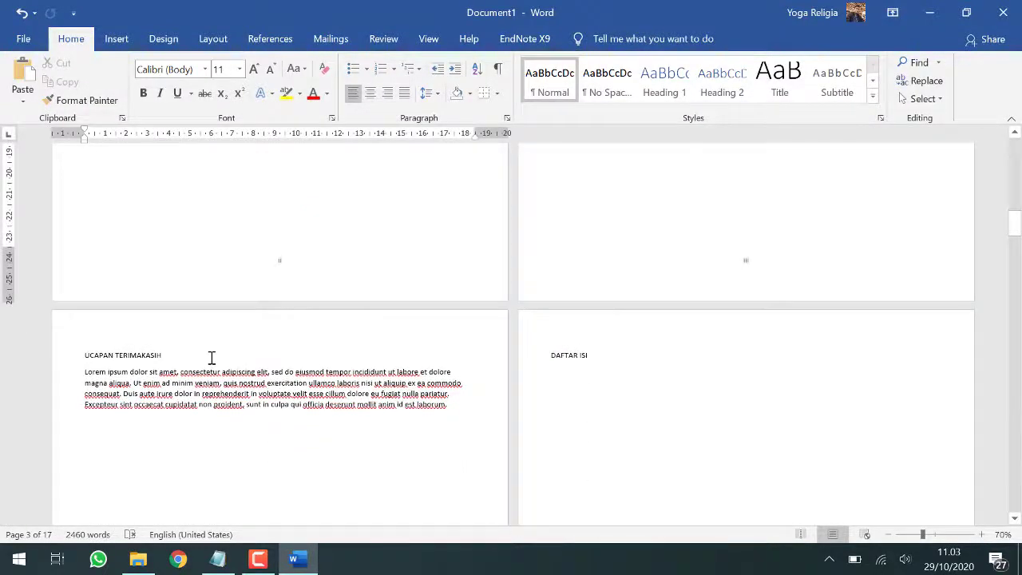
scroll(212, 357, "down", 6)
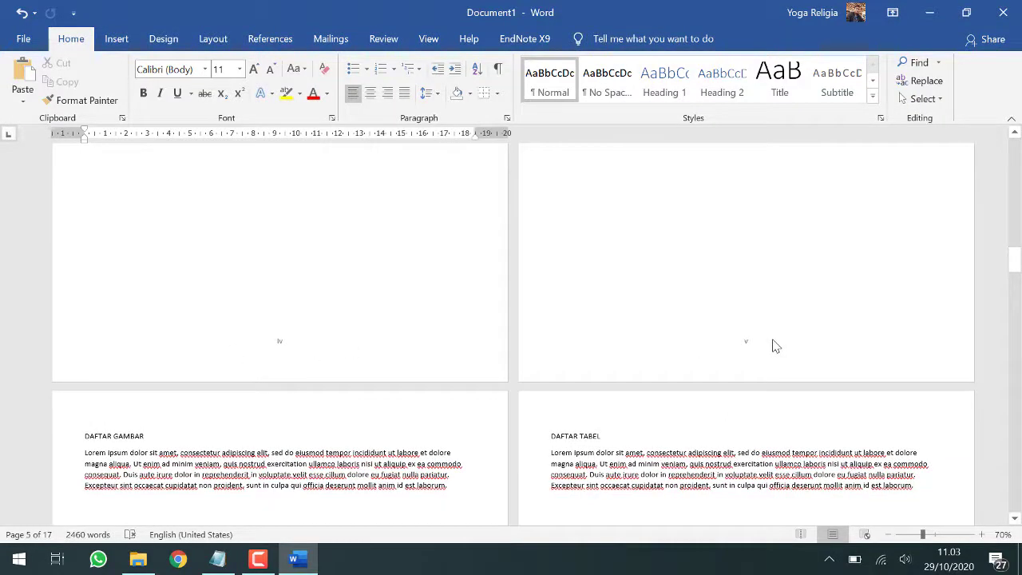
Step: Check the footer page numbers from the remaining front matter pages through the BAB I pages
scroll(773, 344, "down", 6)
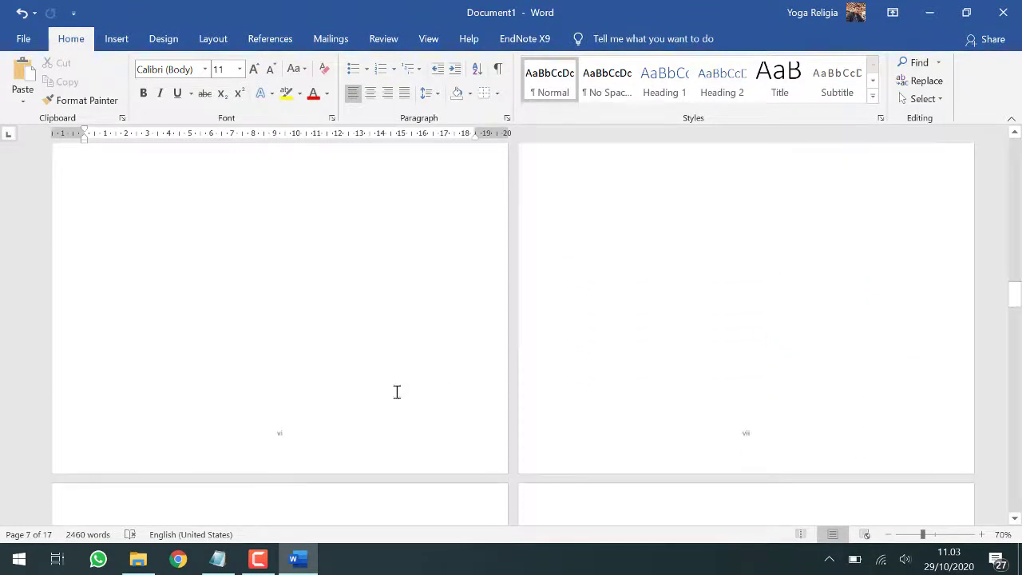
scroll(756, 462, "down", 6)
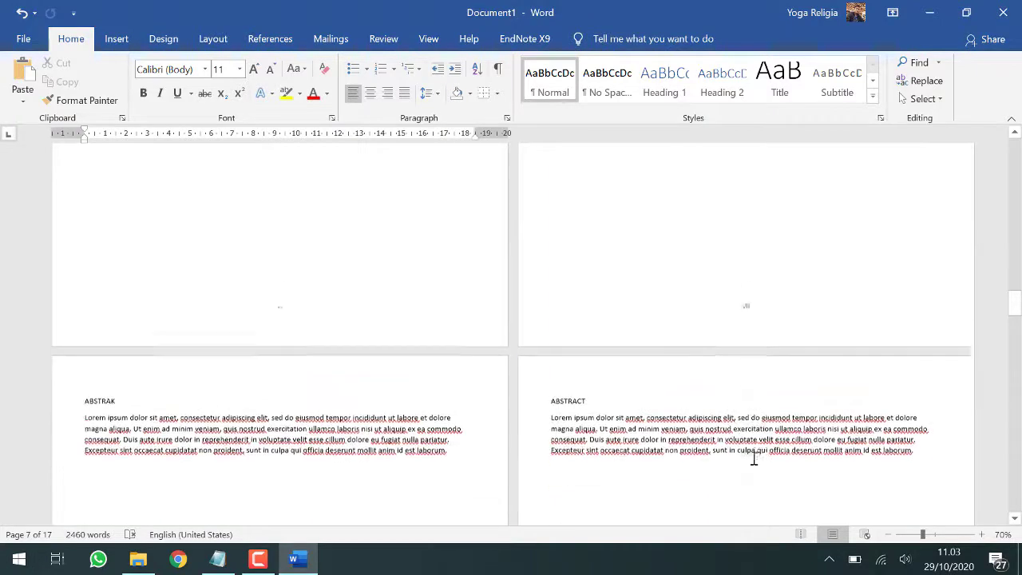
scroll(754, 458, "down", 6)
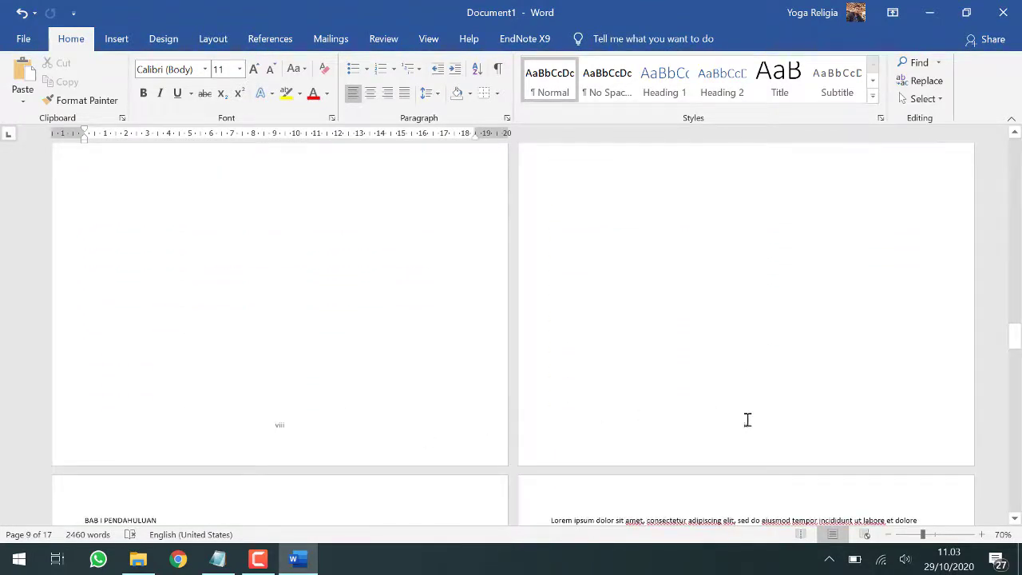
scroll(748, 419, "down", 3)
scroll(747, 425, "down", 6)
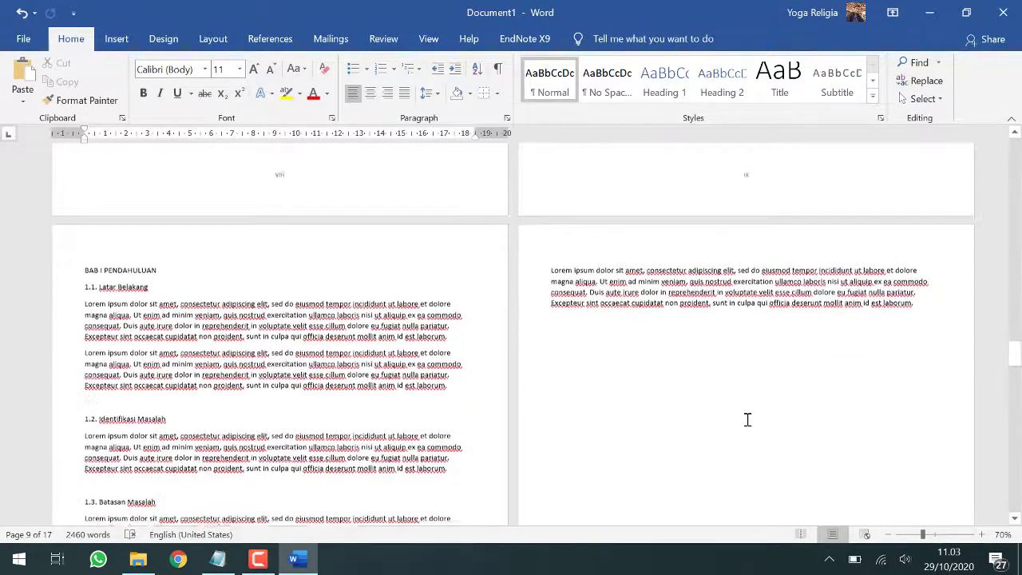
scroll(748, 423, "up", 6)
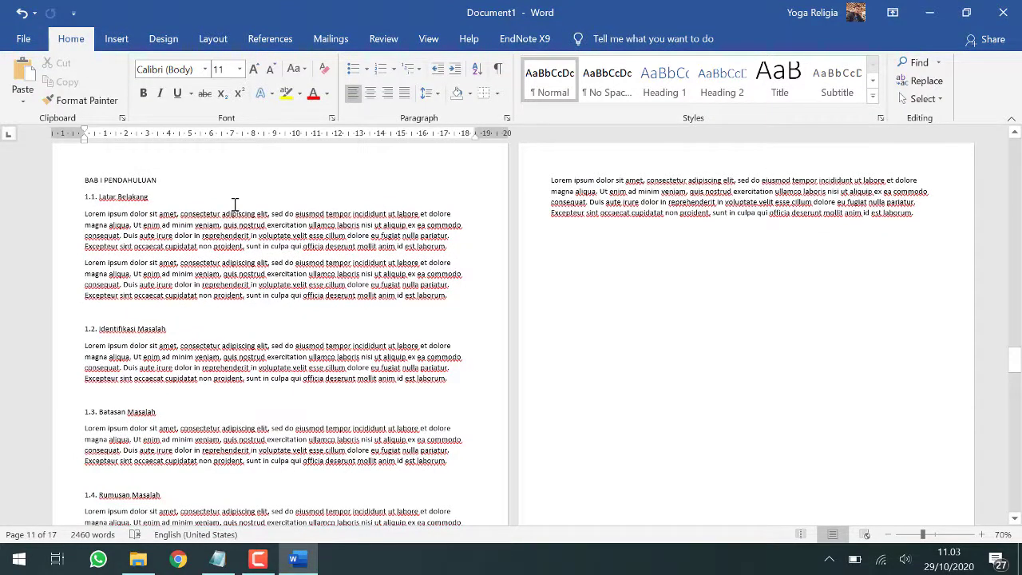
scroll(235, 205, "down", 5)
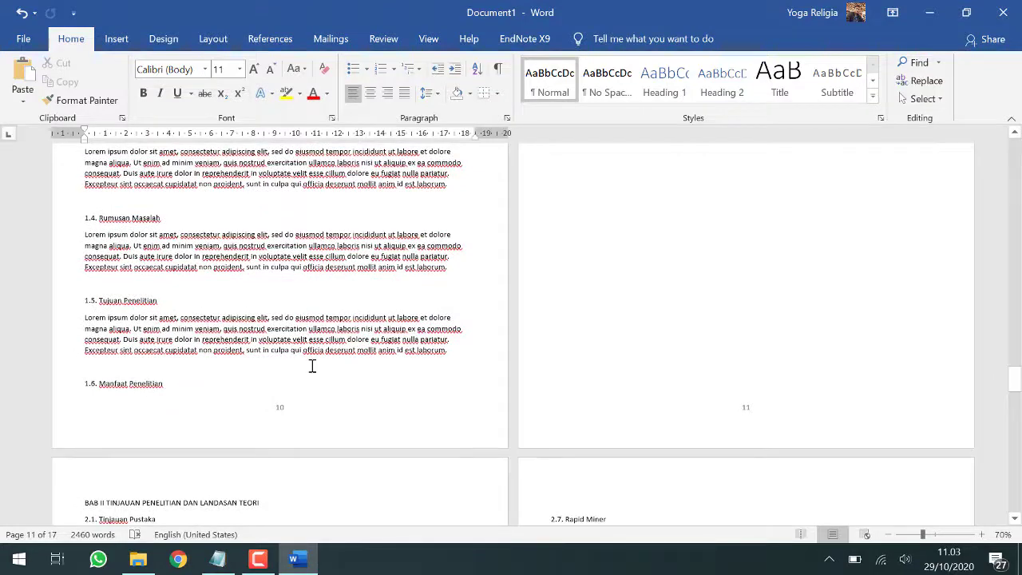
scroll(312, 366, "up", 1)
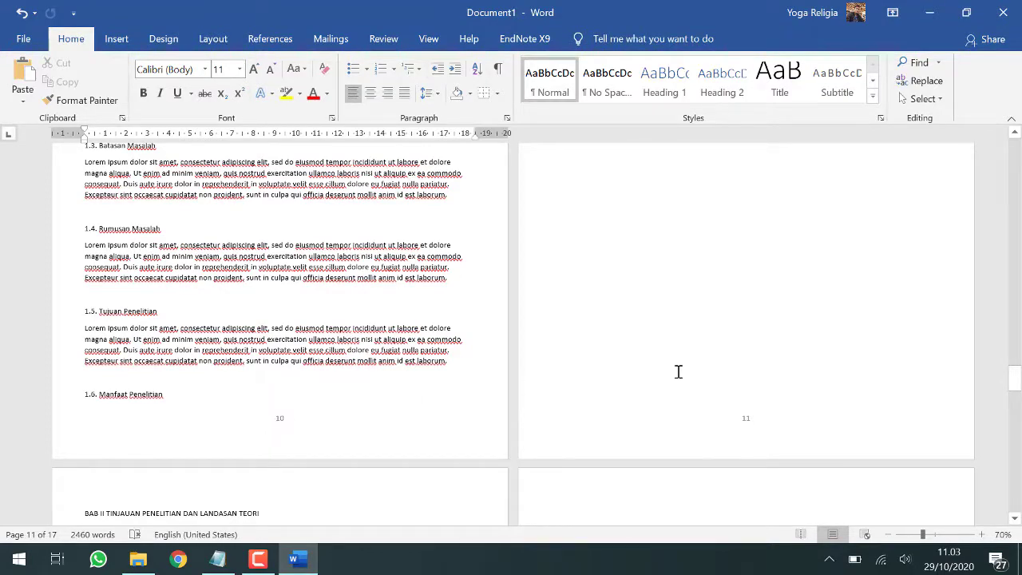
scroll(678, 371, "up", 10)
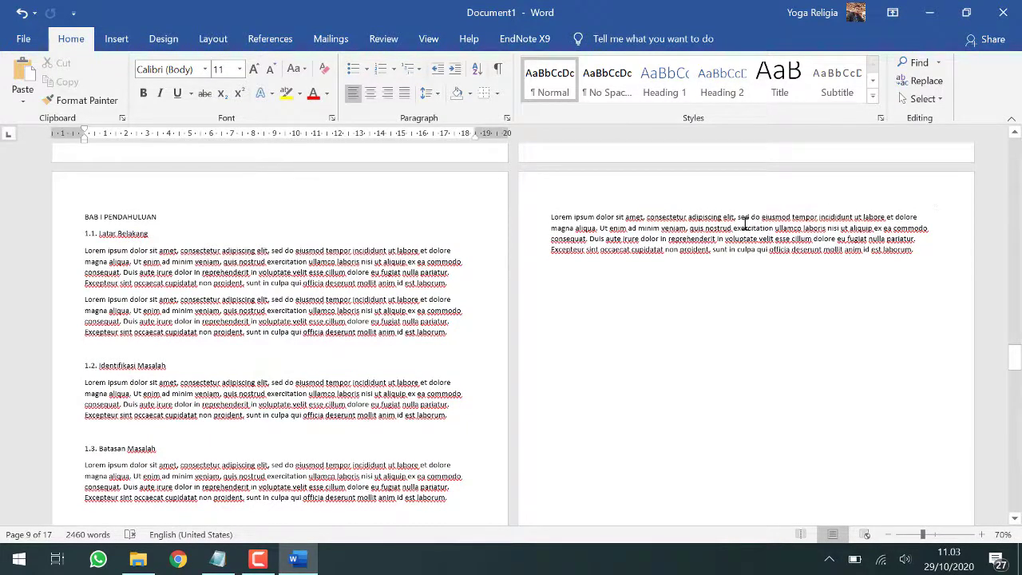
scroll(744, 224, "down", 7)
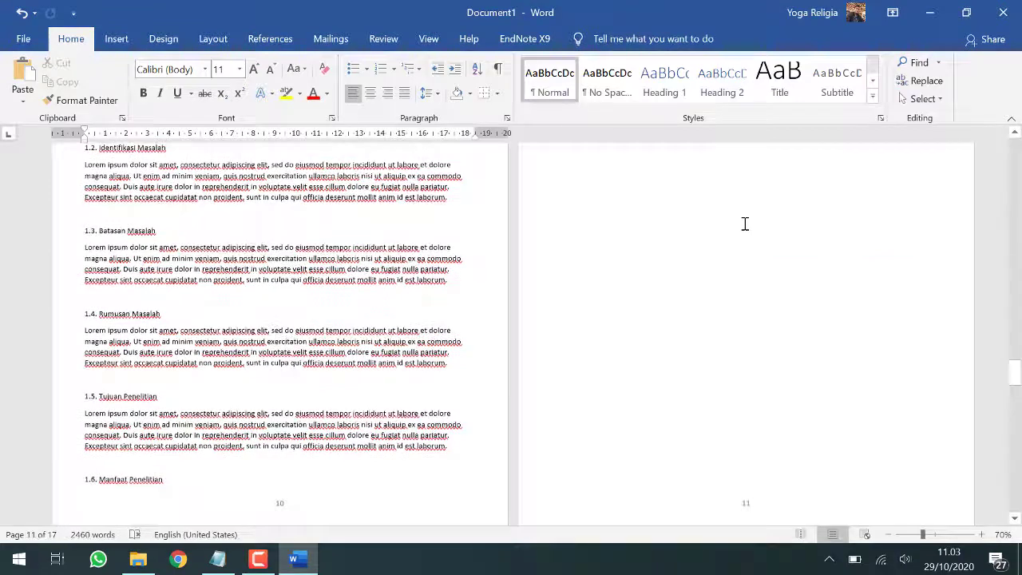
Step: Unlink both the section 3 footer and the section 3 header from the previous section
double_click(310, 509)
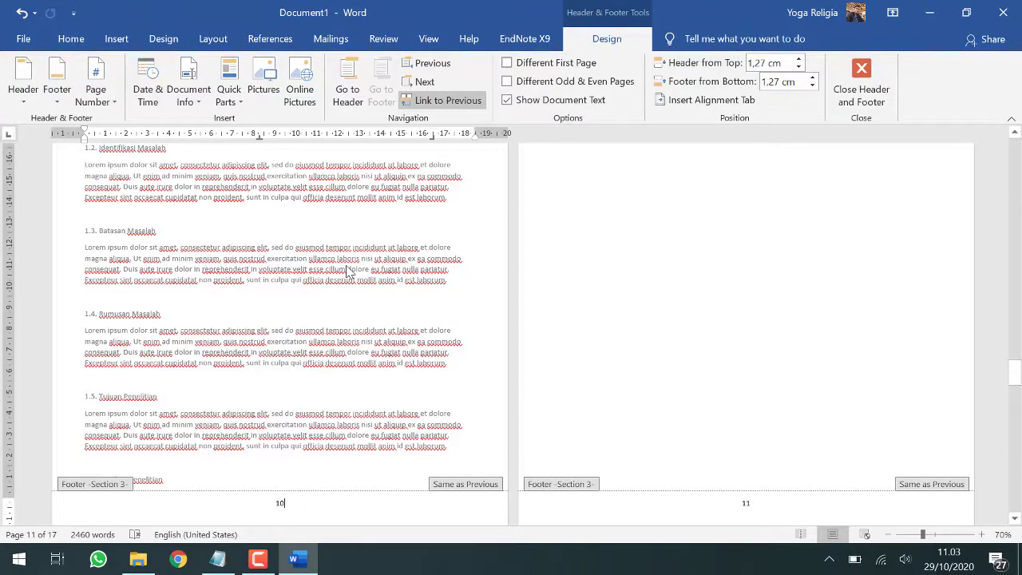
left_click(444, 103)
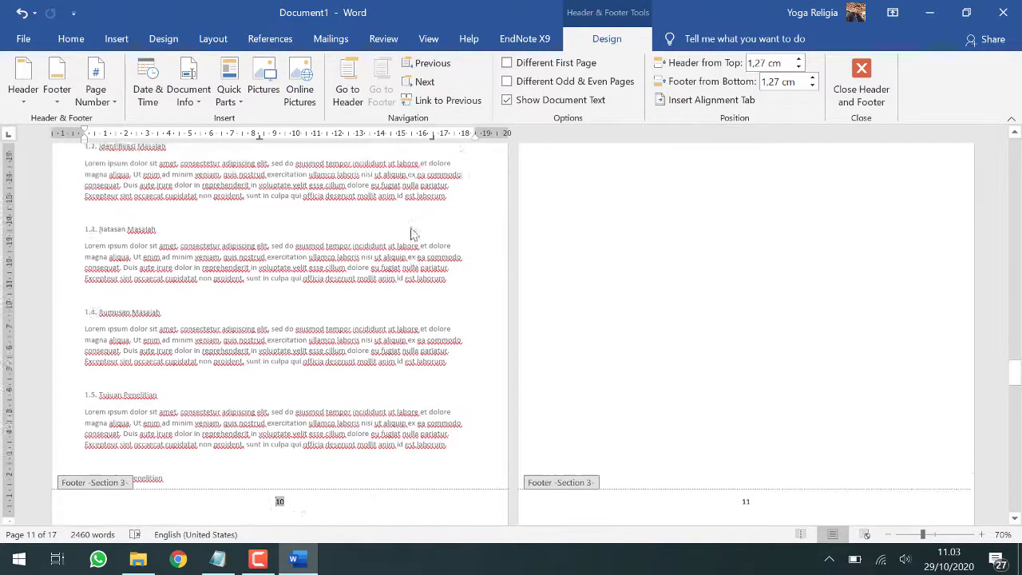
scroll(411, 231, "up", 5)
left_click(406, 196)
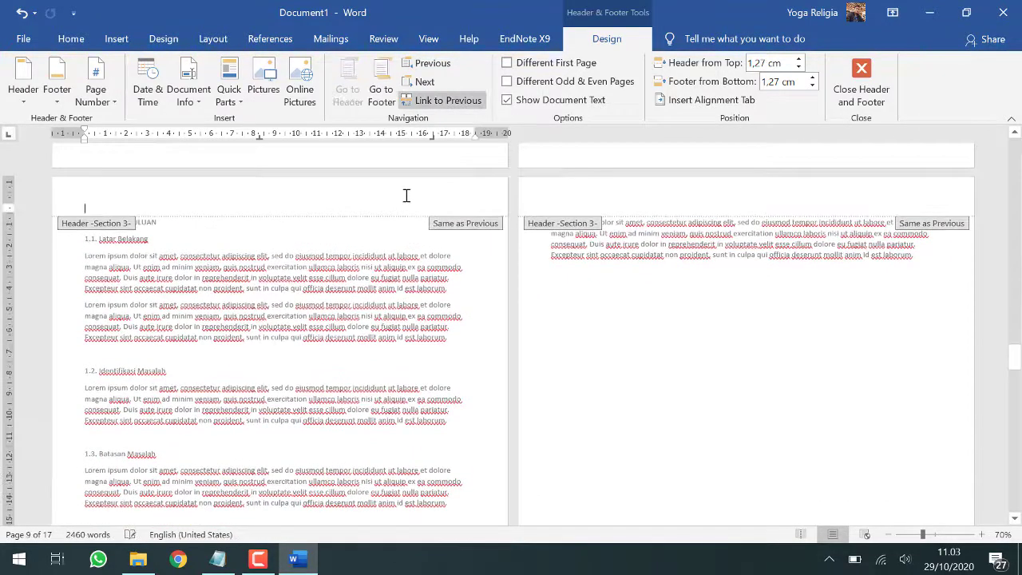
left_click(467, 103)
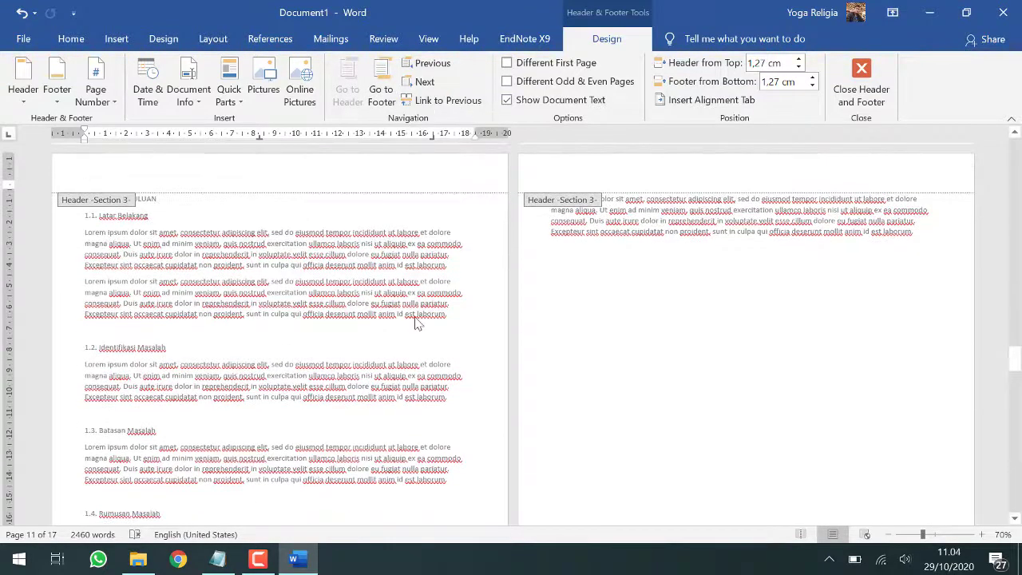
Step: Set the section 3 page numbering to start at 1 in the 1, 2, 3, … format
scroll(416, 323, "down", 10)
left_click(327, 280)
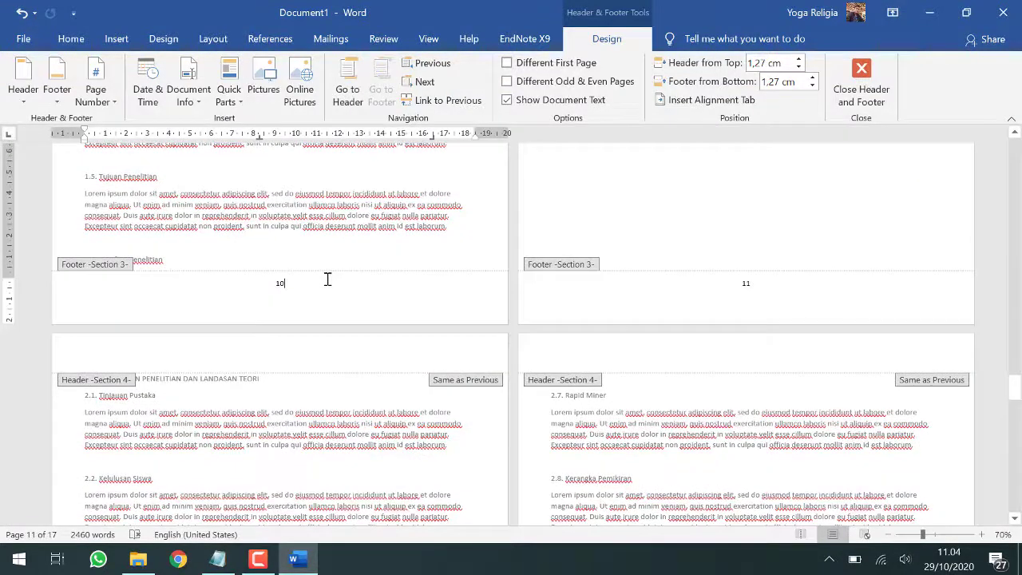
left_click(106, 101)
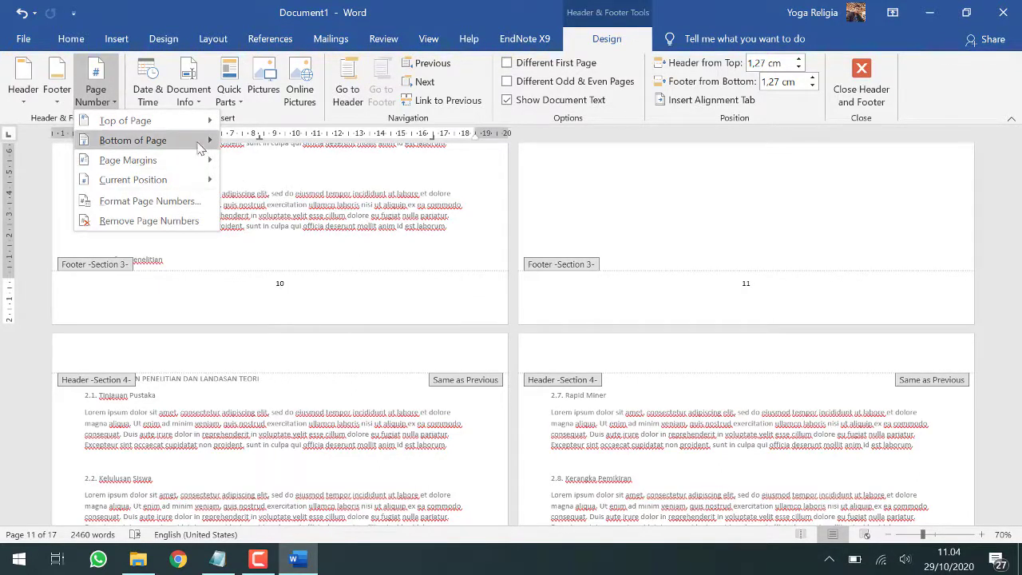
left_click(159, 201)
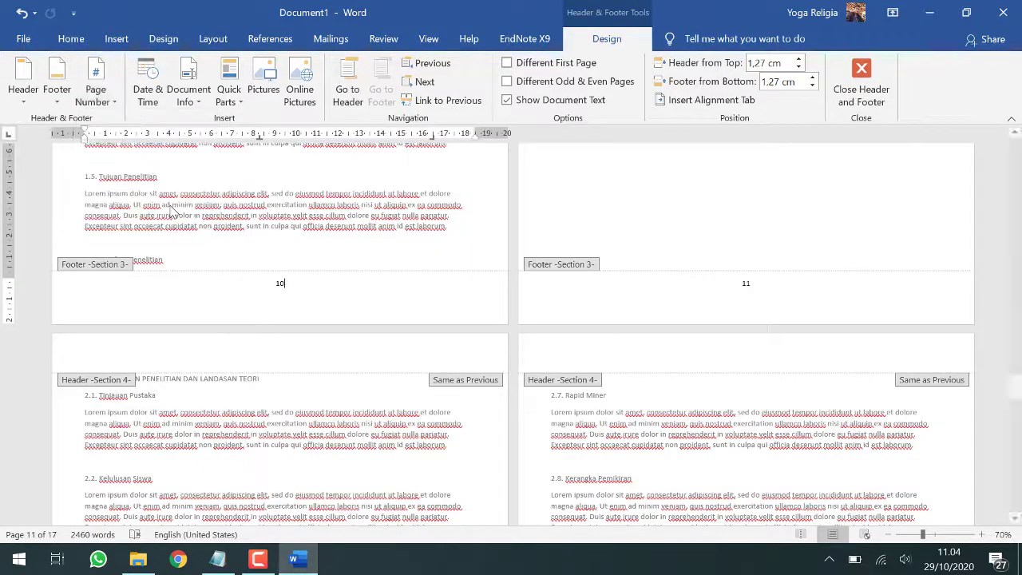
left_click(430, 324)
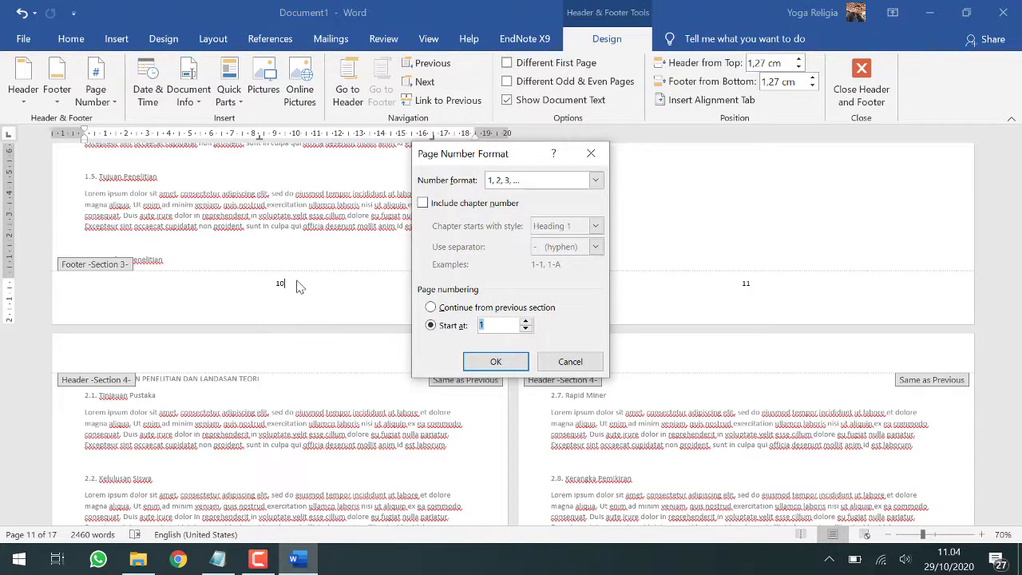
left_click(496, 361)
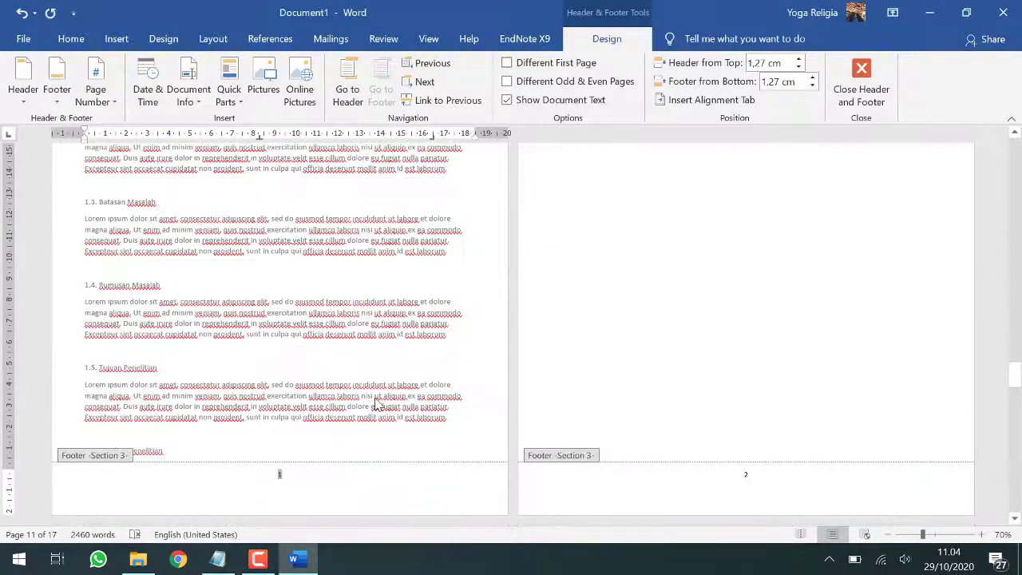
Step: Review the footer numbering back through section 2 to section 1 and forward again to section 3
scroll(322, 412, "down", 2)
scroll(319, 413, "up", 15)
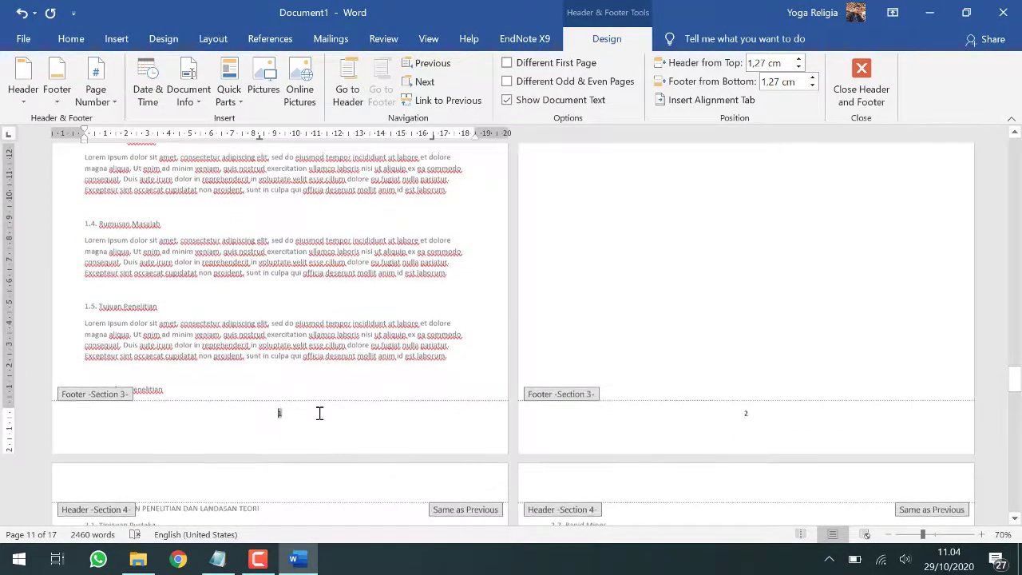
scroll(321, 420, "up", 1)
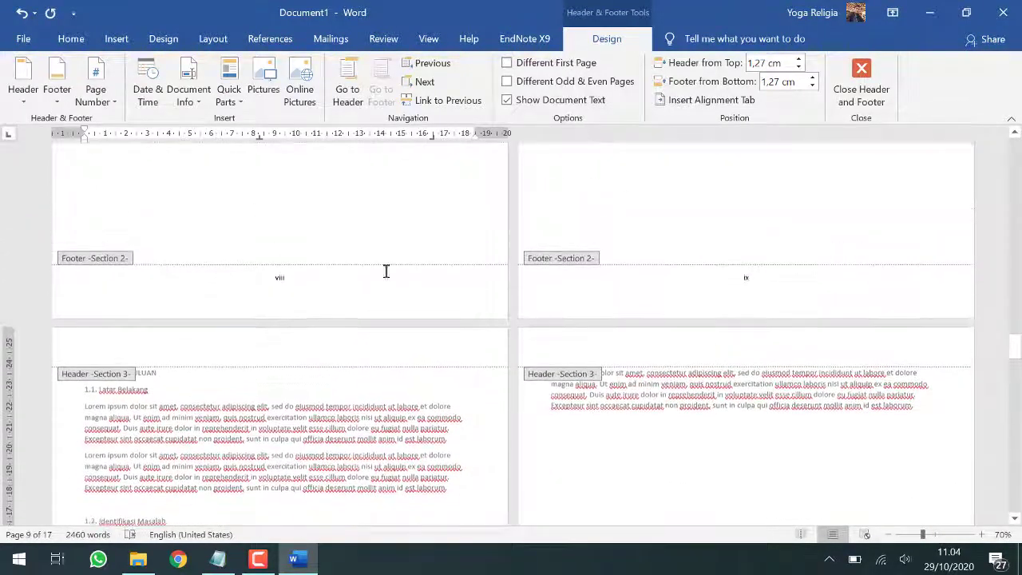
scroll(486, 281, "up", 10)
scroll(488, 280, "up", 20)
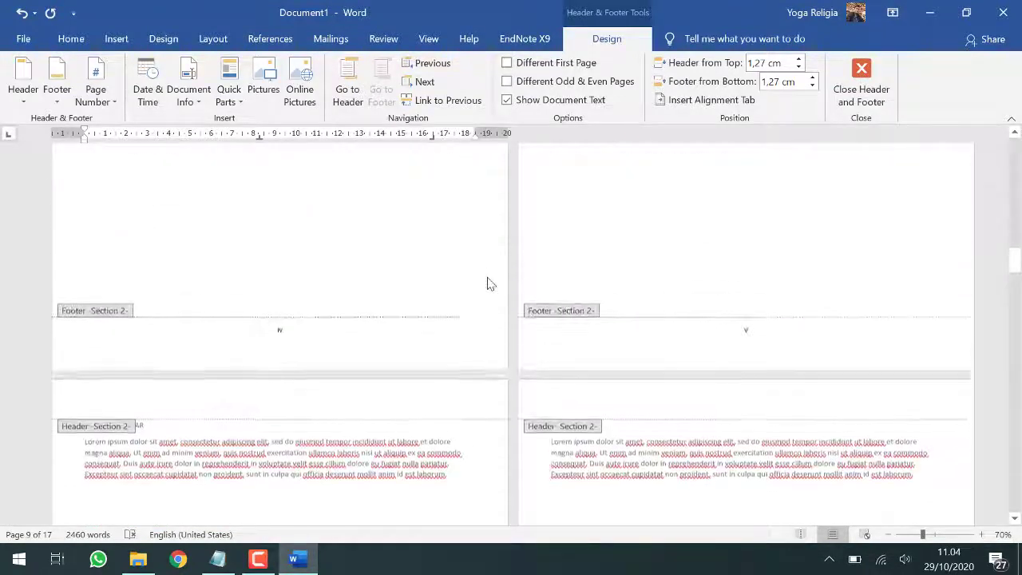
scroll(490, 284, "up", 10)
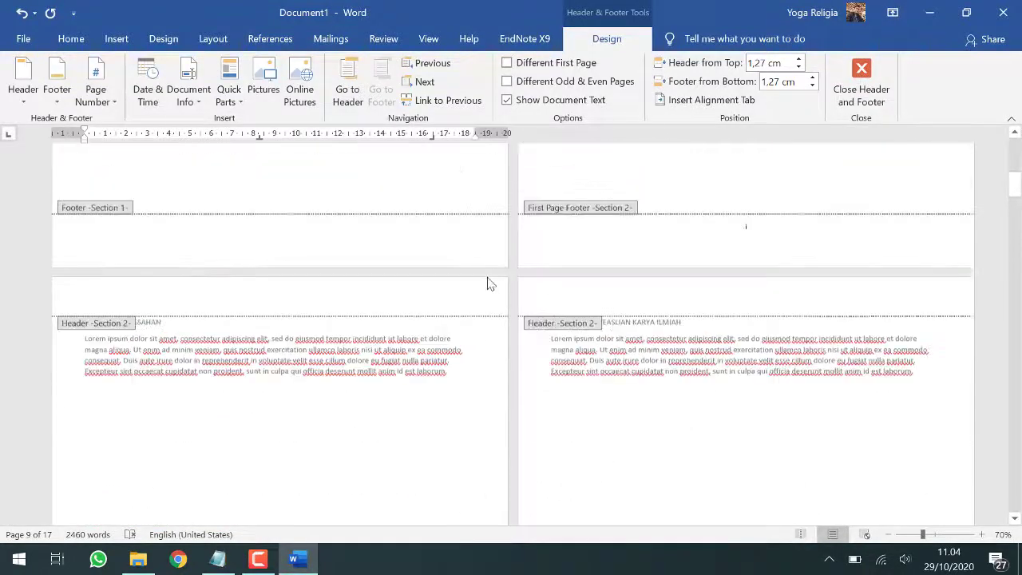
scroll(491, 284, "down", 10)
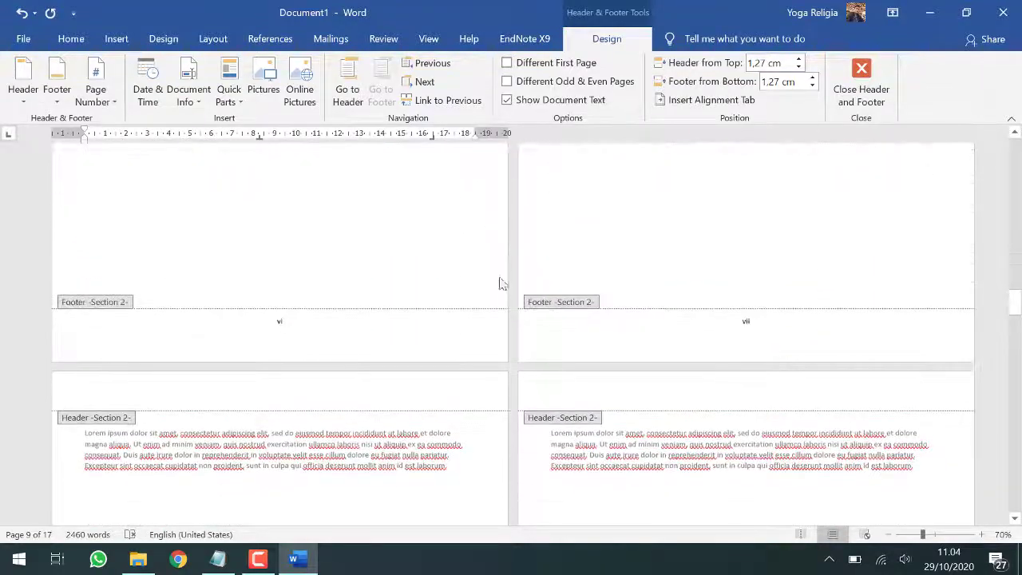
scroll(293, 361, "down", 6)
scroll(294, 363, "down", 8)
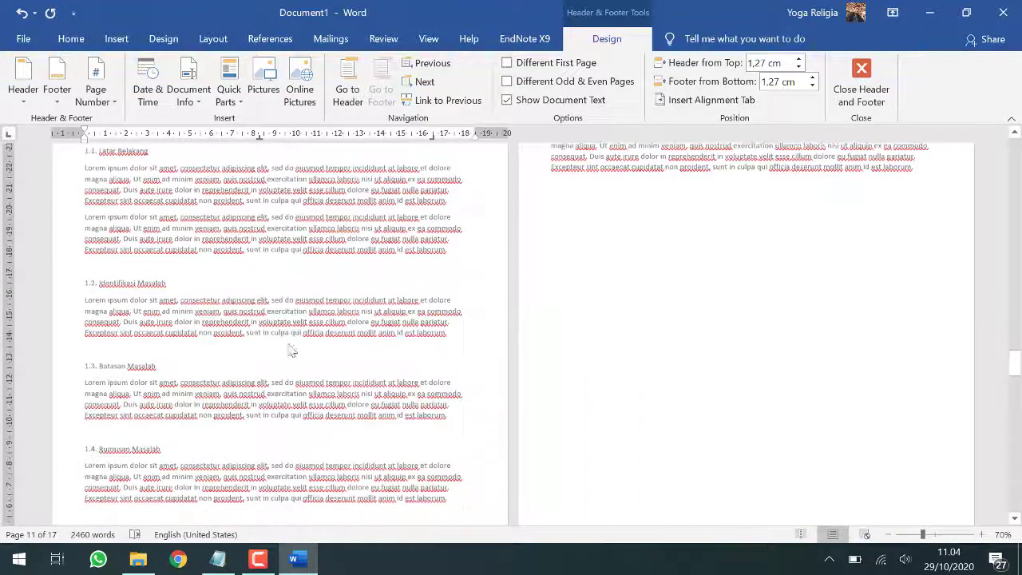
scroll(663, 258, "down", 4)
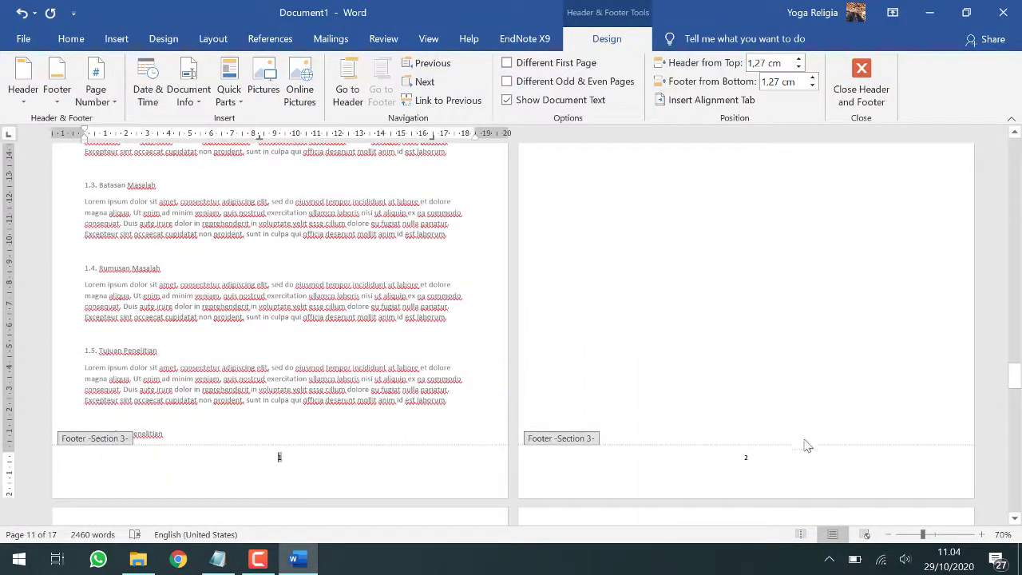
Step: Give section 3 a different first page header and footer
left_click(769, 461)
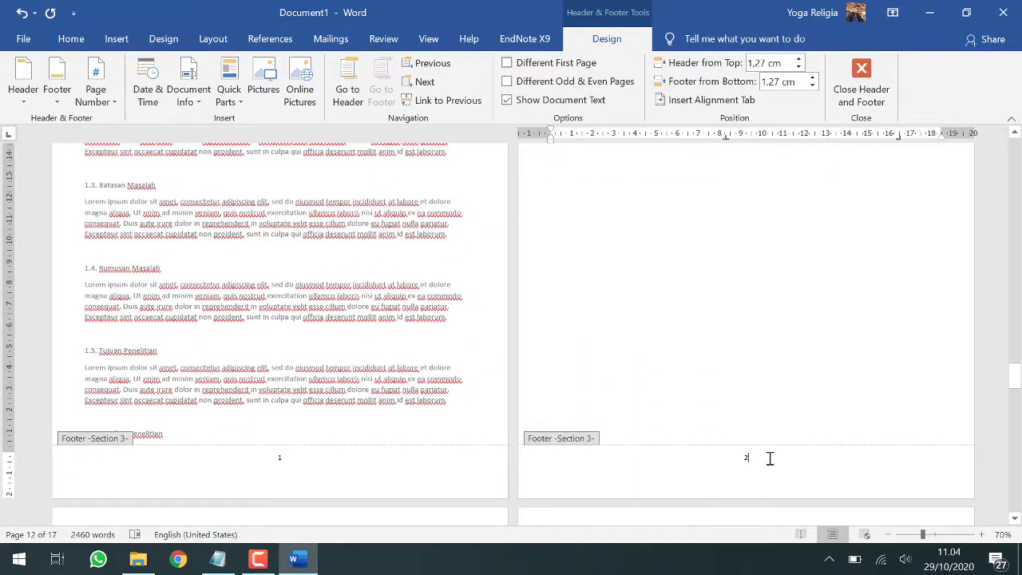
scroll(771, 459, "up", 10)
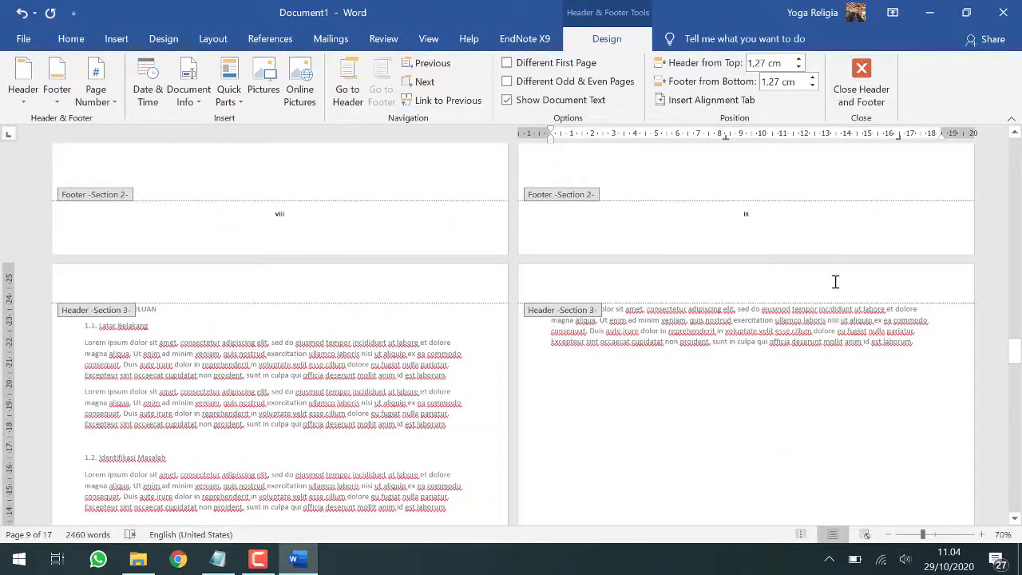
left_click(835, 282)
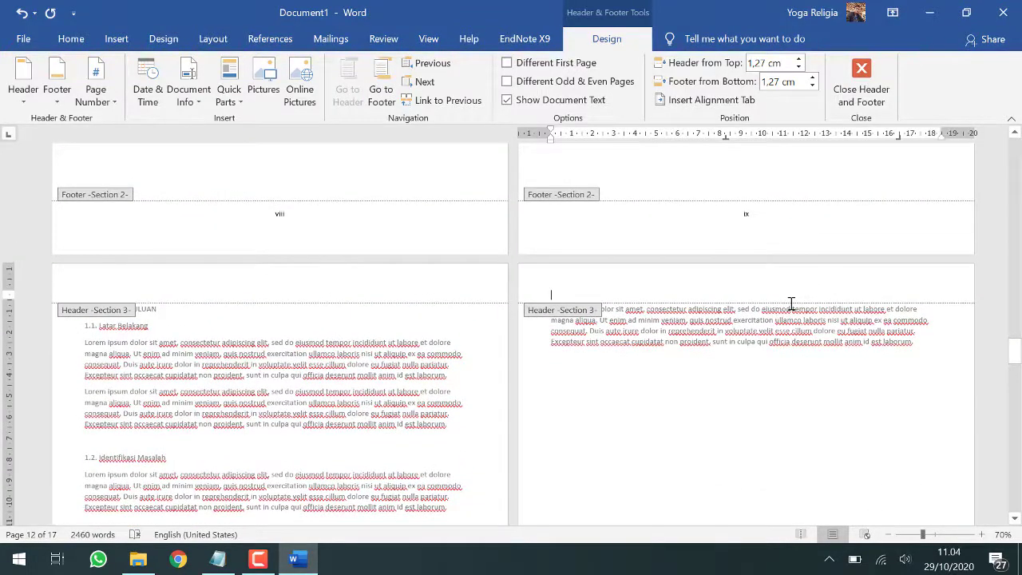
left_click(511, 71)
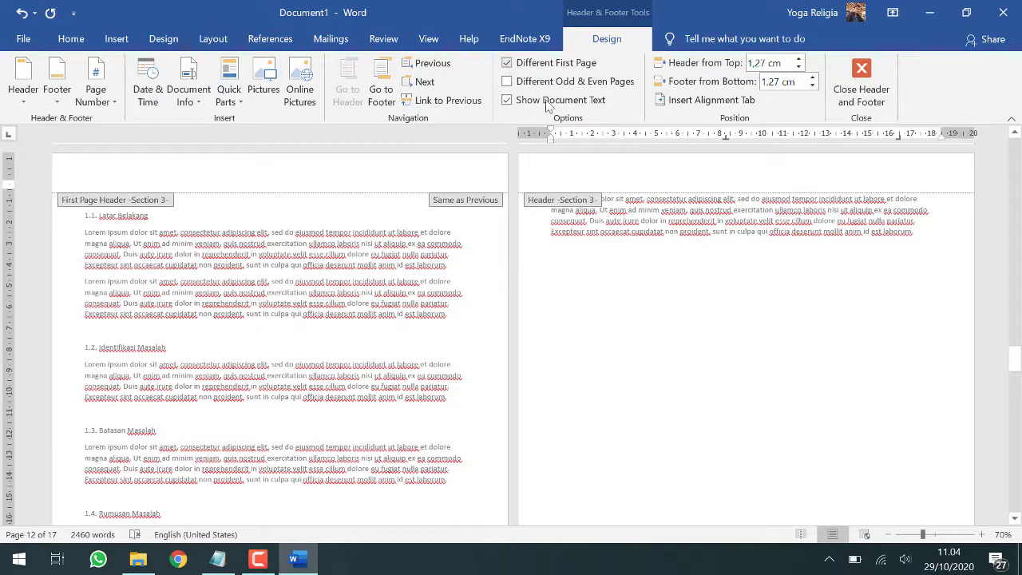
Step: Remove the page number from the regular section 3 footer on the section's second page
scroll(662, 296, "down", 8)
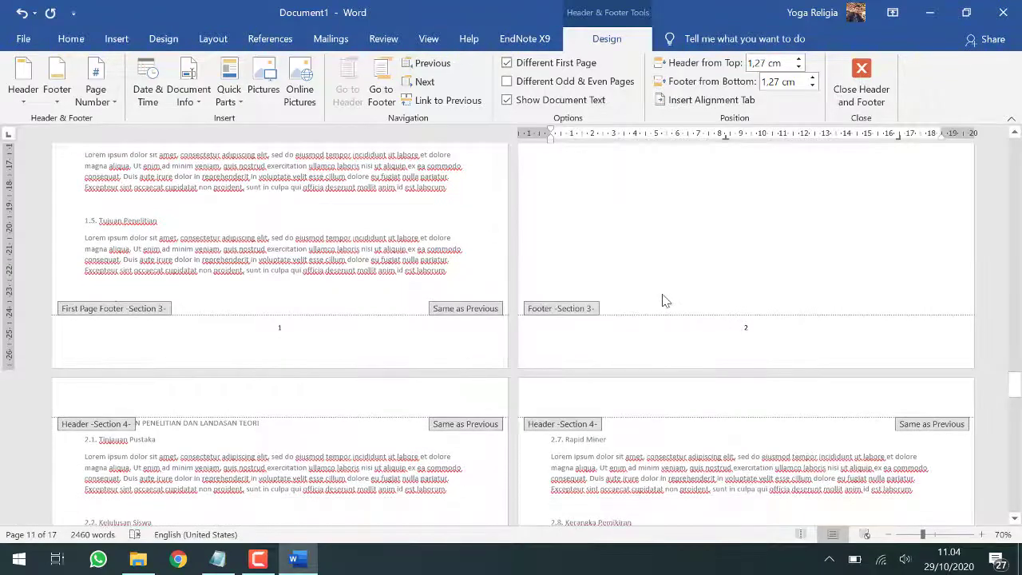
left_click(781, 330)
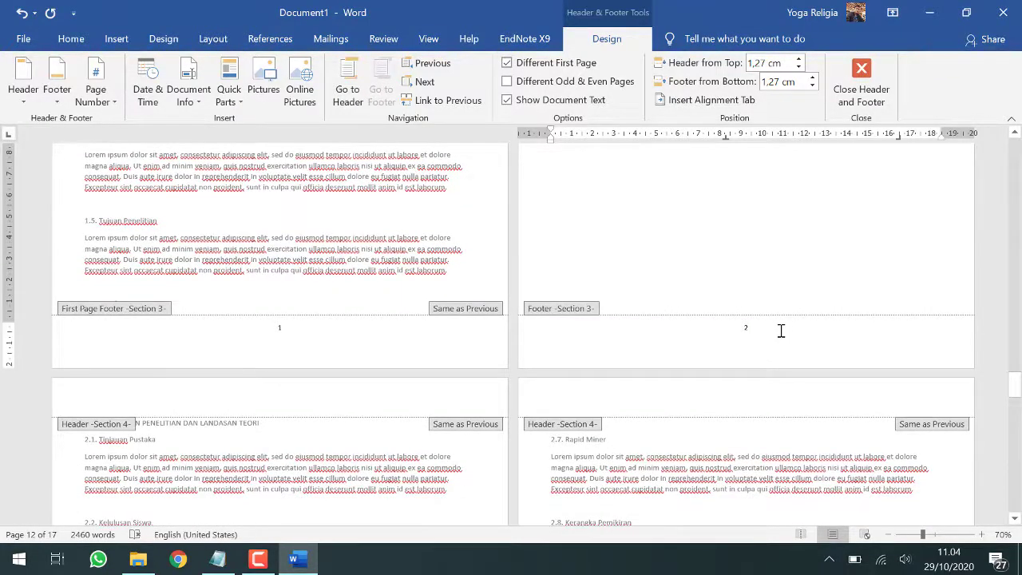
Step: Insert a Plain Number 3 page number at the top of section 3's regular pages and close header and footer editing
scroll(781, 330, "up", 10)
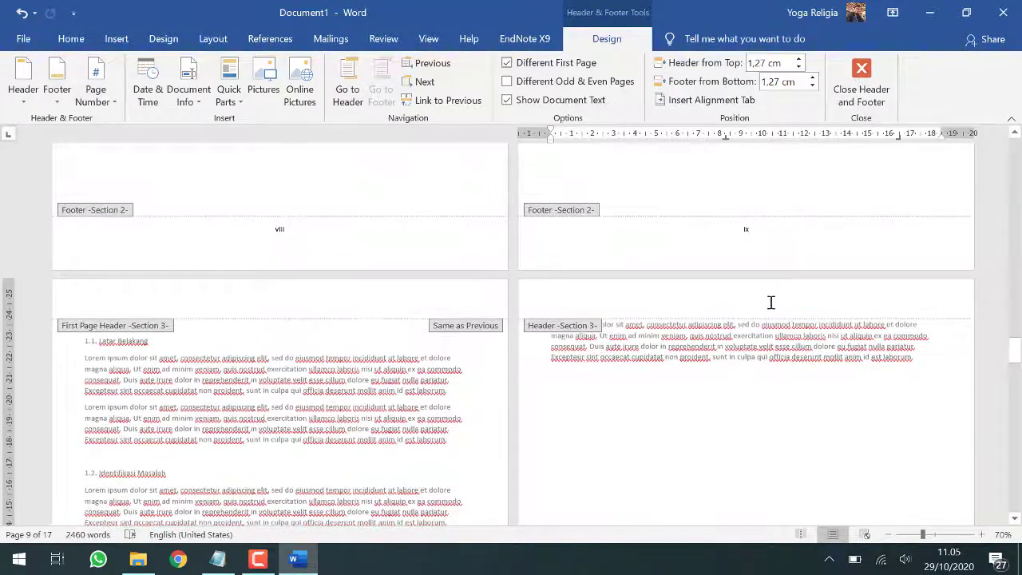
left_click(769, 302)
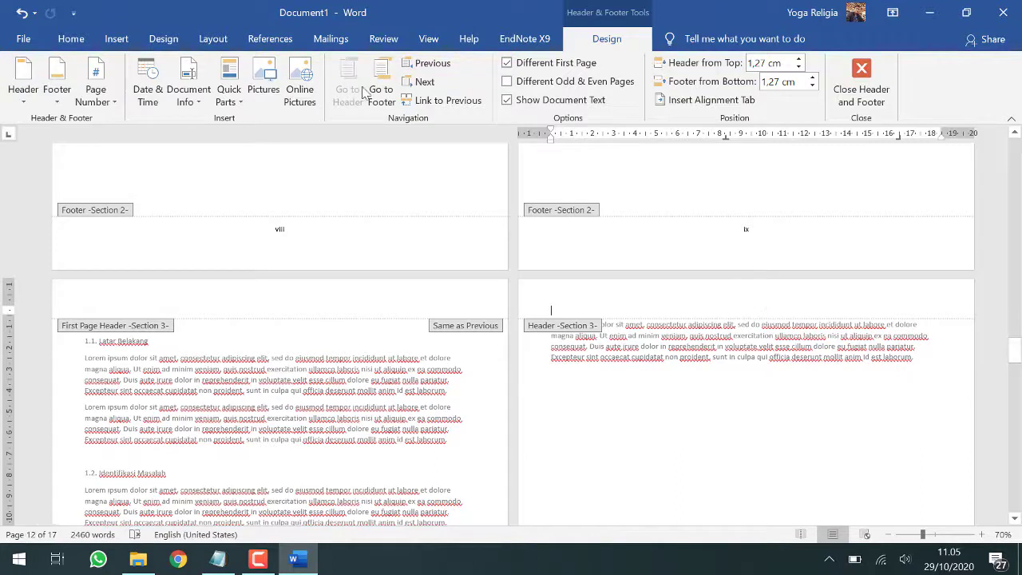
left_click(110, 104)
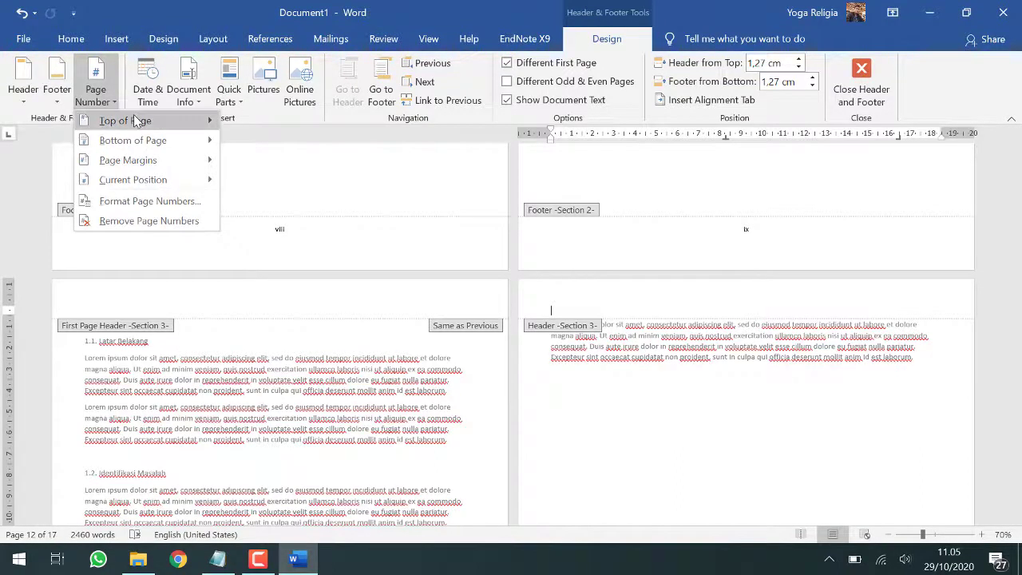
mouse_move(138, 120)
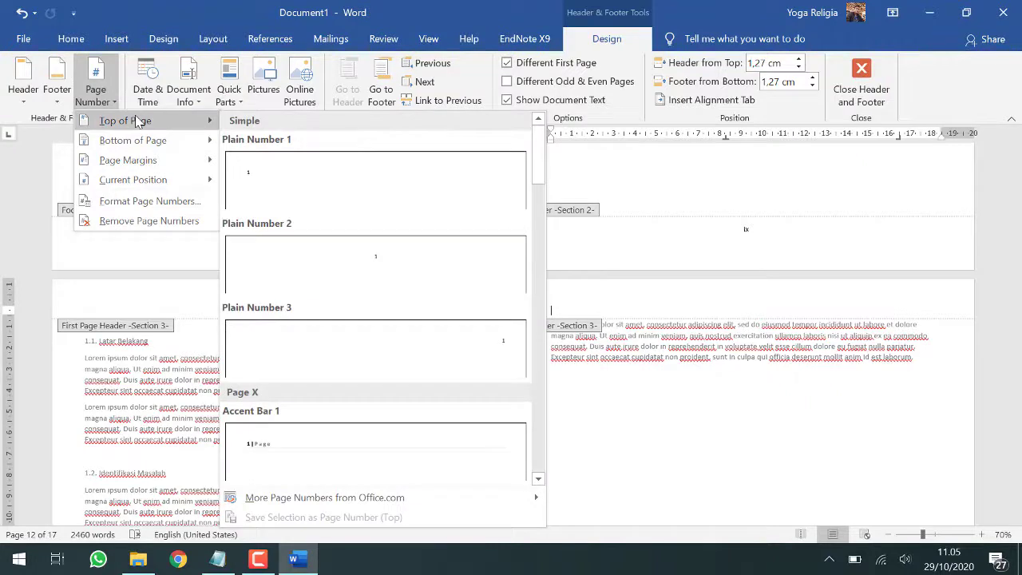
left_click(431, 342)
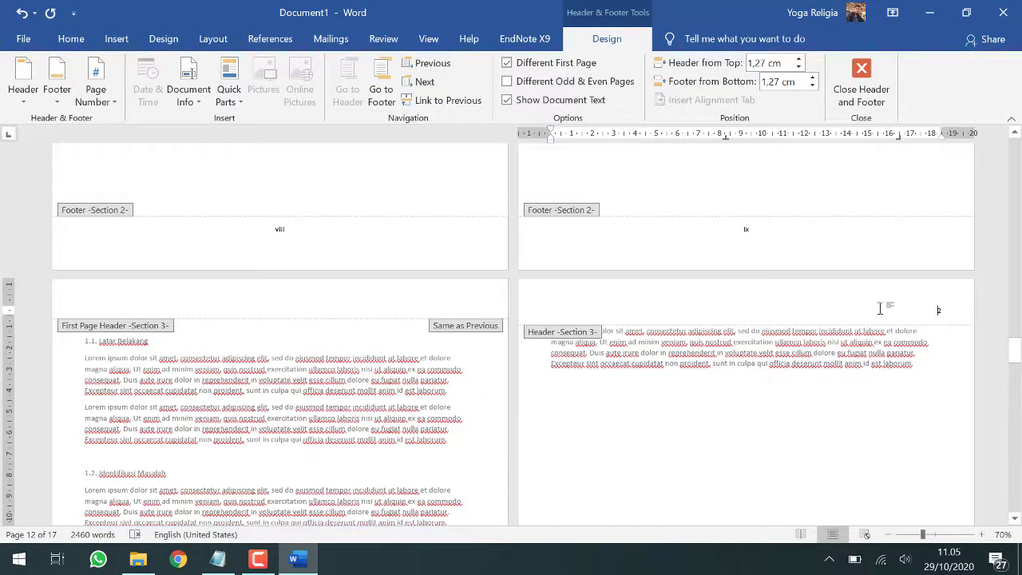
scroll(881, 309, "up", 11)
scroll(880, 309, "down", 7)
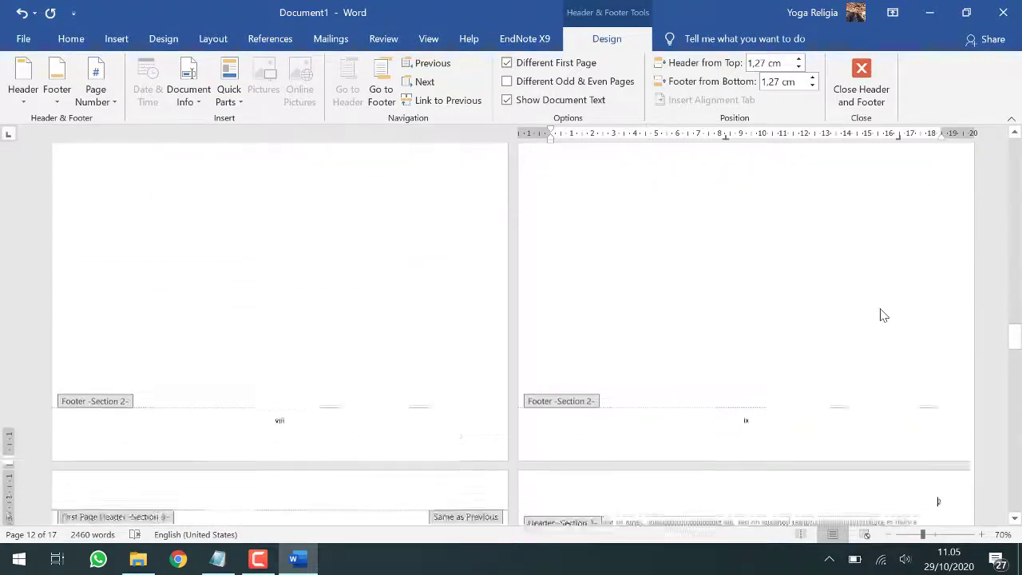
scroll(884, 315, "down", 7)
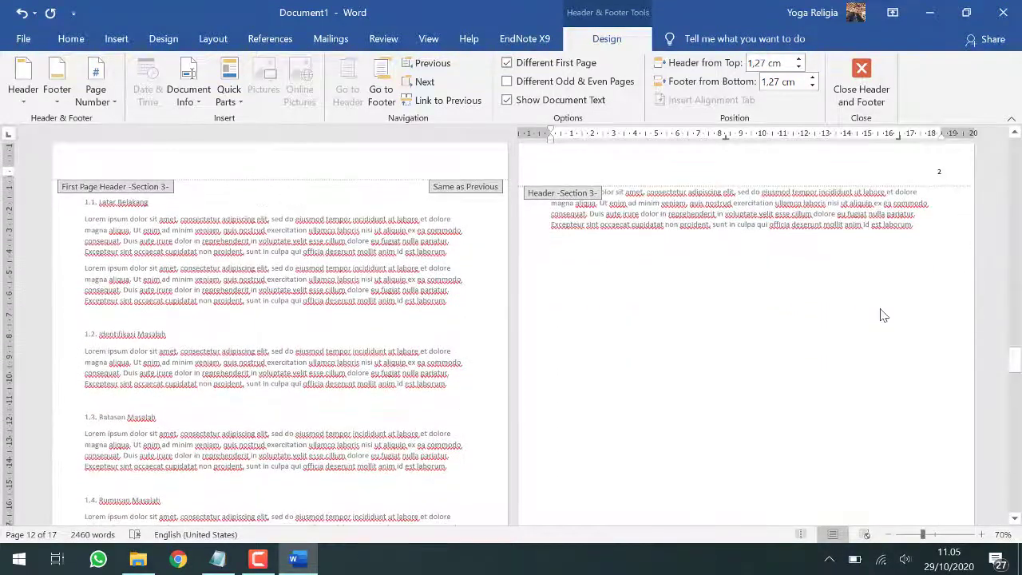
scroll(851, 311, "down", 3)
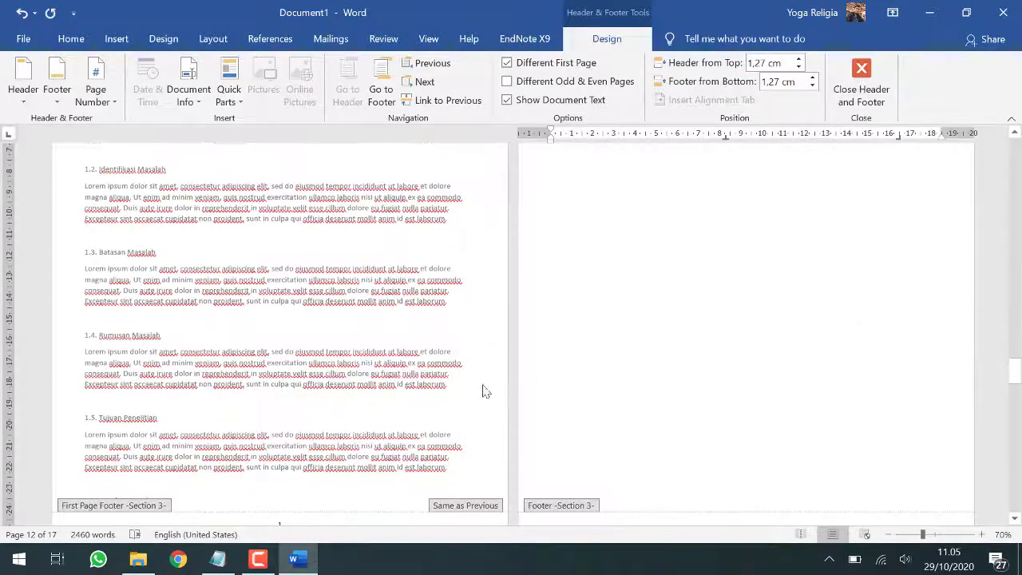
scroll(415, 409, "down", 2)
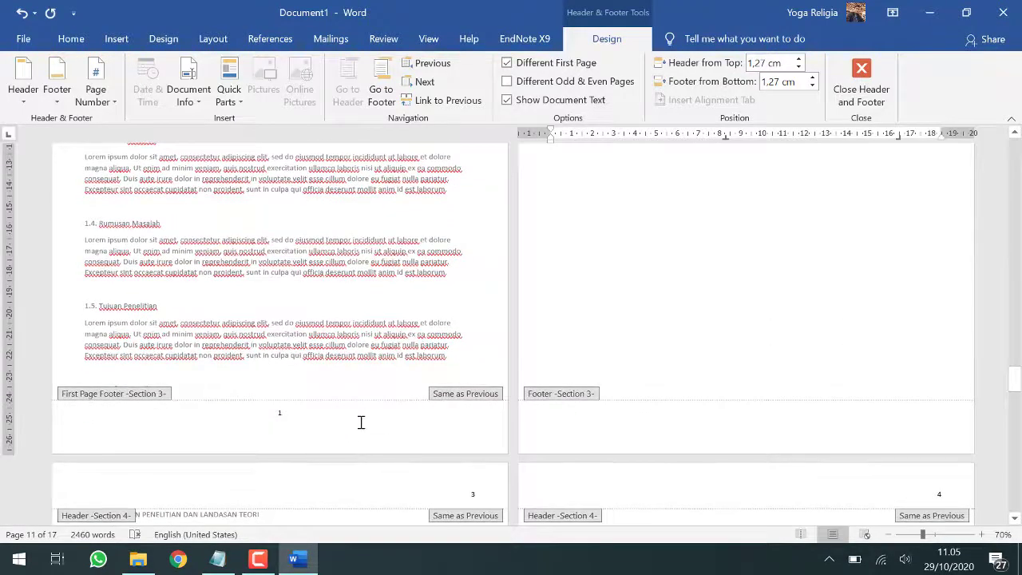
double_click(663, 311)
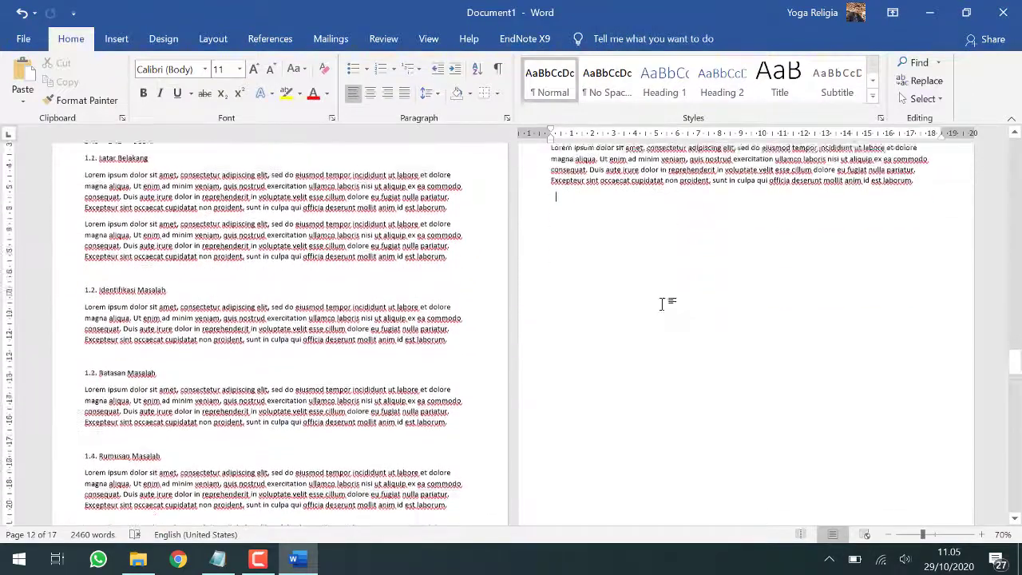
Step: Unlink the section 4 header from the previous section and give section 4 a different first page header and footer
scroll(662, 304, "down", 12)
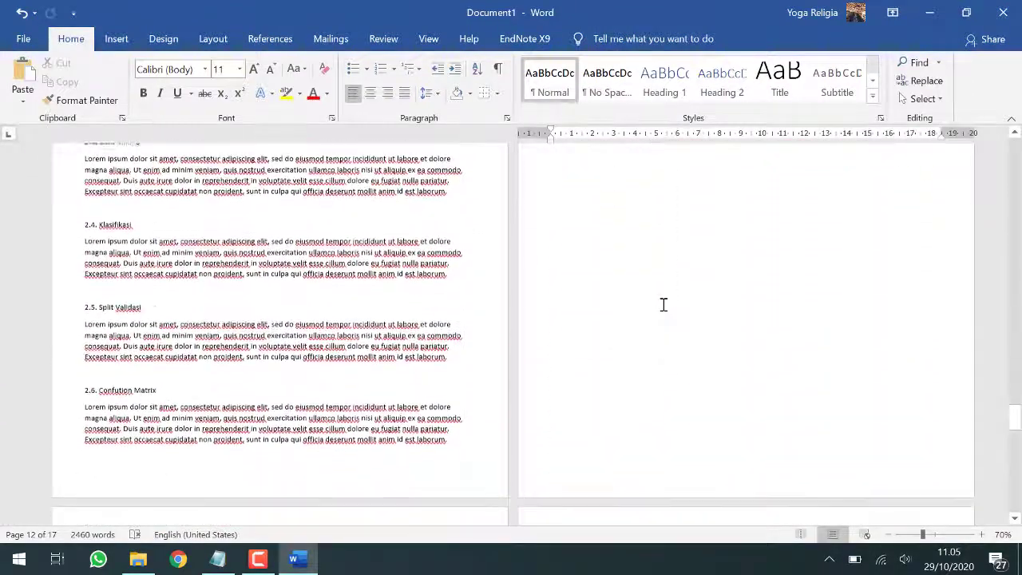
scroll(662, 303, "up", 5)
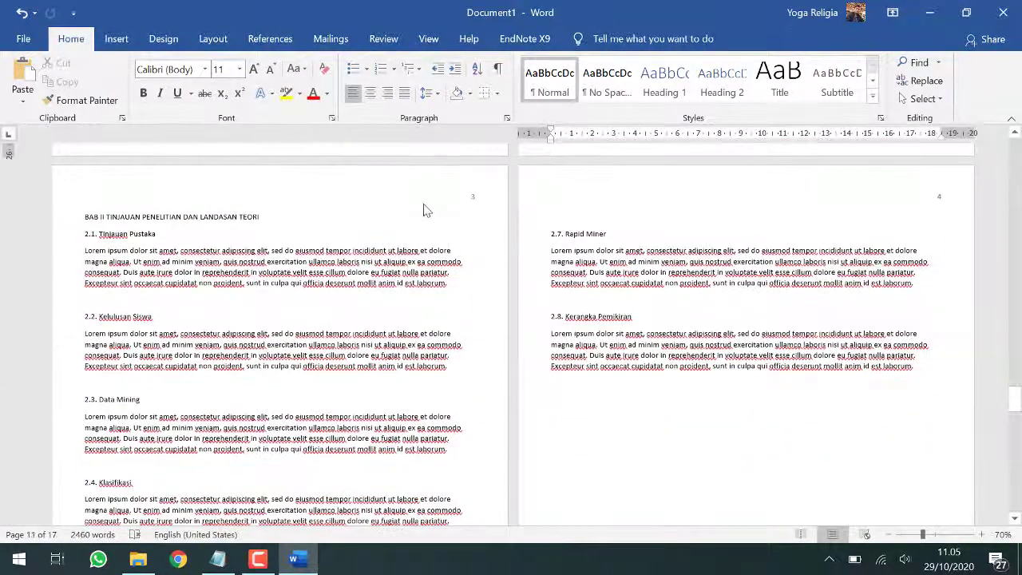
double_click(416, 199)
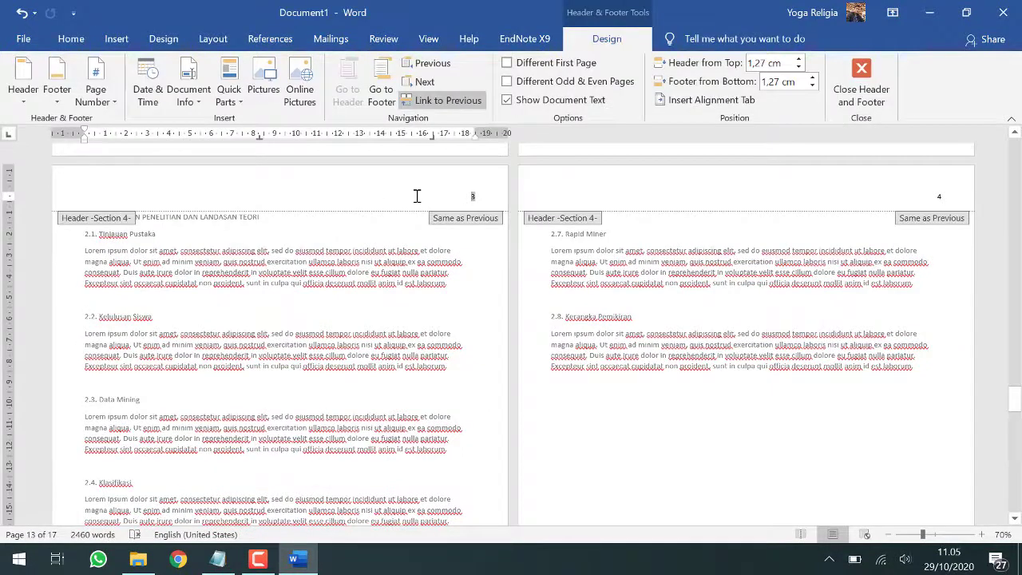
left_click(443, 100)
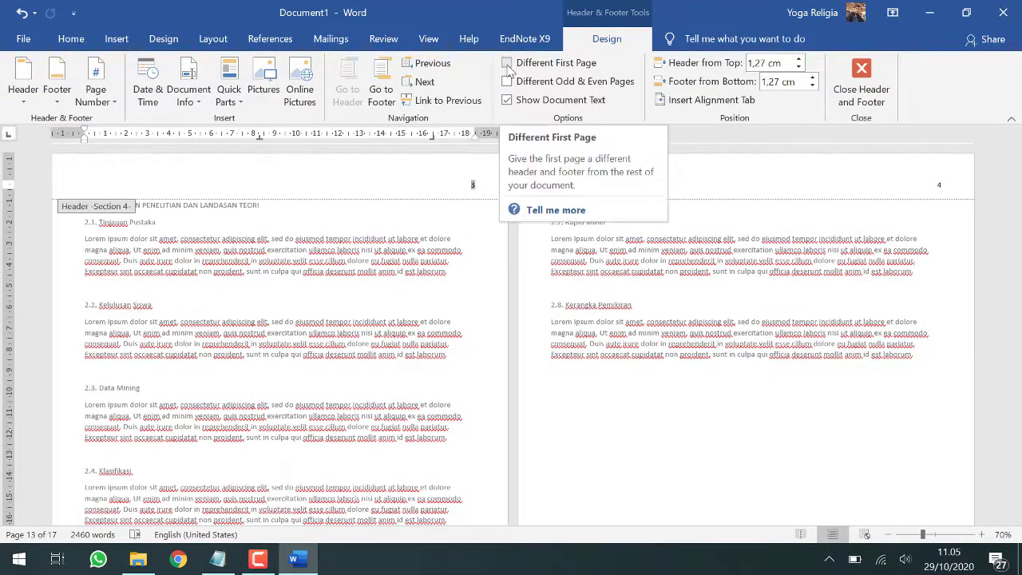
left_click(507, 64)
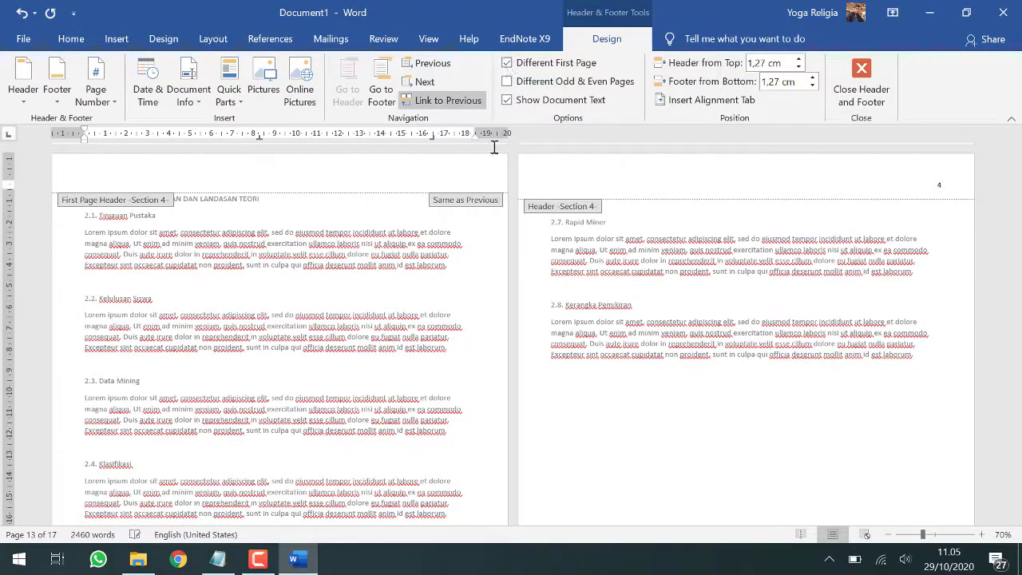
scroll(412, 195, "down", 6)
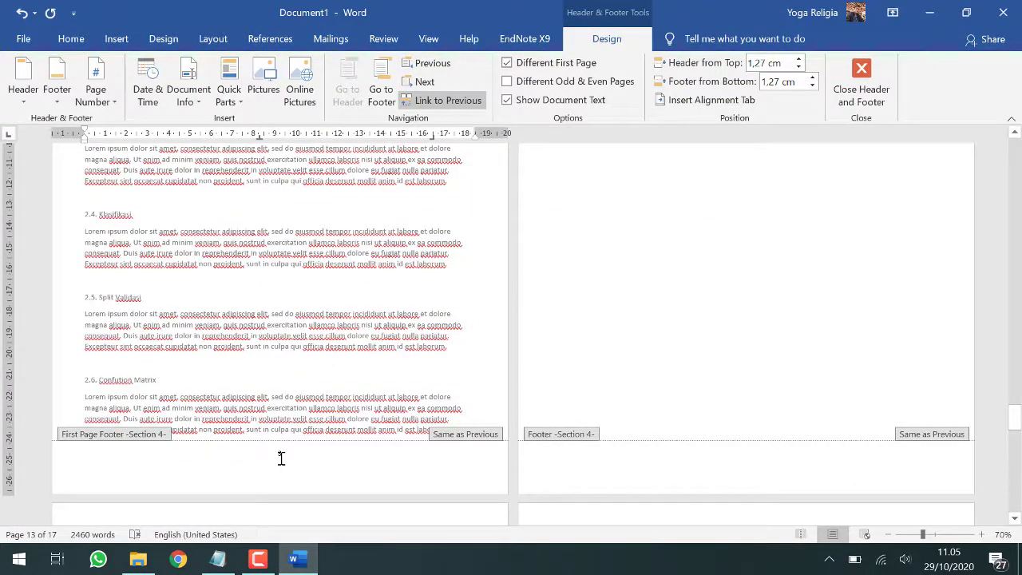
scroll(294, 450, "up", 8)
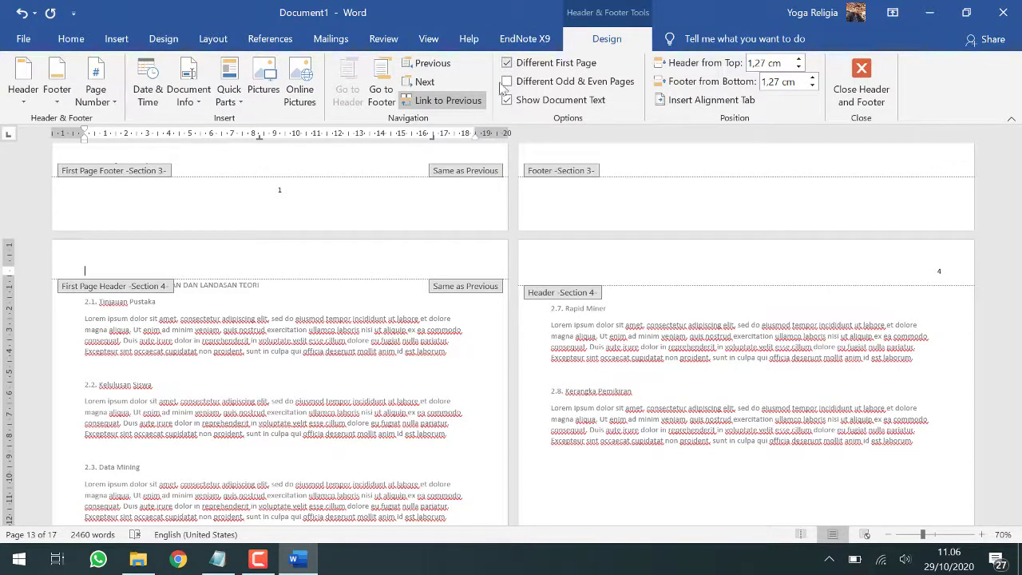
Step: Give section 5, the chapter 3 section, a different first page header and footer
scroll(667, 342, "down", 7)
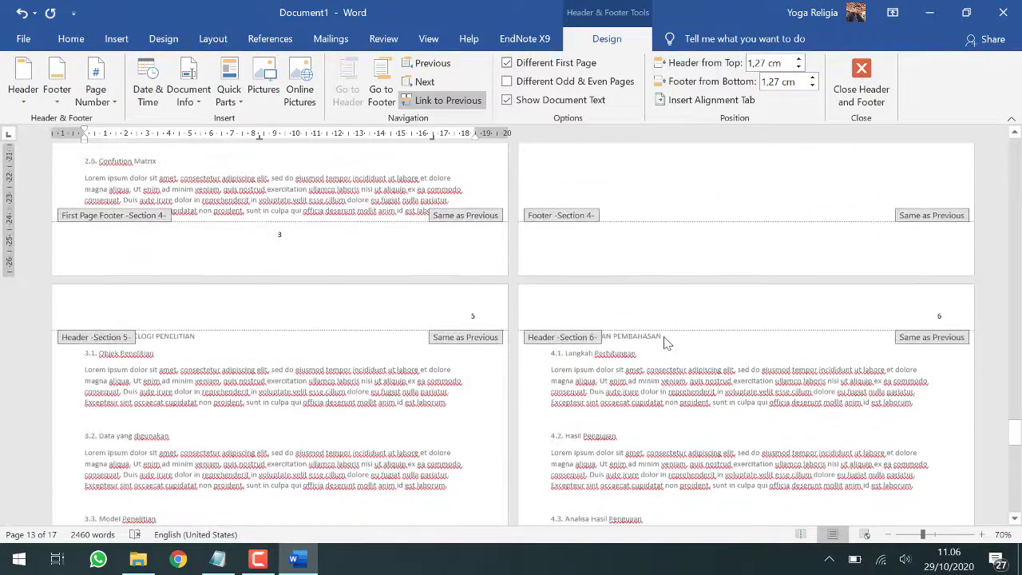
scroll(667, 342, "down", 3)
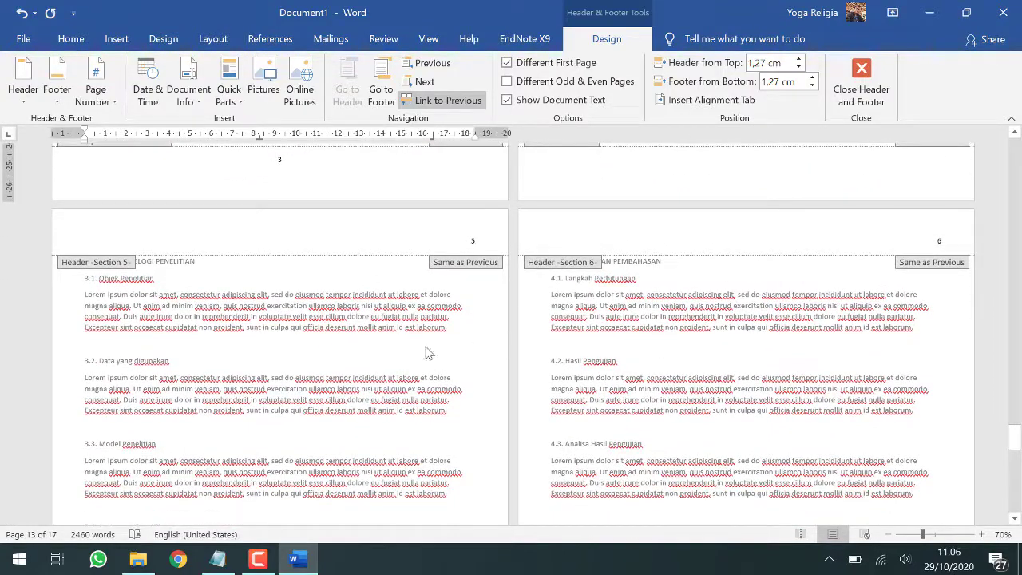
left_click(427, 231)
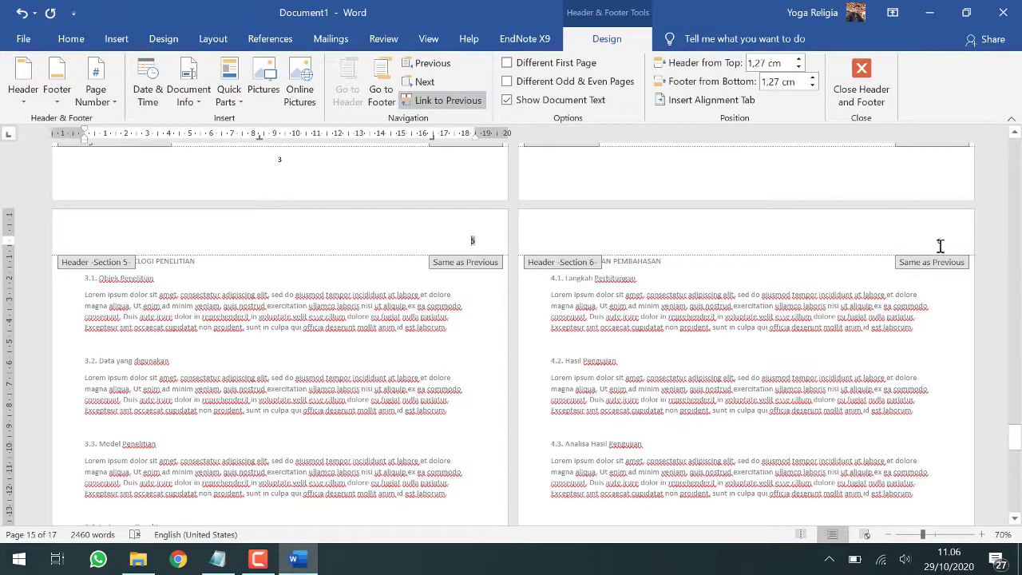
left_click(512, 64)
scroll(444, 430, "down", 4)
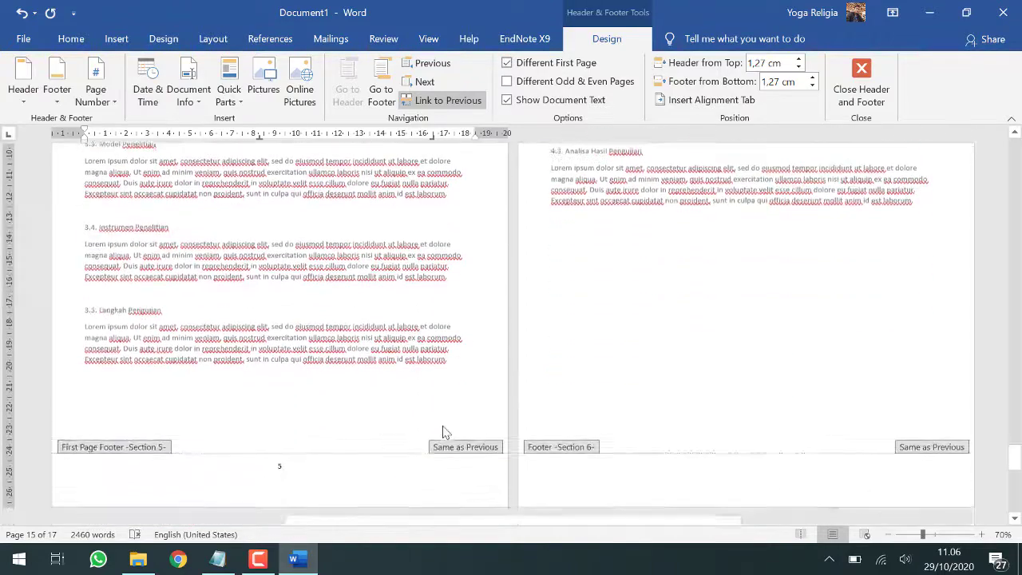
right_click(443, 429)
scroll(839, 262, "up", 3)
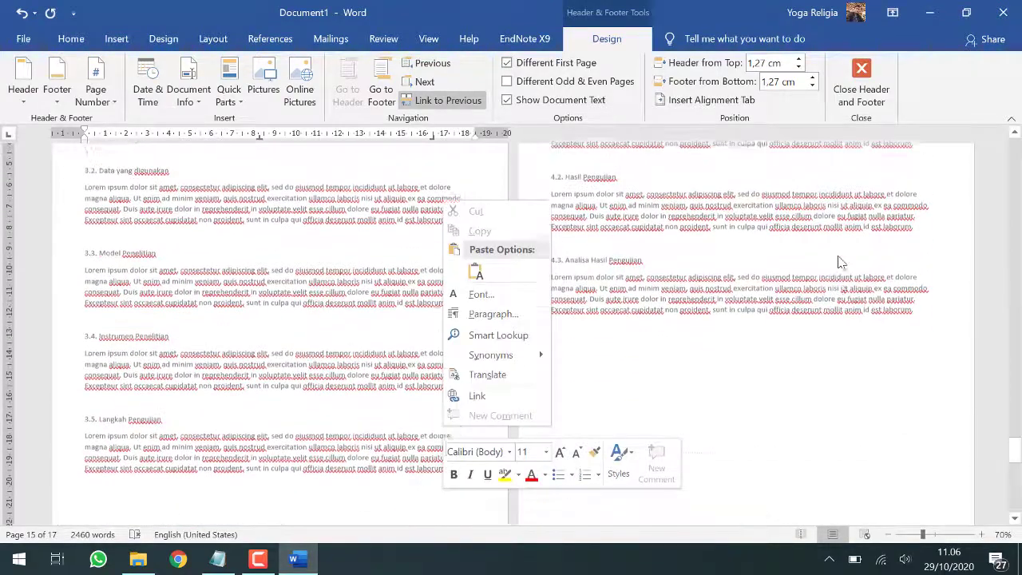
scroll(839, 262, "up", 4)
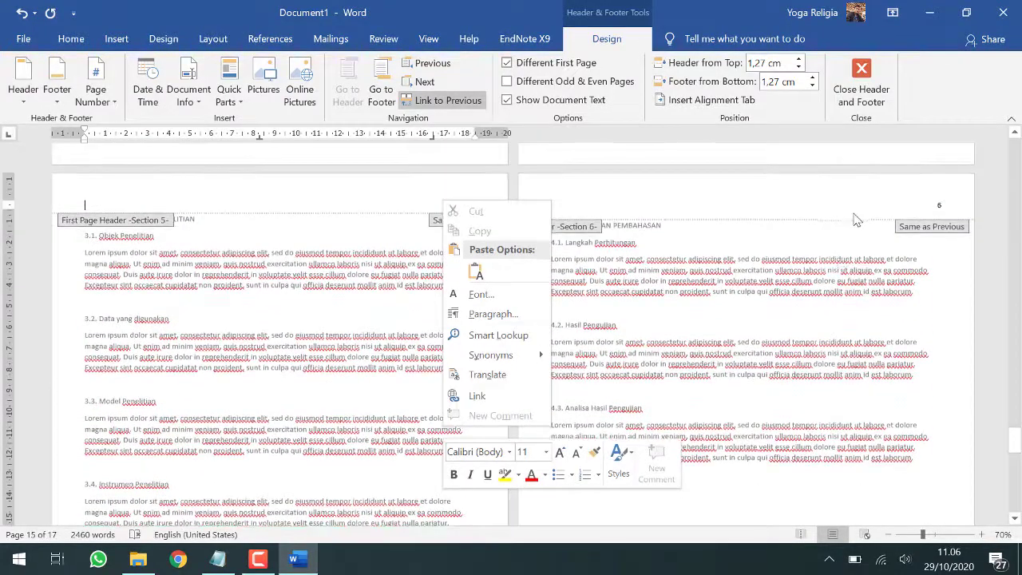
left_click(833, 245)
Step: Give section 6, the chapter 4 section, a different first page header and footer
scroll(553, 313, "down", 15)
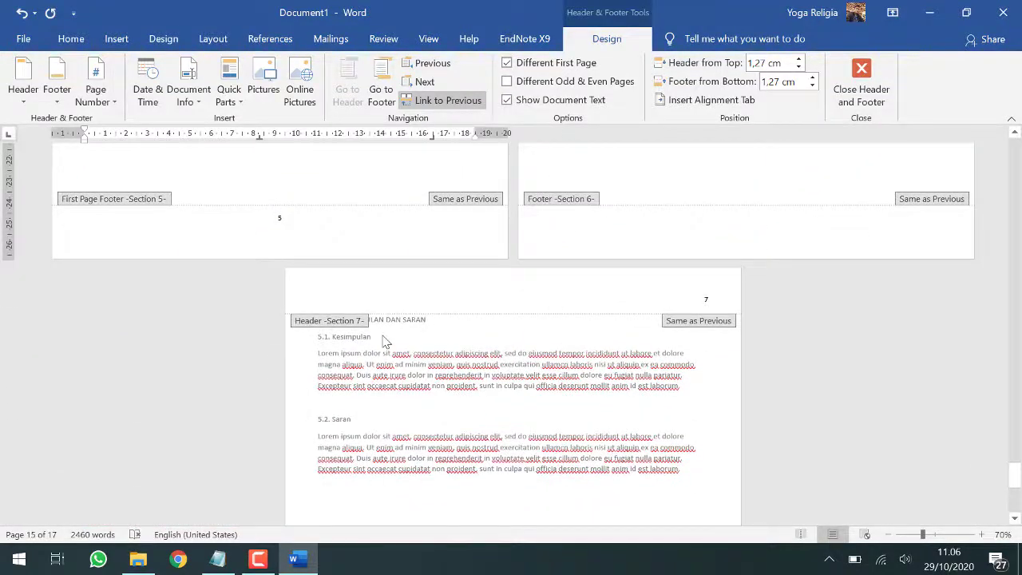
scroll(384, 342, "up", 4)
scroll(384, 341, "up", 11)
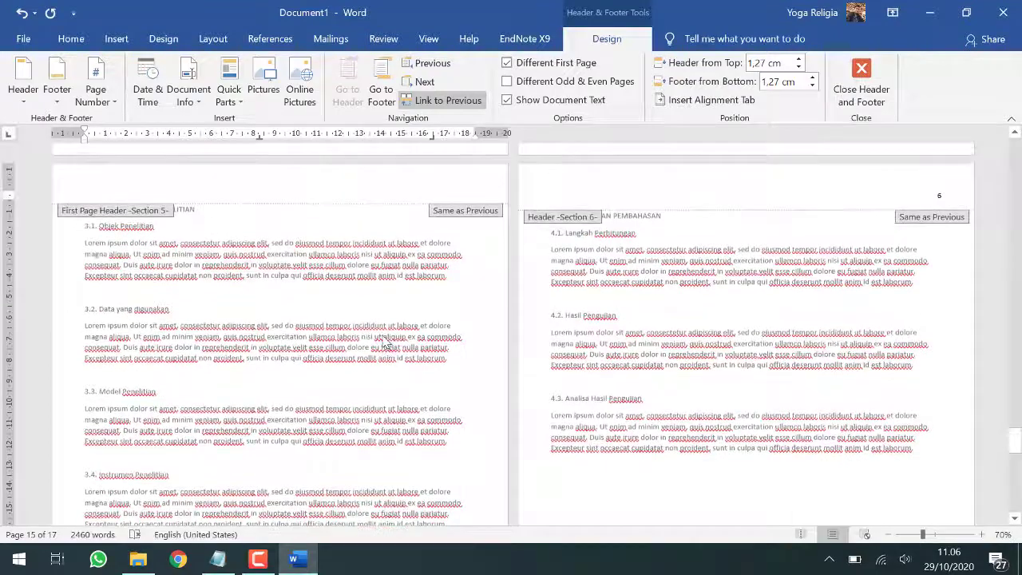
scroll(463, 258, "down", 4)
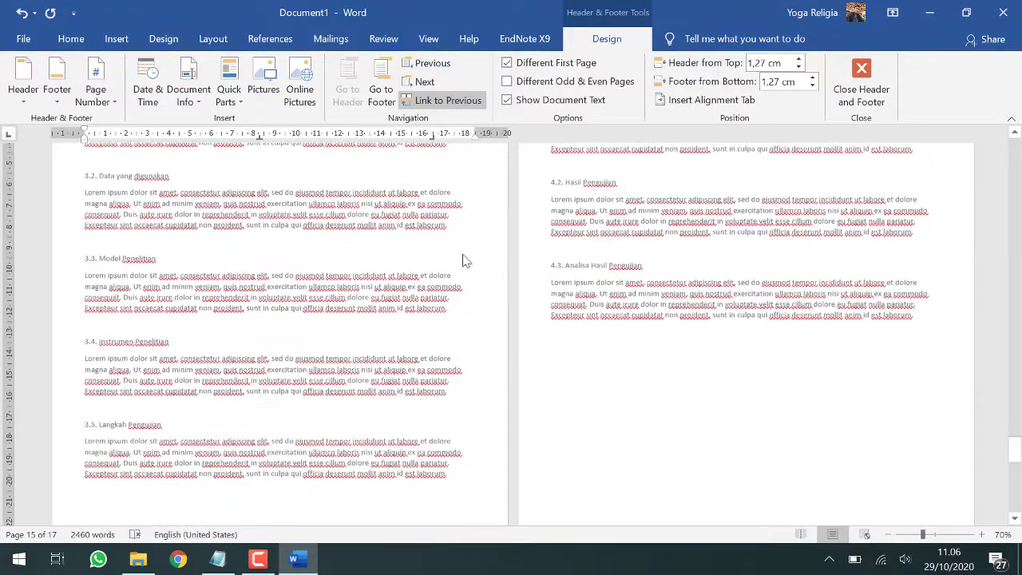
scroll(279, 327, "up", 3)
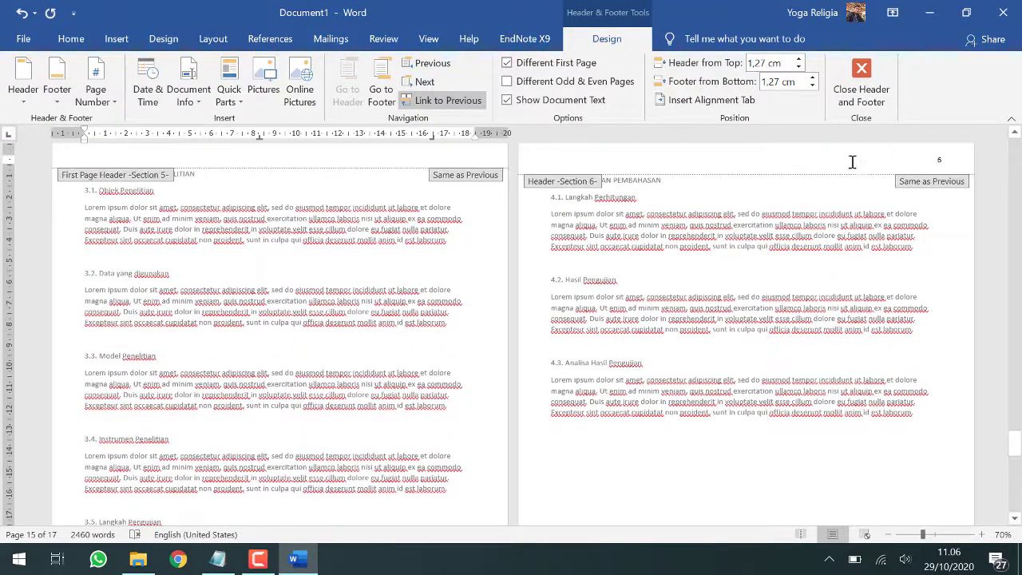
scroll(853, 170, "up", 1)
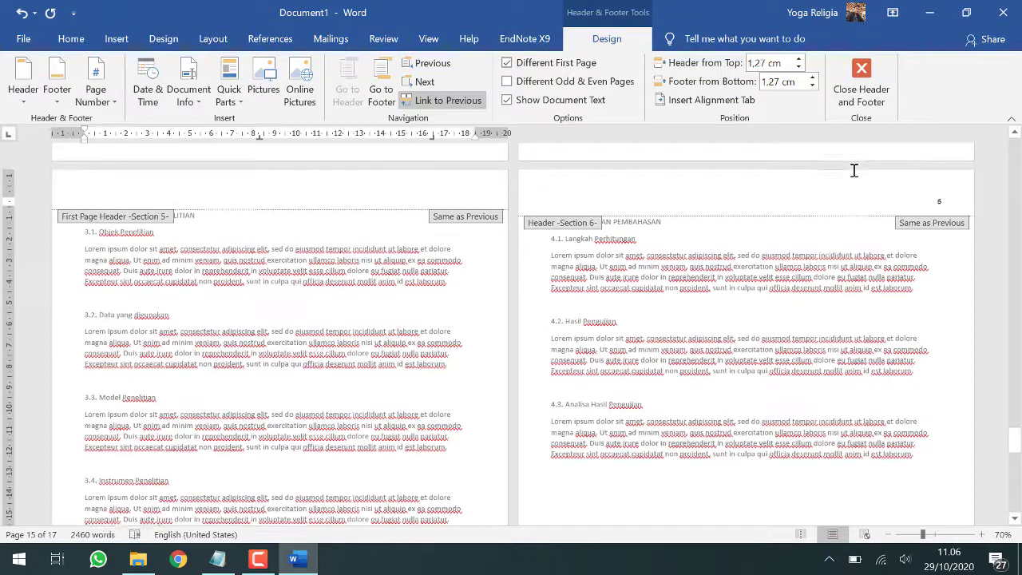
left_click(920, 198)
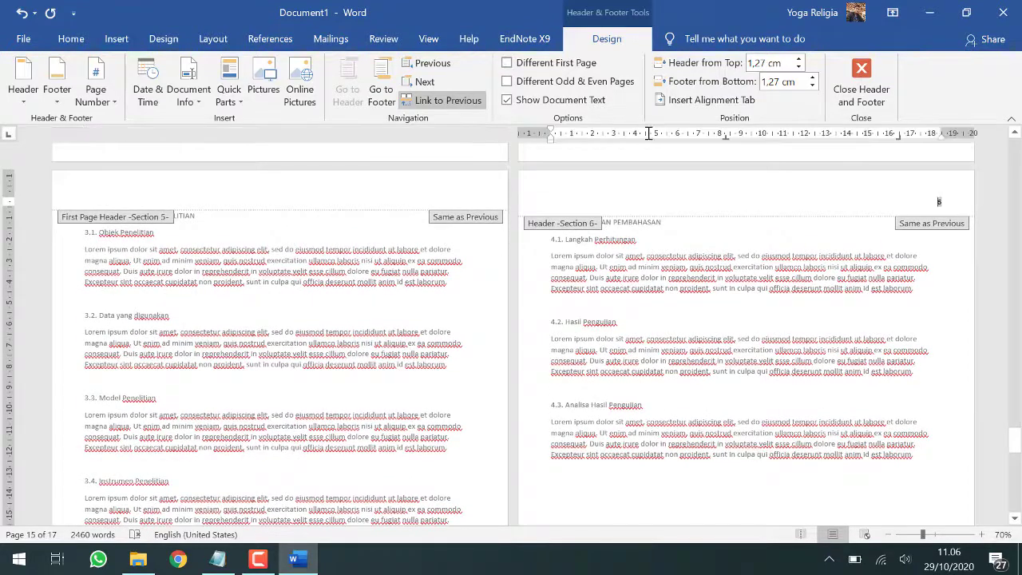
left_click(508, 63)
Step: Give section 7, the chapter 5 section, a different first page header and footer, and close header and footer editing
scroll(679, 300, "down", 12)
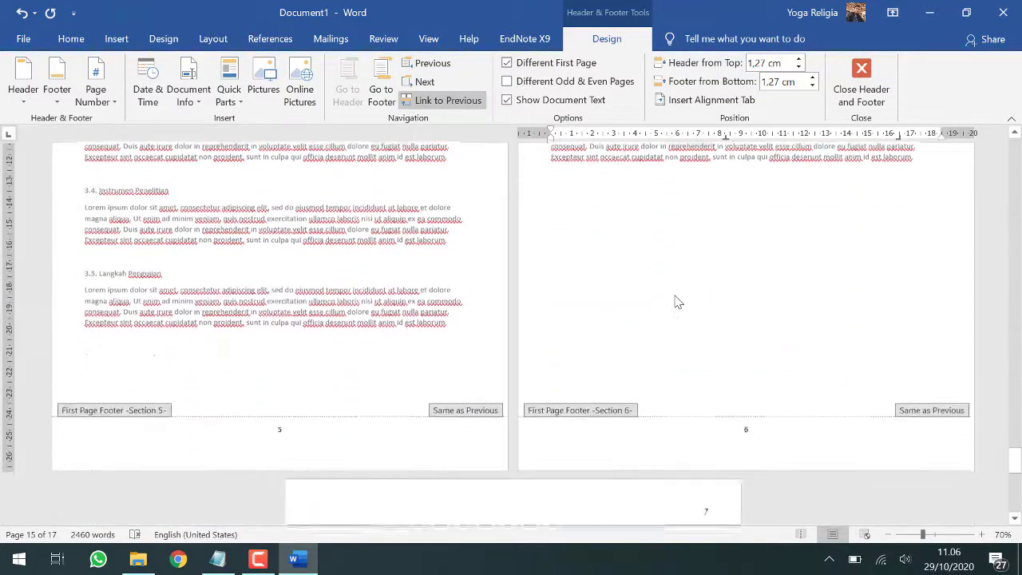
left_click(688, 360)
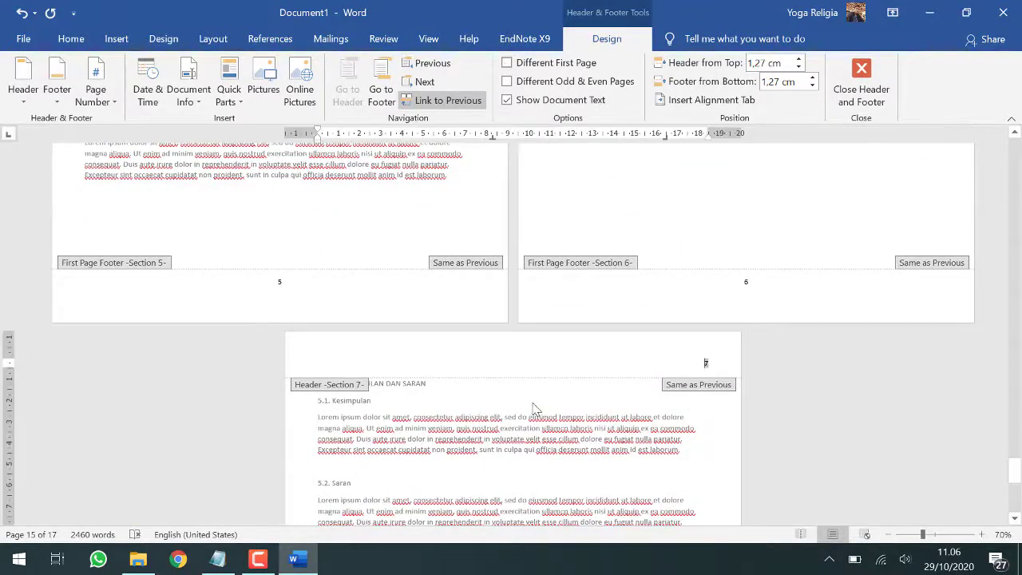
left_click(508, 64)
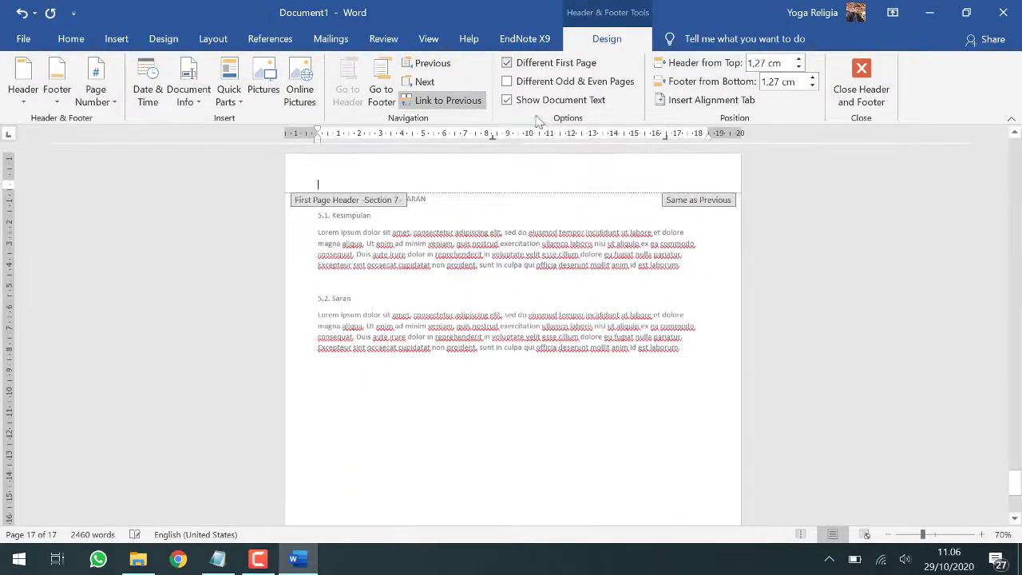
double_click(563, 237)
scroll(564, 235, "down", 4)
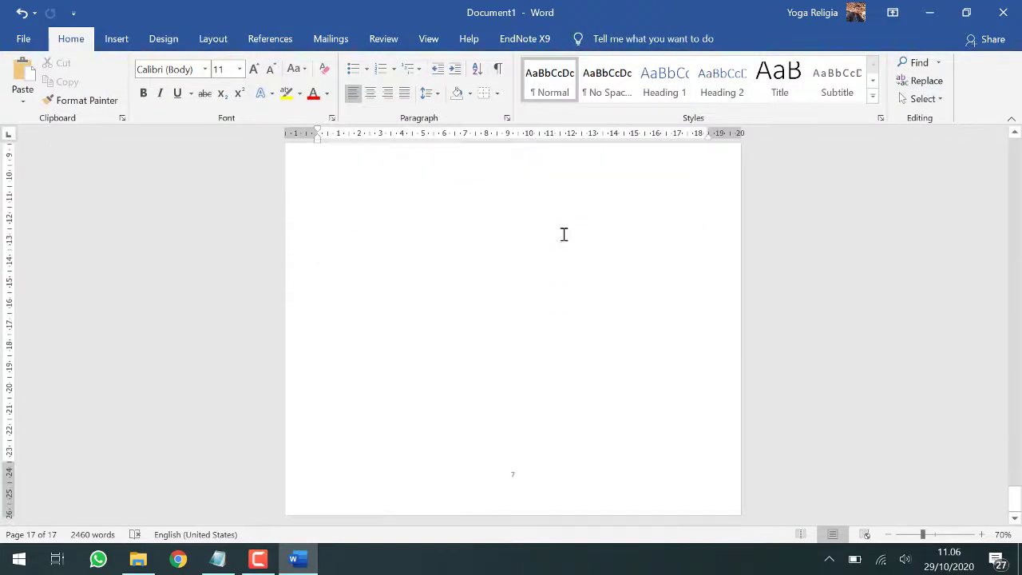
scroll(564, 234, "up", 20)
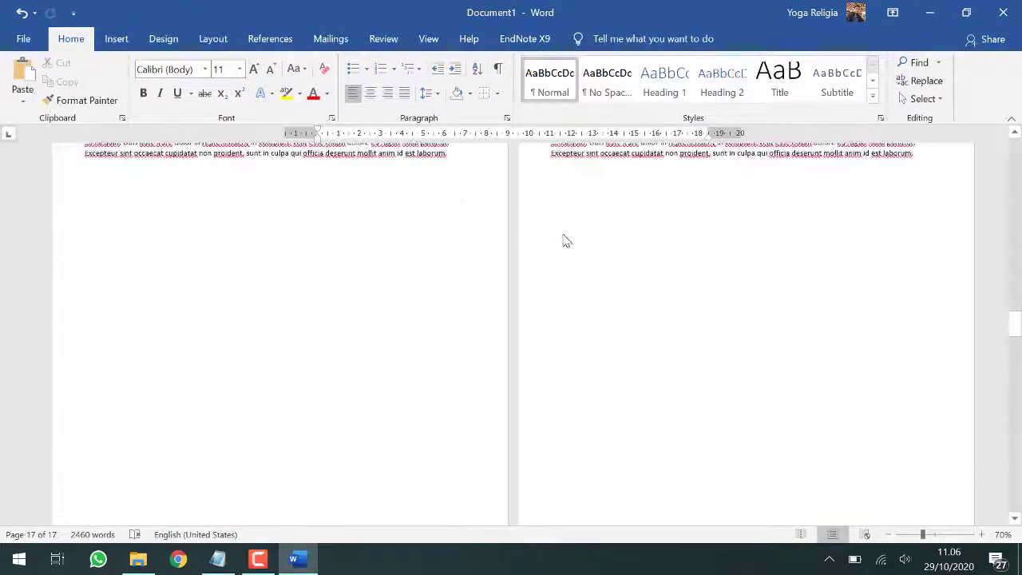
scroll(563, 235, "up", 15)
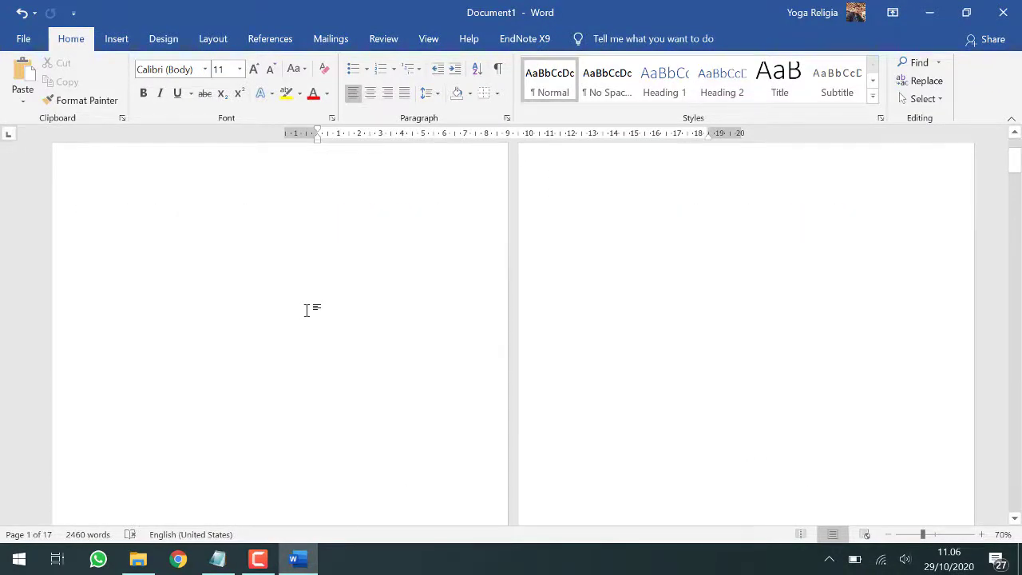
Step: Examine the page numbers from the cover through the front matter up to the start of BAB I PENDAHULUAN
scroll(308, 308, "down", 5)
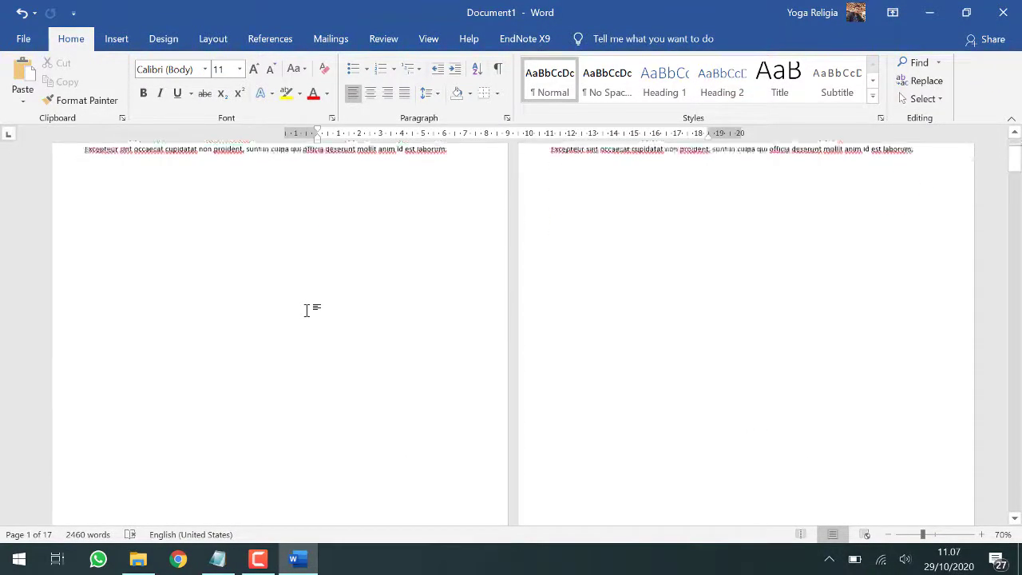
right_click(306, 311)
scroll(721, 418, "up", 1)
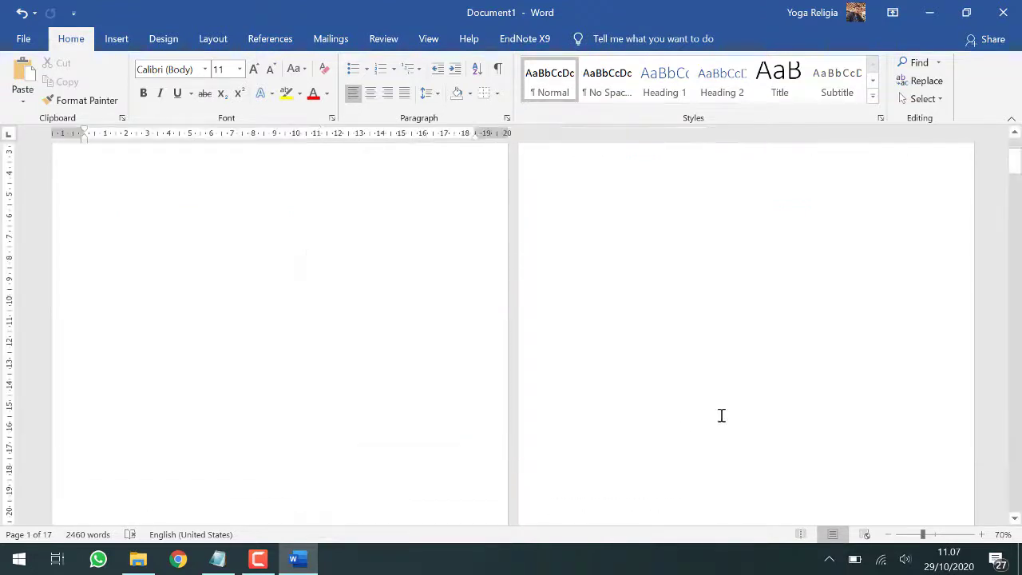
scroll(721, 415, "up", 3)
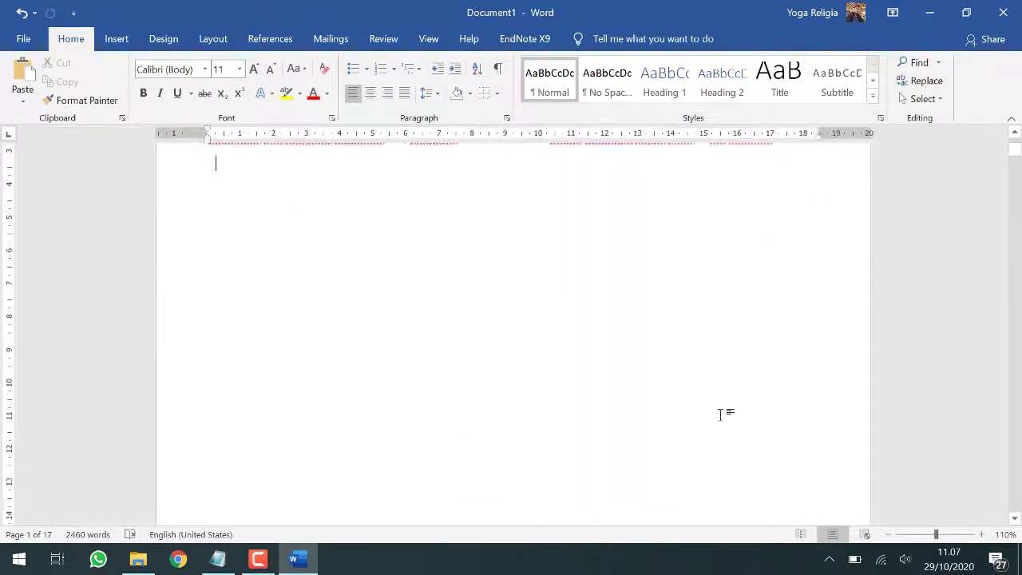
scroll(721, 415, "down", 10)
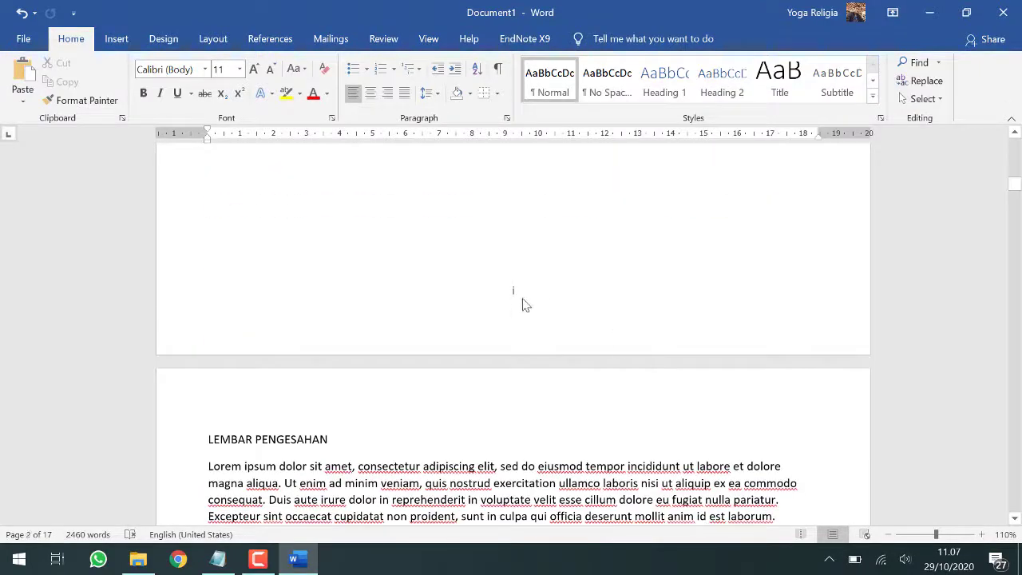
scroll(523, 298, "down", 20)
scroll(523, 299, "down", 20)
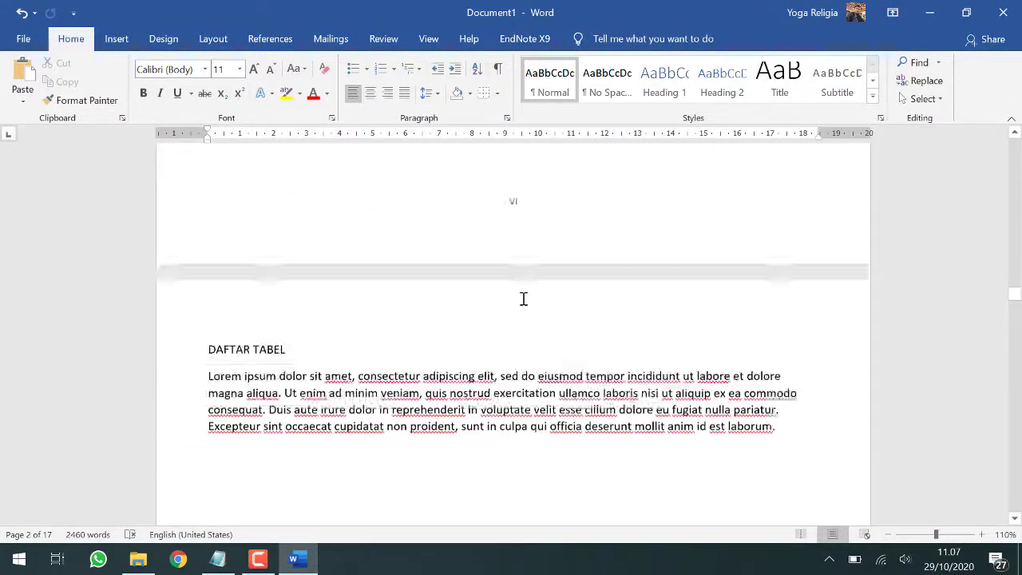
scroll(523, 298, "down", 10)
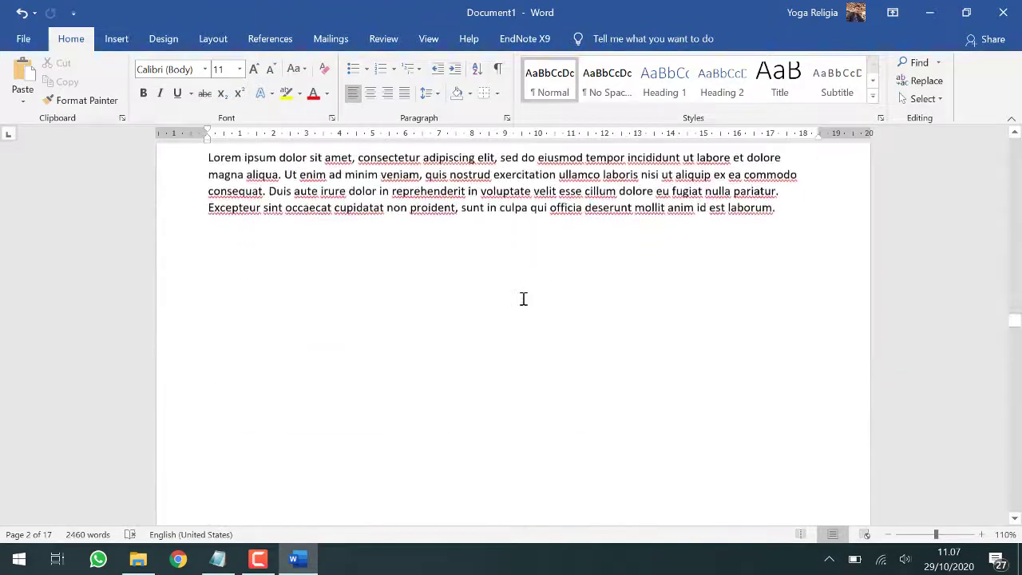
scroll(495, 299, "down", 20)
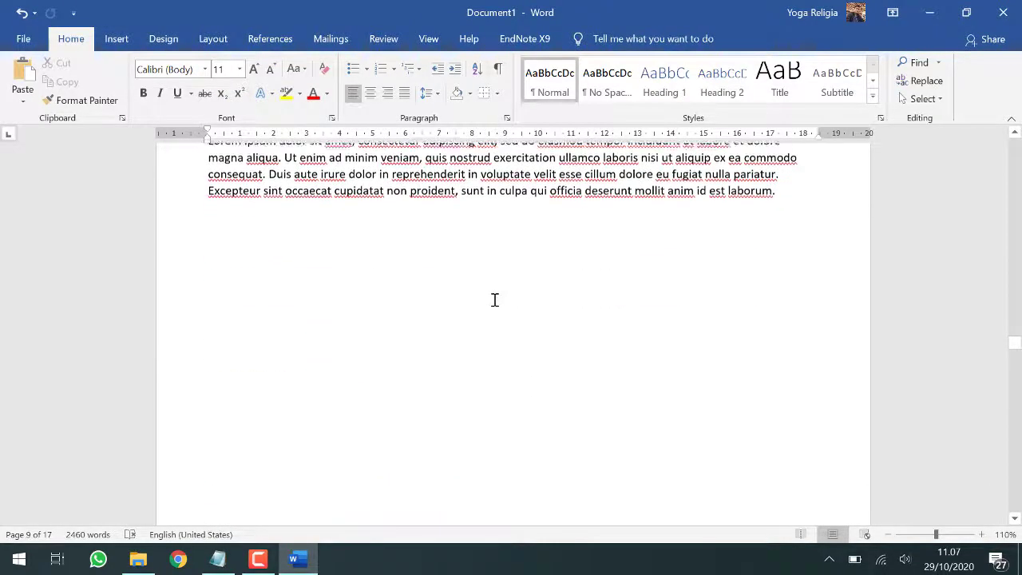
scroll(495, 299, "down", 6)
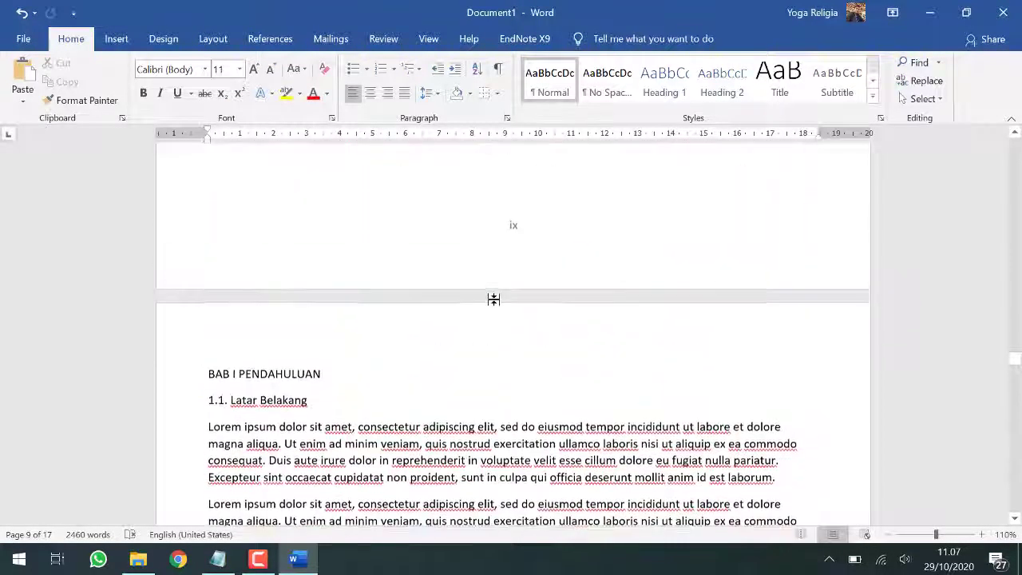
scroll(493, 300, "up", 1)
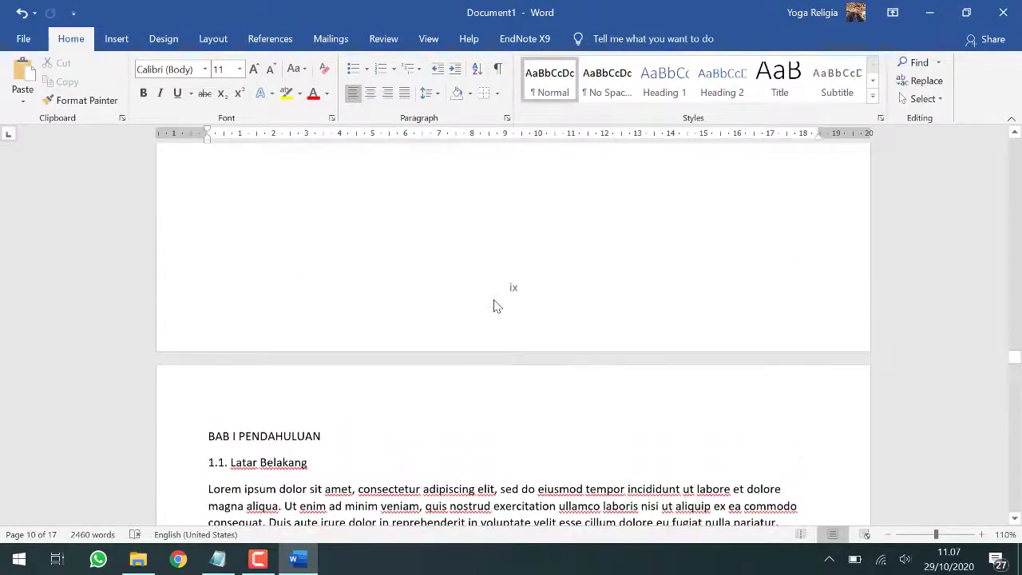
Step: Compare the page number positions on the first two chapter 1 pages with those in the front matter
scroll(493, 305, "down", 15)
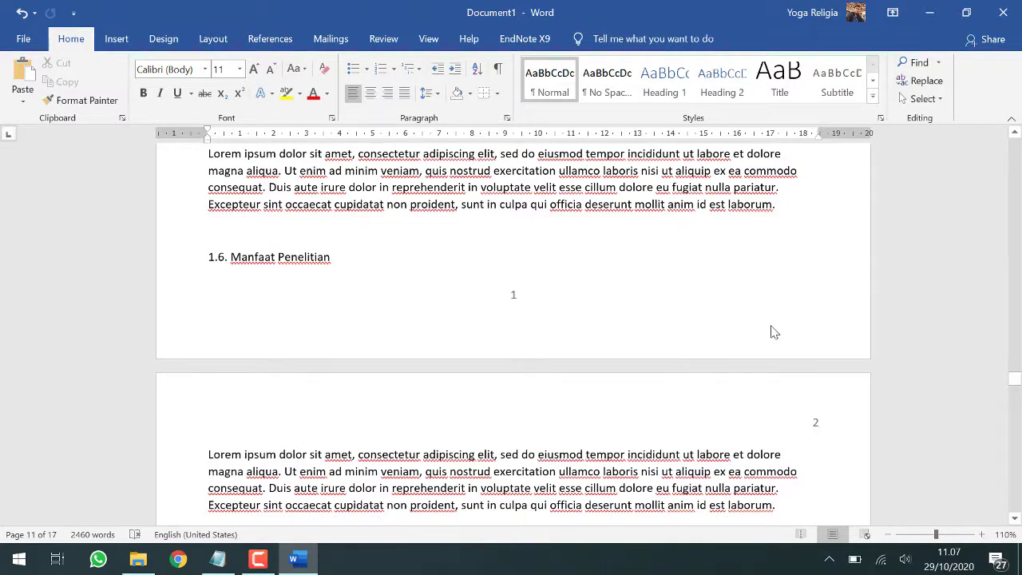
scroll(771, 329, "up", 10)
scroll(772, 325, "down", 15)
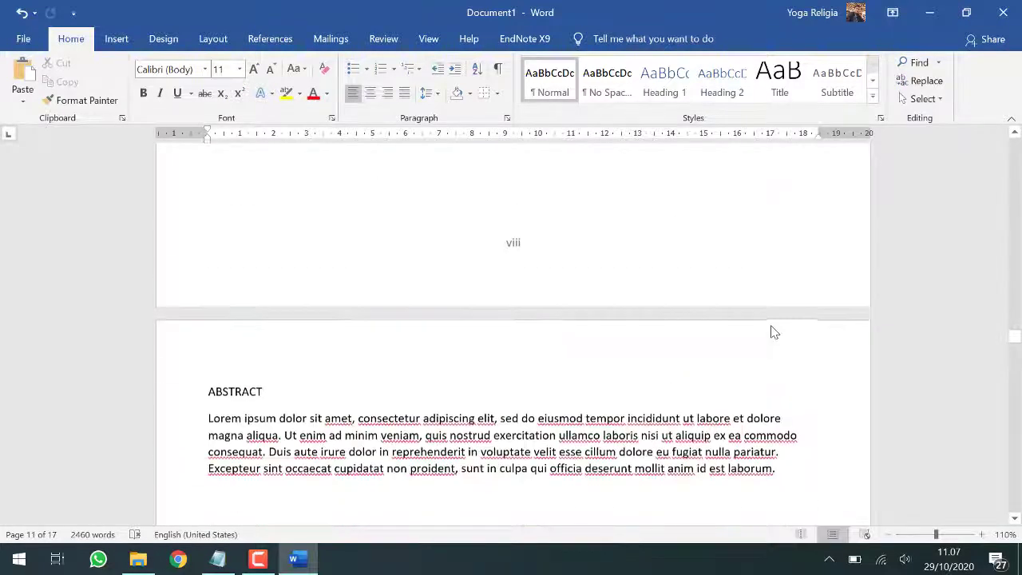
scroll(773, 328, "down", 10)
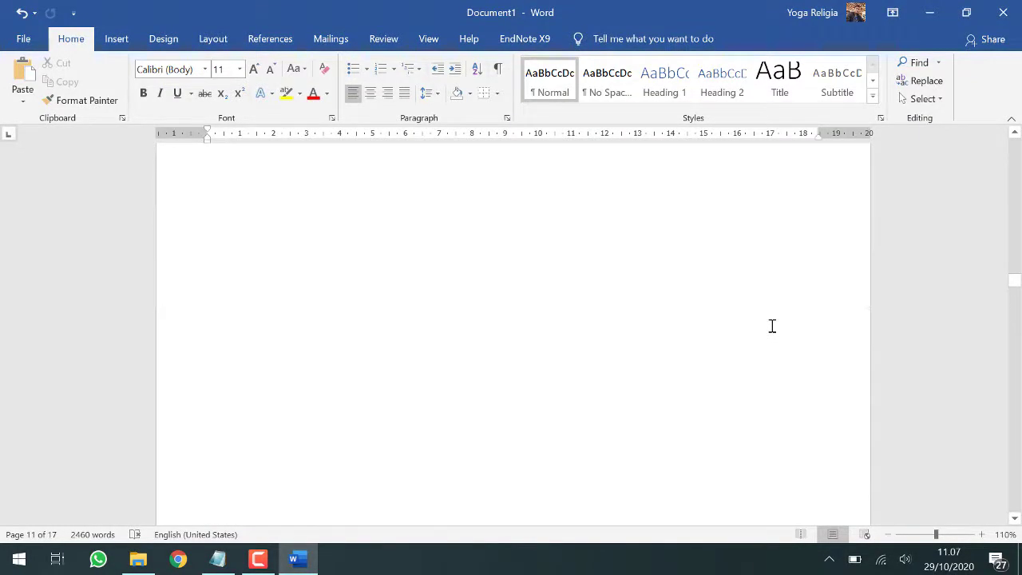
scroll(773, 332, "up", 3)
left_click(771, 325)
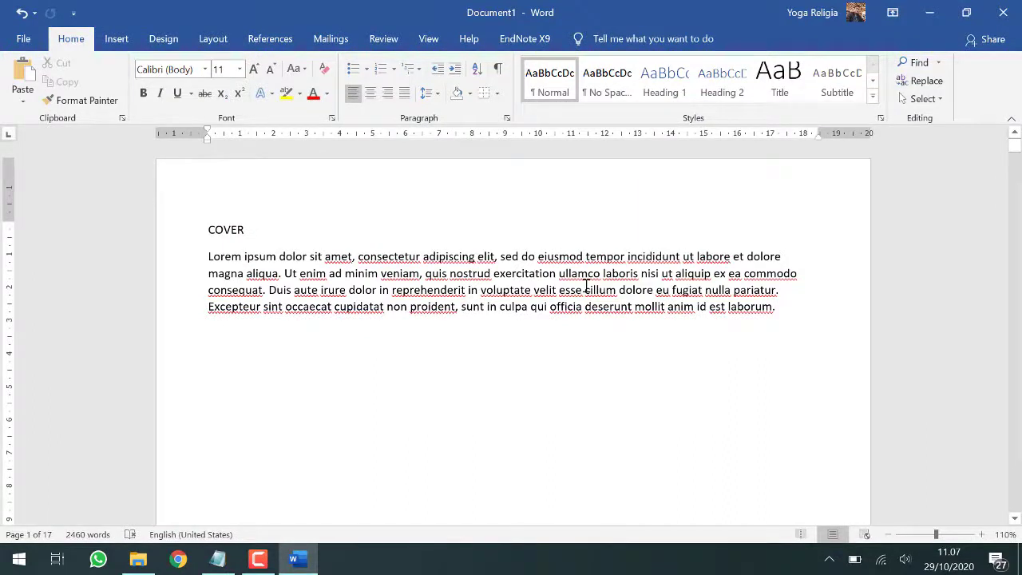
Step: Try Times New Roman on the entire document's text and undo the font change
key("ctrl+a")
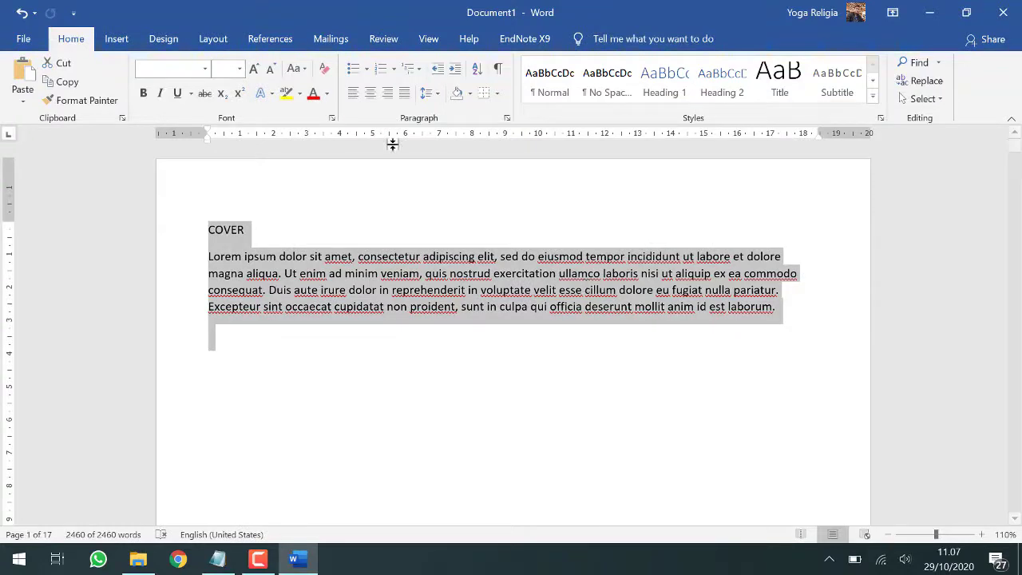
left_click(207, 70)
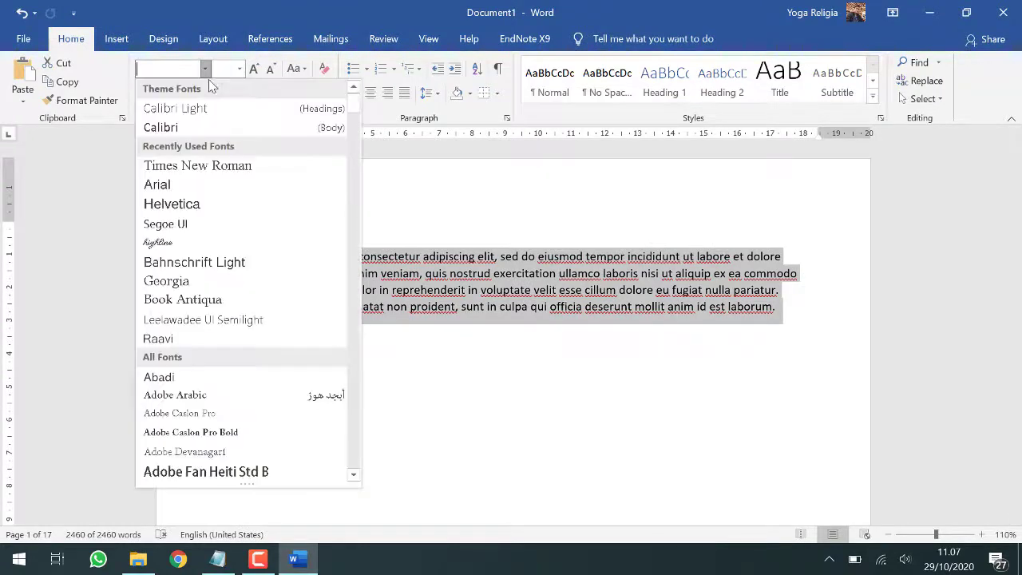
left_click(229, 166)
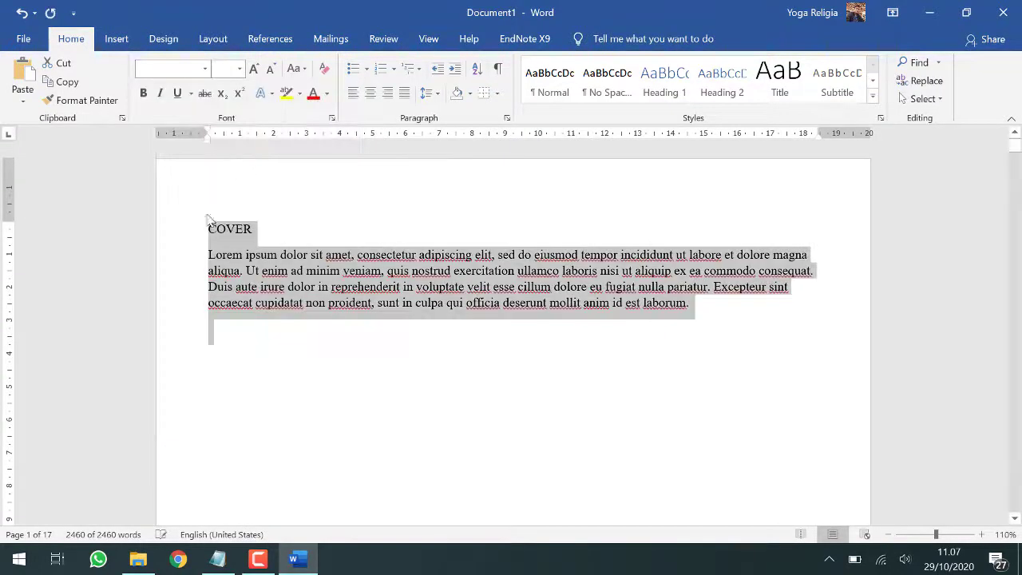
left_click(247, 336)
key("ctrl+a")
key("ctrl+z")
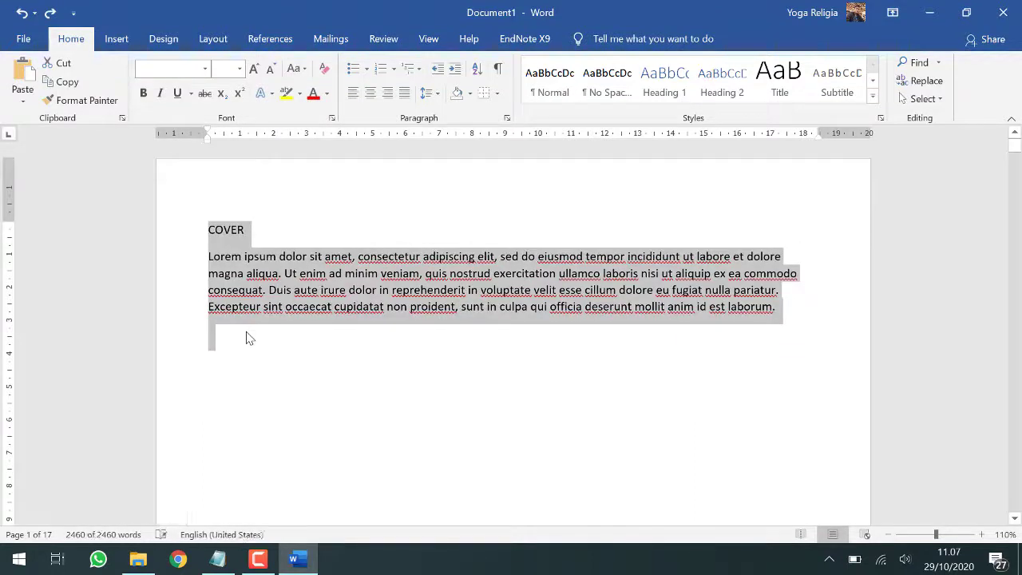
left_click(247, 338)
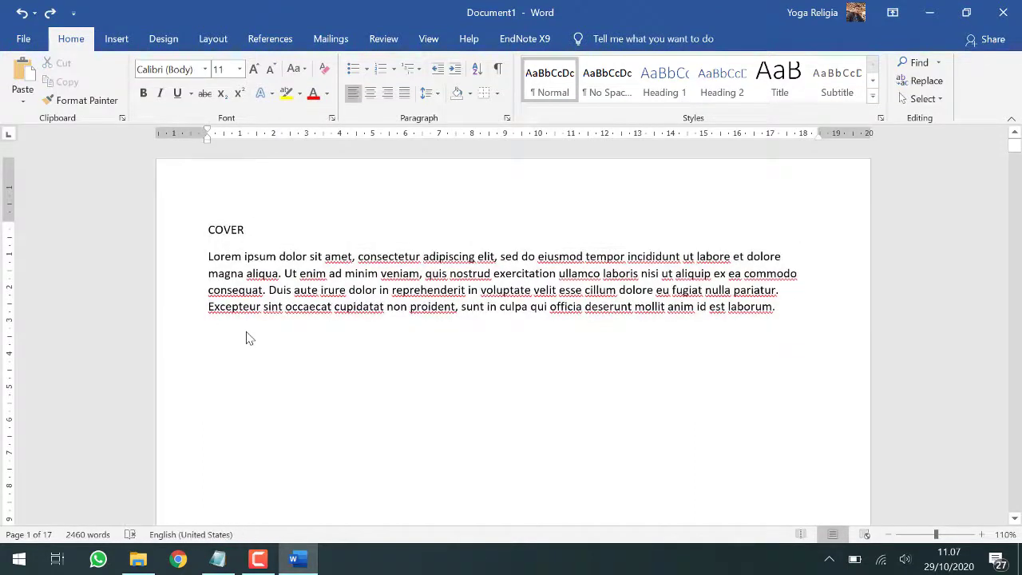
Step: Write the note "Ctrl + A" below the cover paragraph and delete it again
key("Return")
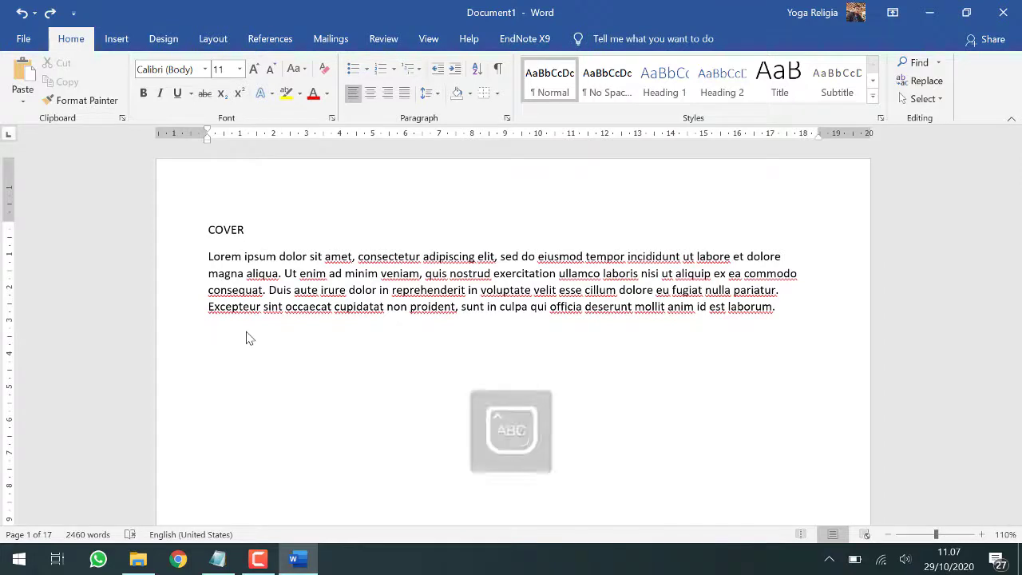
type("Ctrl")
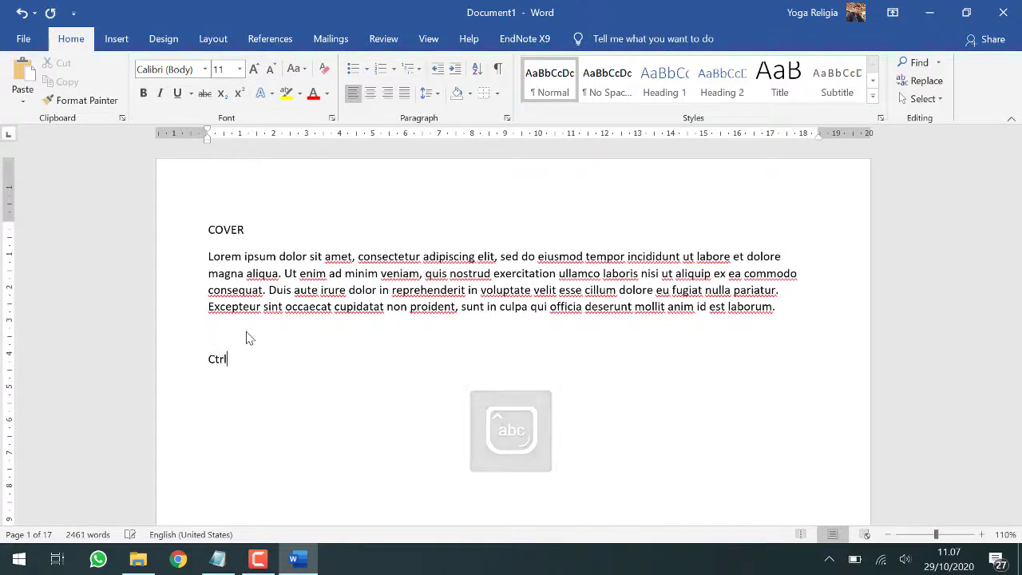
type(" + A")
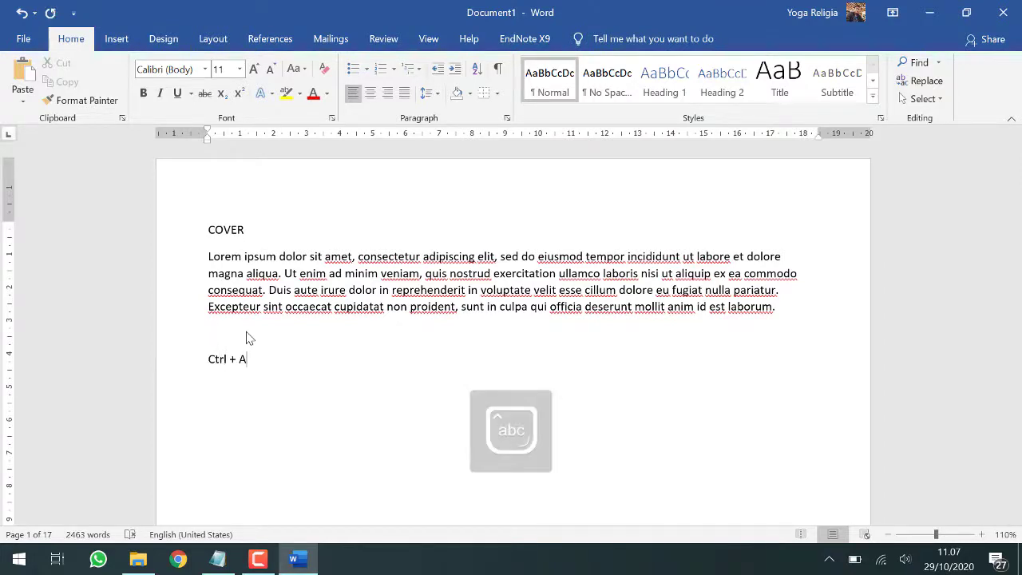
key("BackSpace")
key("BackSpace")
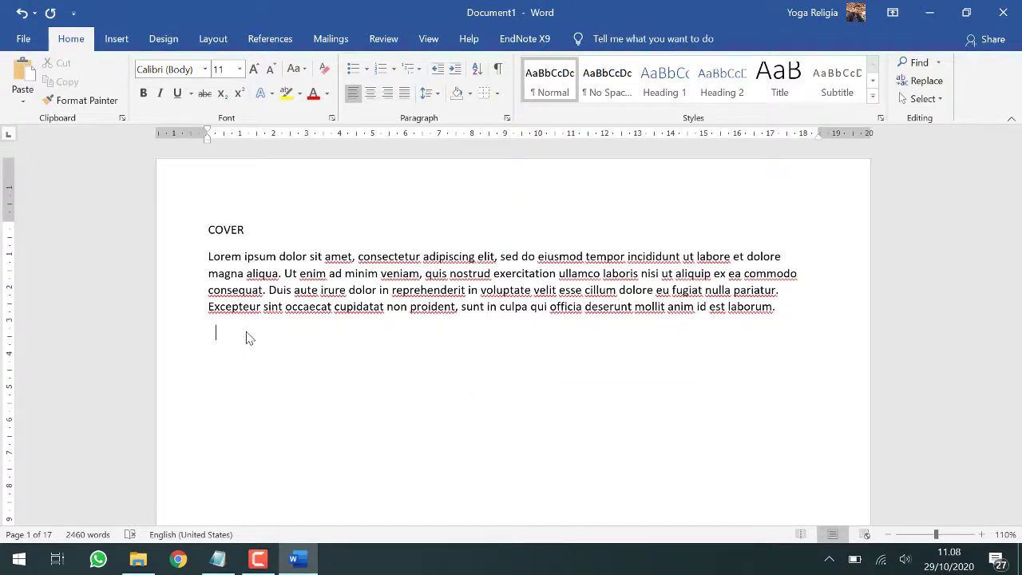
Step: Format the whole document's text as Times New Roman, size 12, with justified alignment
key("ctrl+a")
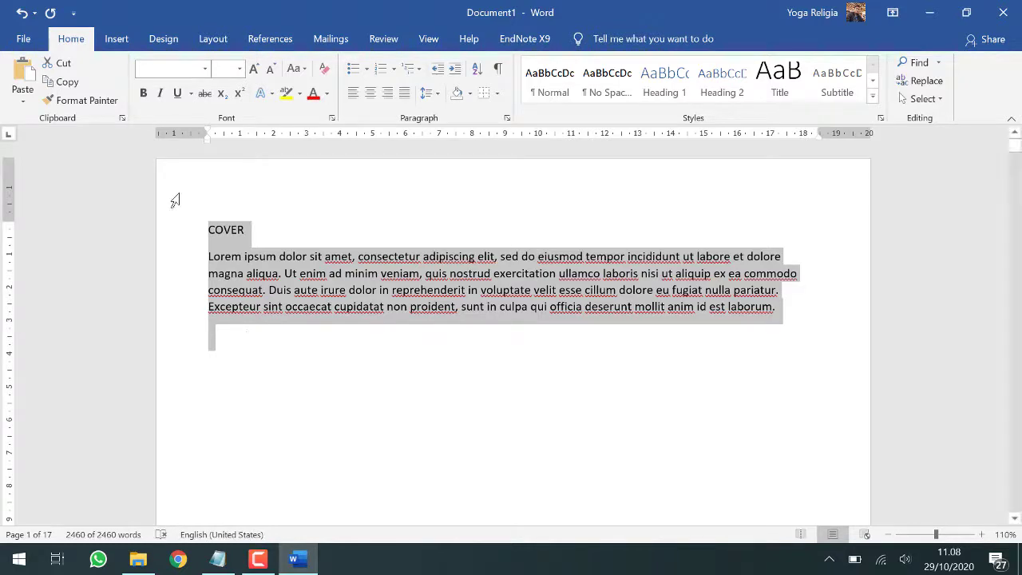
left_click(206, 70)
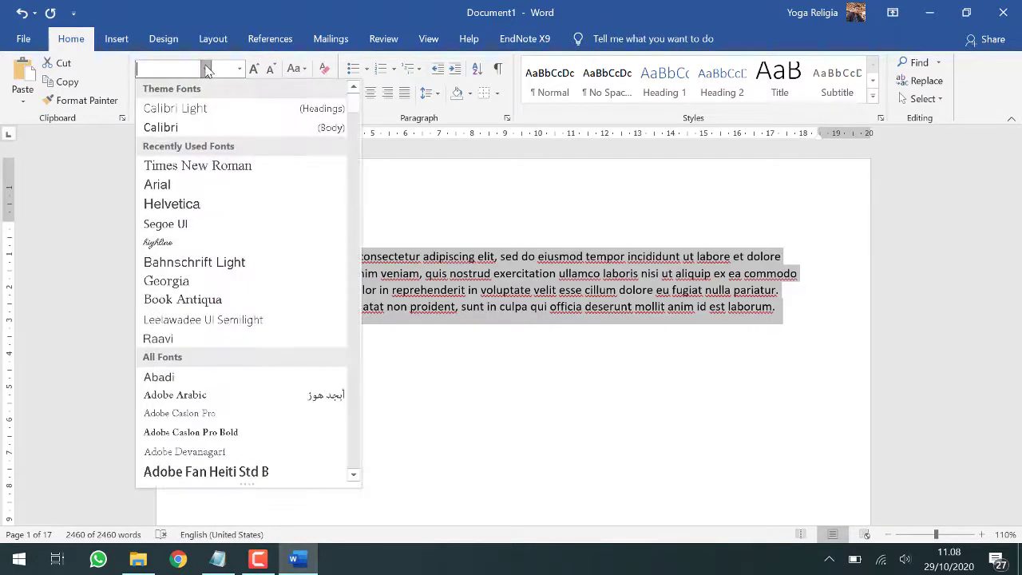
left_click(223, 166)
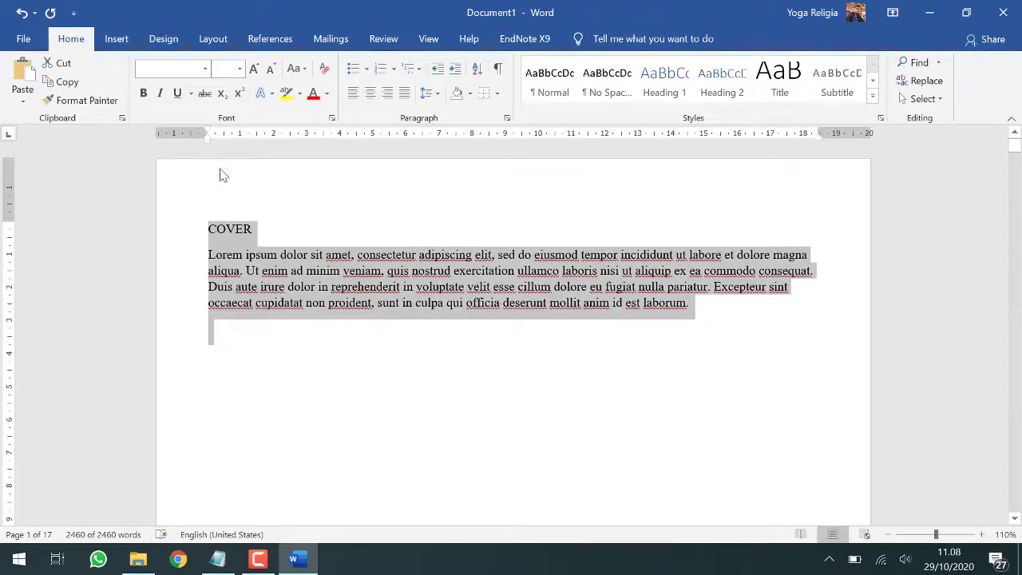
left_click(239, 70)
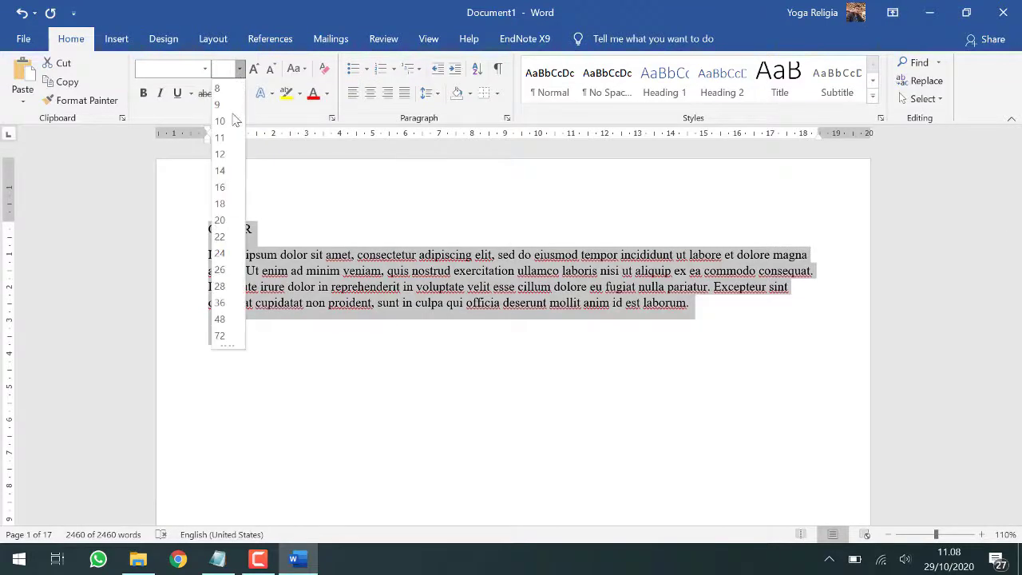
left_click(222, 154)
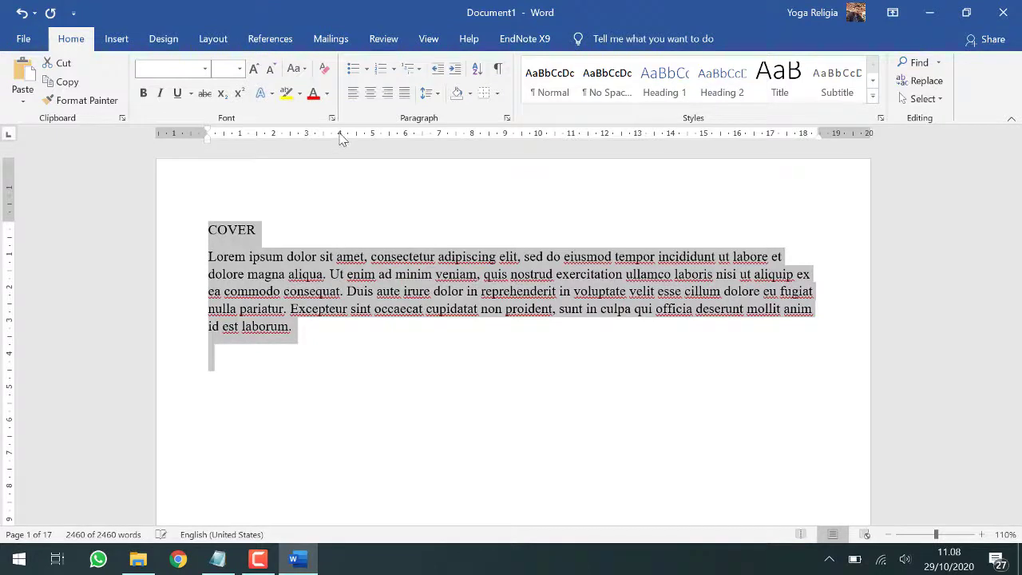
left_click(403, 96)
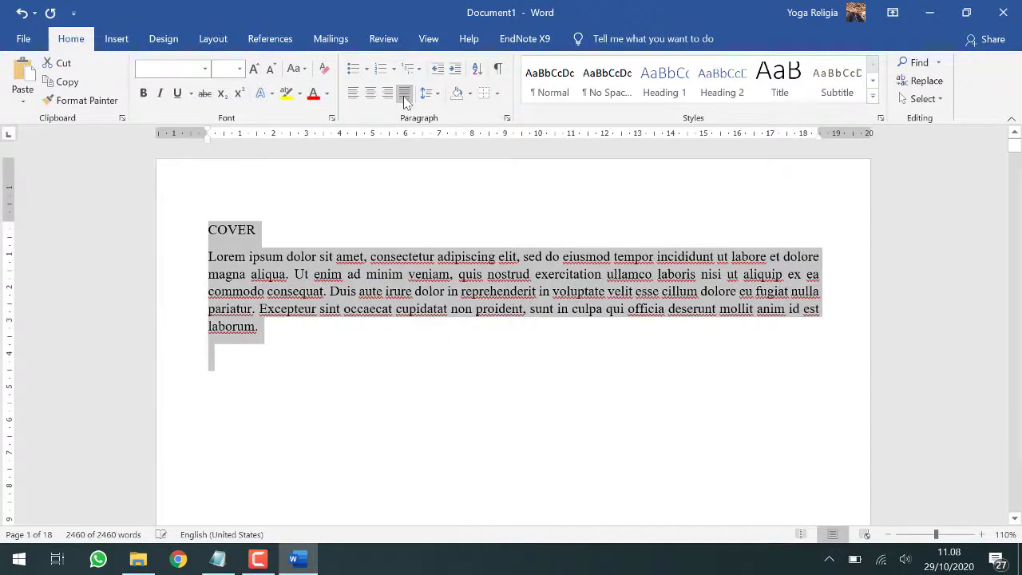
left_click(441, 339)
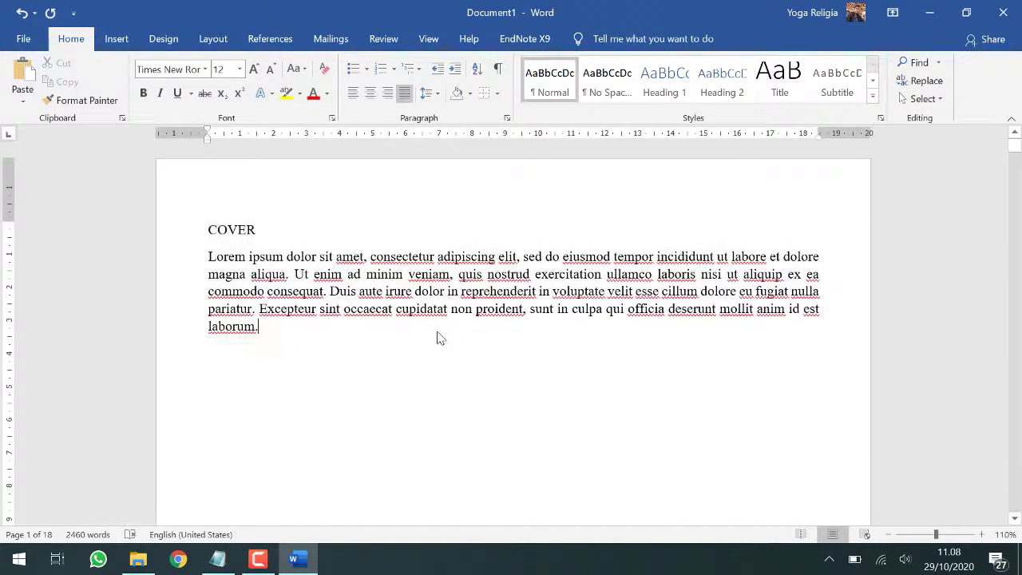
Step: Center the COVER heading on the first page
scroll(437, 338, "down", 10)
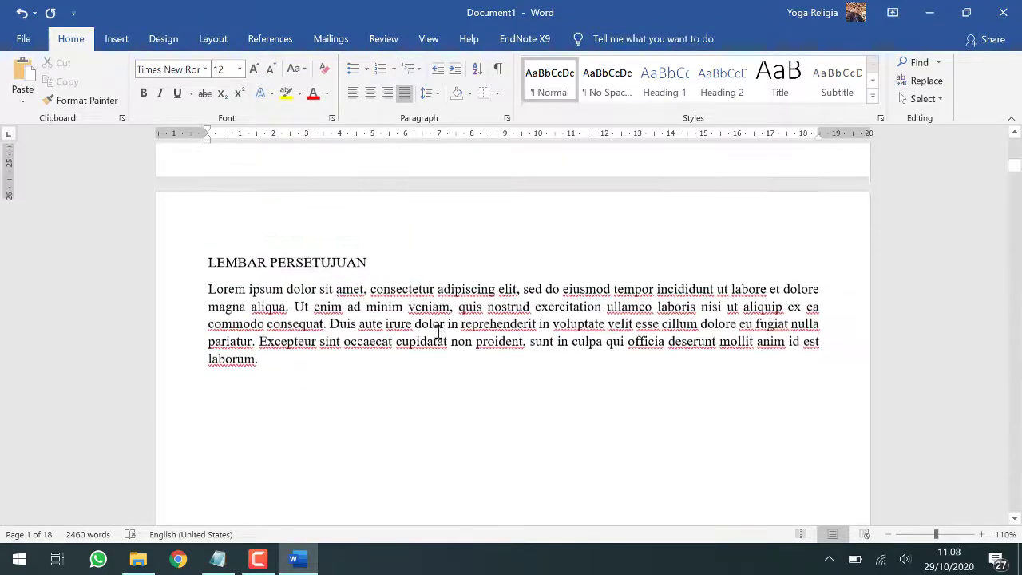
scroll(439, 331, "down", 12)
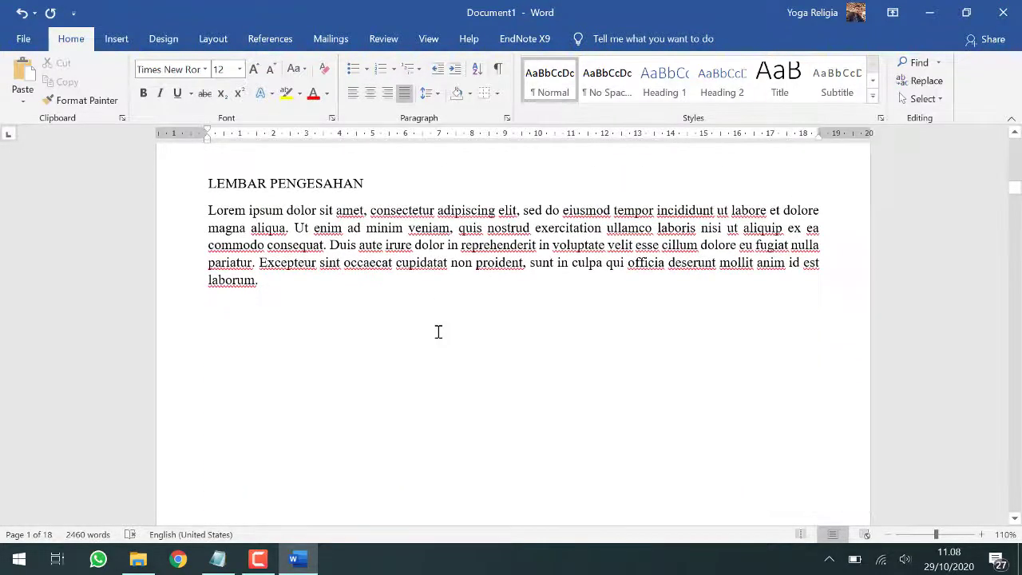
scroll(439, 332, "up", 15)
scroll(439, 333, "up", 10)
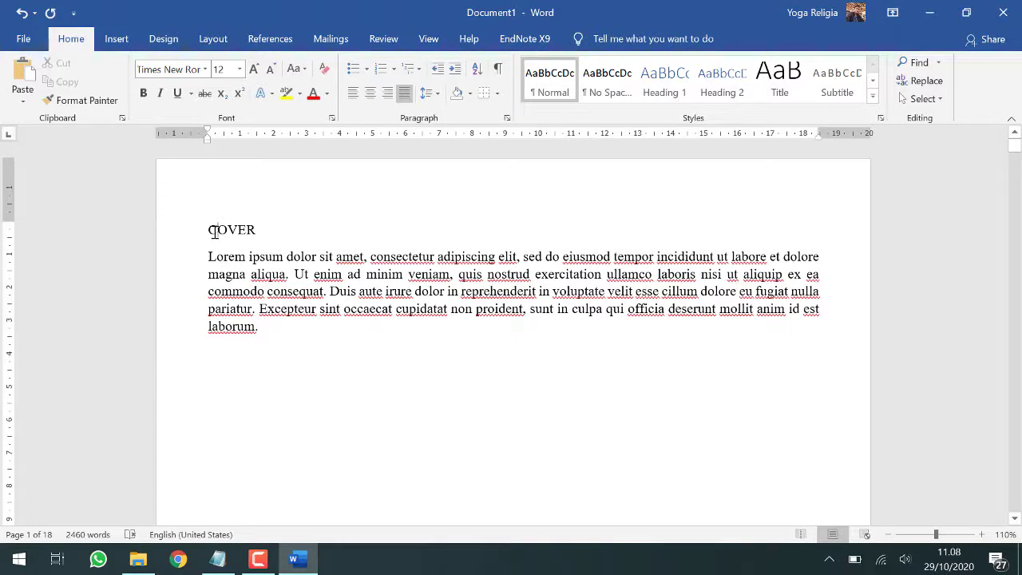
key("ctrl+e")
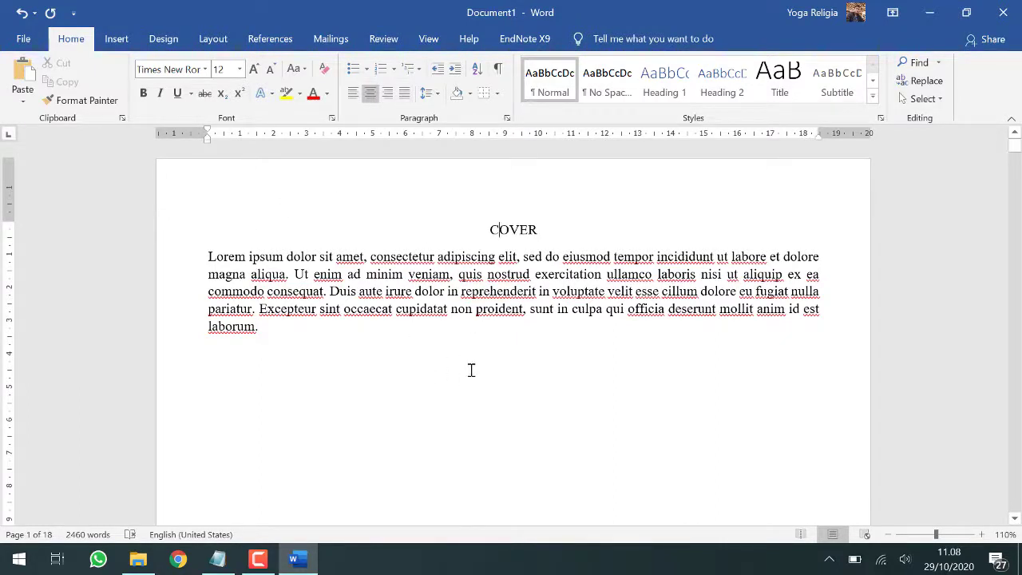
Step: Center the LEMBAR PERSETUJUAN heading on the second page
scroll(471, 370, "down", 12)
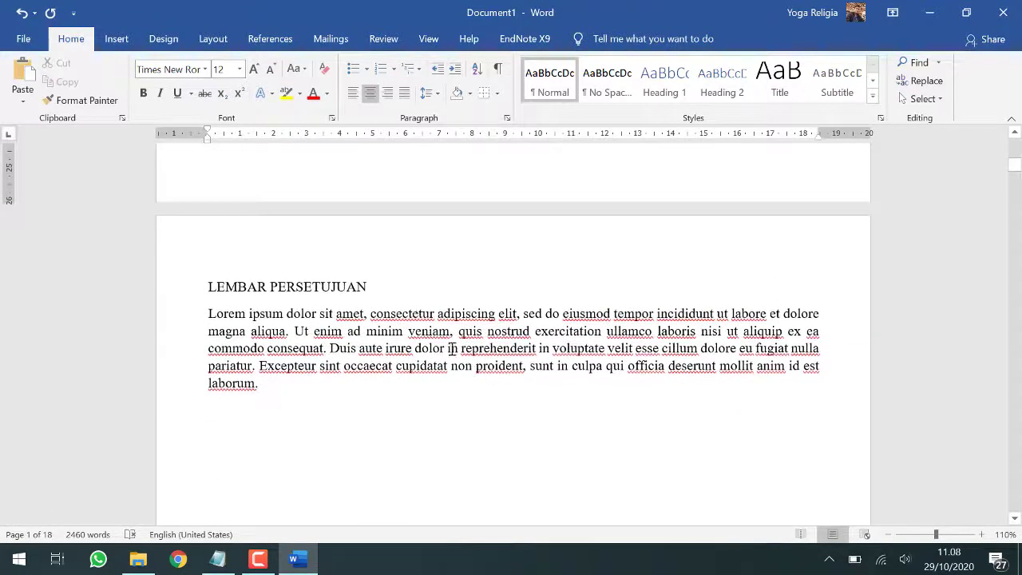
left_click(383, 282)
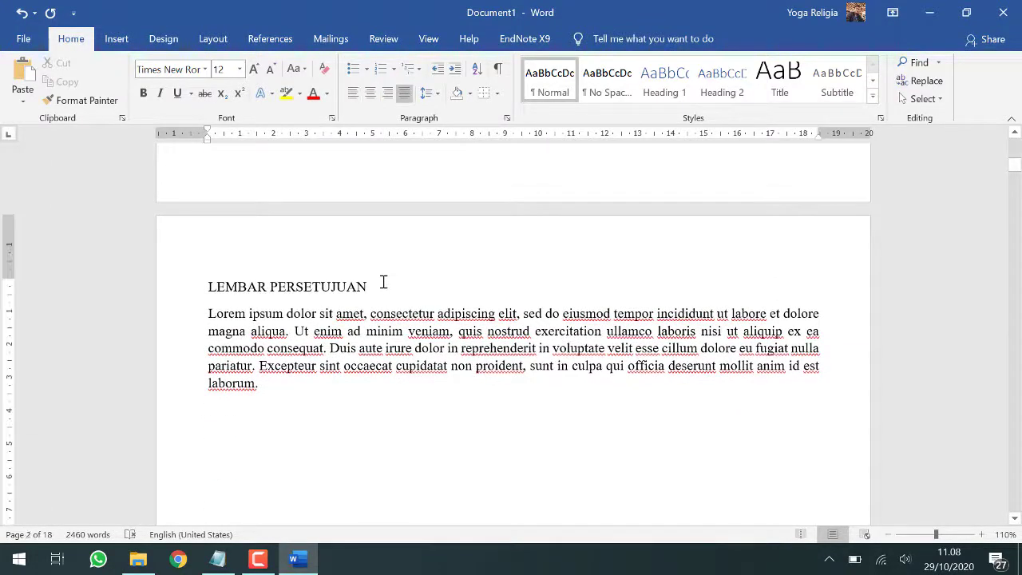
key("ctrl+e")
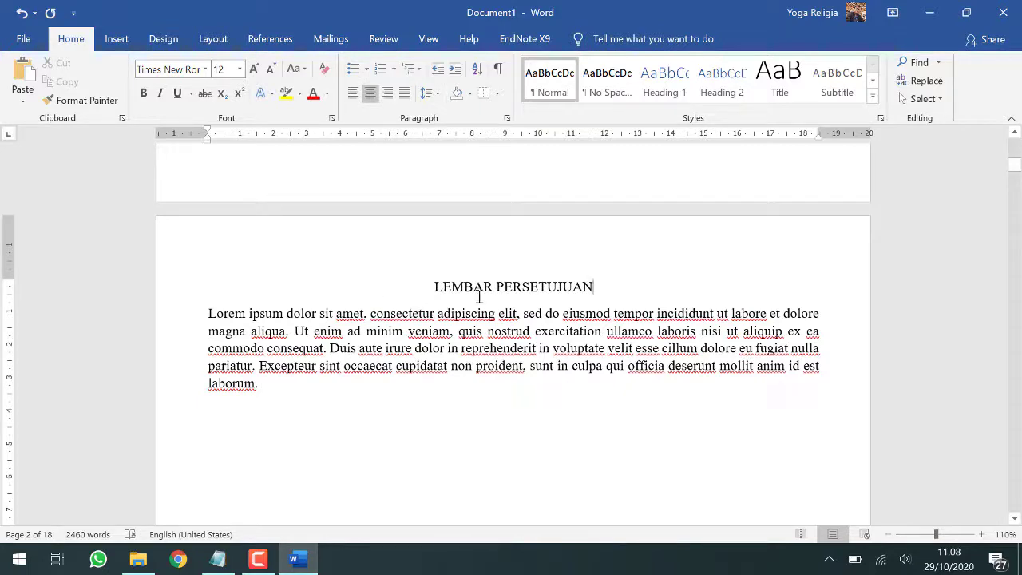
scroll(479, 296, "down", 12)
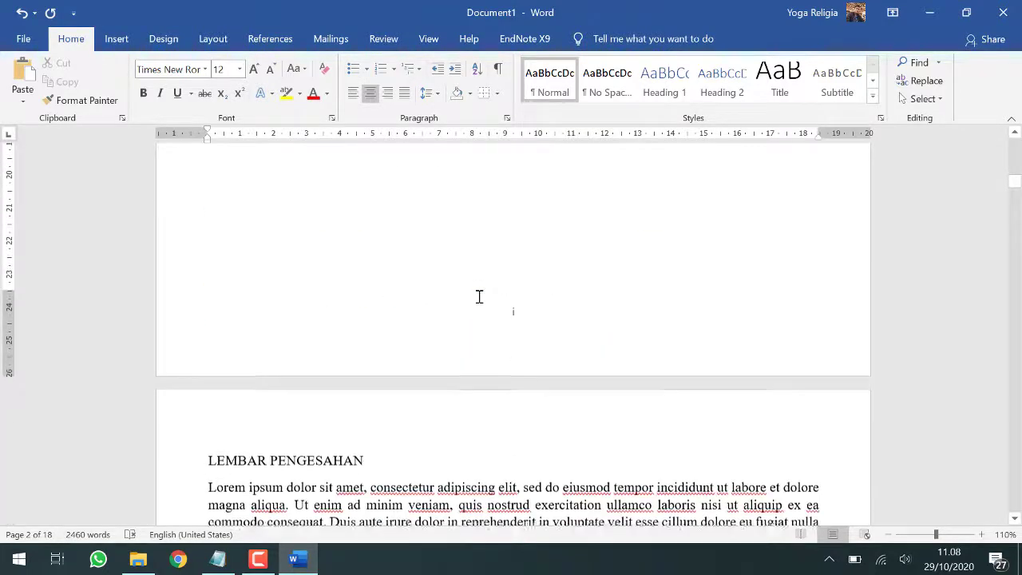
scroll(480, 297, "up", 6)
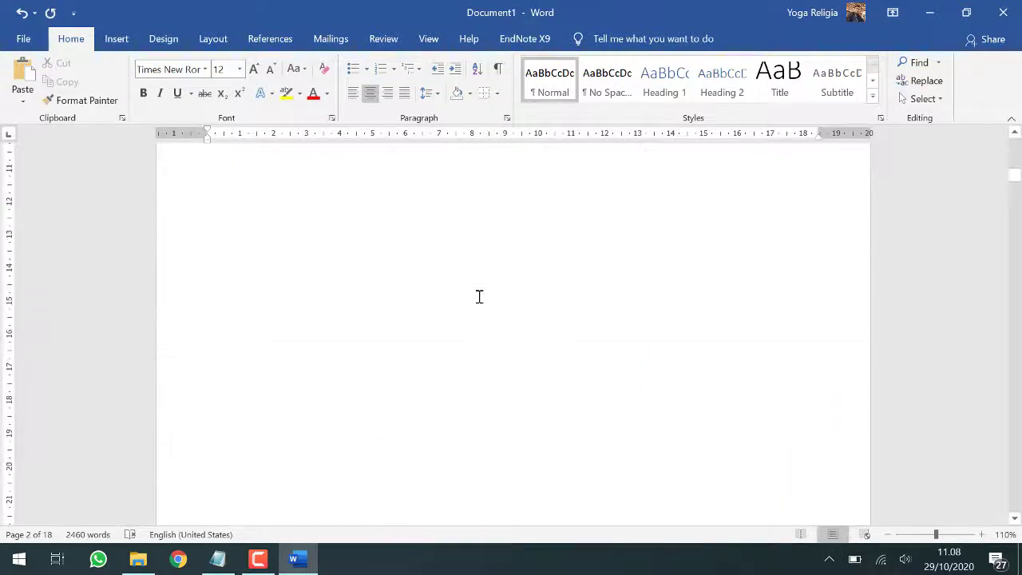
scroll(480, 296, "down", 5)
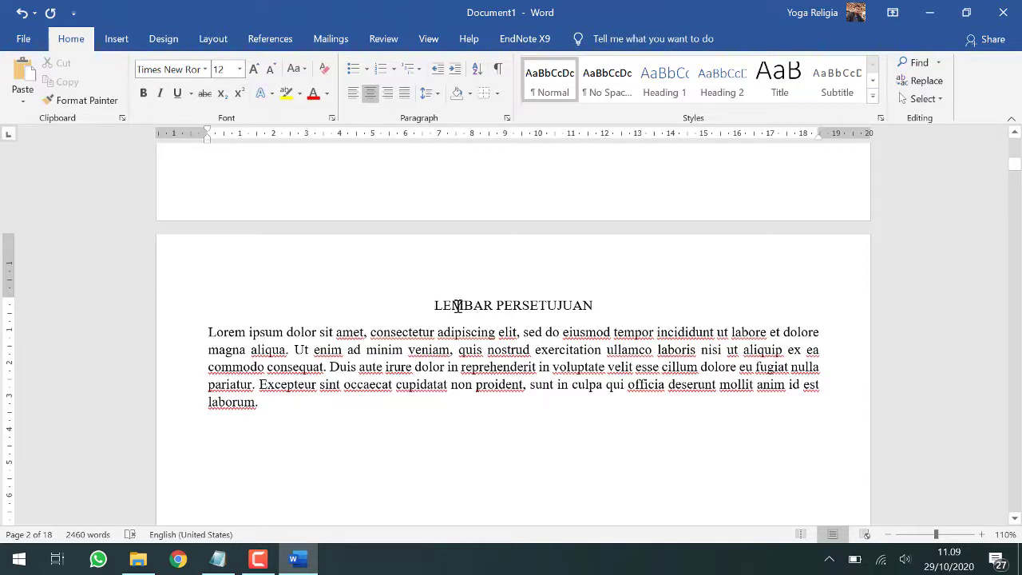
Step: Apply the Heading 1 style to the LEMBAR PERSETUJUAN heading and set its font to Times New Roman in black
triple_click(539, 310)
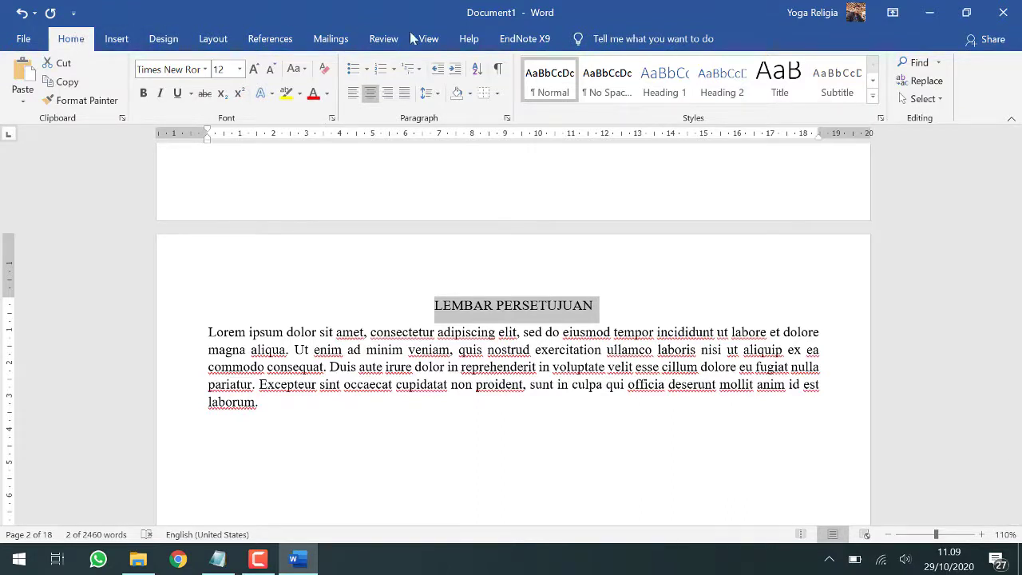
left_click(667, 90)
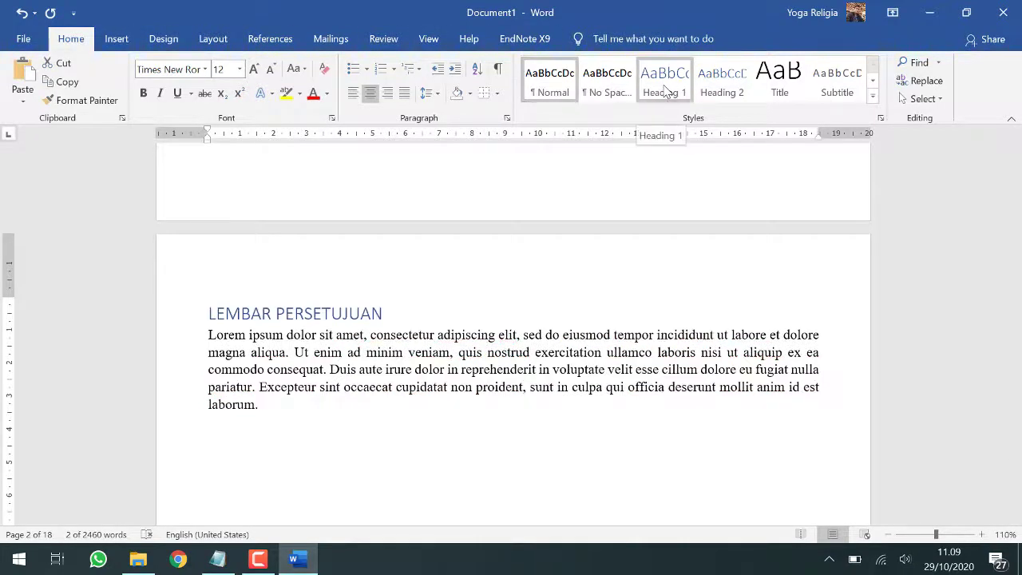
left_click(667, 90)
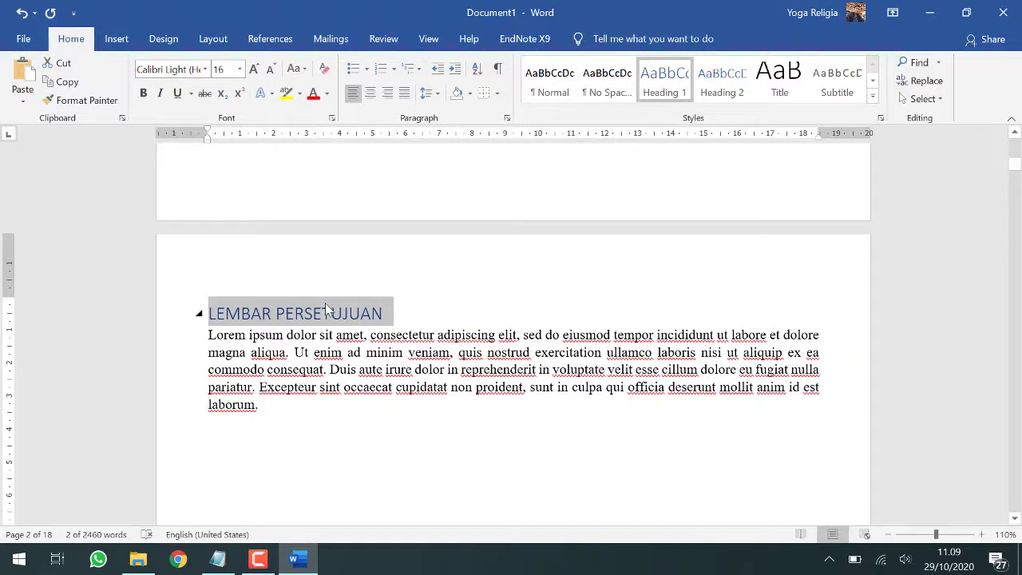
left_click(206, 69)
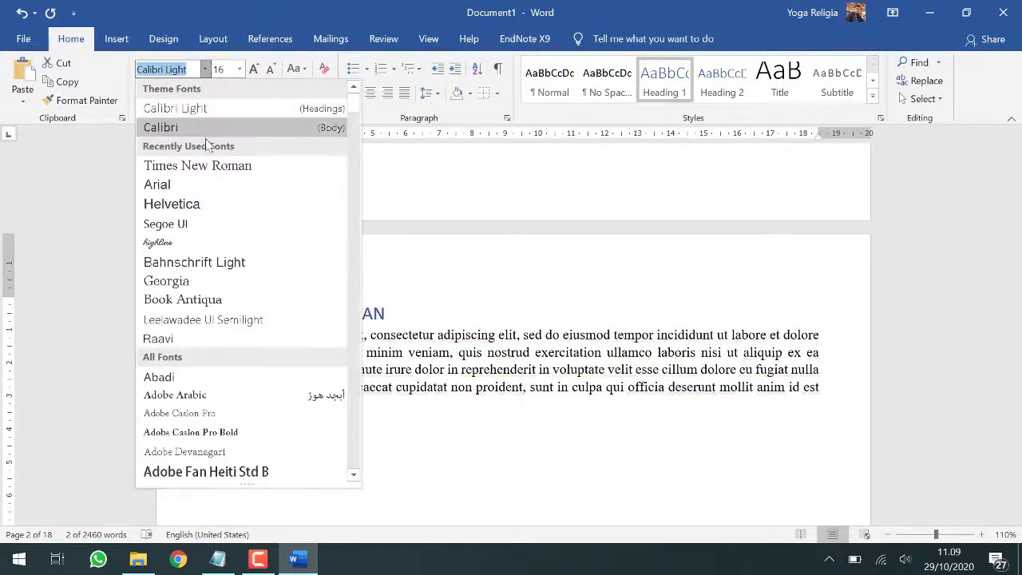
left_click(218, 166)
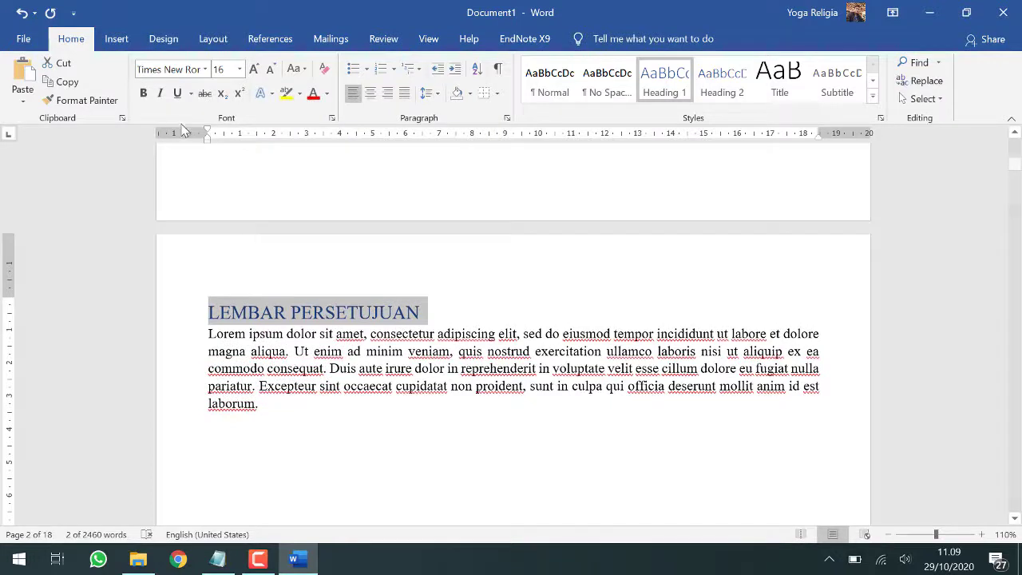
left_click(327, 93)
left_click(333, 114)
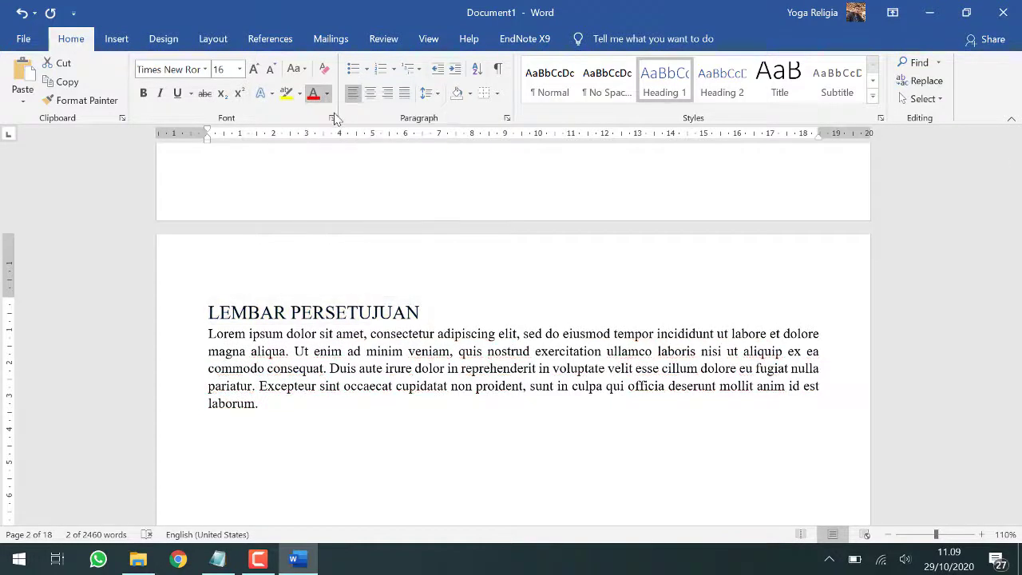
Step: Remove the space before the LEMBAR PERSETUJUAN heading and set its line spacing to 2,0
left_click(438, 99)
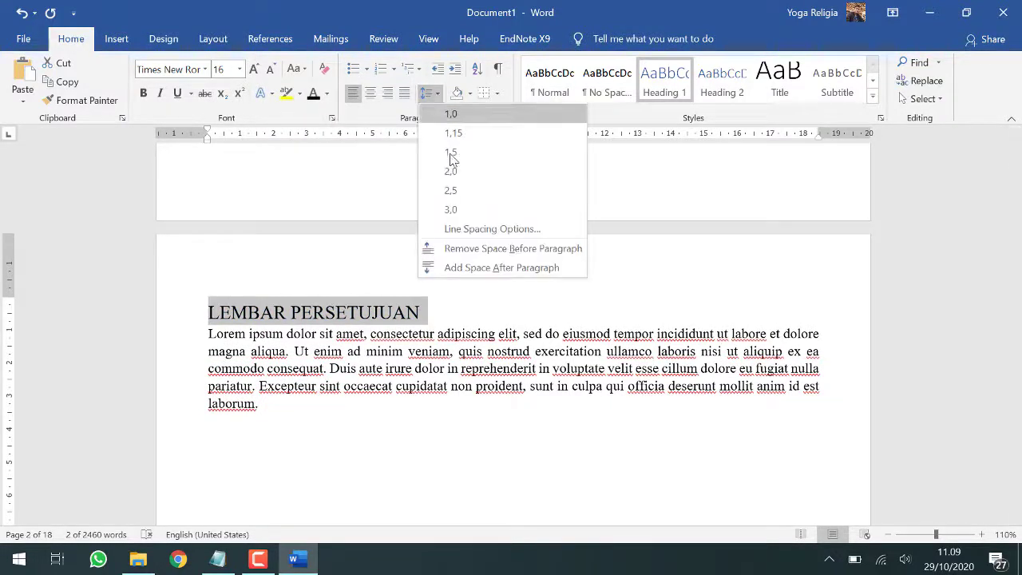
left_click(436, 246)
left_click(428, 94)
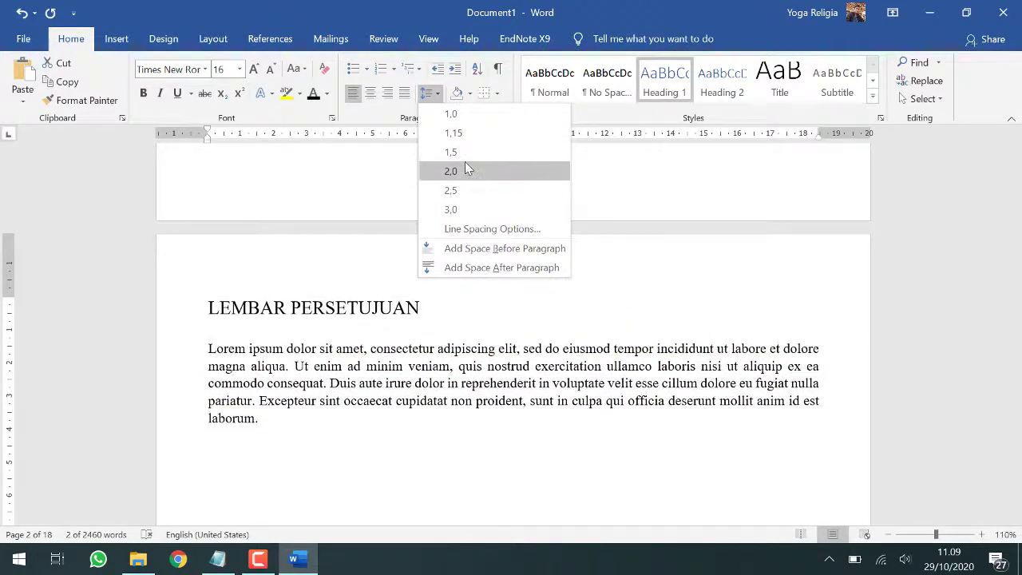
left_click(468, 171)
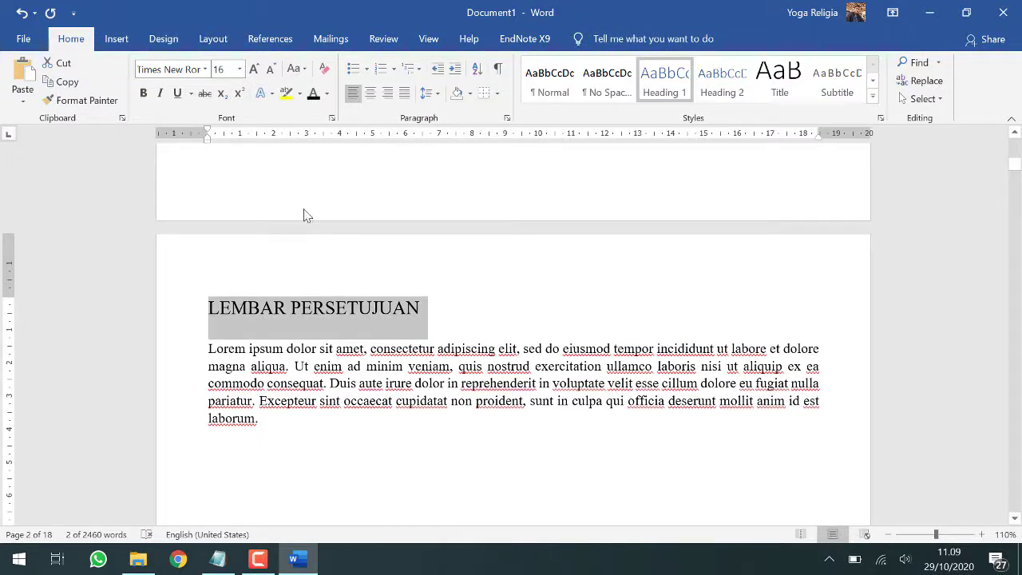
Step: Center the LEMBAR PERSETUJUAN heading and make it bold at font size 14
left_click(371, 94)
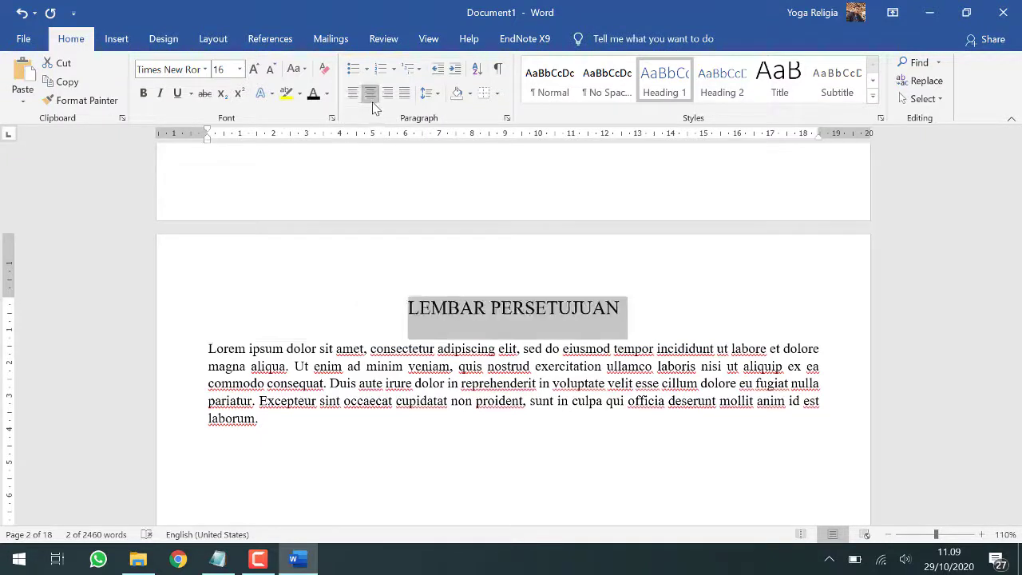
key("ctrl+b")
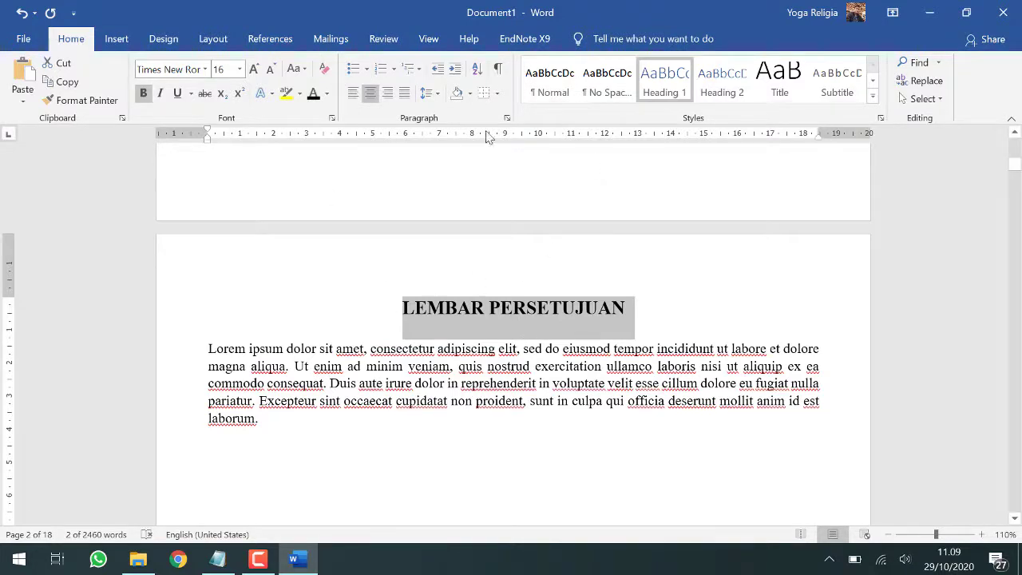
left_click(270, 70)
left_click(270, 70)
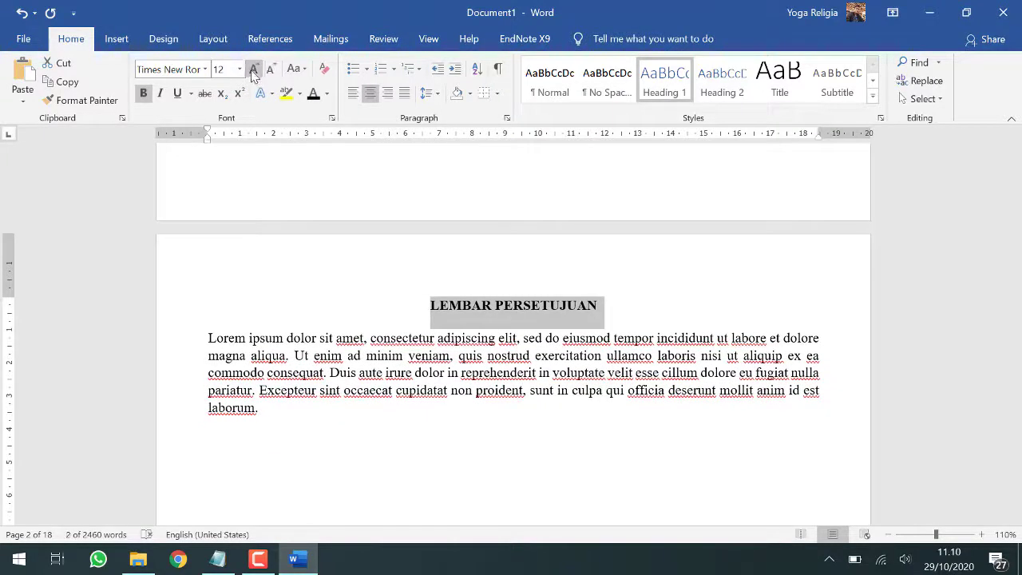
left_click(254, 69)
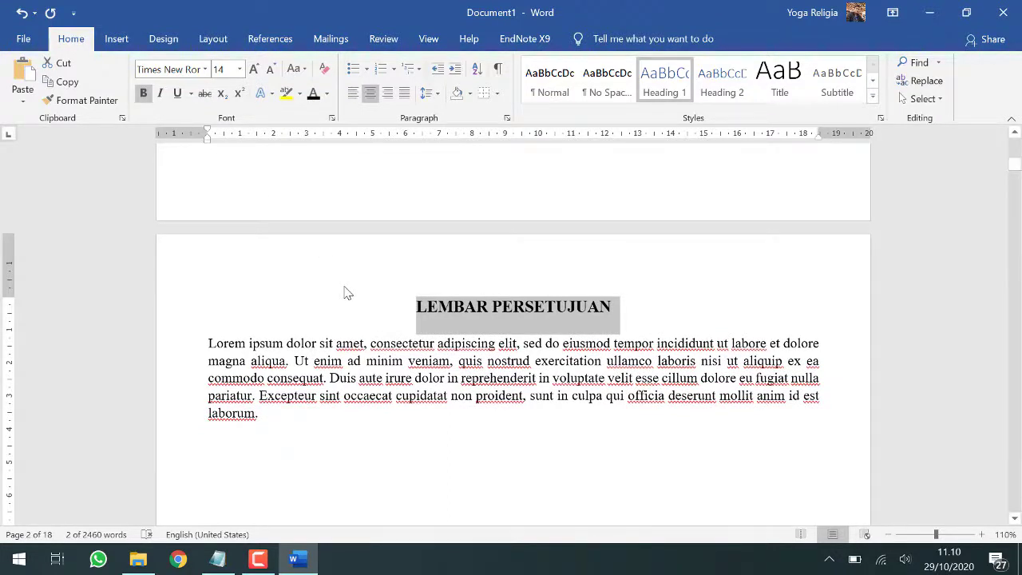
Step: Copy the LEMBAR PERSETUJUAN heading's formatting onto the LEMBAR PENGESAHAN heading with Format Painter
left_click(93, 105)
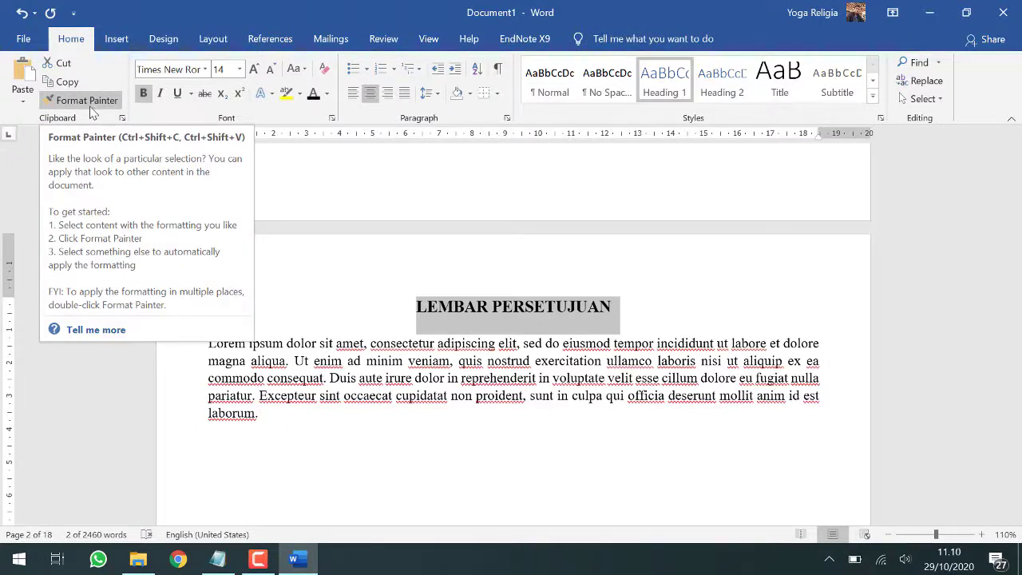
left_click(93, 109)
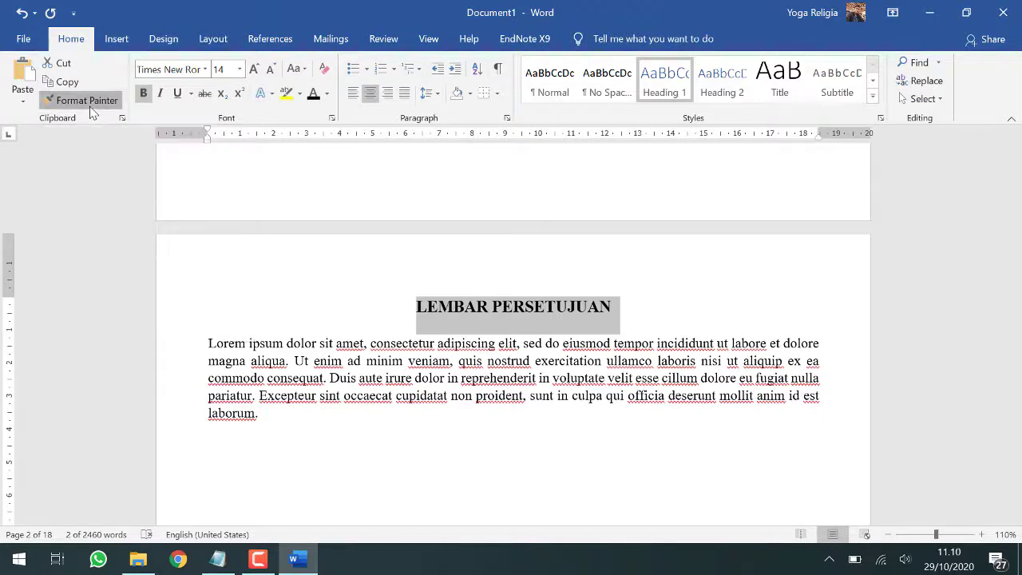
scroll(371, 343, "down", 20)
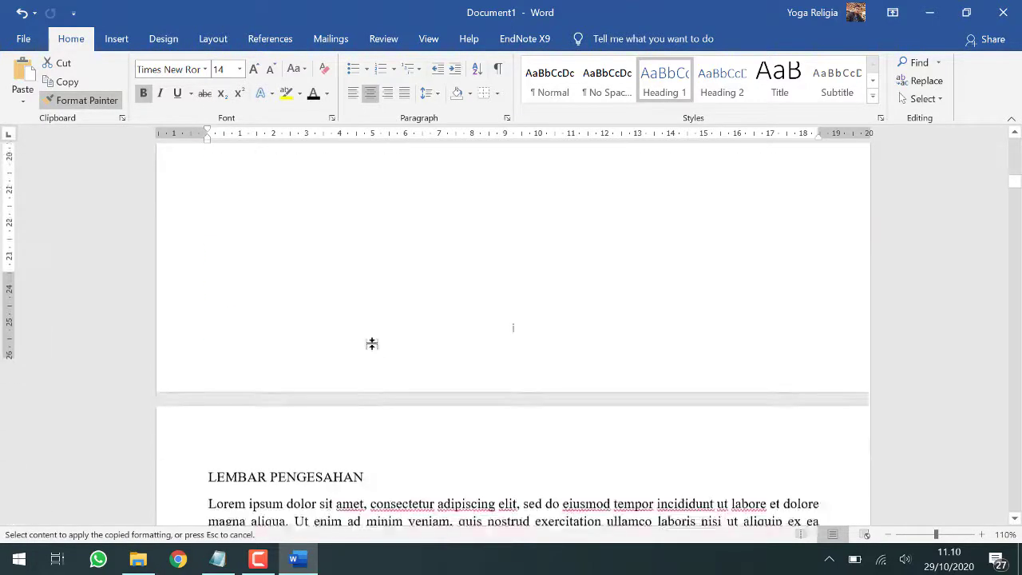
left_click_drag(202, 263, 345, 263)
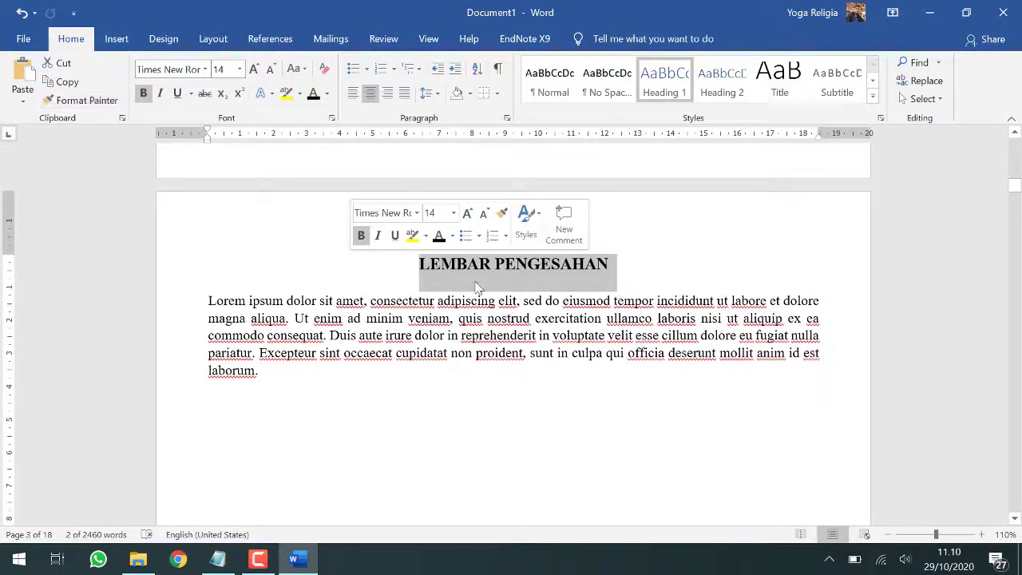
left_click(95, 104)
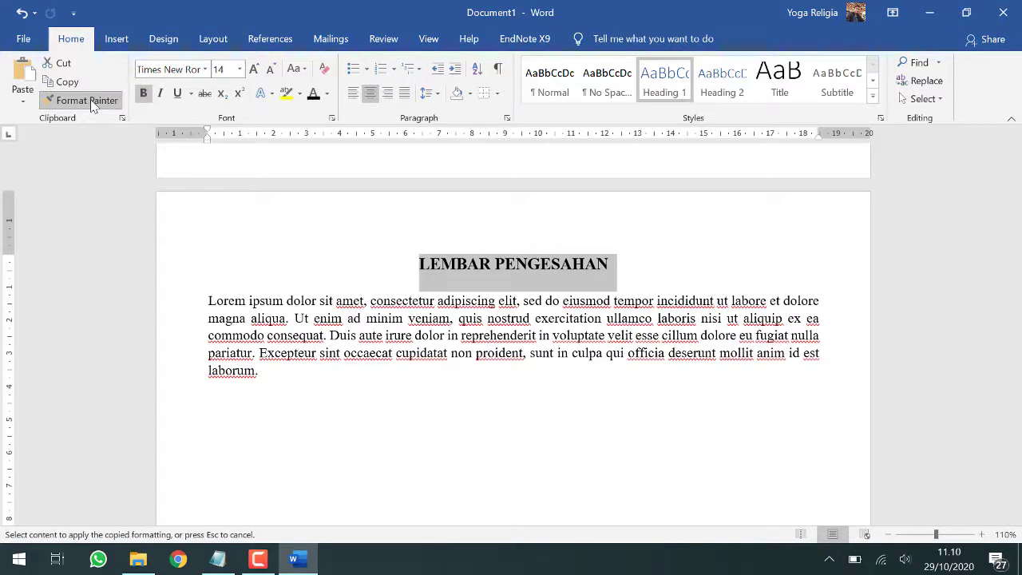
left_click(93, 105)
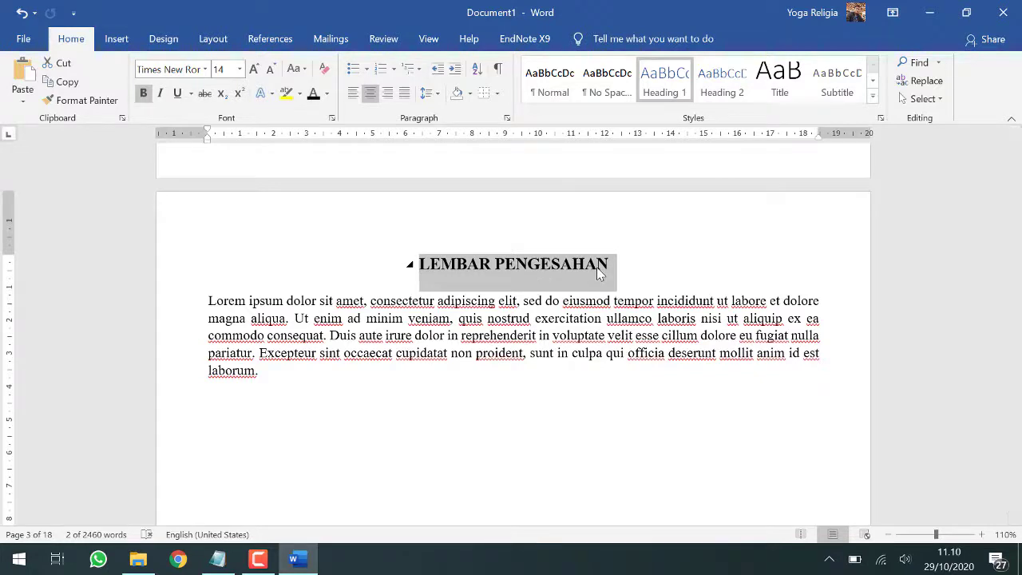
Step: Give the PERNYATAAN KEASLIAN KARYA ILMIAH heading the same formatting as the previous headings: Heading 1, Times New Roman 14, bold, centered
scroll(599, 271, "down", 10)
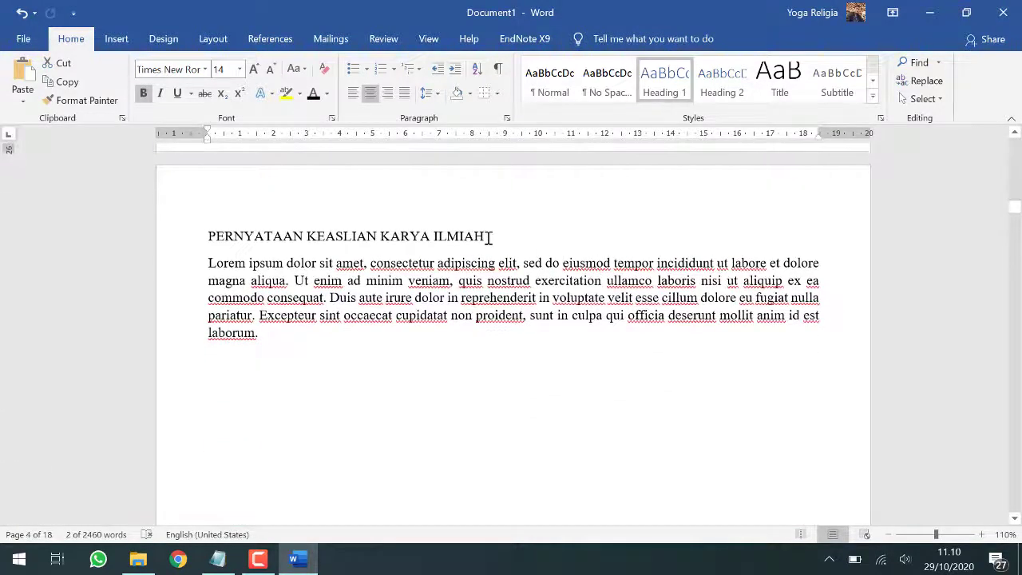
left_click(491, 237)
key("shift+Home")
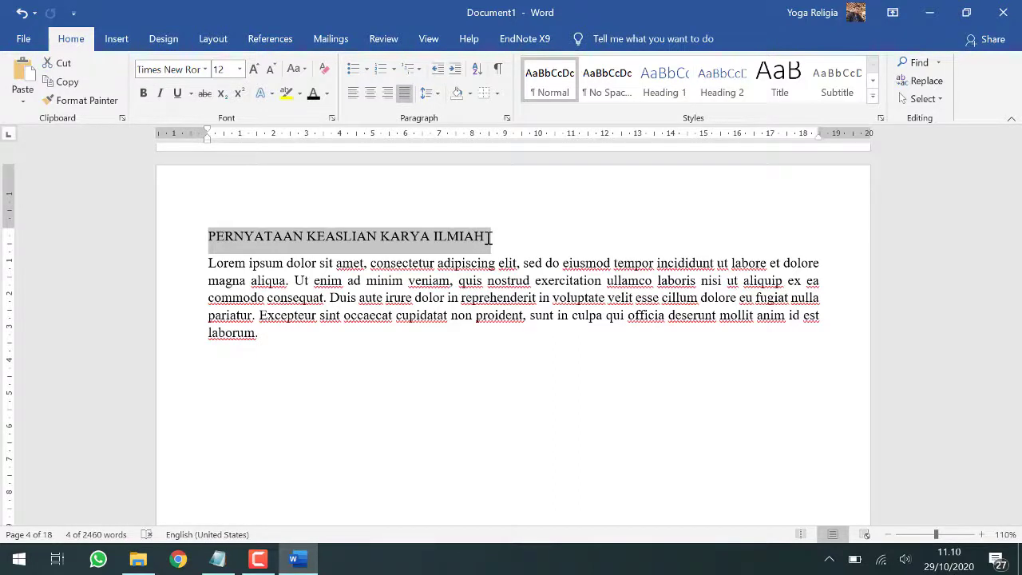
key("ctrl+alt+1")
Step: Apply the same bold, centered Heading 1 formatting in Times New Roman 14 to the UCAPAN TERIMAKASIH heading
scroll(489, 239, "down", 12)
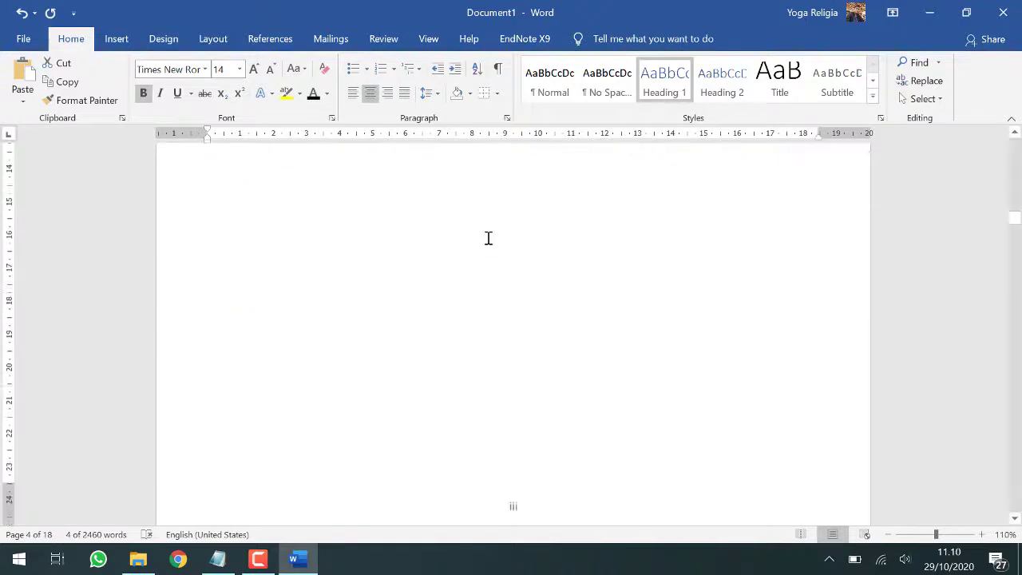
left_click(381, 214)
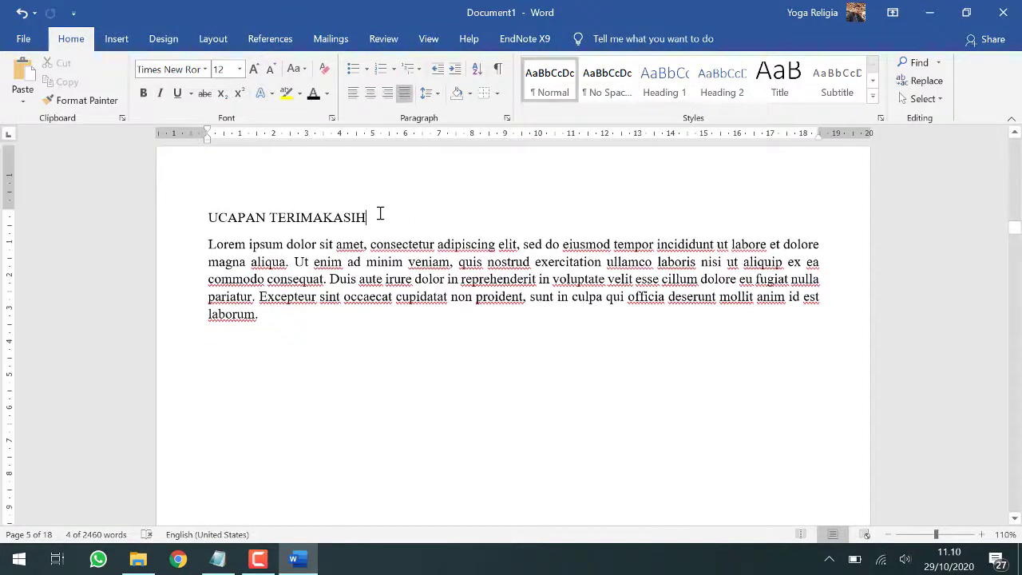
triple_click(380, 214)
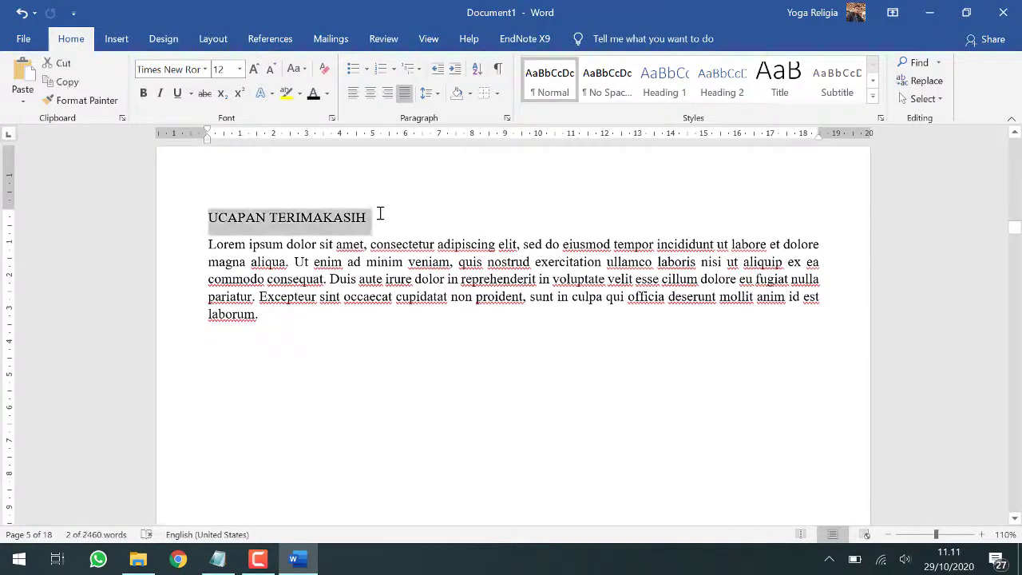
key("ctrl+alt+1")
Step: Format the DAFTAR ISI heading like the previous ones, as Heading 1 in bold, centered Times New Roman 14
scroll(380, 215, "down", 7)
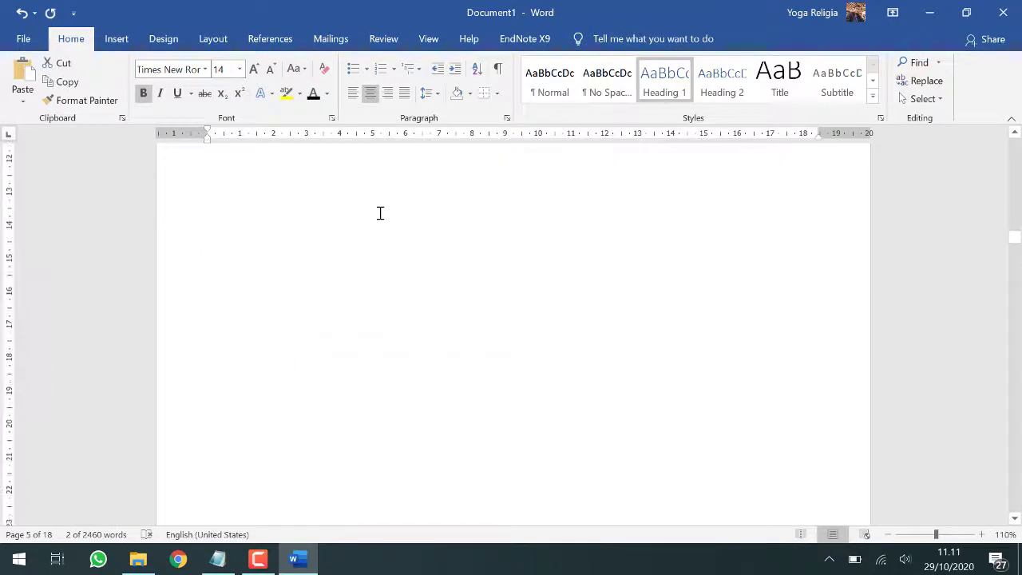
scroll(380, 214, "down", 5)
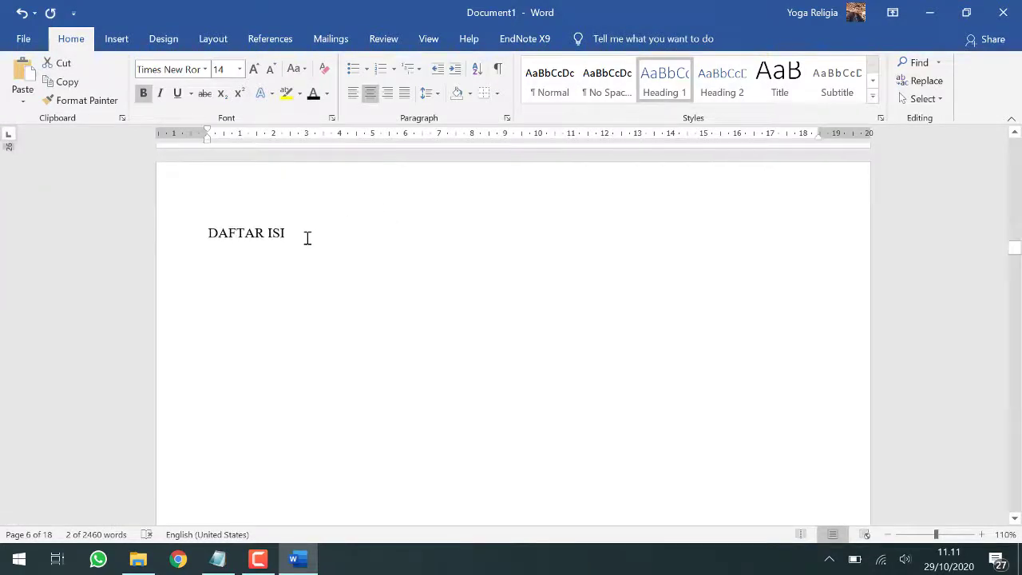
left_click(307, 238)
triple_click(307, 238)
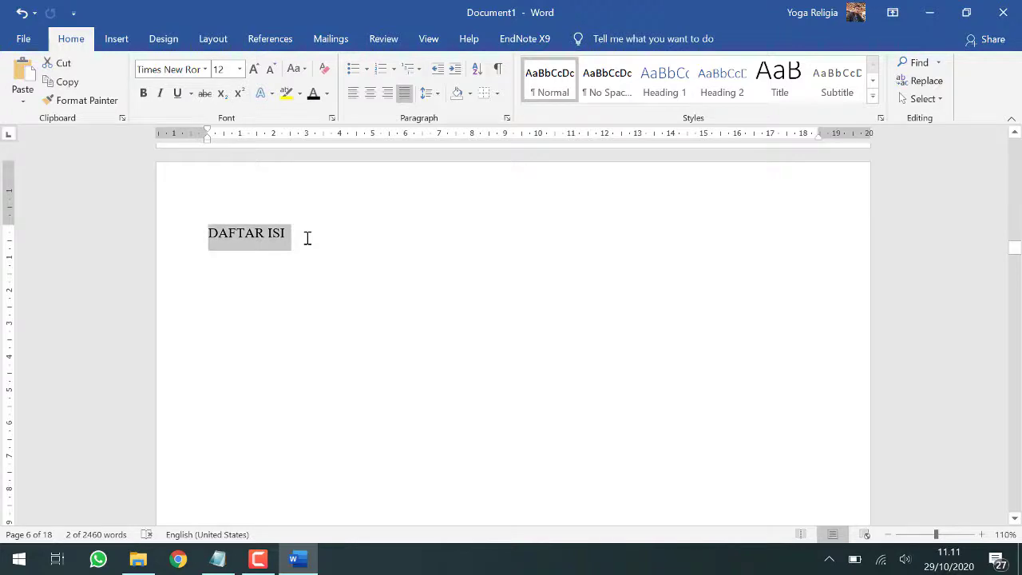
key("ctrl+alt+1")
Step: Format the DAFTAR GAMBAR heading as Heading 1 in bold, centered Times New Roman 14
scroll(307, 237, "down", 10)
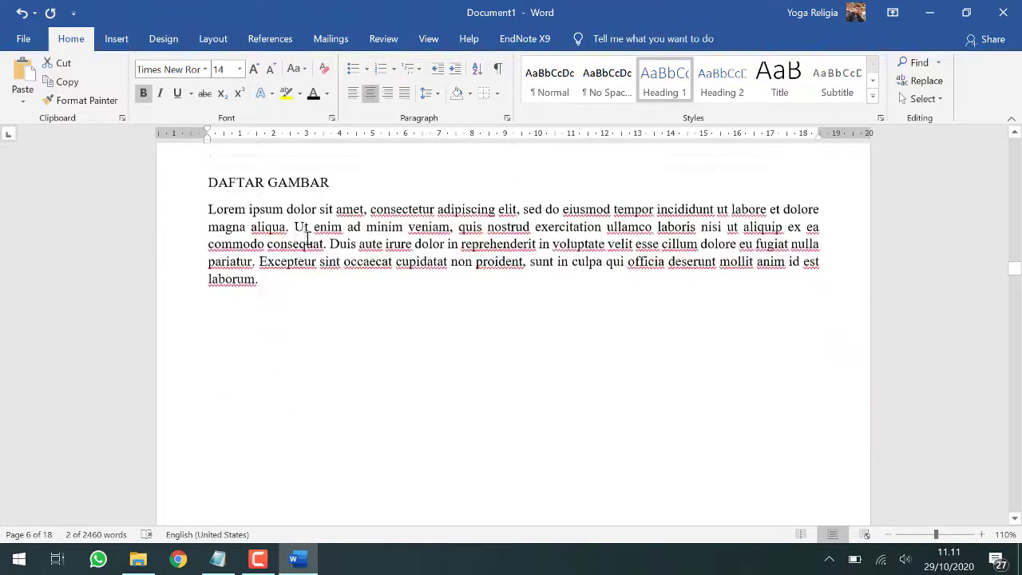
left_click(335, 169)
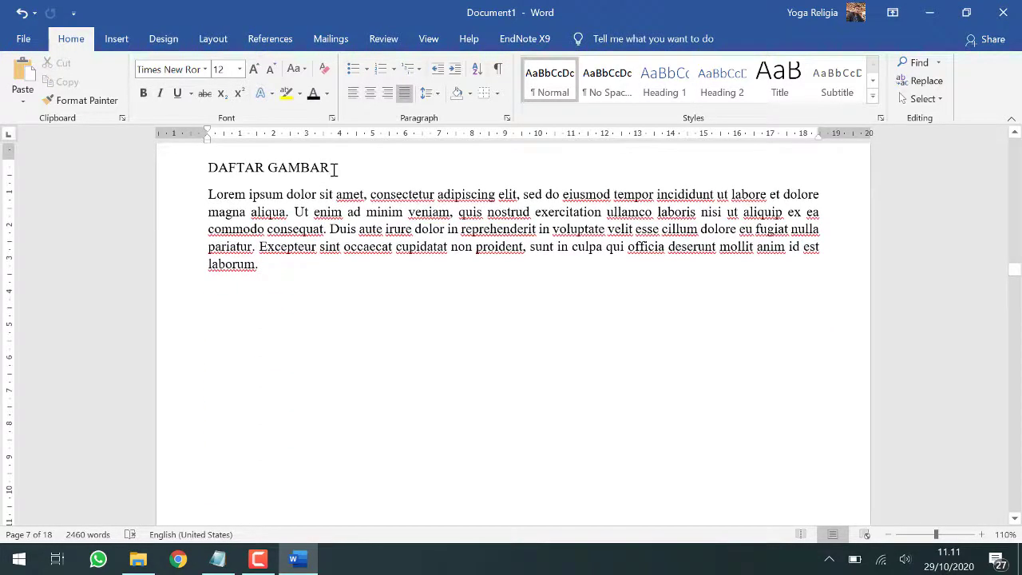
triple_click(334, 169)
key("ctrl+alt+1")
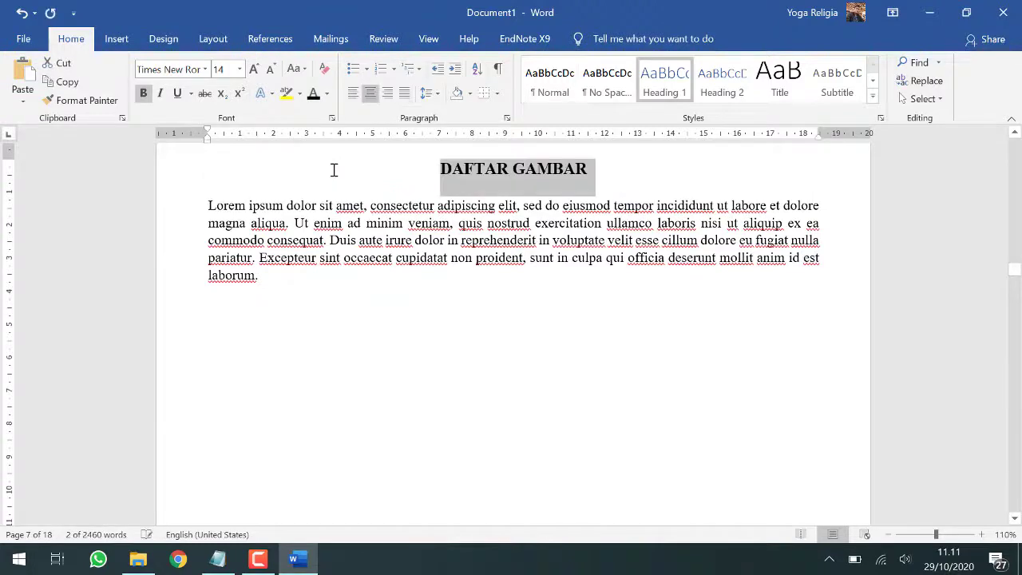
Step: Apply the same bold, centered Heading 1 style in Times New Roman 14 to the DAFTAR TABEL heading
scroll(333, 169, "down", 10)
scroll(345, 180, "up", 3)
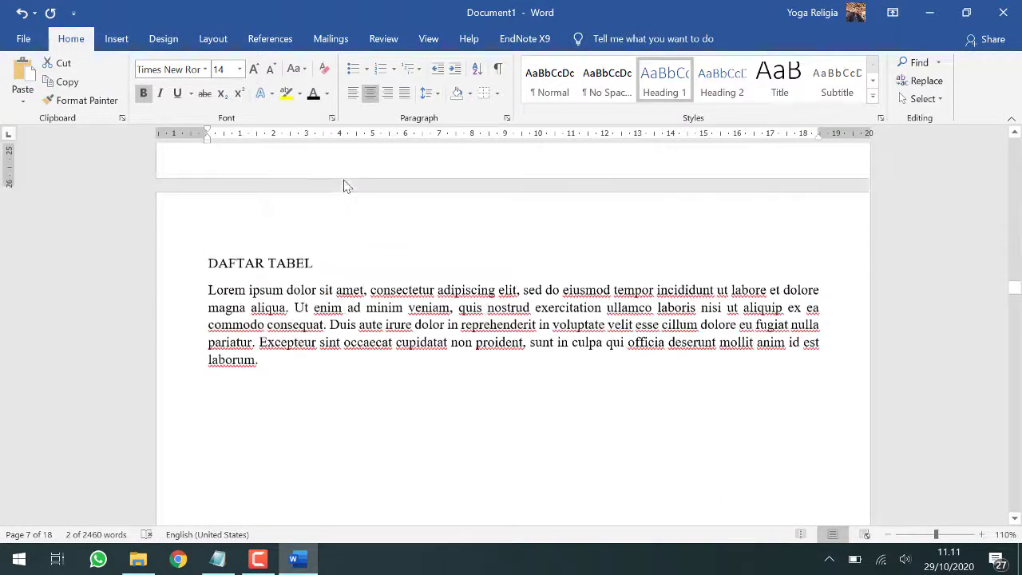
left_click(339, 271)
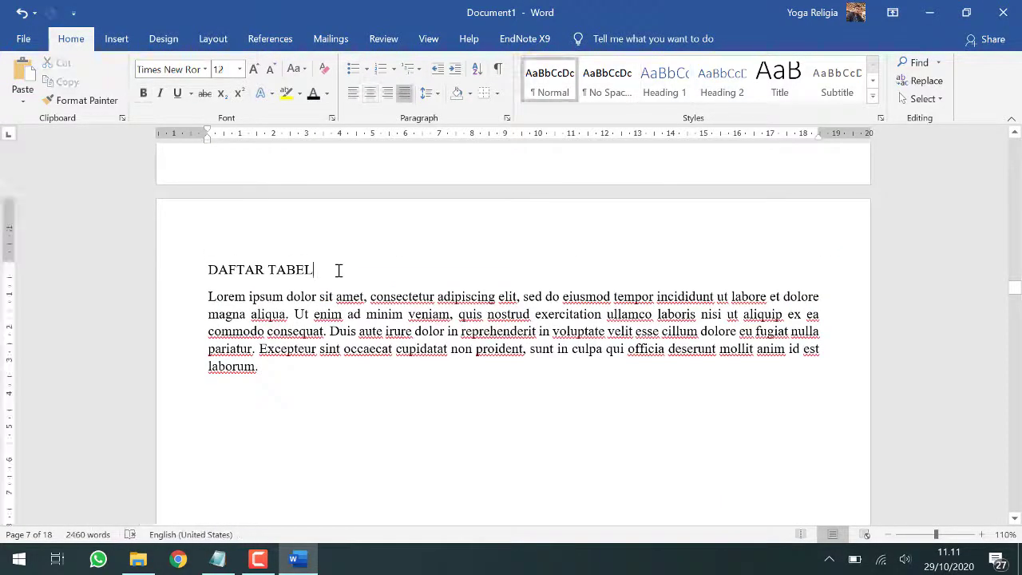
triple_click(339, 270)
key("ctrl+alt+1")
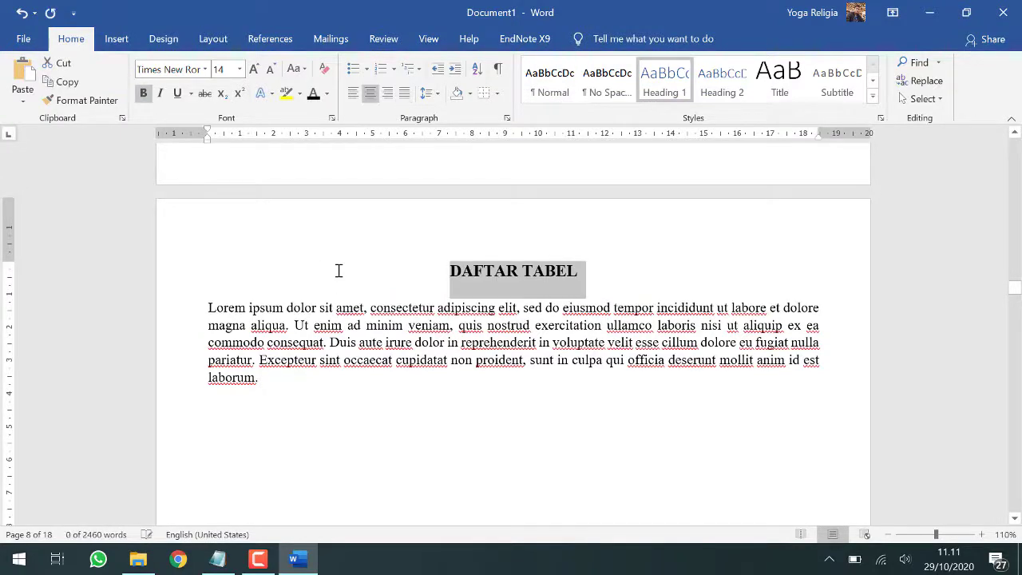
Step: Format the ABSTRAK heading like the previous ones, as bold, centered Heading 1 in Times New Roman 14
scroll(335, 287, "up", 15)
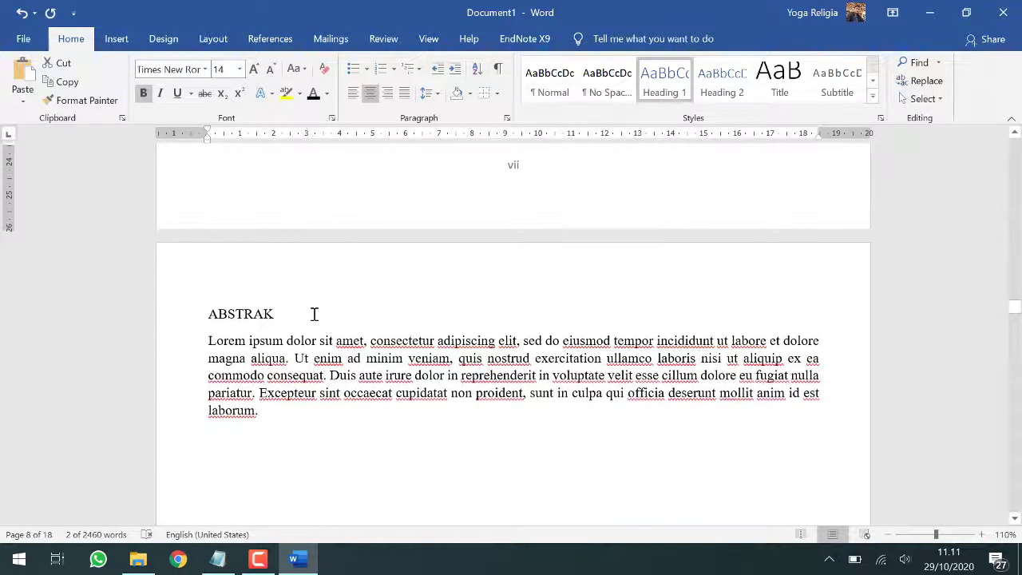
left_click(314, 314)
triple_click(313, 314)
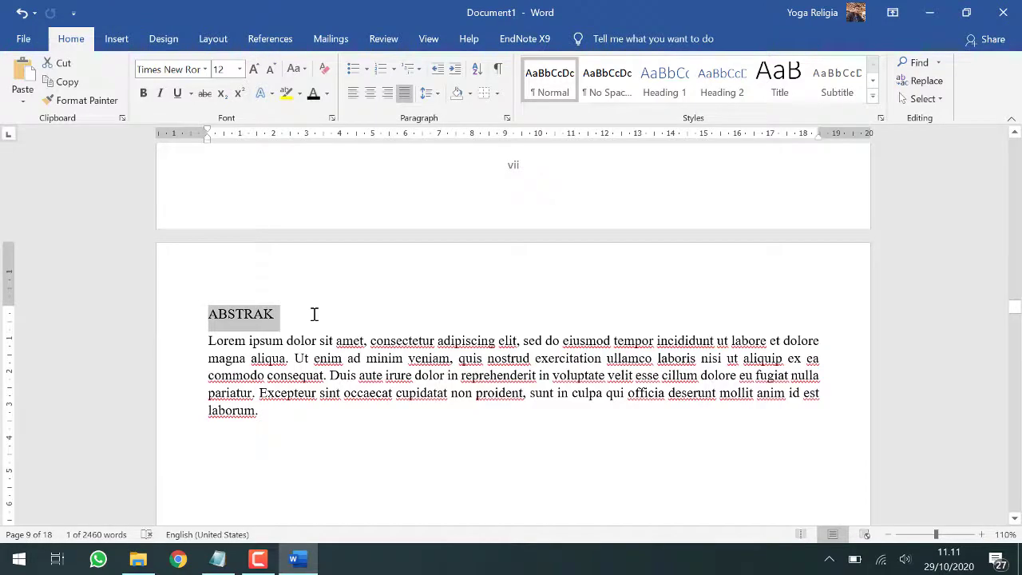
key("ctrl+alt+1")
Step: Give the BAB V KESIMPULAN DAN SARAN chapter title the bold, centered Heading 1 format in Times New Roman 14
scroll(314, 313, "down", 20)
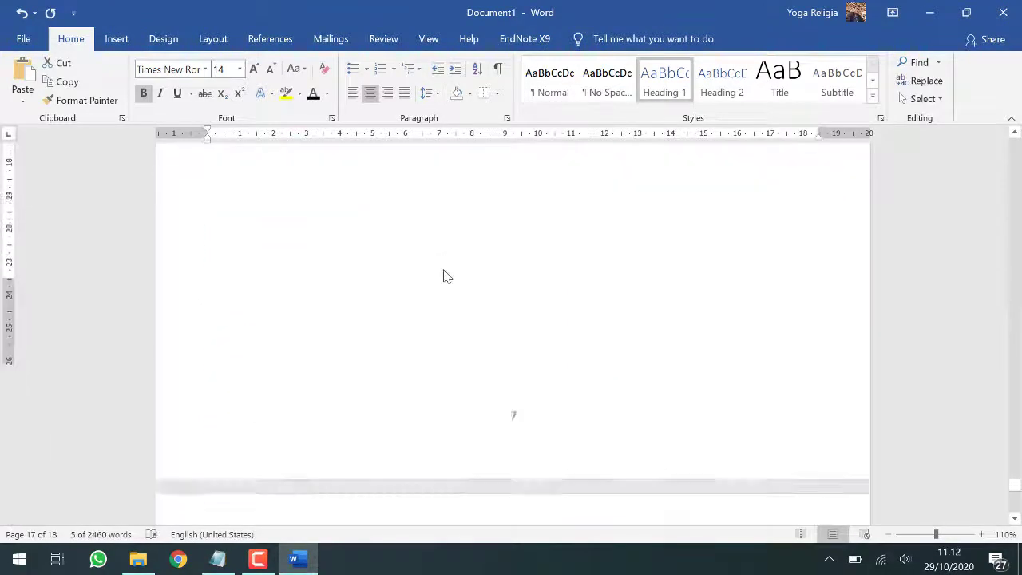
scroll(446, 275, "down", 5)
left_click(448, 294)
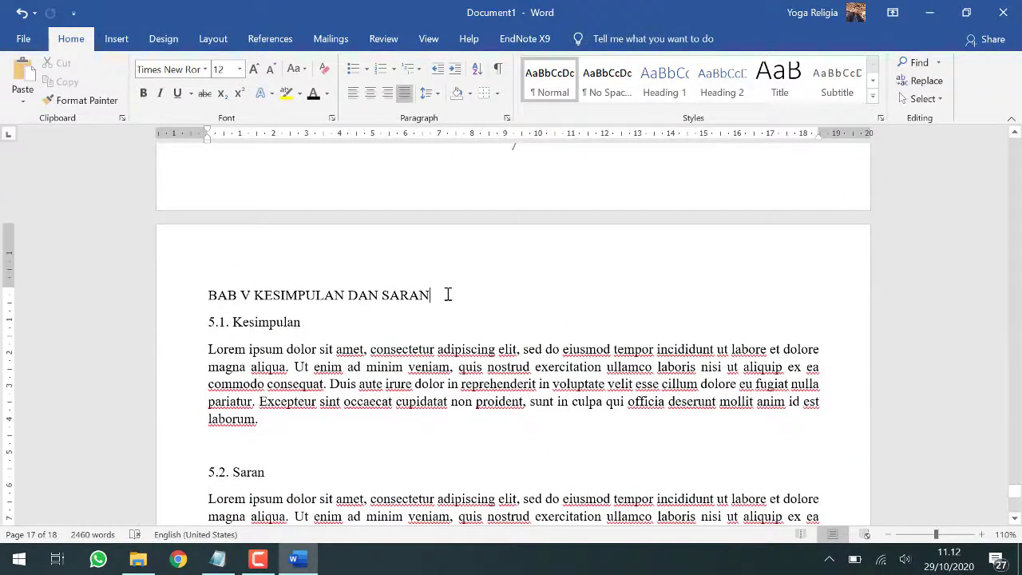
key("shift+Home")
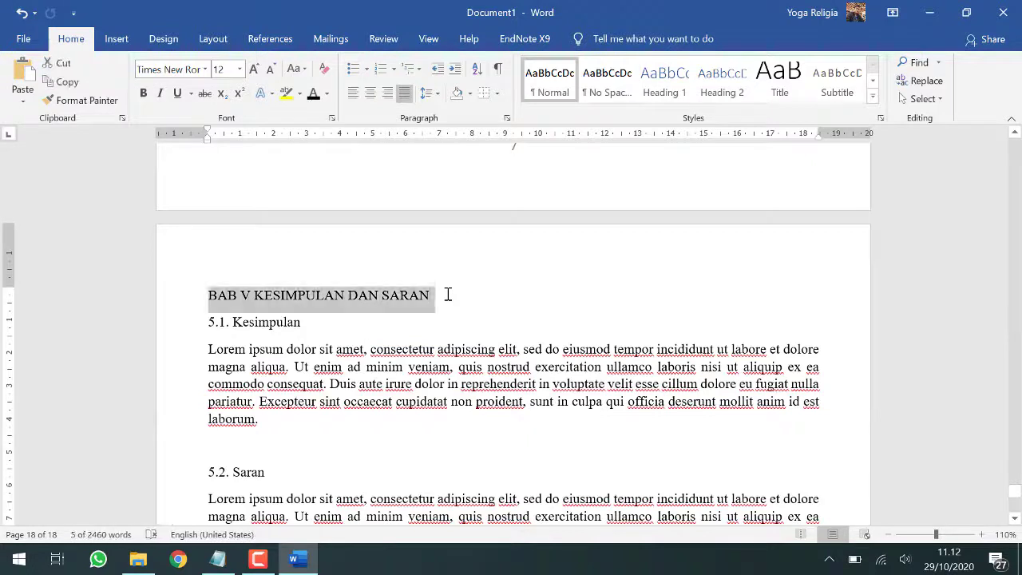
key("ctrl+alt+1")
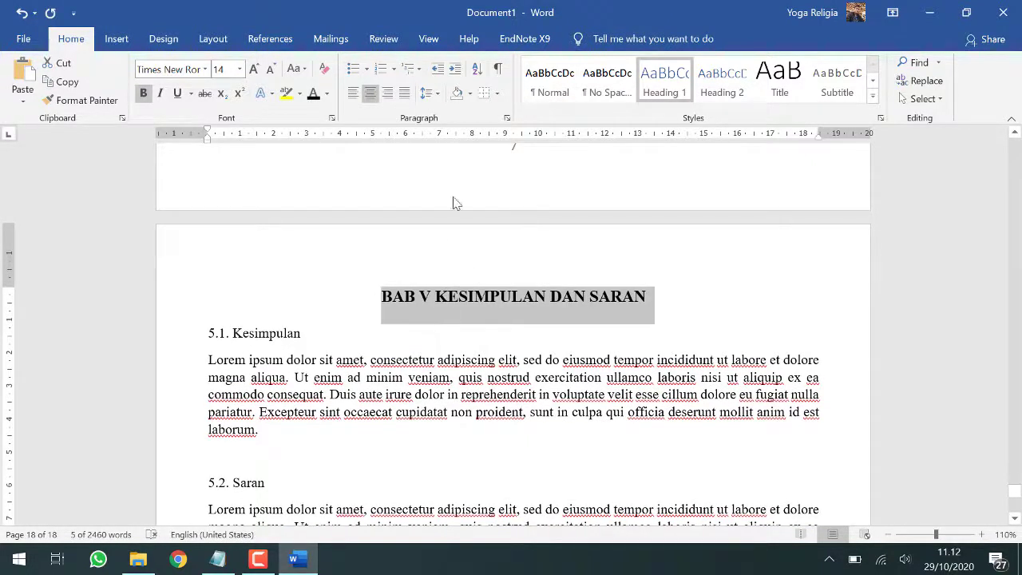
Step: Show the Navigation pane and use its headings to jump to LEMBAR PERSETUJUAN and BAB I PENDAHULUAN
left_click(426, 48)
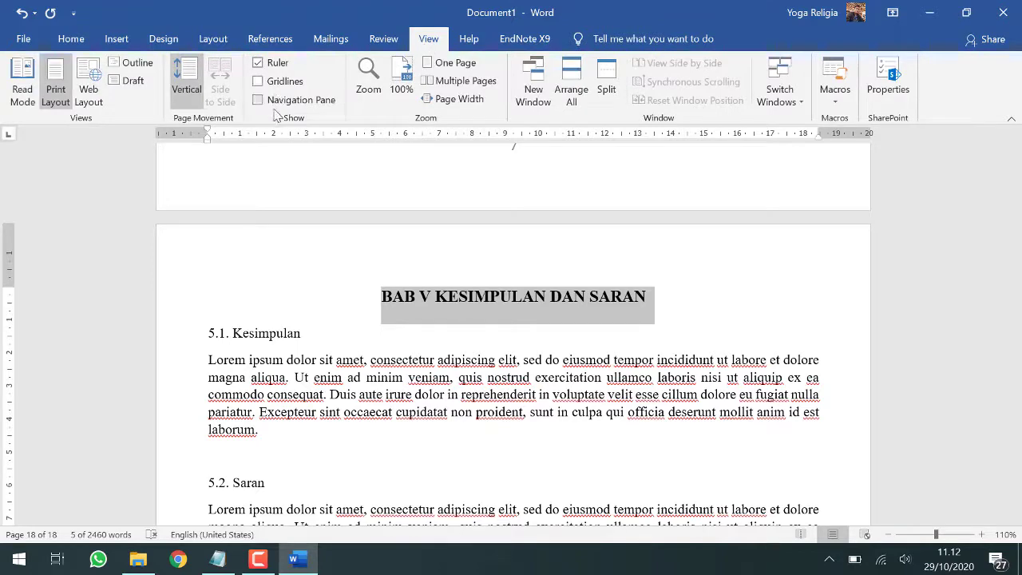
left_click(259, 101)
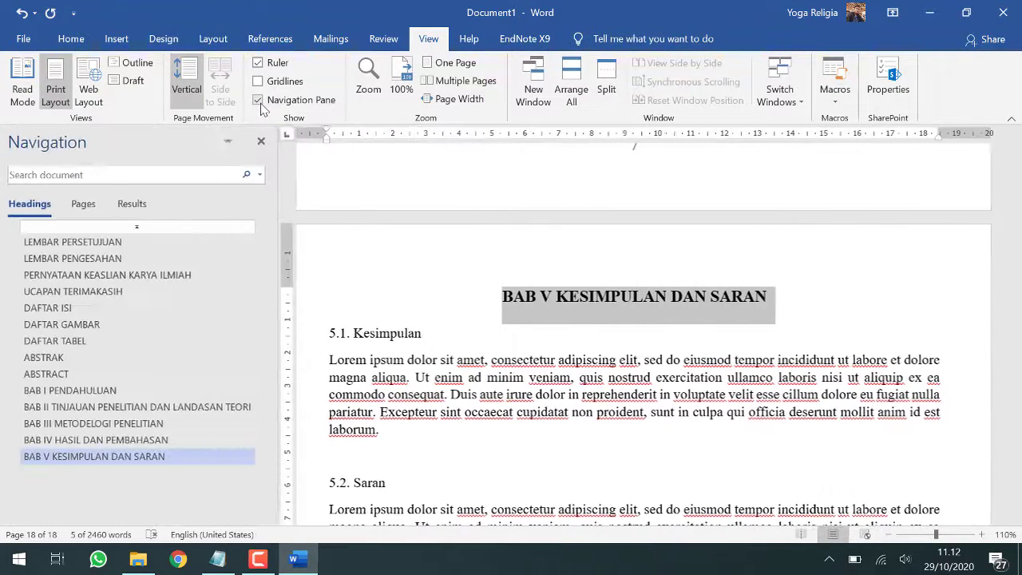
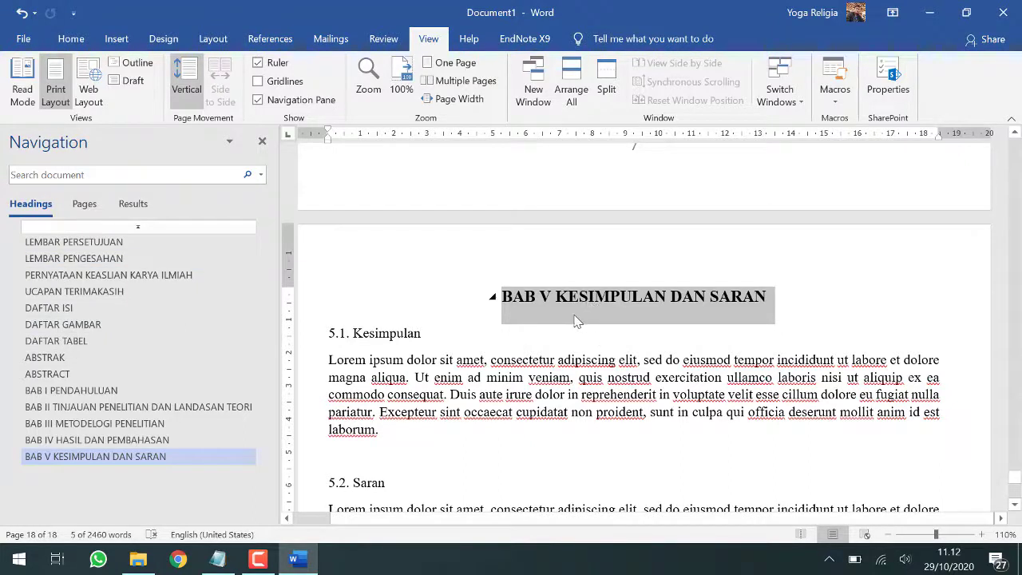
left_click(87, 244)
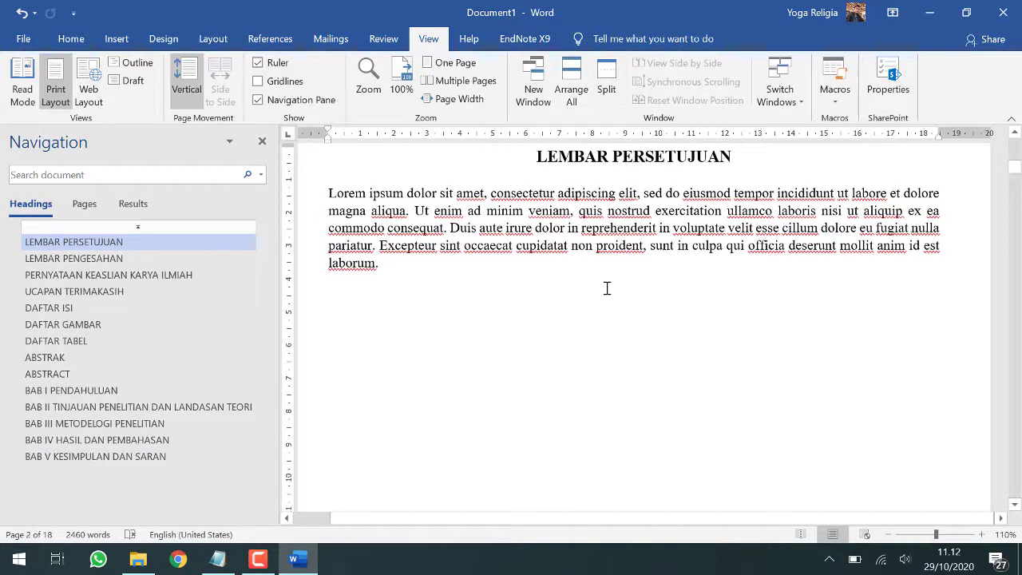
scroll(607, 289, "up", 1)
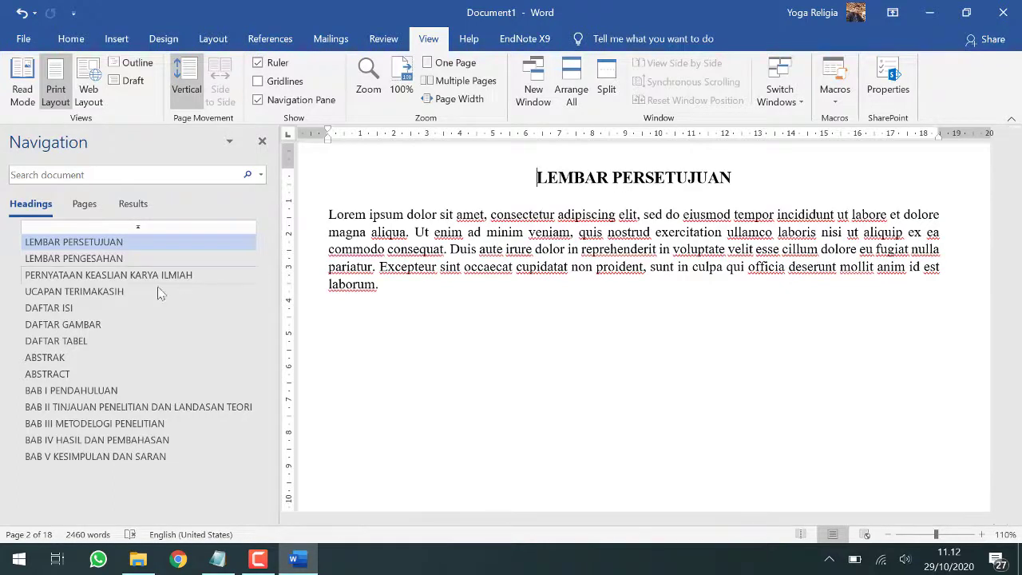
left_click(102, 392)
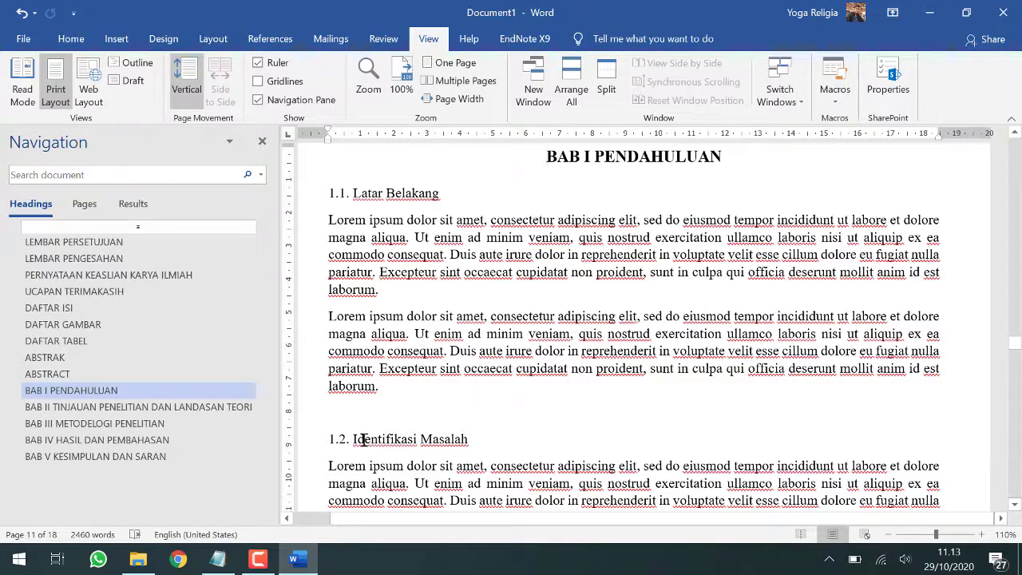
Step: Apply the Heading 2 style to the 1.1. Latar Belakang subheading in BAB I
scroll(393, 438, "down", 6)
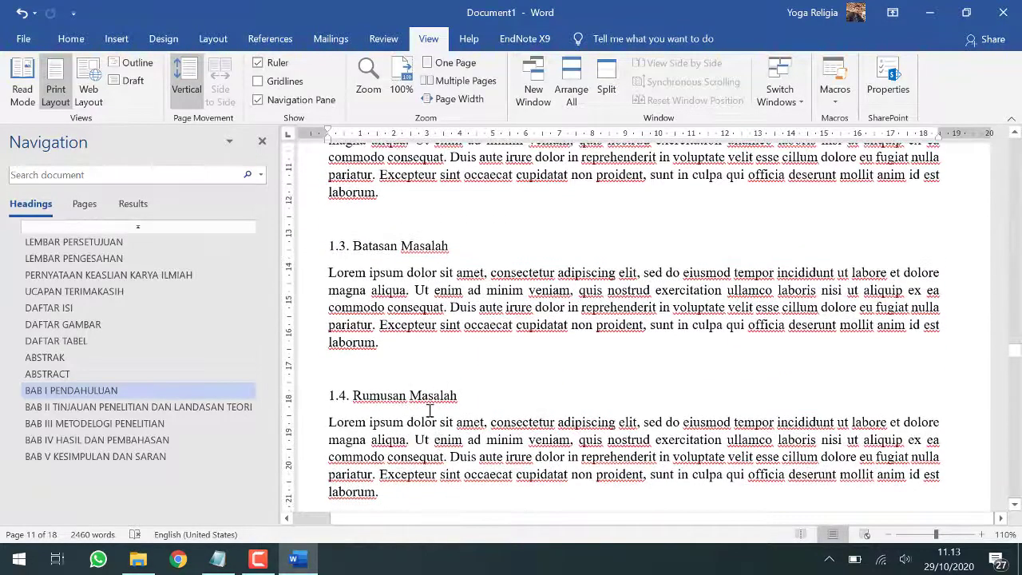
scroll(423, 370, "up", 9)
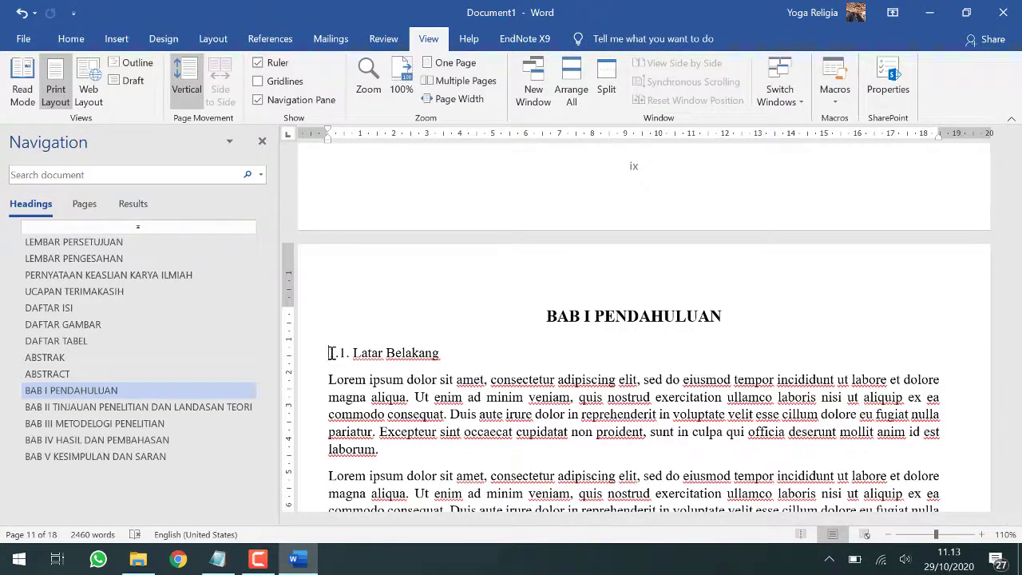
triple_click(442, 353)
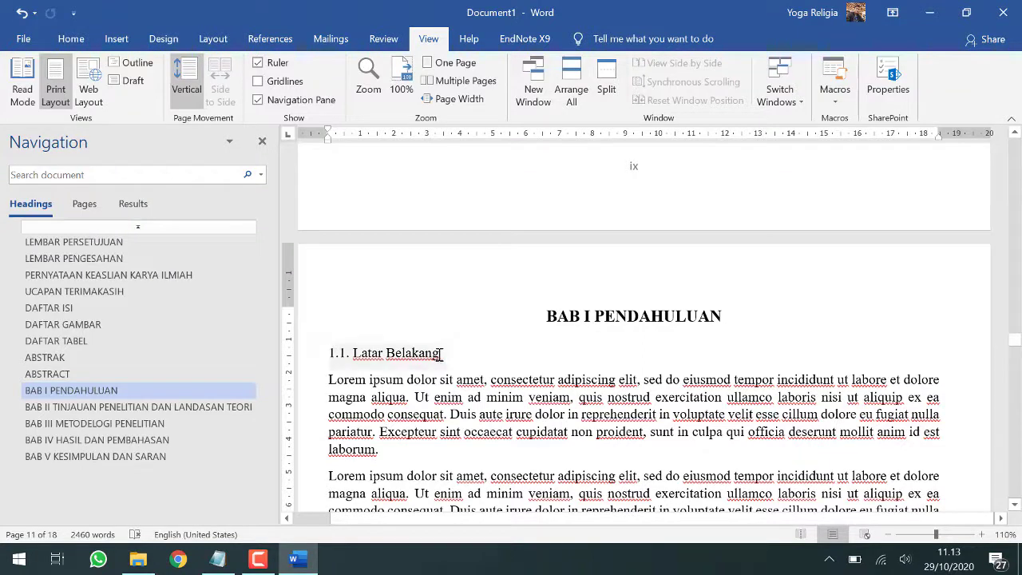
left_click(78, 44)
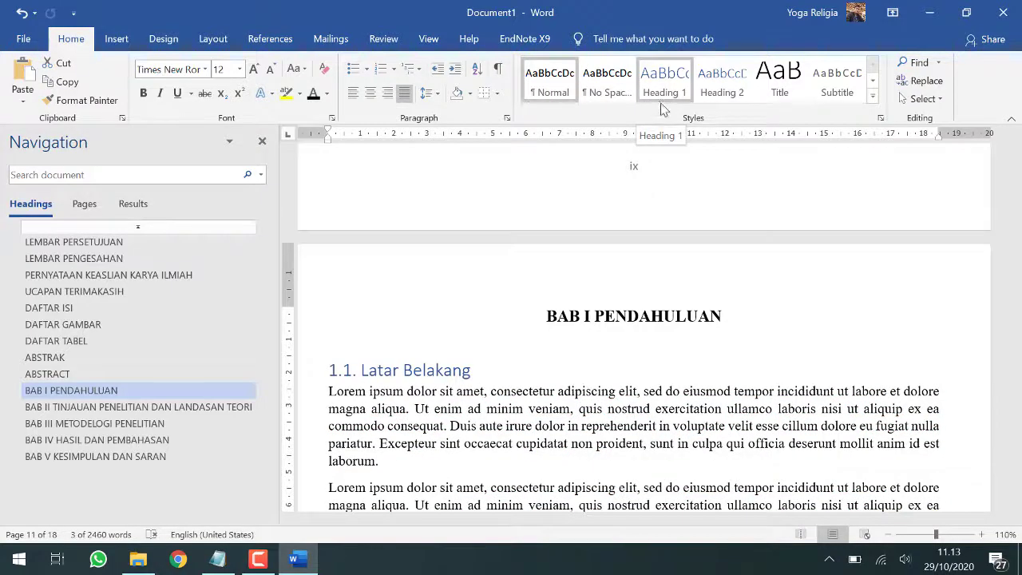
left_click(717, 92)
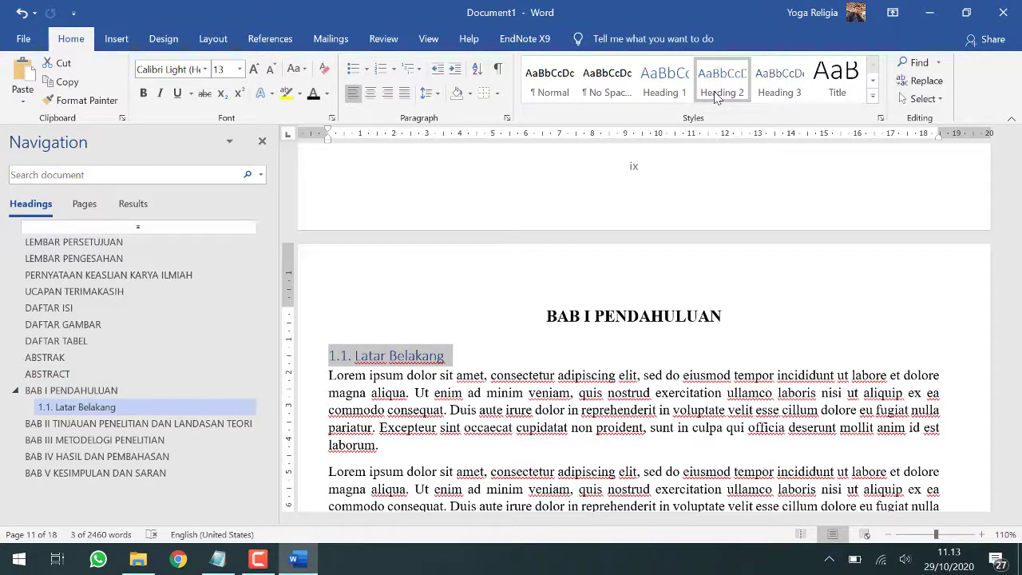
Step: Set the 1.1. Latar Belakang subheading to Times New Roman, size 12, in black
left_click(204, 69)
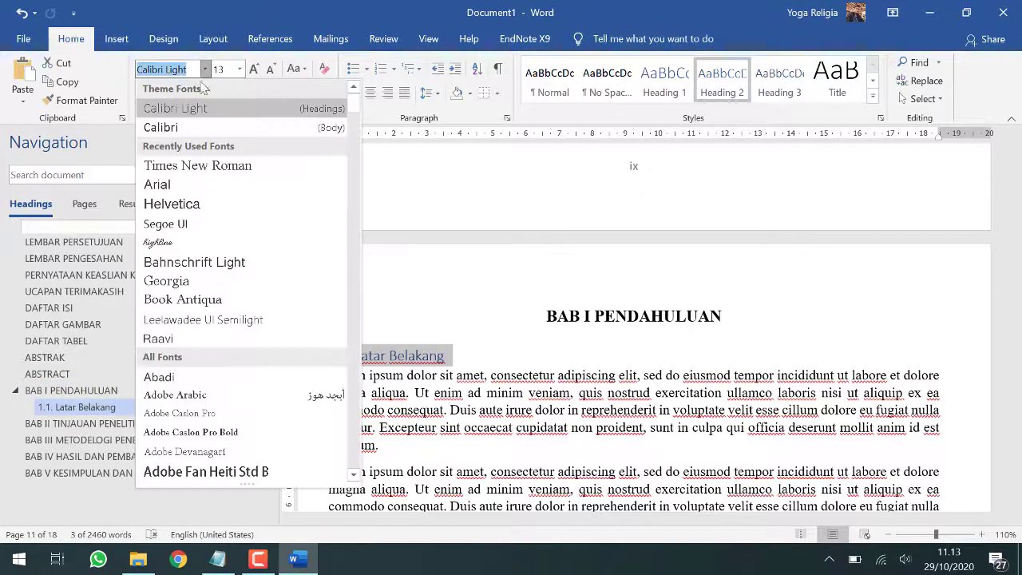
left_click(206, 167)
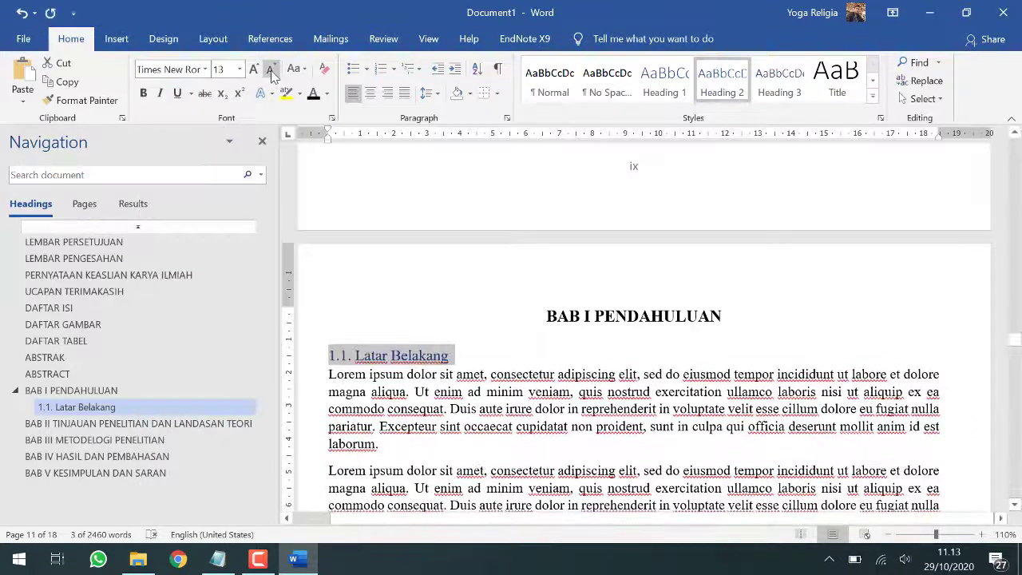
left_click(271, 69)
left_click(312, 93)
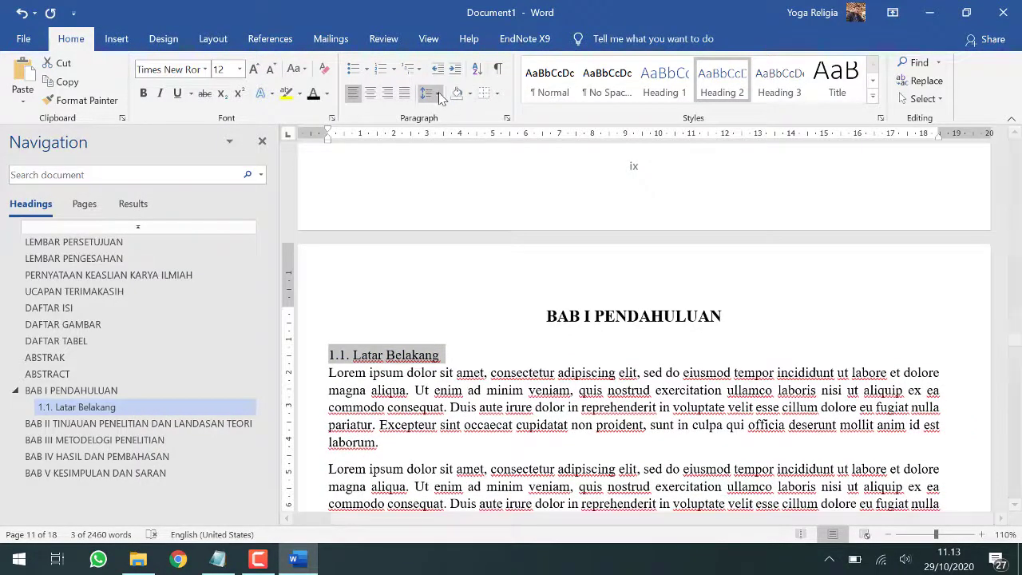
Step: Make the 1.1. Latar Belakang subheading bold with 2.0 line spacing and no extra space before the paragraph
left_click(437, 95)
left_click(471, 169)
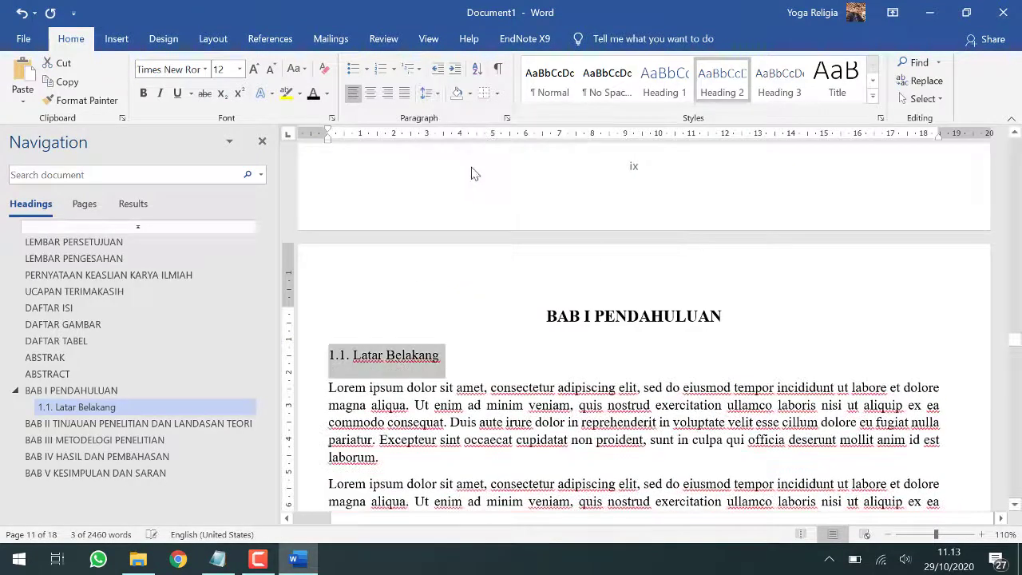
left_click(429, 94)
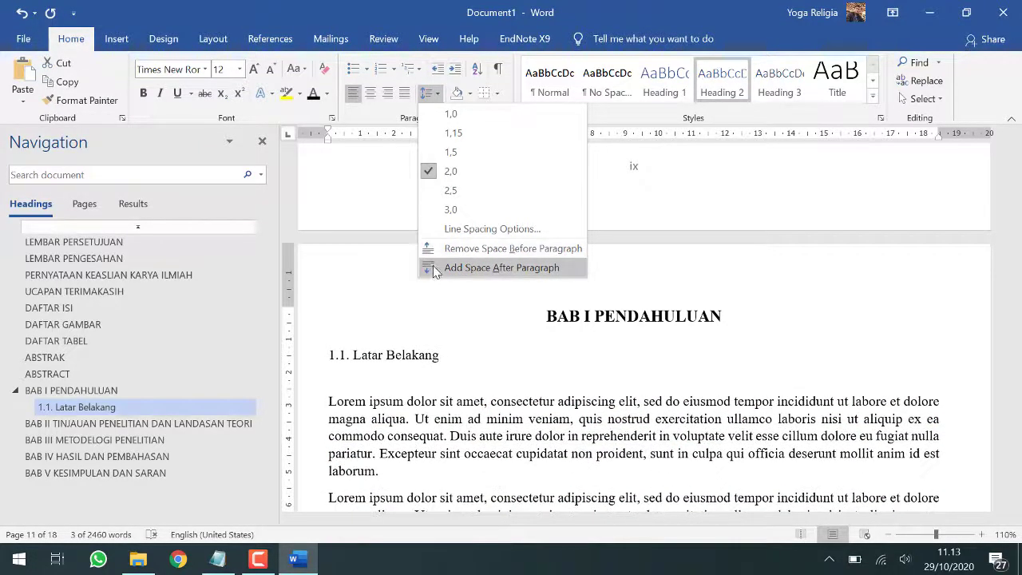
left_click(431, 250)
left_click(435, 94)
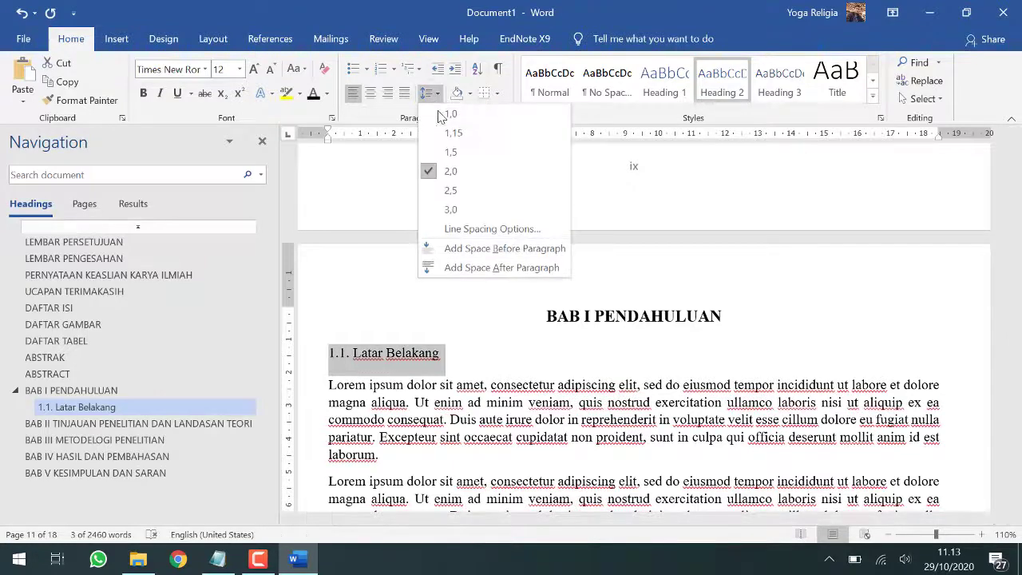
left_click(428, 268)
left_click(144, 93)
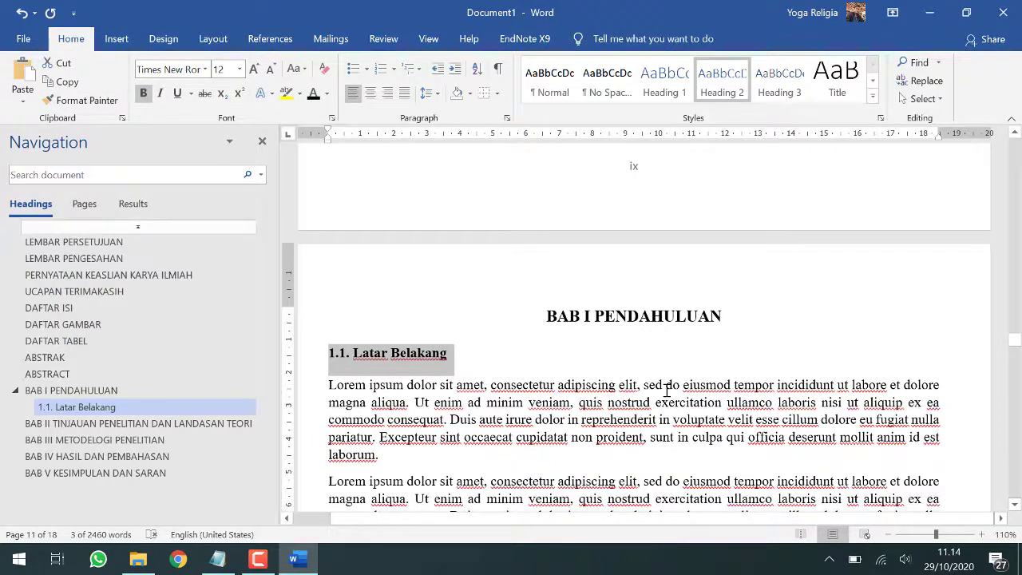
Step: Format the 1.2. Identifikasi Masalah subheading as Heading 2 in bold Times New Roman 12, matching subheading 1.1
scroll(667, 390, "down", 5)
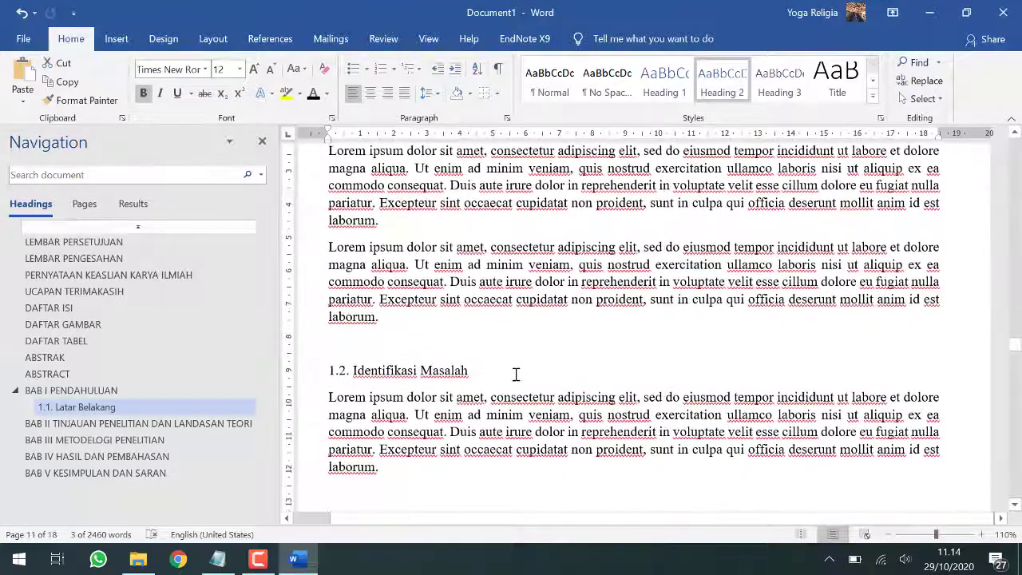
left_click_drag(469, 370, 329, 369)
key("ctrl+alt+2")
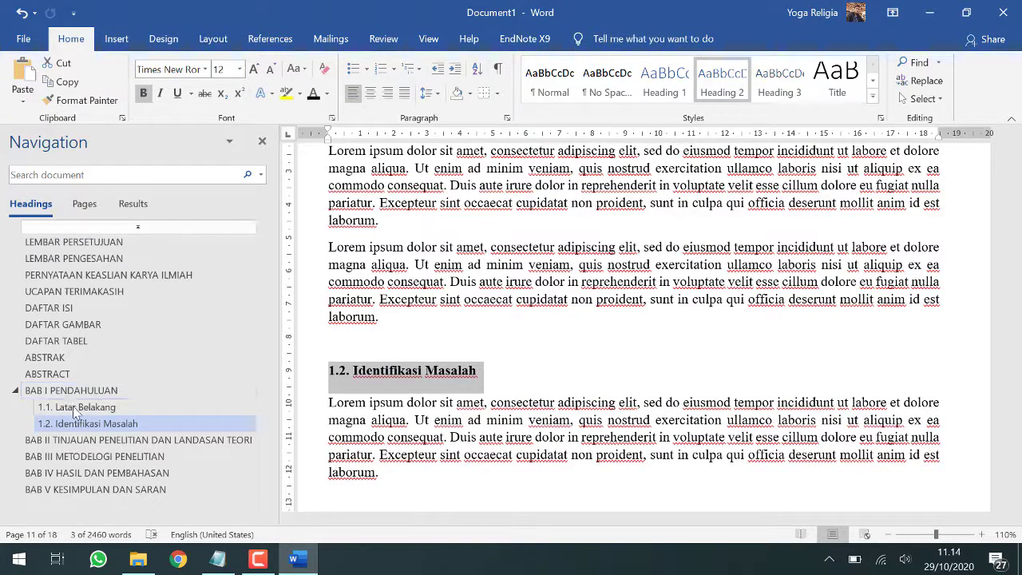
Step: Give the 1.3. Batasan Masalah and 1.4. Rumusan Masalah subheadings the same bold Heading 2 format in Times New Roman 12
scroll(418, 417, "down", 5)
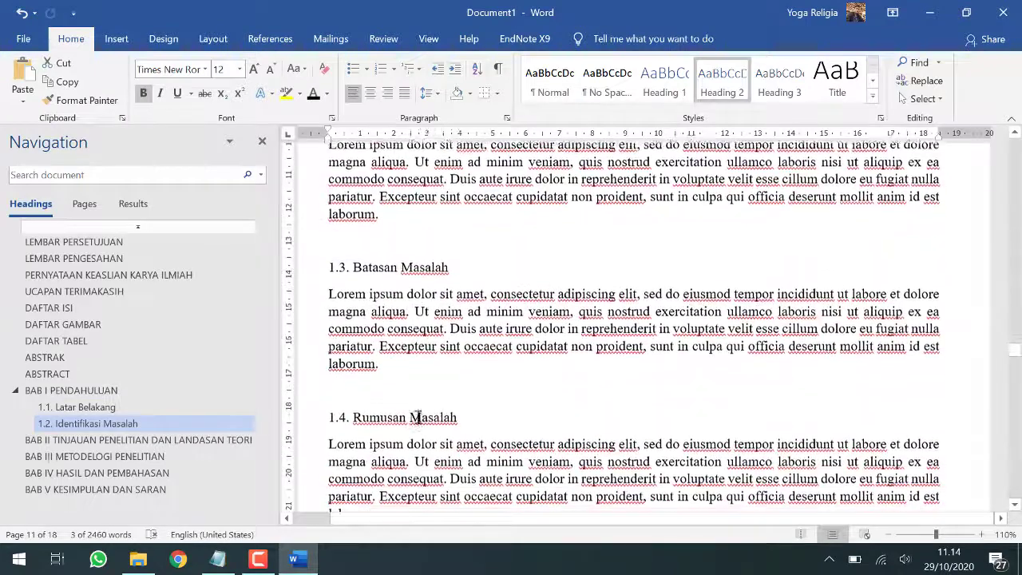
left_click_drag(456, 264, 332, 258)
key("ctrl+alt+2")
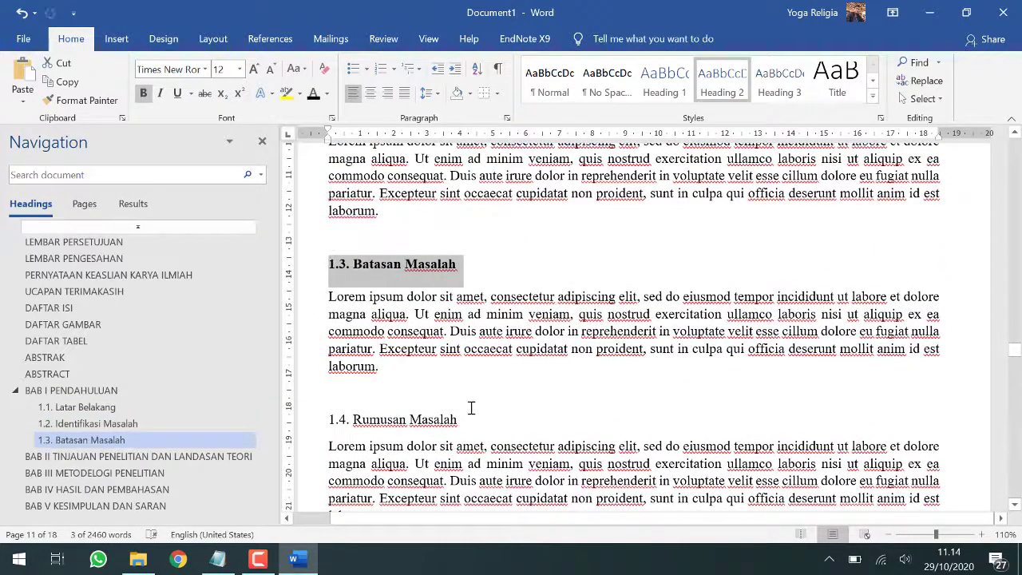
left_click_drag(465, 421, 332, 423)
key("ctrl+alt+2")
scroll(333, 425, "down", 3)
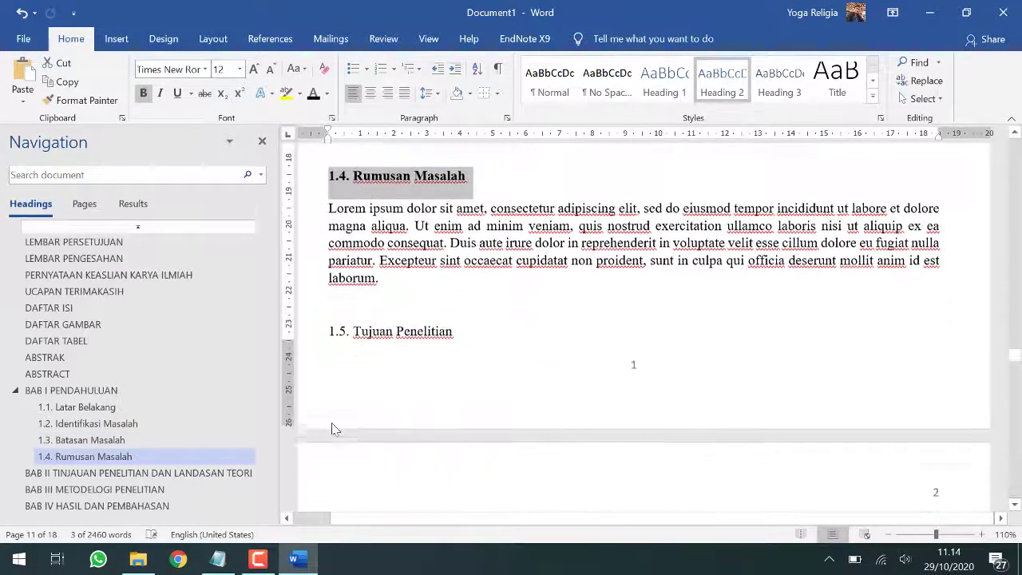
Step: Apply the bold Times New Roman 12 Heading 2 format to the 1.5. Tujuan Penelitian and 1.6. Manfaat Penelitian subheadings
left_click_drag(466, 329, 324, 322)
key("ctrl+alt+2")
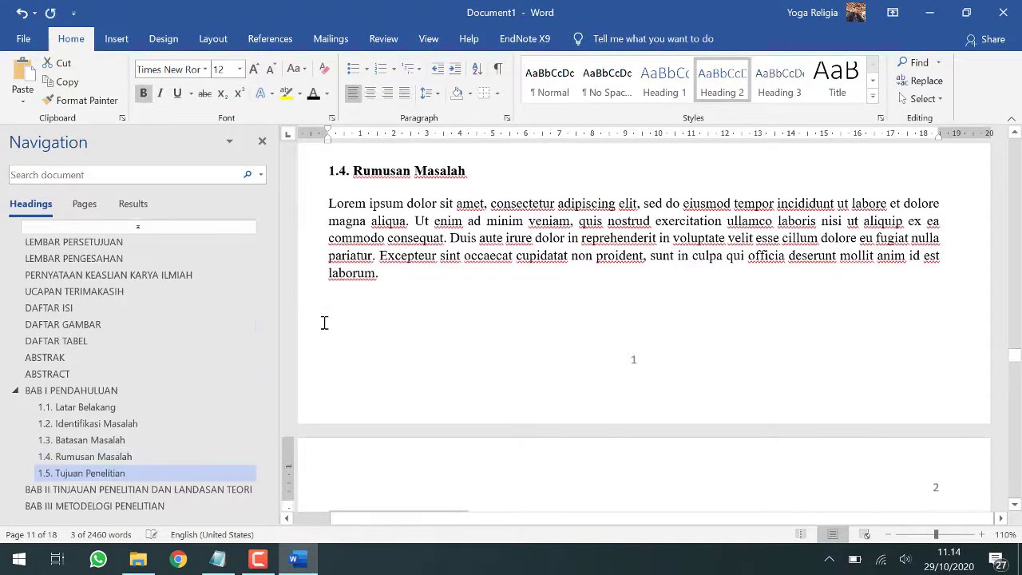
scroll(323, 322, "down", 5)
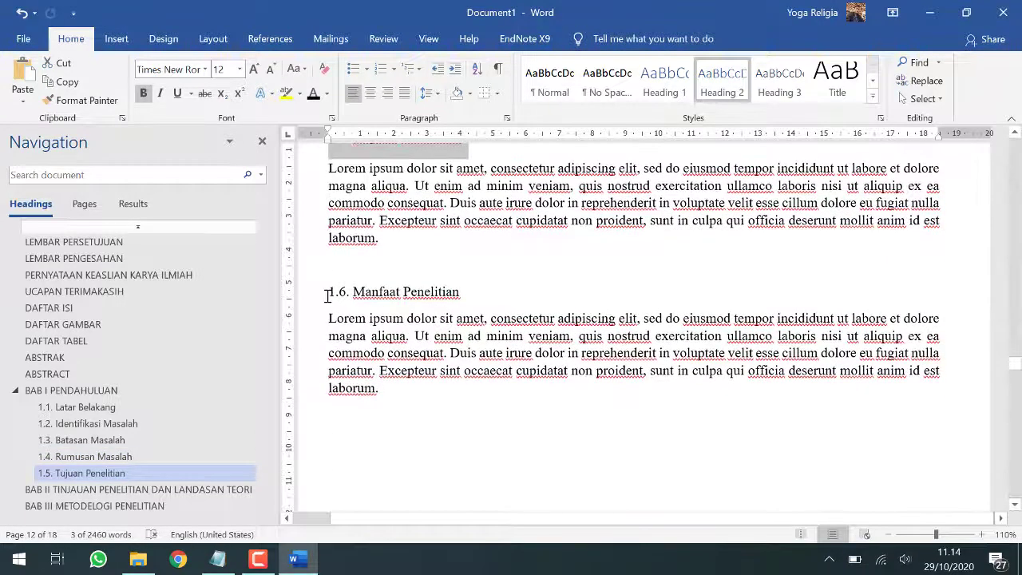
left_click_drag(327, 296, 477, 291)
key("ctrl+alt+2")
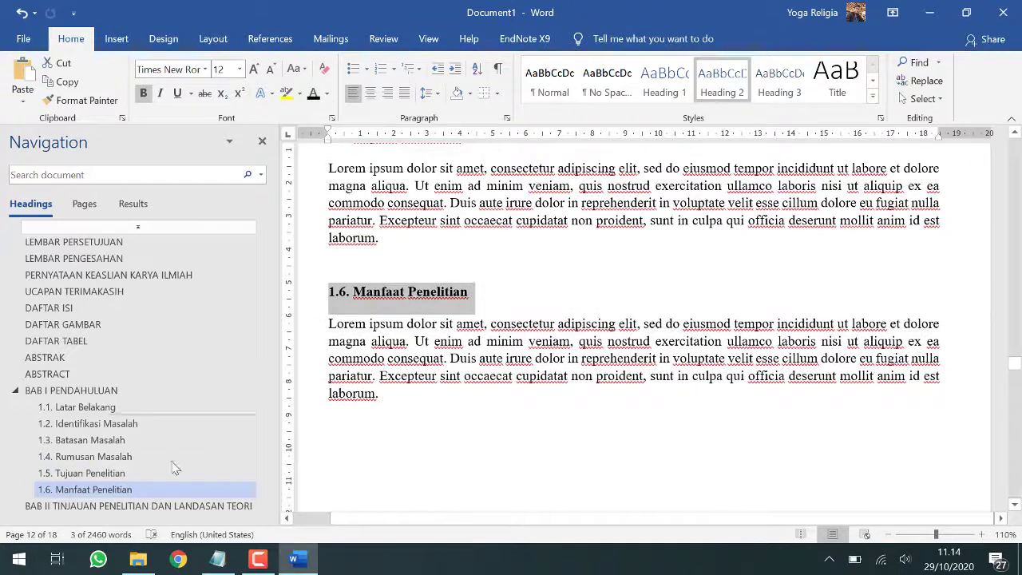
Step: Apply the same bold Heading 2 format to all subheadings of chapters II to V, from 2.1. Tinjauan Pustaka through 5.2. Saran
scroll(163, 461, "down", 1)
left_click(163, 461)
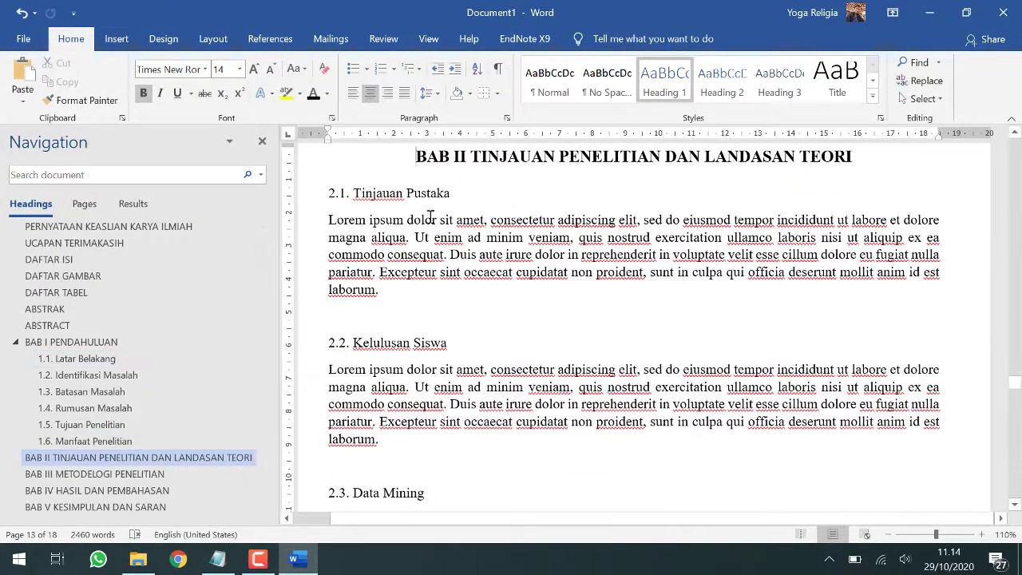
left_click_drag(457, 194, 319, 194)
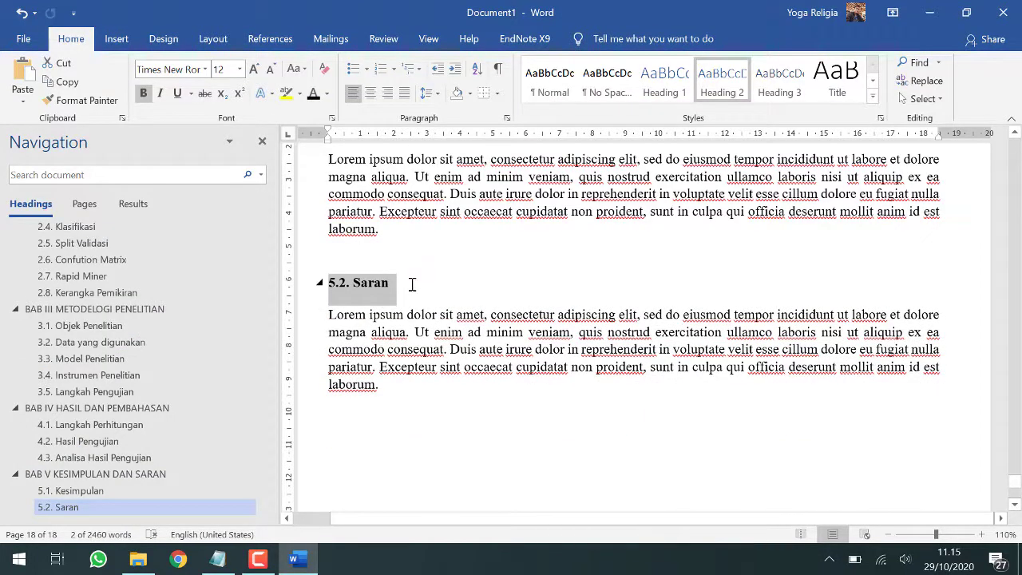
Step: Review the chapter subheadings in the heading list and on the pages, narrowing the Navigation pane for more document space
scroll(412, 285, "up", 1)
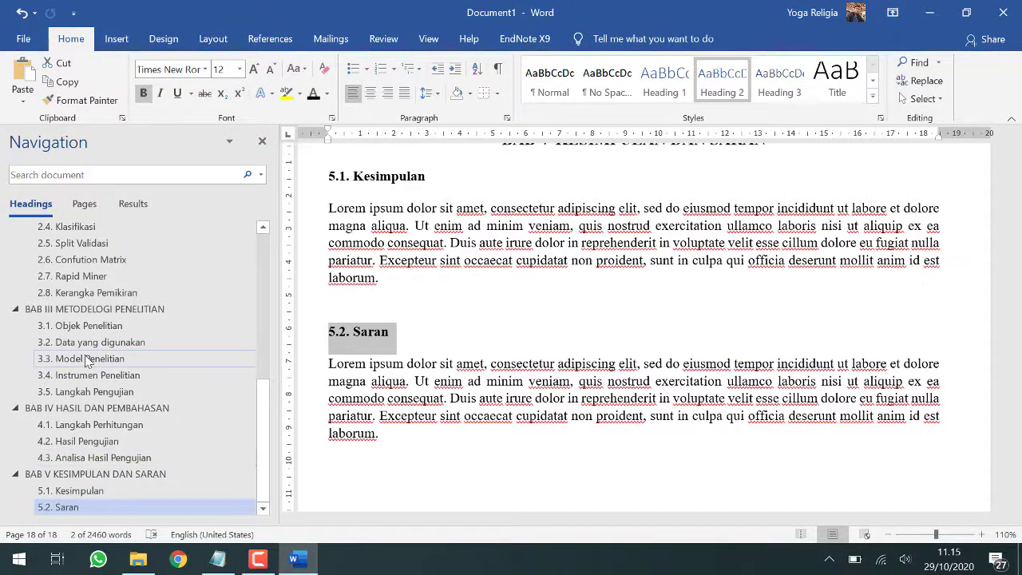
scroll(88, 344, "up", 5)
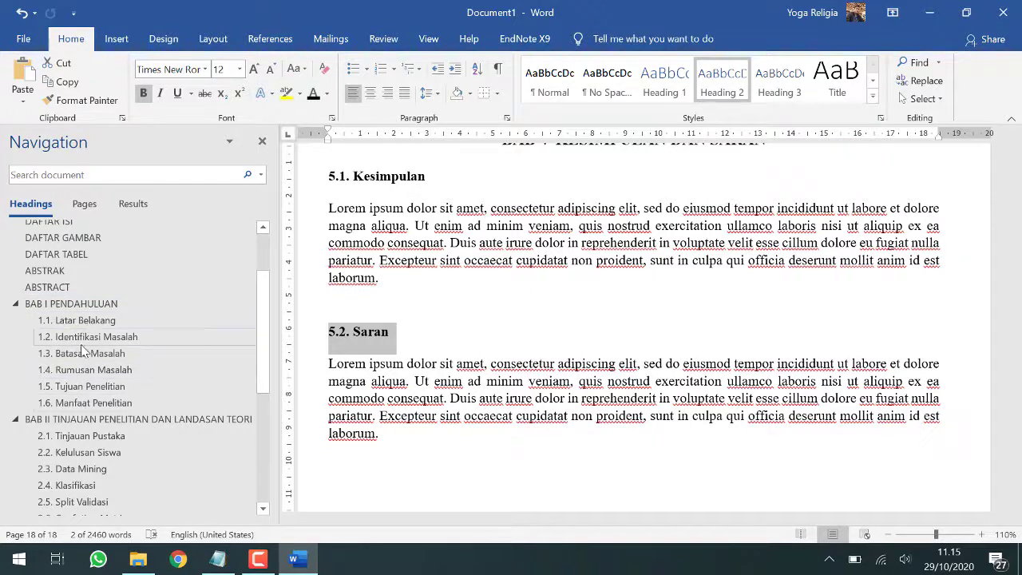
scroll(95, 383, "down", 1)
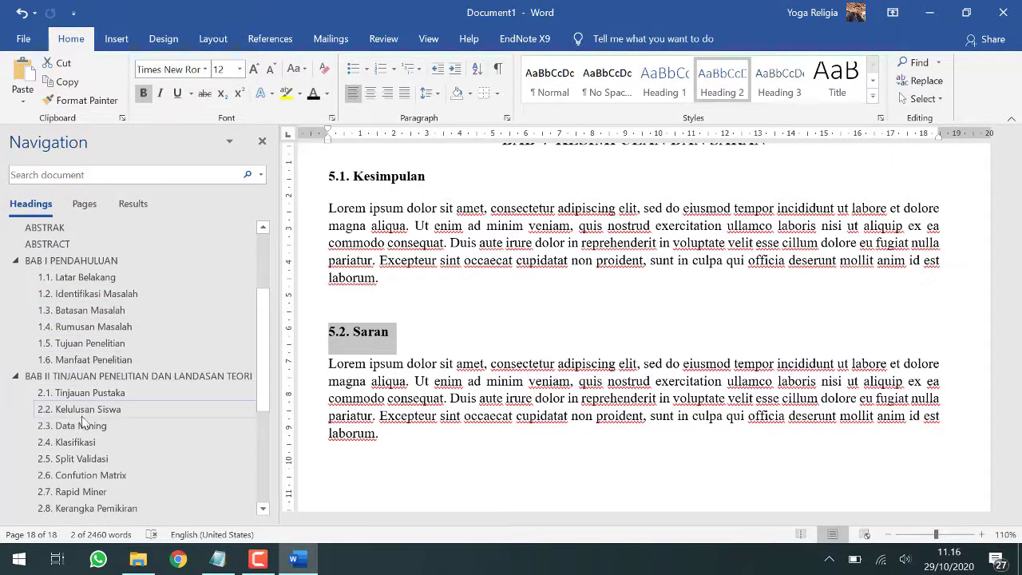
scroll(76, 451, "down", 5)
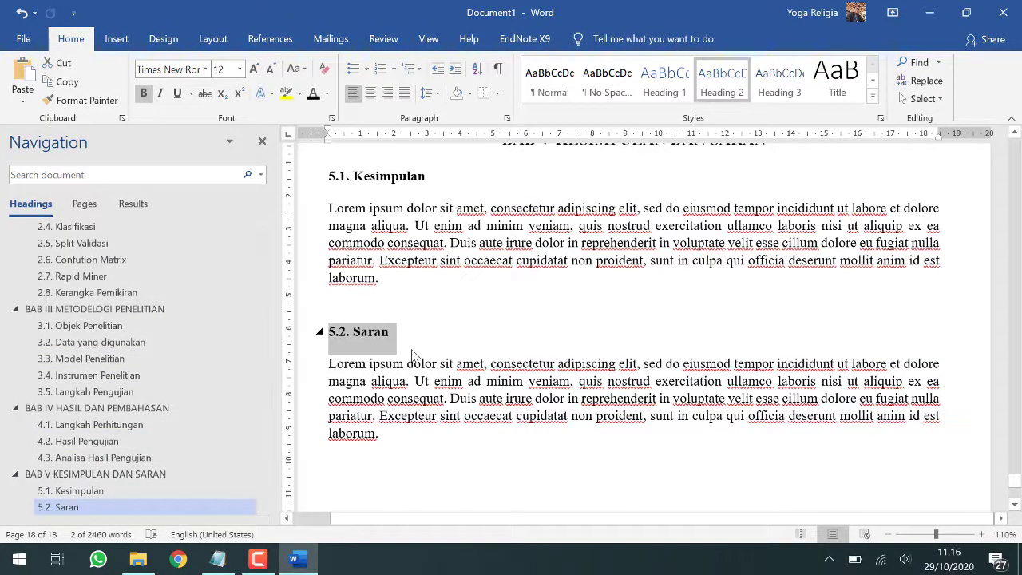
scroll(413, 355, "up", 10)
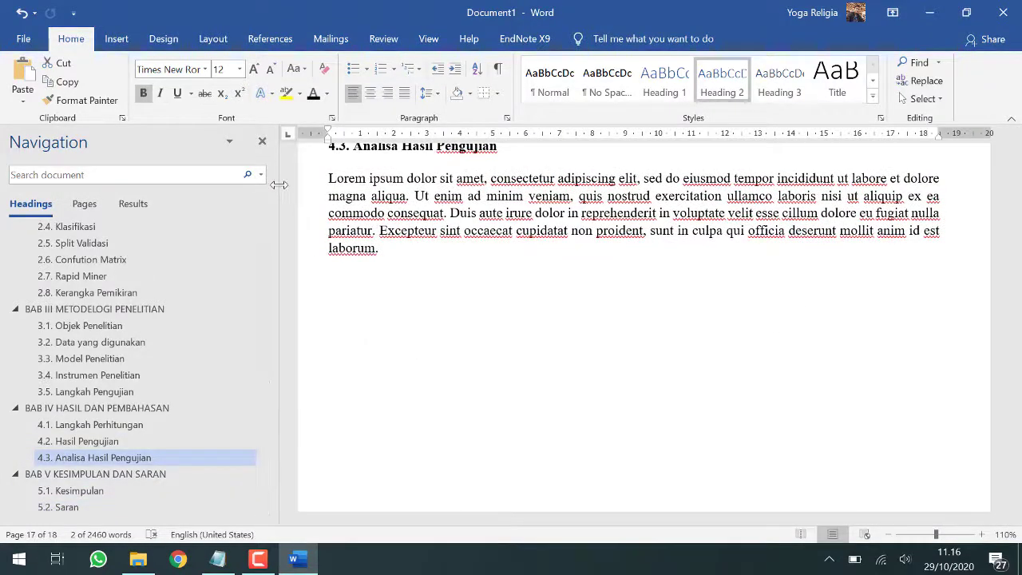
left_click_drag(278, 184, 241, 184)
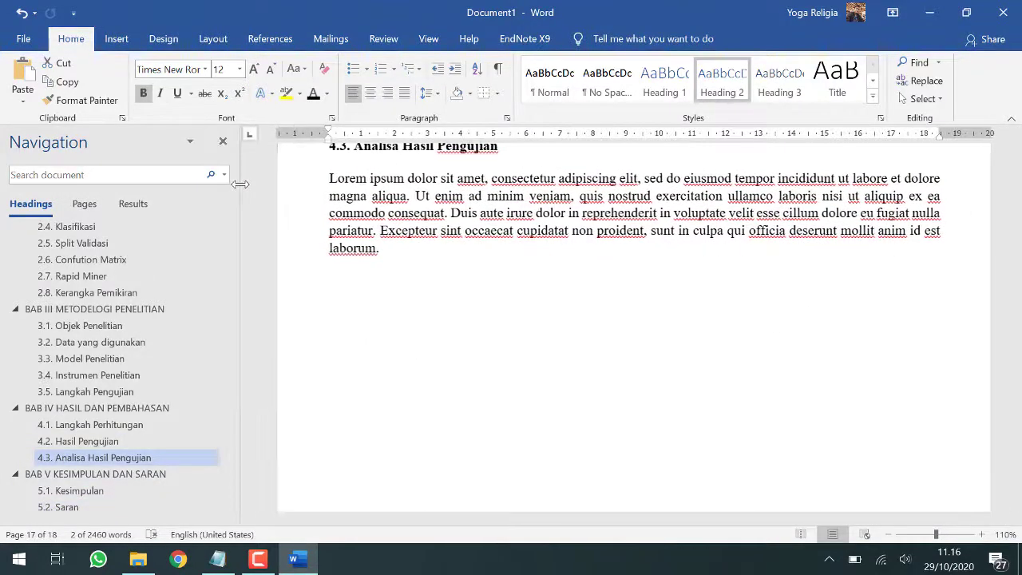
scroll(390, 252, "up", 5)
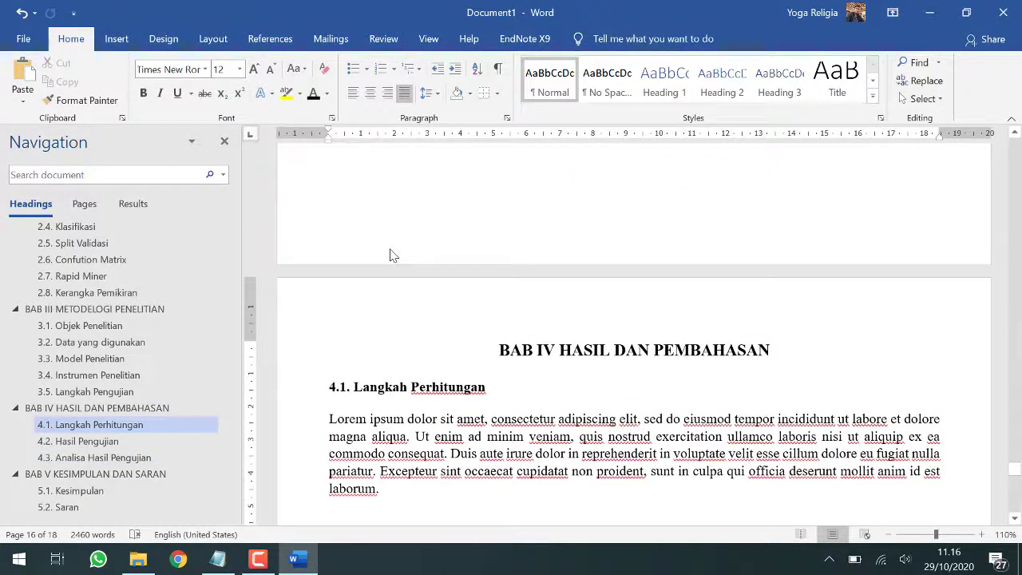
scroll(390, 251, "up", 10)
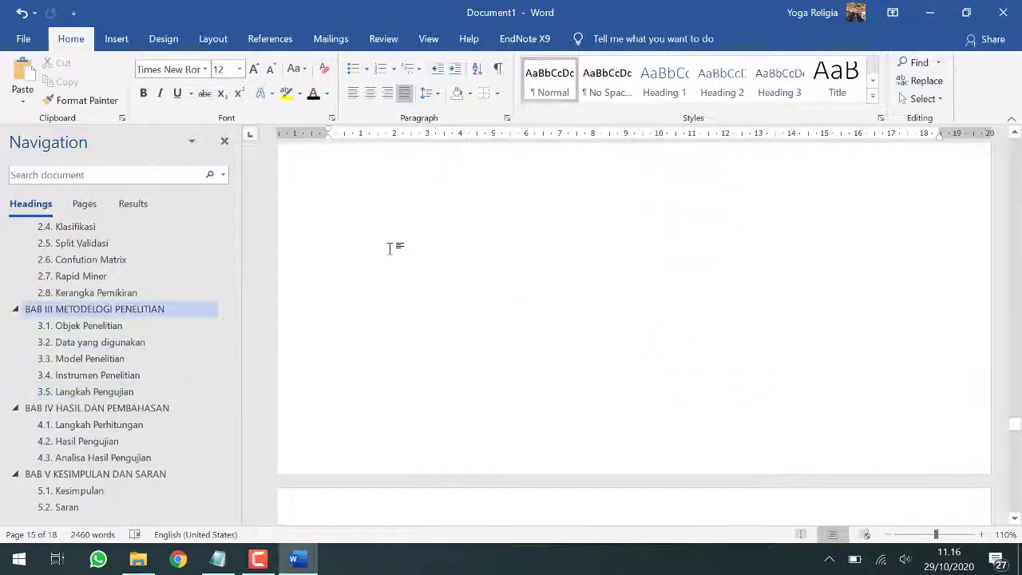
scroll(391, 249, "up", 5)
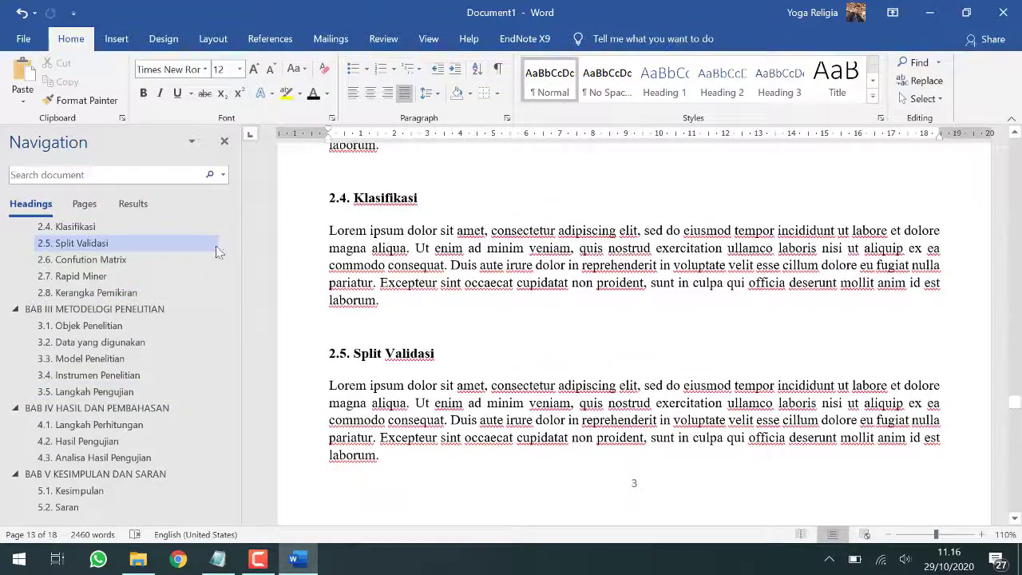
scroll(141, 246, "up", 7)
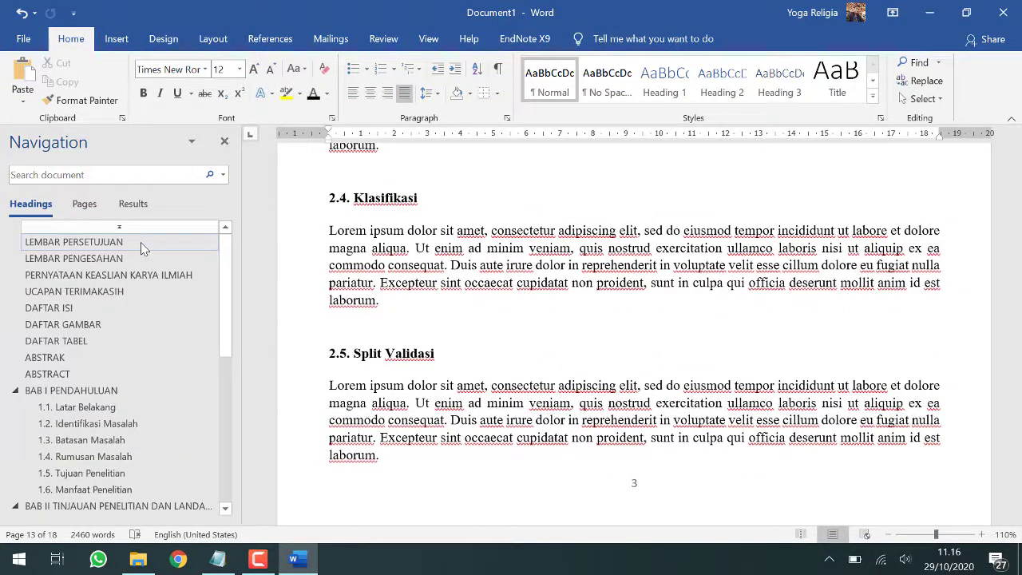
Step: Select the whole document and choose A4 as the paper size for the selected sections in Page Setup
left_click(140, 244)
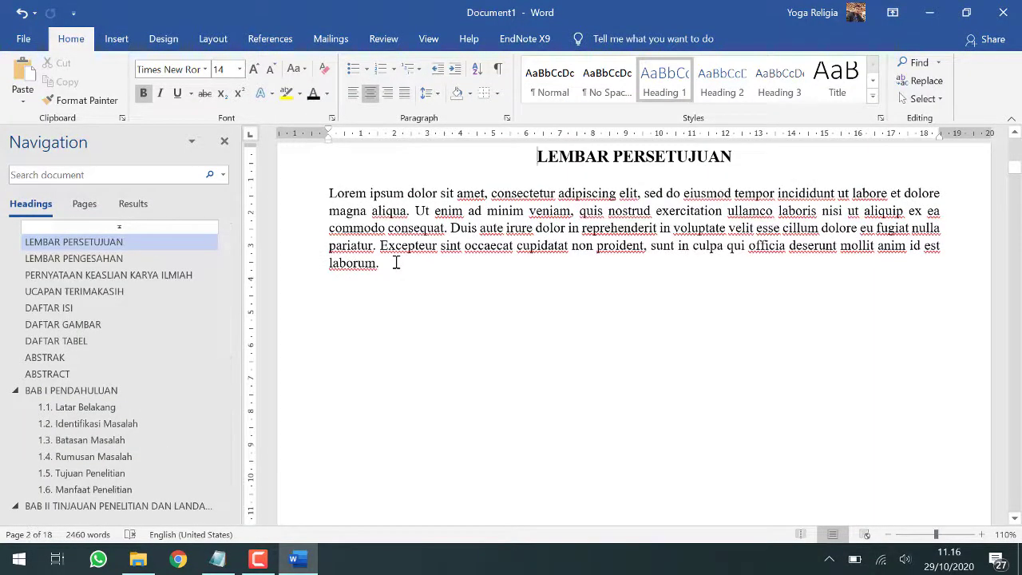
key("ctrl+a")
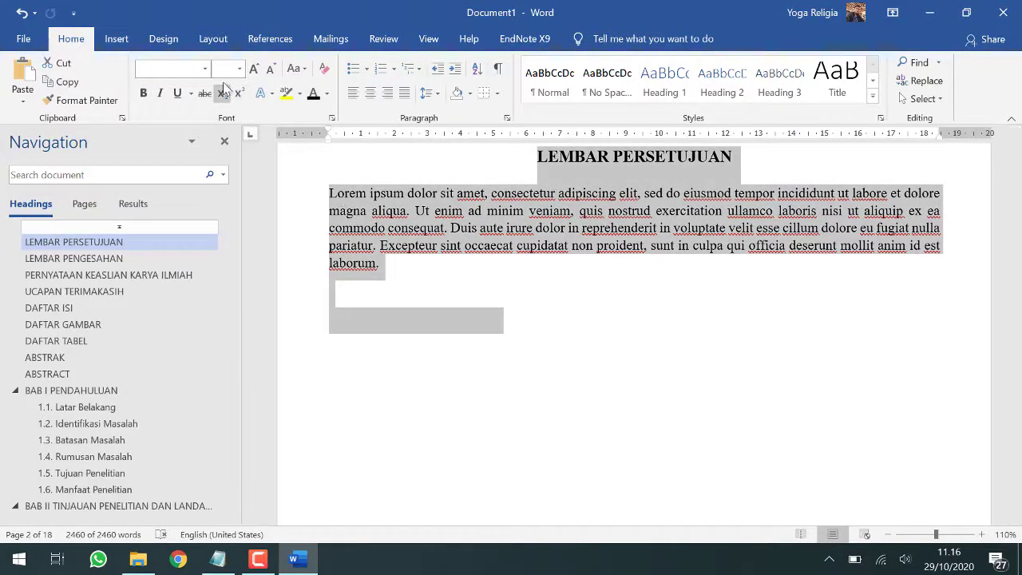
left_click(214, 41)
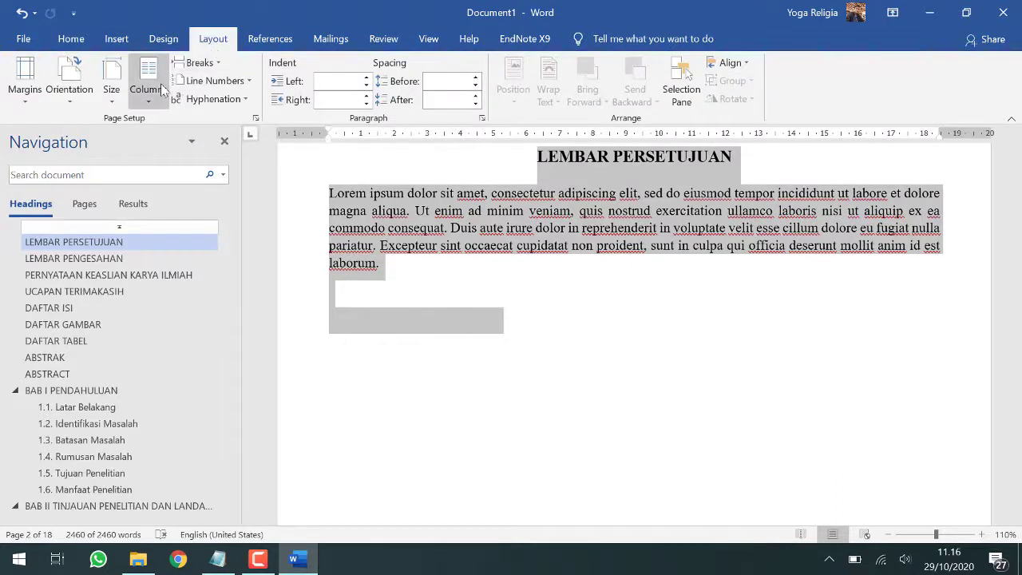
left_click(112, 100)
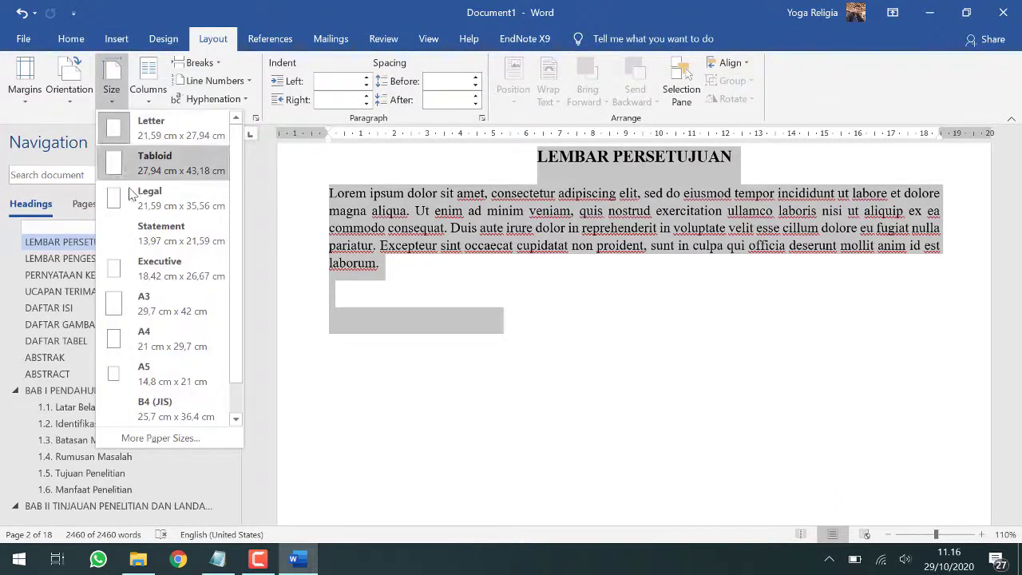
left_click(156, 439)
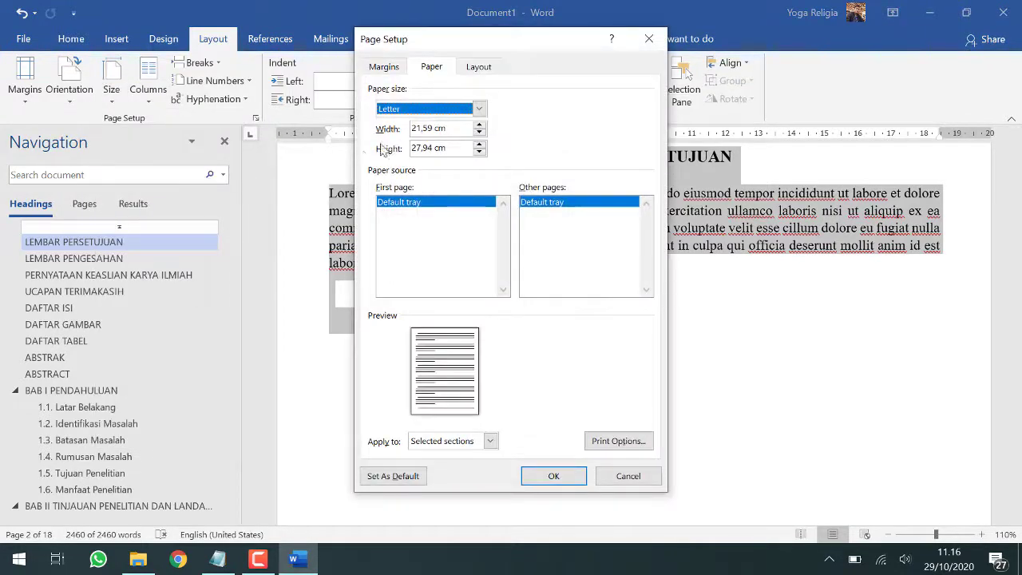
left_click(478, 111)
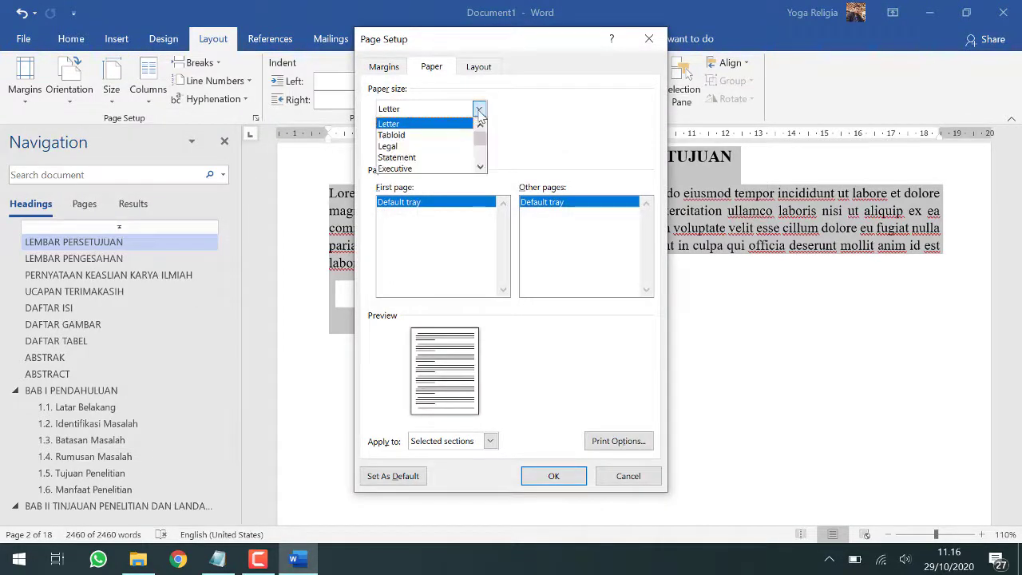
left_click(480, 167)
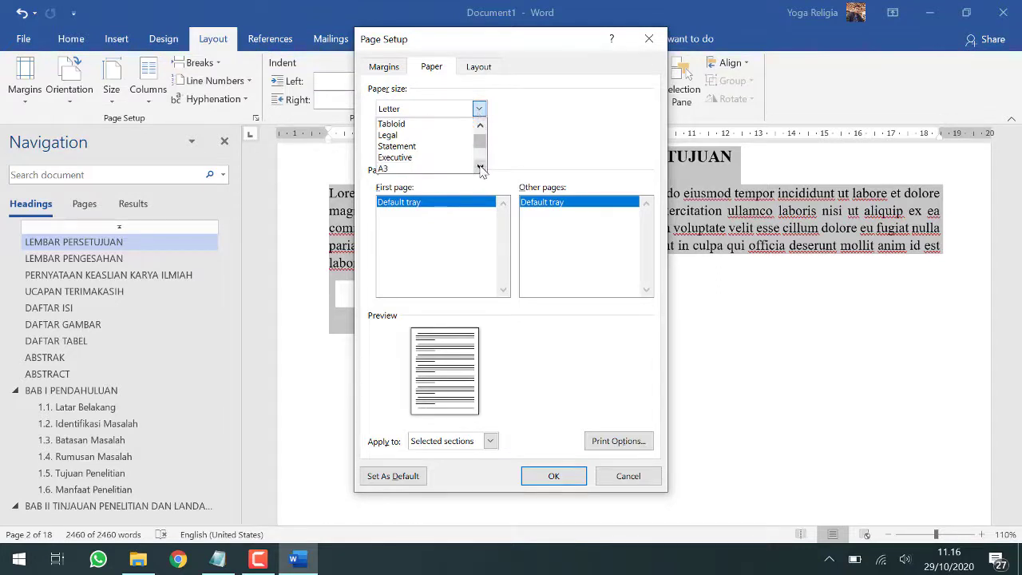
left_click(480, 167)
left_click(439, 169)
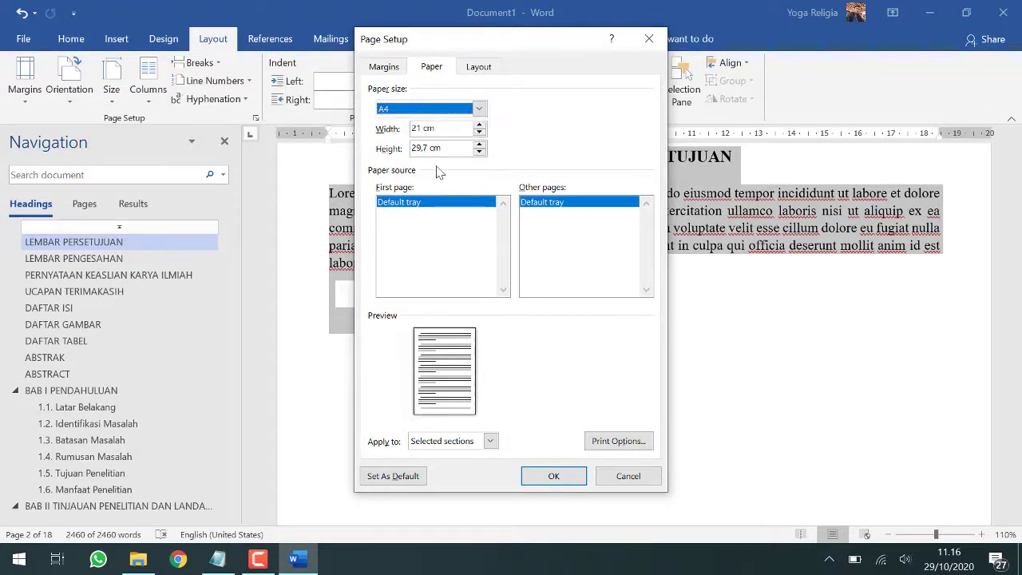
Step: Set the top, bottom, left and right margins to 3 cm for the selected sections and apply the page setup
left_click(383, 67)
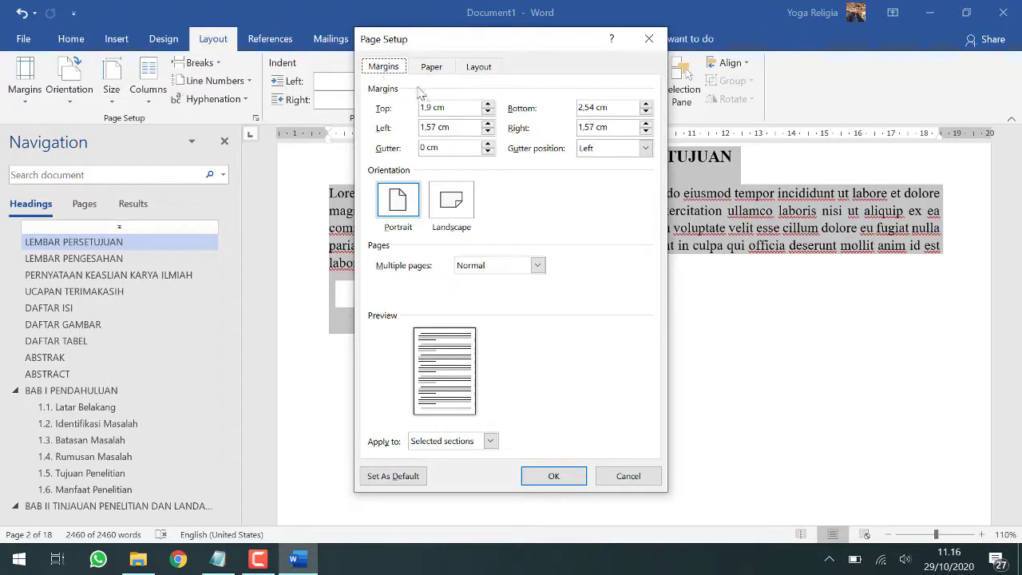
left_click(435, 107)
double_click(436, 107)
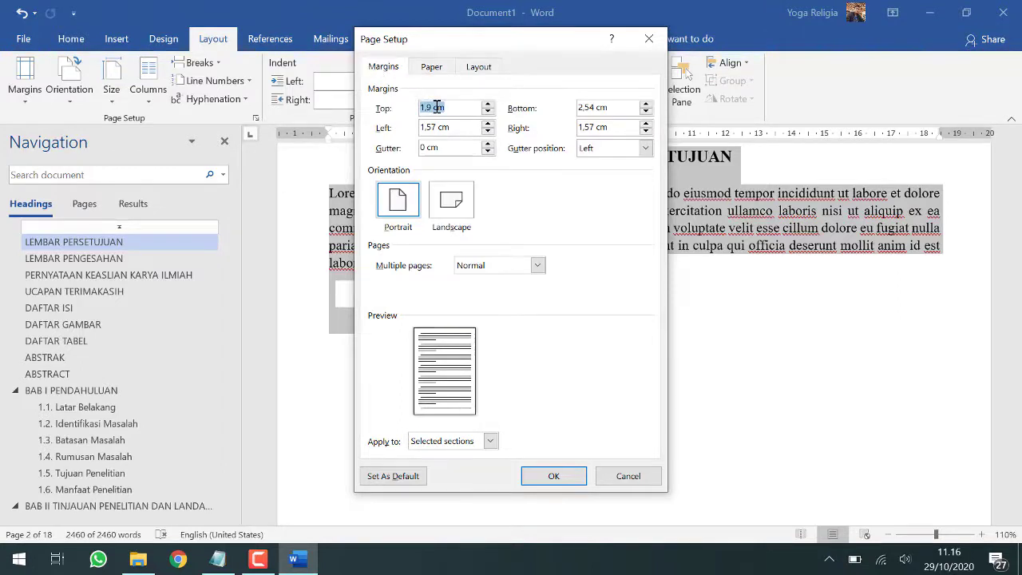
type("3")
key("Tab")
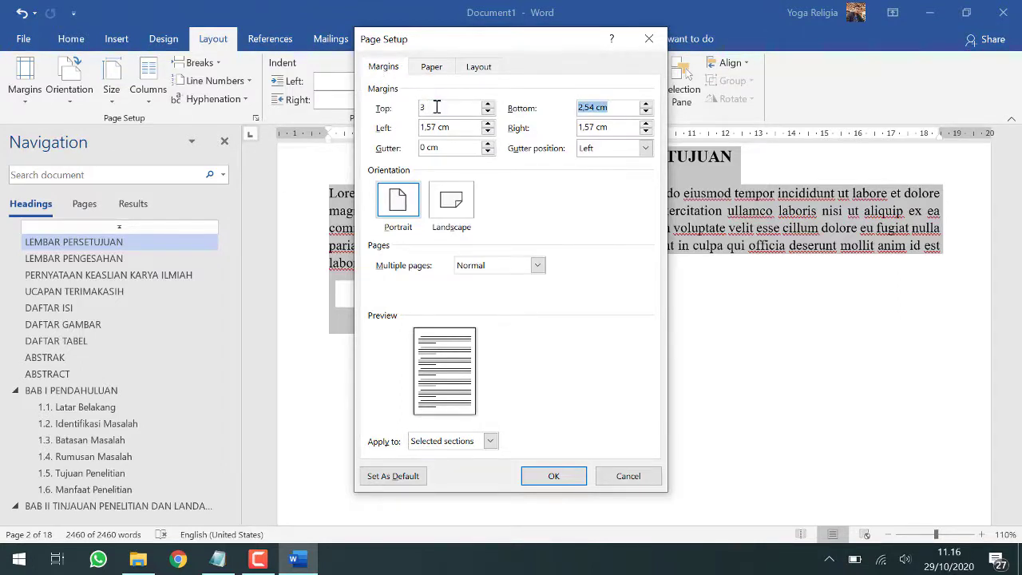
type("3")
key("Tab")
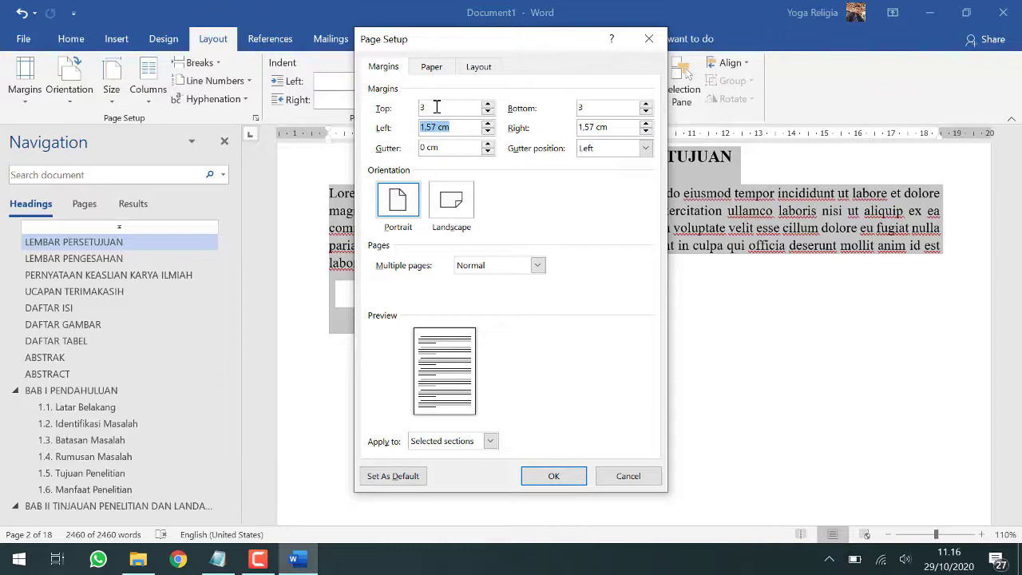
type("3")
key("Tab")
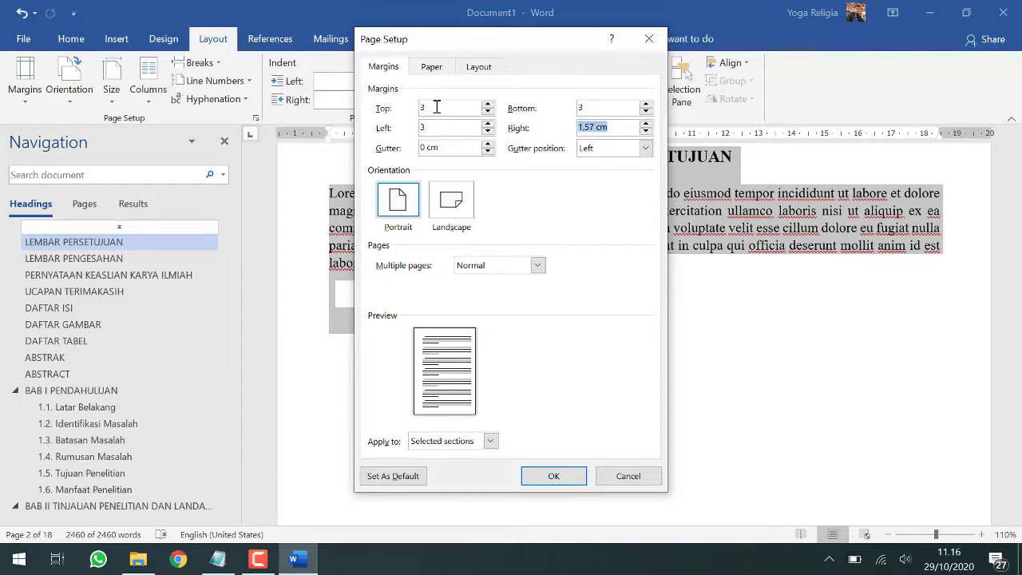
type("3")
left_click(548, 477)
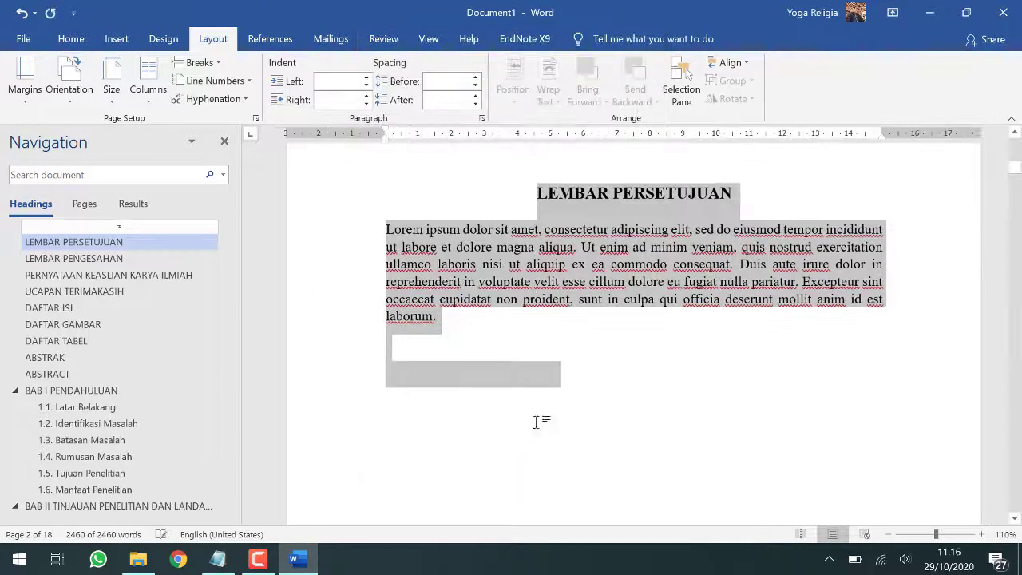
Step: Set the line spacing of the whole selected document to 2.0
scroll(546, 360, "down", 3)
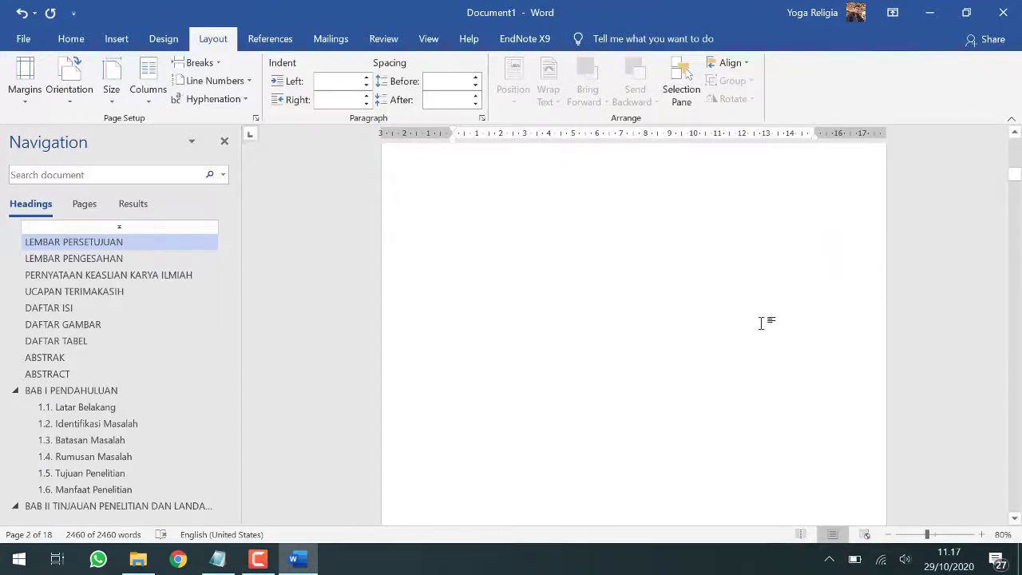
scroll(763, 327, "up", 3)
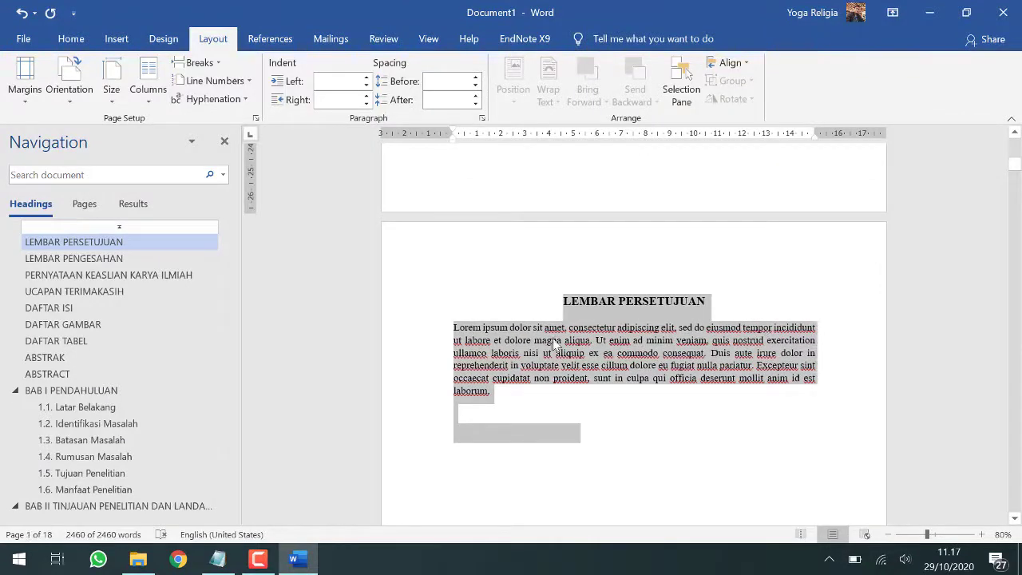
scroll(587, 353, "down", 3)
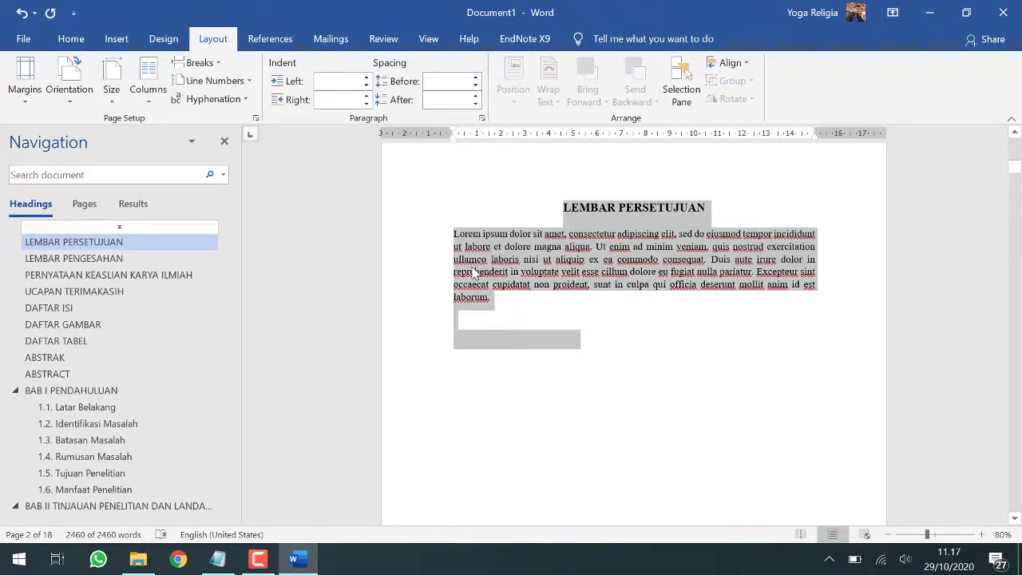
left_click(76, 41)
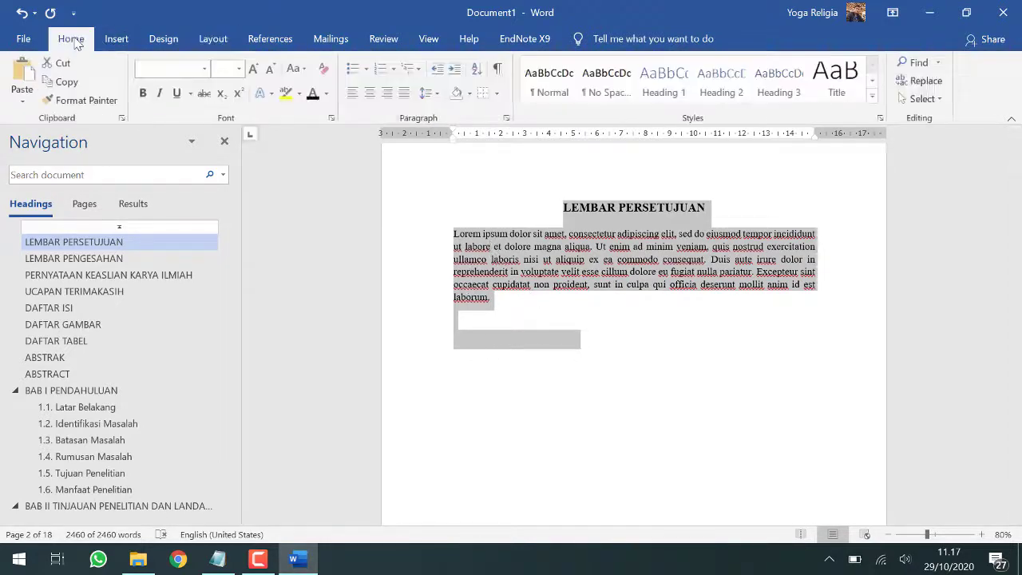
left_click(438, 96)
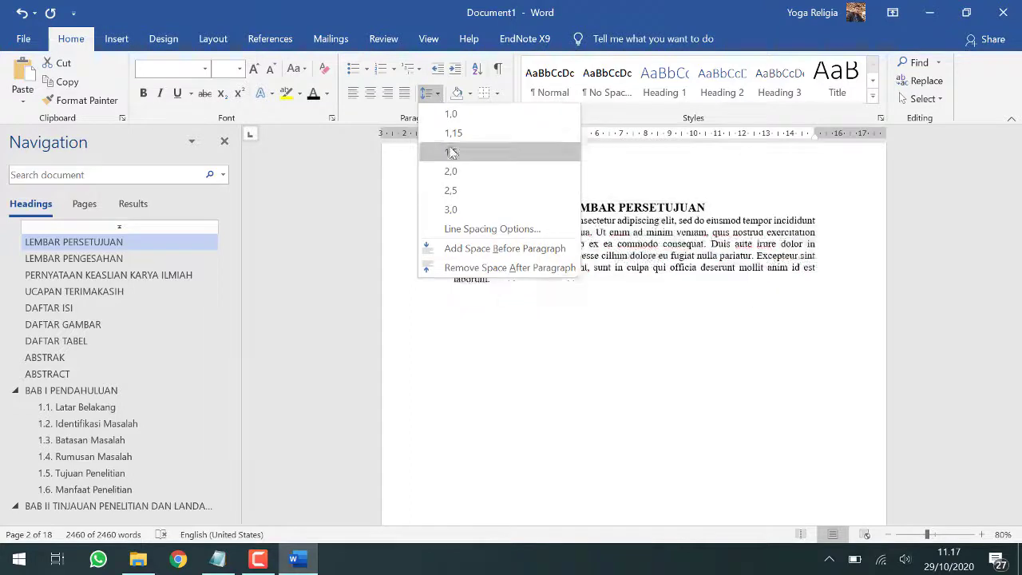
left_click(451, 172)
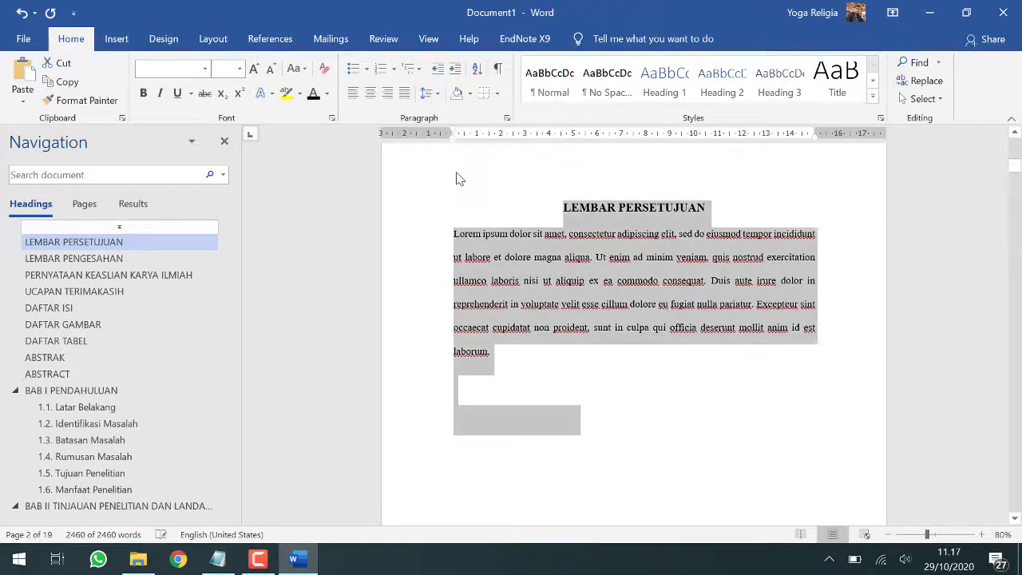
Step: Remove the space after paragraphs throughout the selected document and clear the selection
left_click(438, 94)
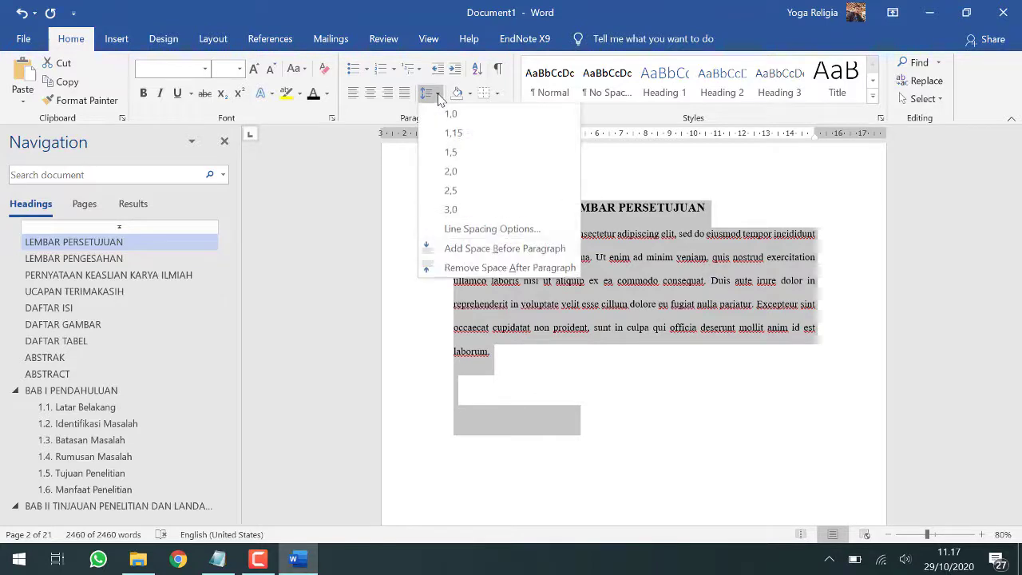
left_click(432, 270)
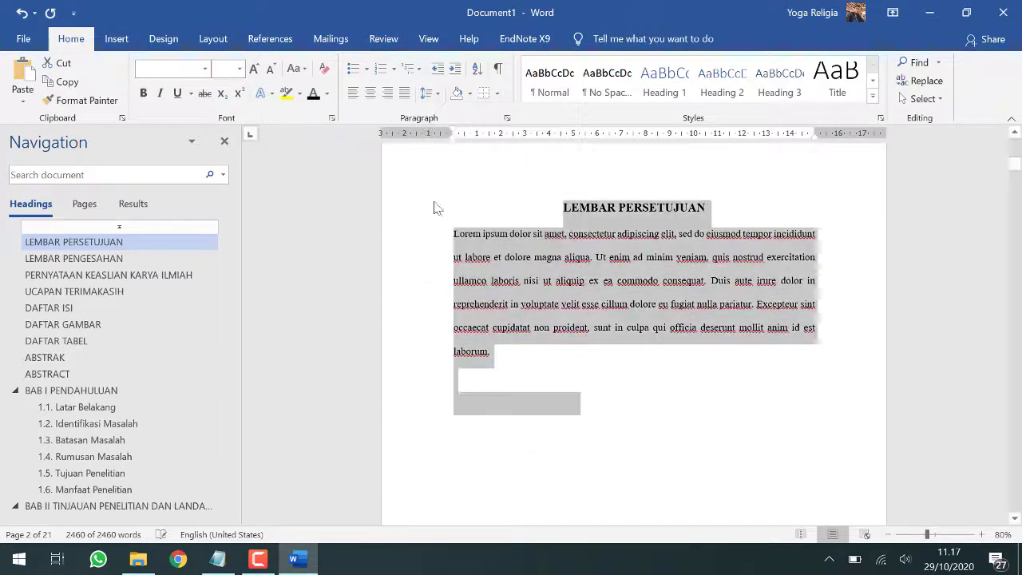
left_click(429, 94)
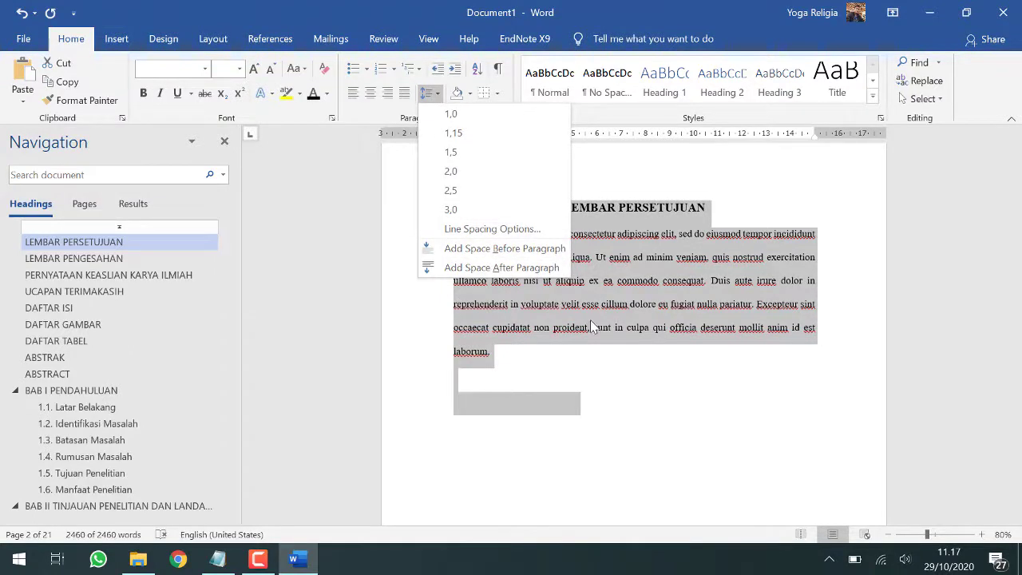
left_click(613, 353)
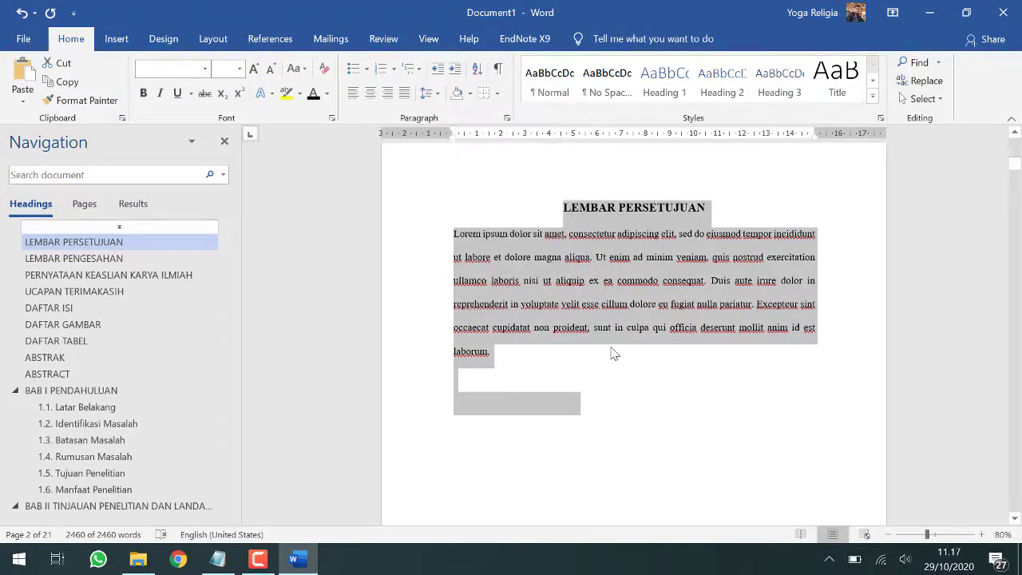
left_click(612, 350)
left_click(505, 329)
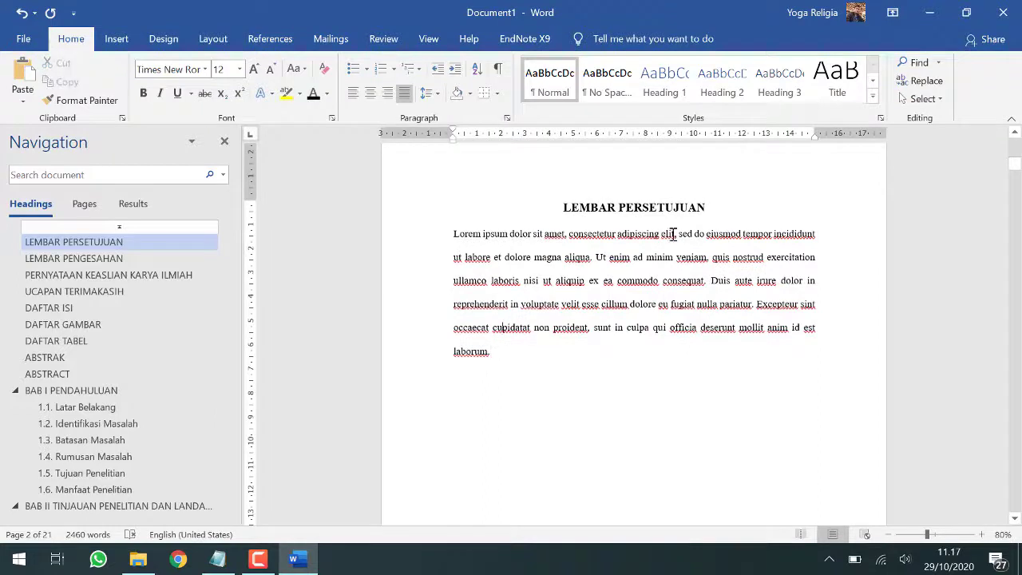
Step: Add a blank line below the LEMBAR PERSETUJUAN heading and another below the BAB I PENDAHULUAN heading
left_click(452, 233)
key("Return")
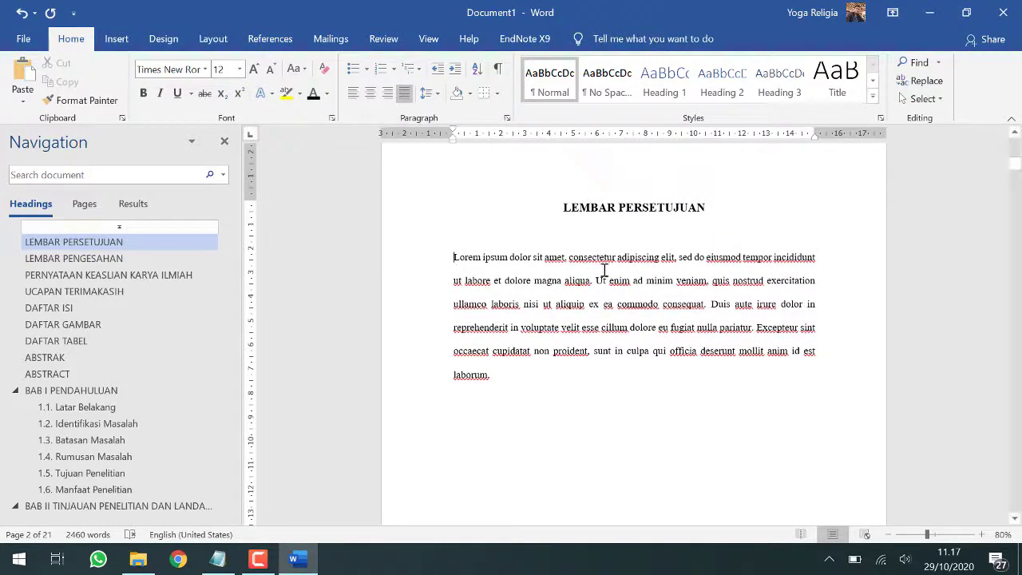
scroll(606, 343, "down", 20)
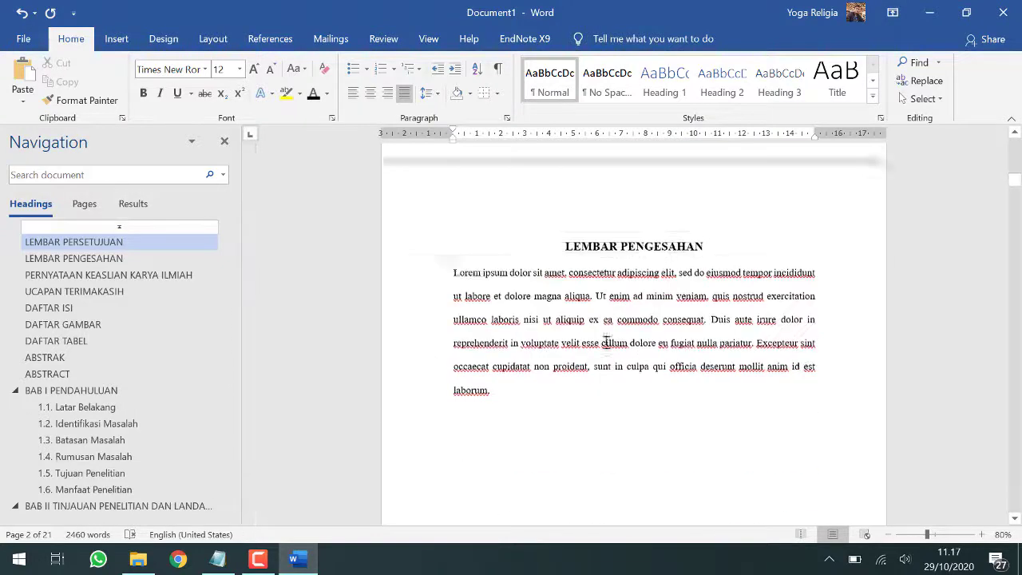
scroll(607, 343, "down", 20)
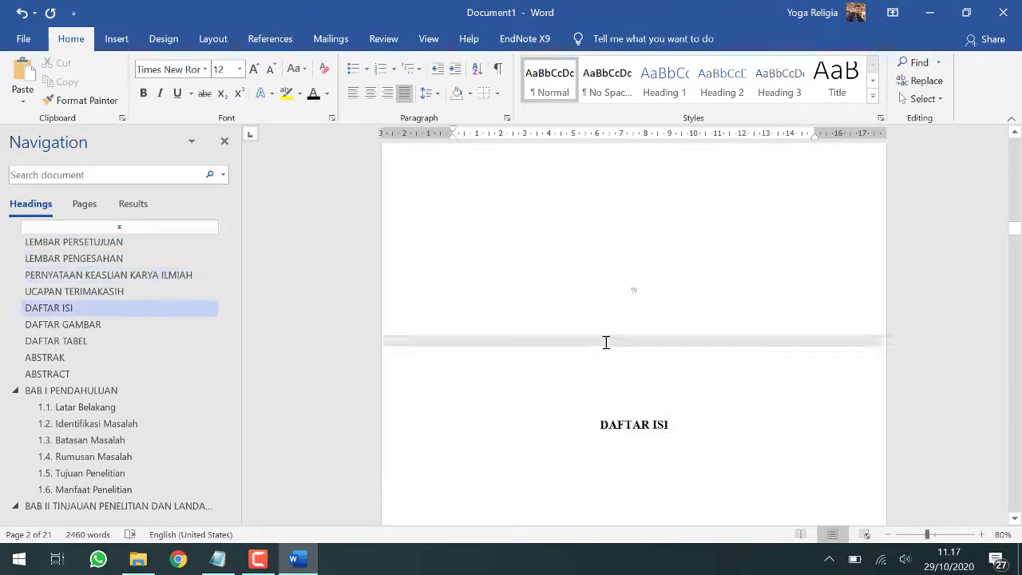
scroll(606, 343, "down", 20)
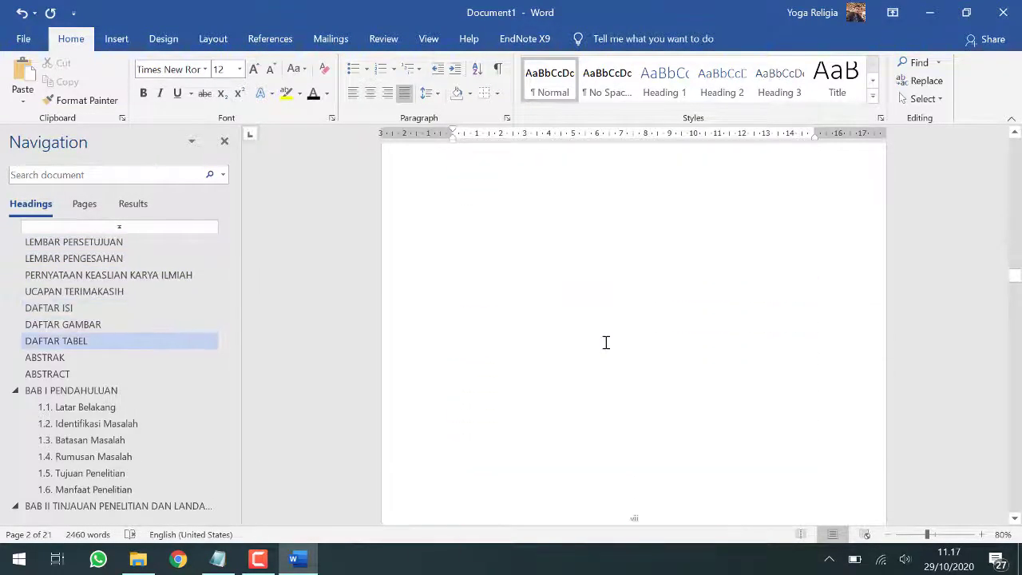
scroll(606, 342, "down", 20)
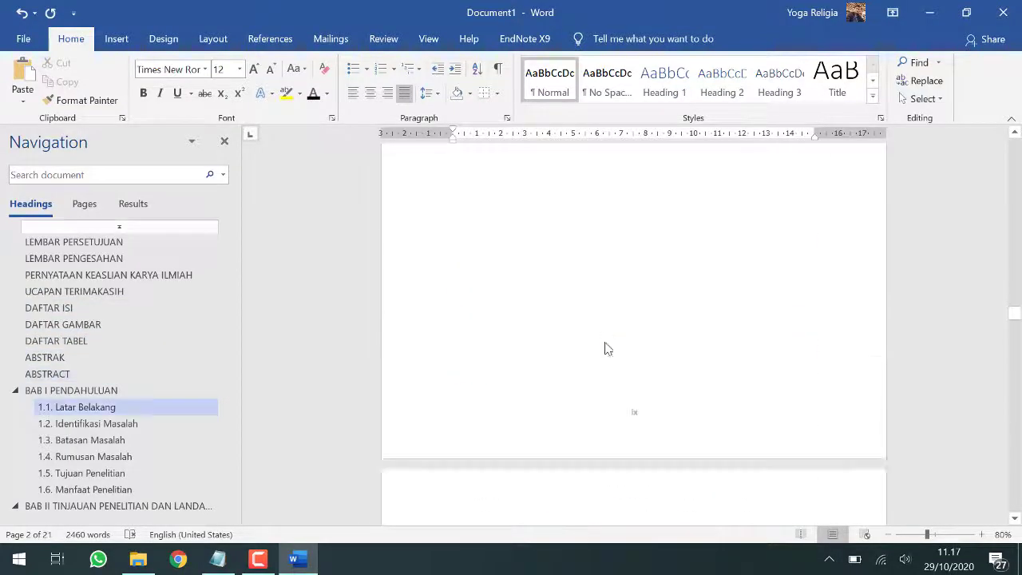
scroll(607, 342, "up", 5)
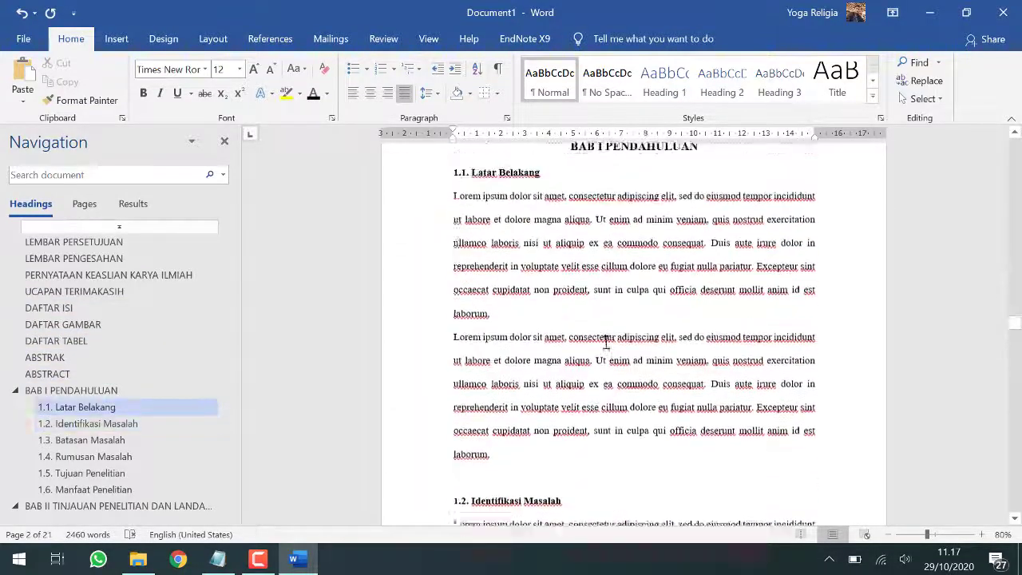
scroll(606, 342, "up", 2)
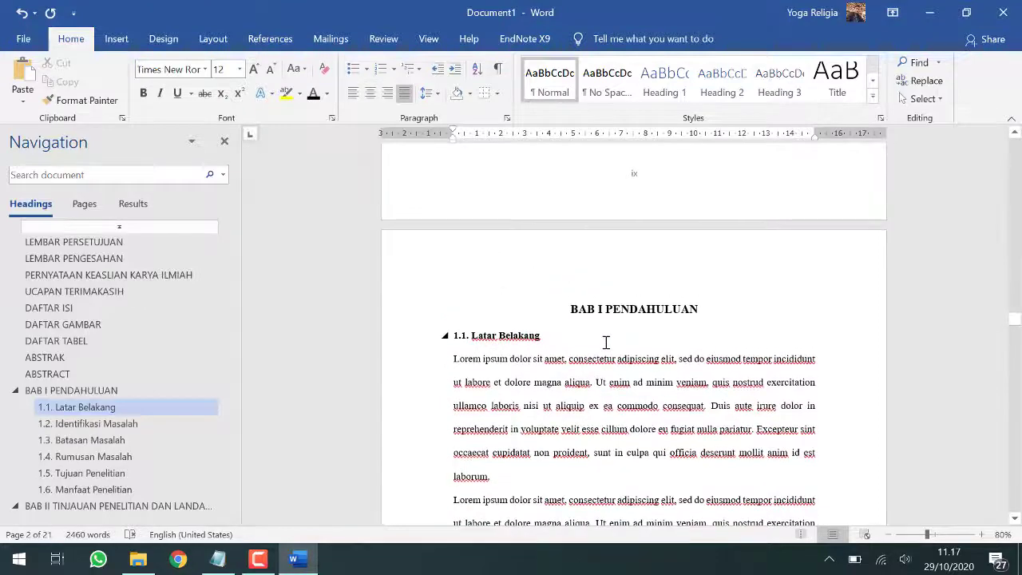
left_click(489, 326)
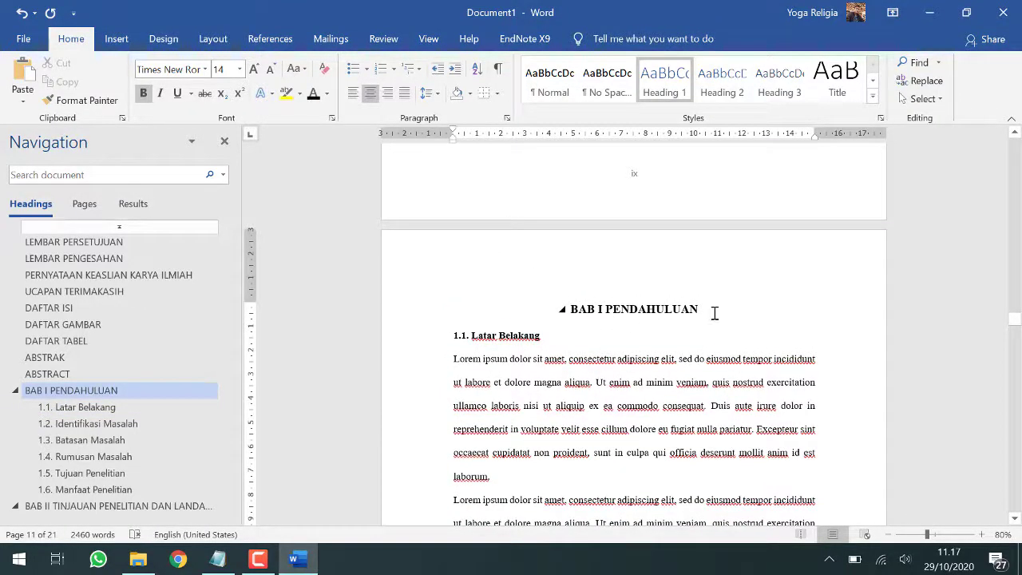
key("Return")
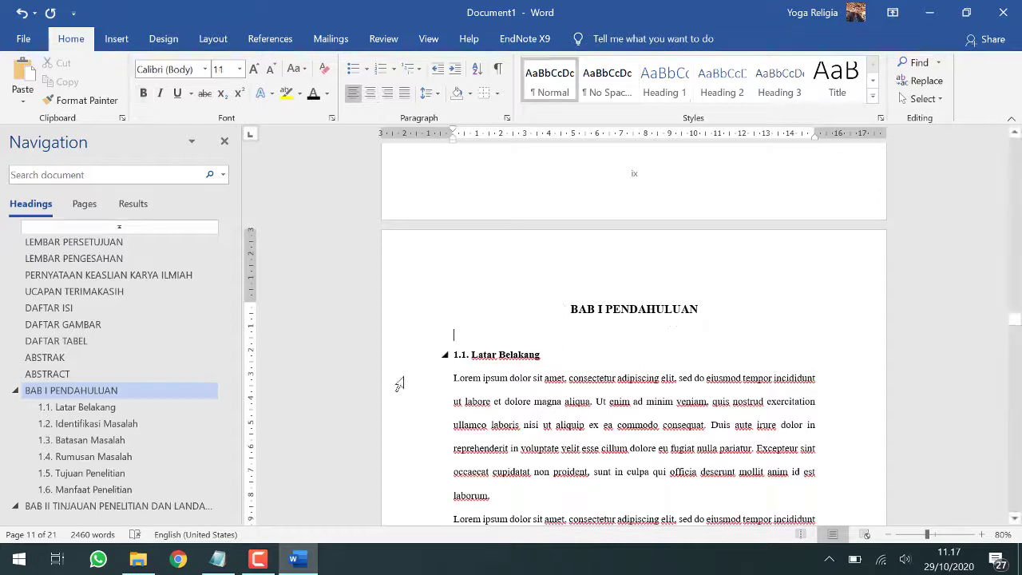
Step: Insert the Automatic Table 1 table of contents on a new line below the DAFTAR ISI heading
left_click(48, 310)
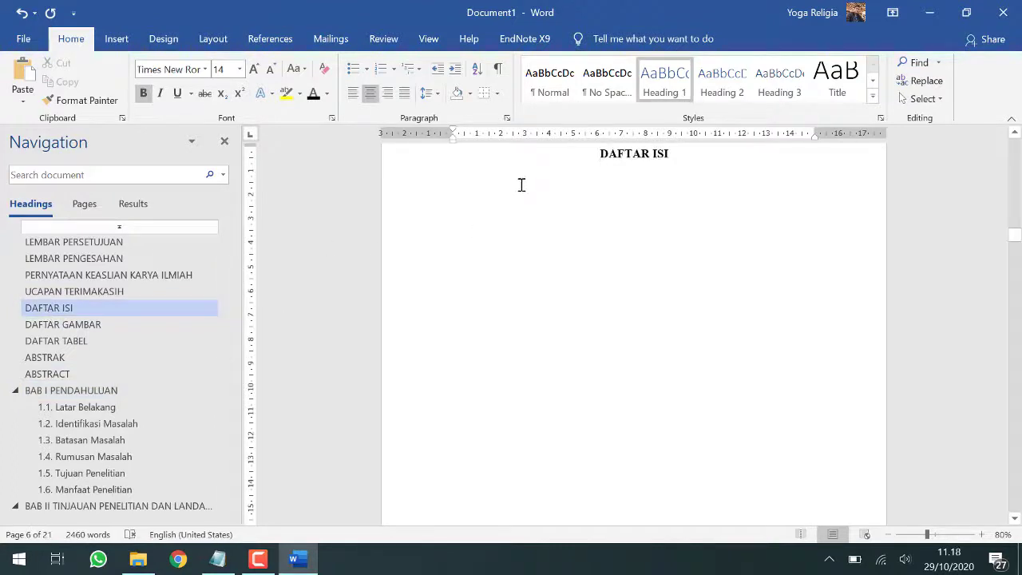
key("End")
key("Return")
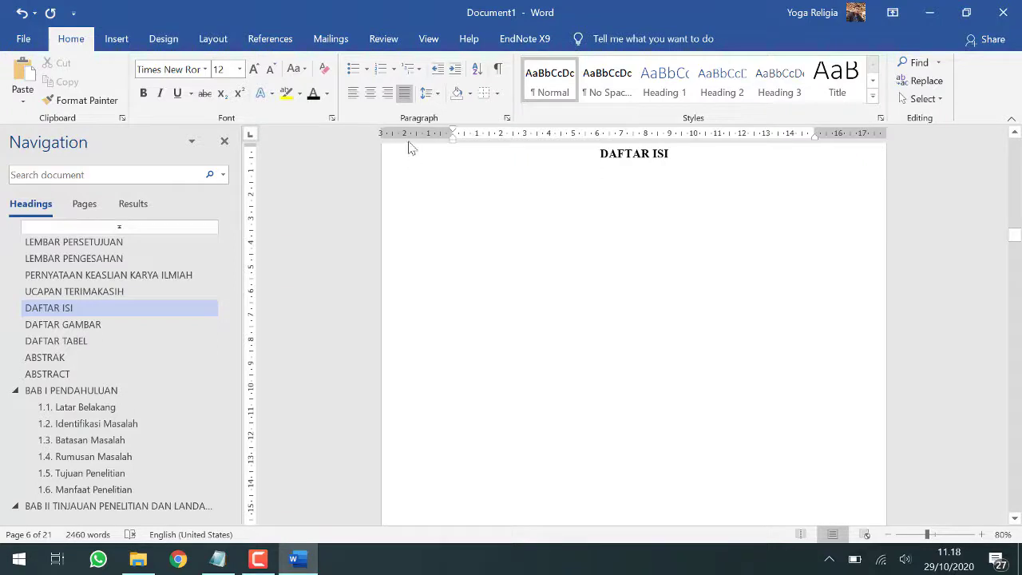
left_click(289, 46)
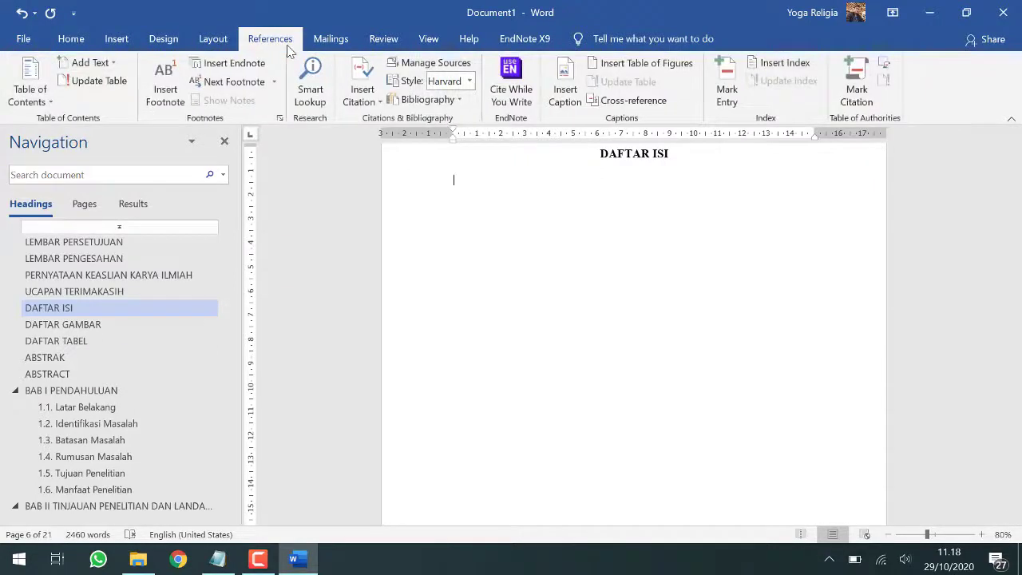
left_click(49, 101)
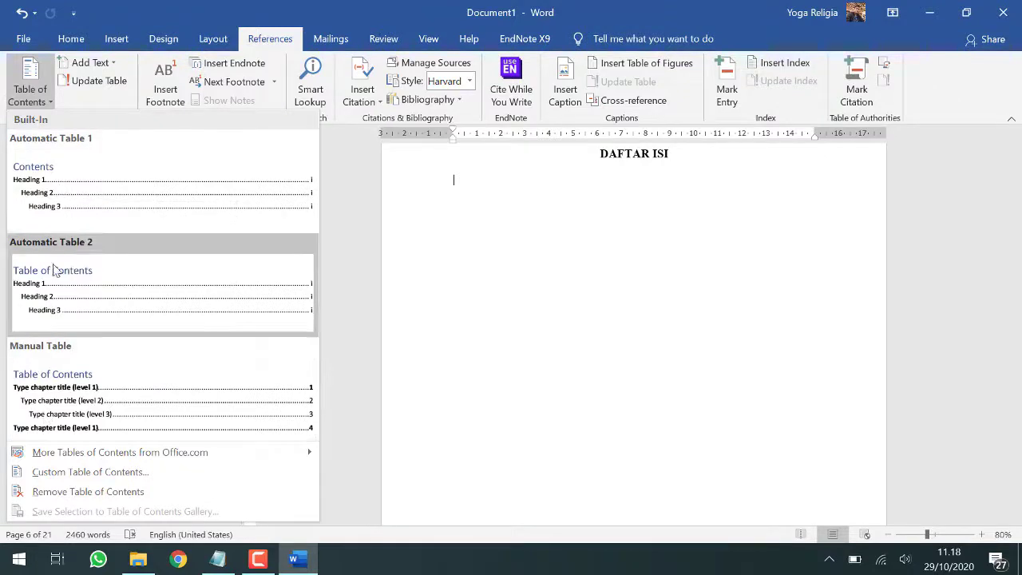
left_click(108, 206)
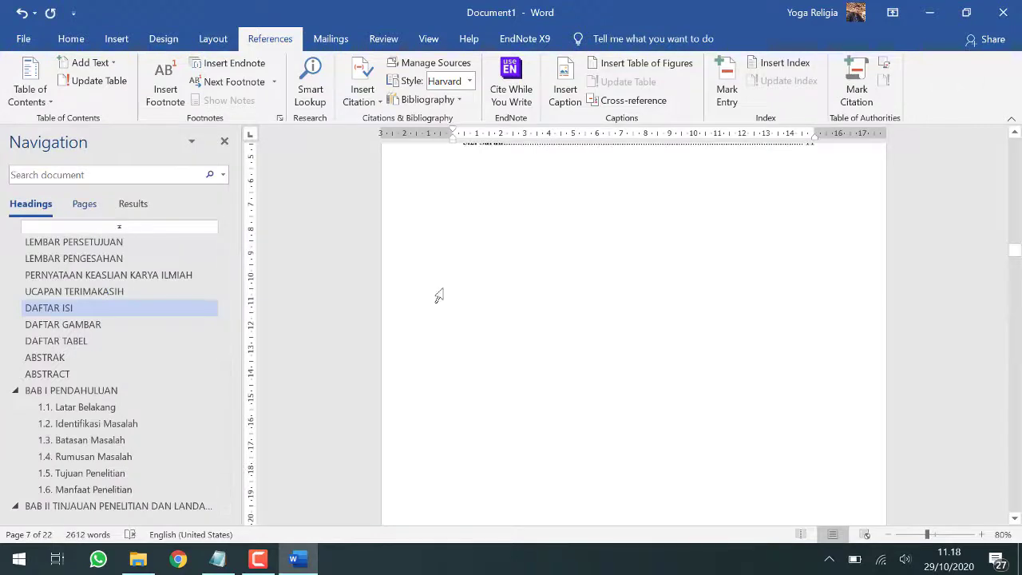
Step: Delete the "Contents" title text above the entries of the table of contents
scroll(625, 265, "up", 15)
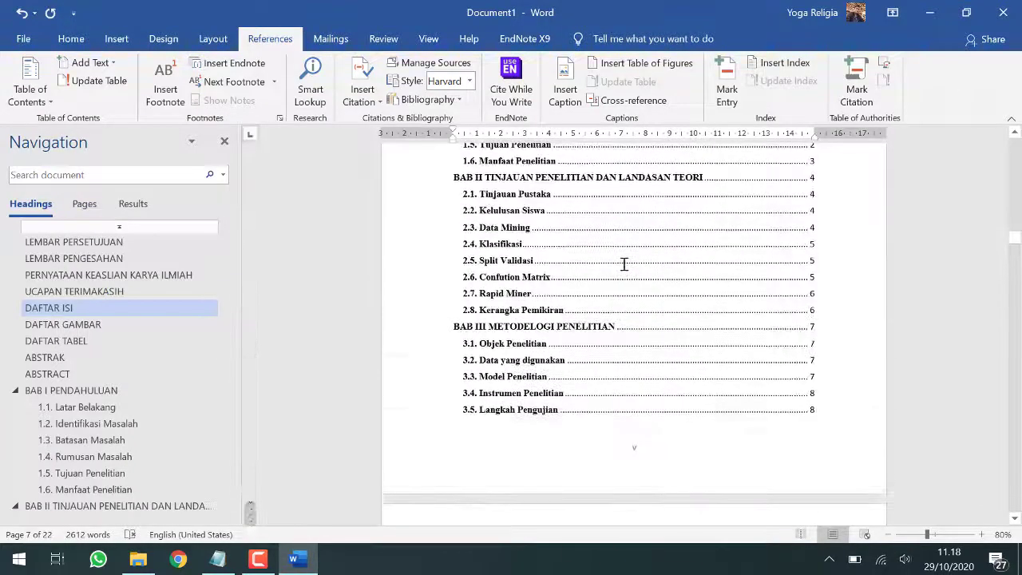
scroll(624, 265, "up", 6)
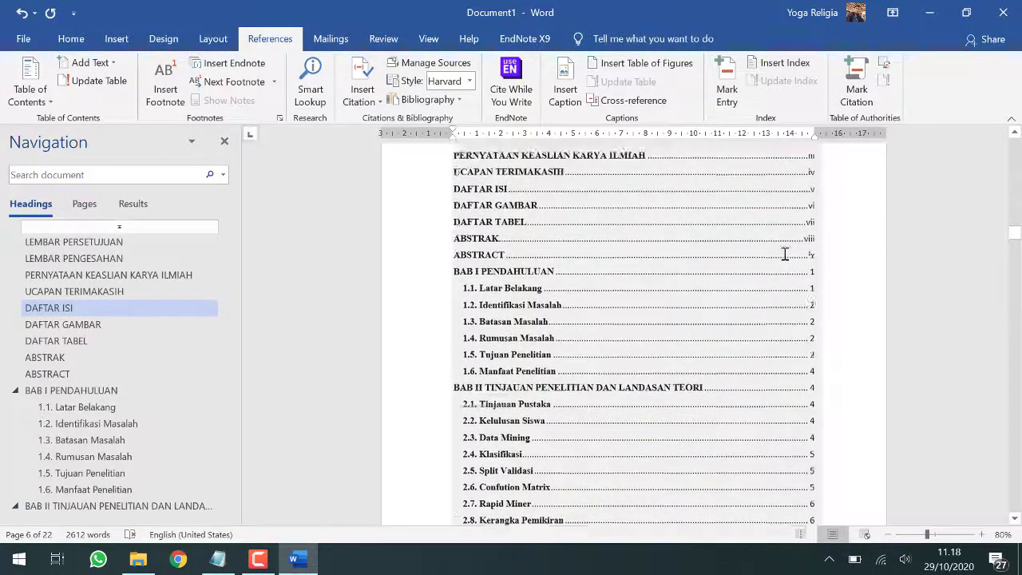
left_click(533, 231)
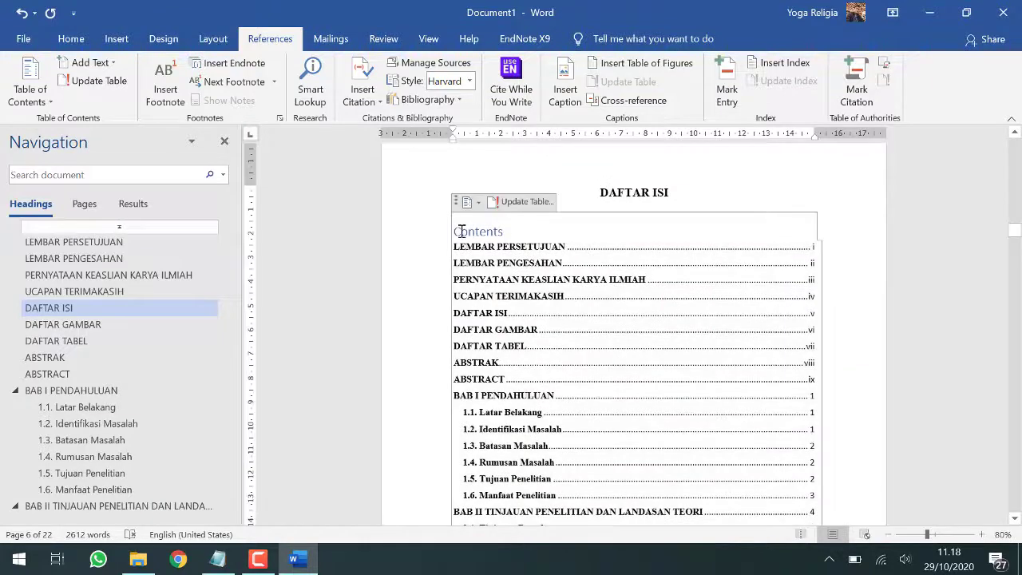
key("BackSpace")
key("BackSpace")
key("BackSpace")
key("BackSpace")
key("BackSpace")
key("BackSpace")
key("BackSpace")
key("BackSpace")
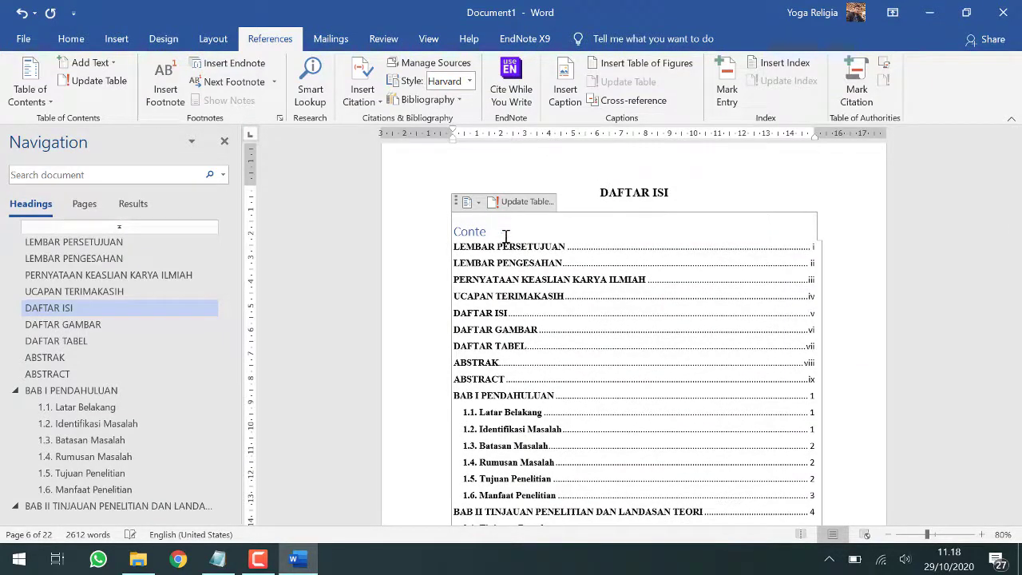
Step: Select all the table of contents entries and format them in Times New Roman, size 12, without bold
scroll(505, 237, "down", 12)
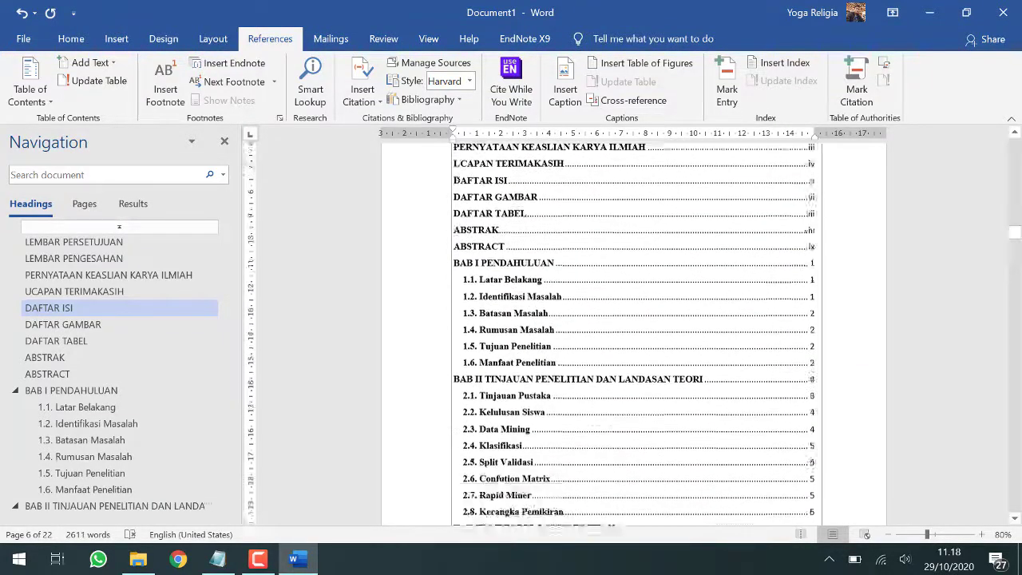
scroll(505, 458, "down", 2)
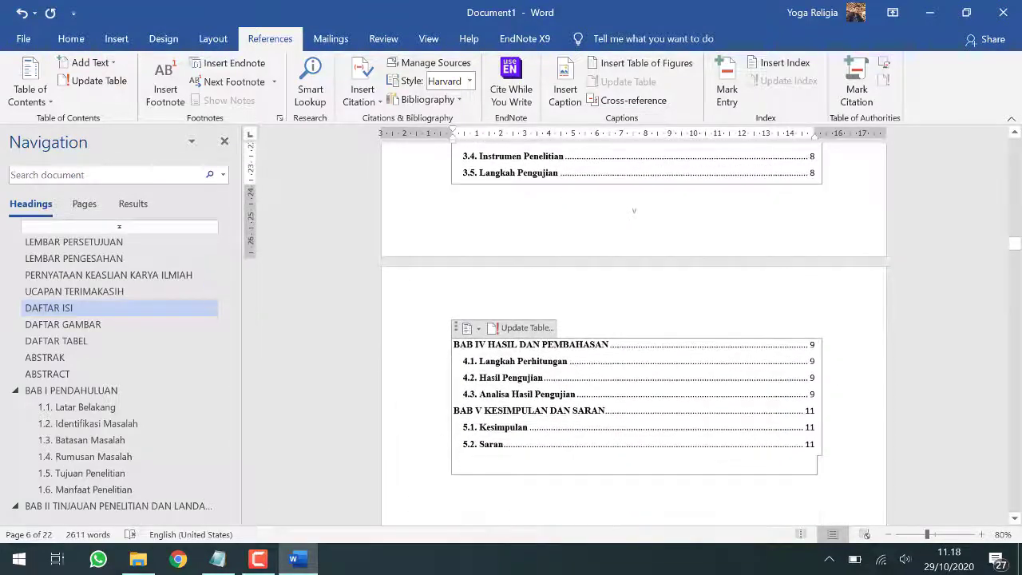
left_click(505, 459, "shift")
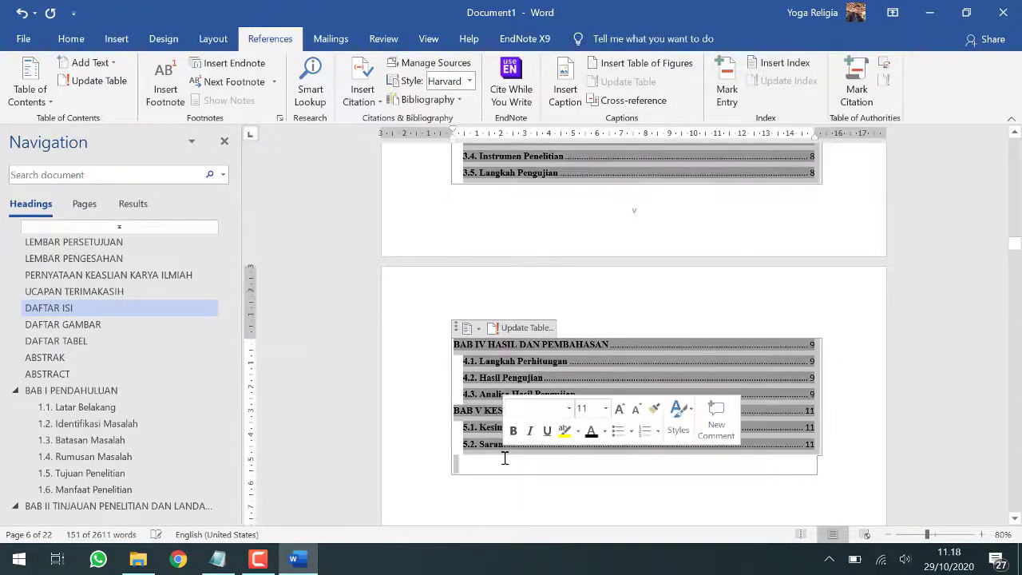
left_click(72, 39)
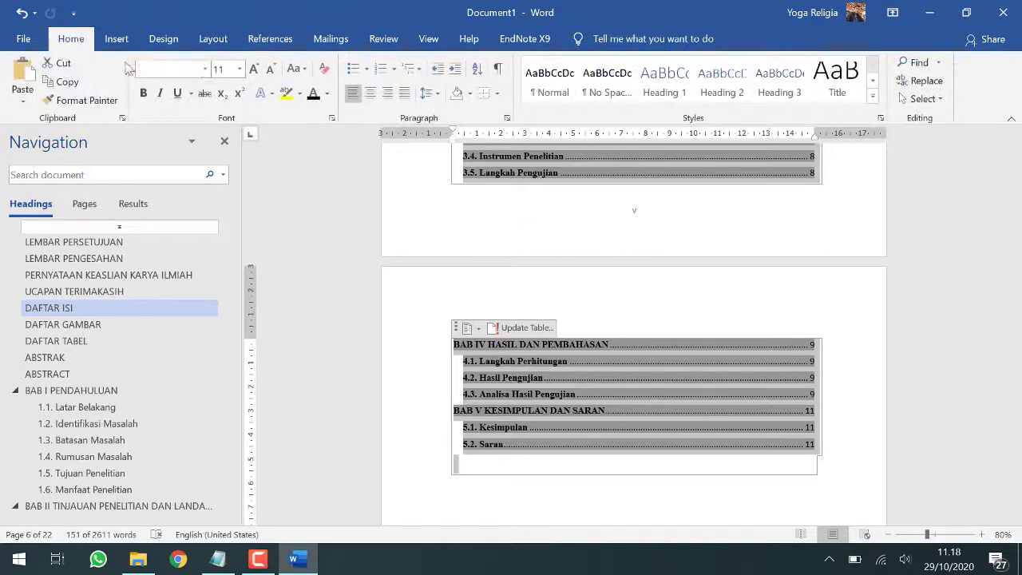
key("Tab")
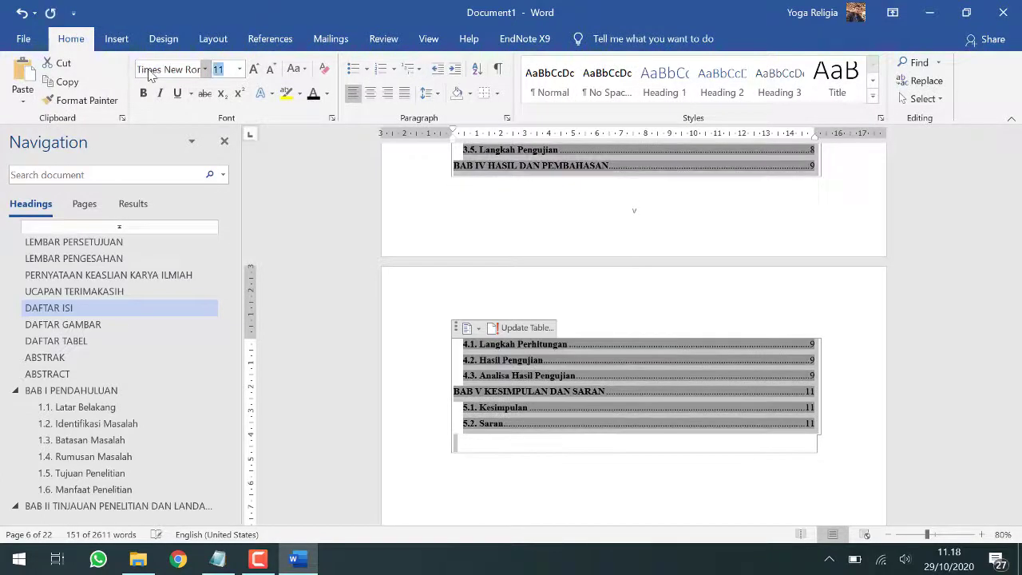
type("12")
key("Return")
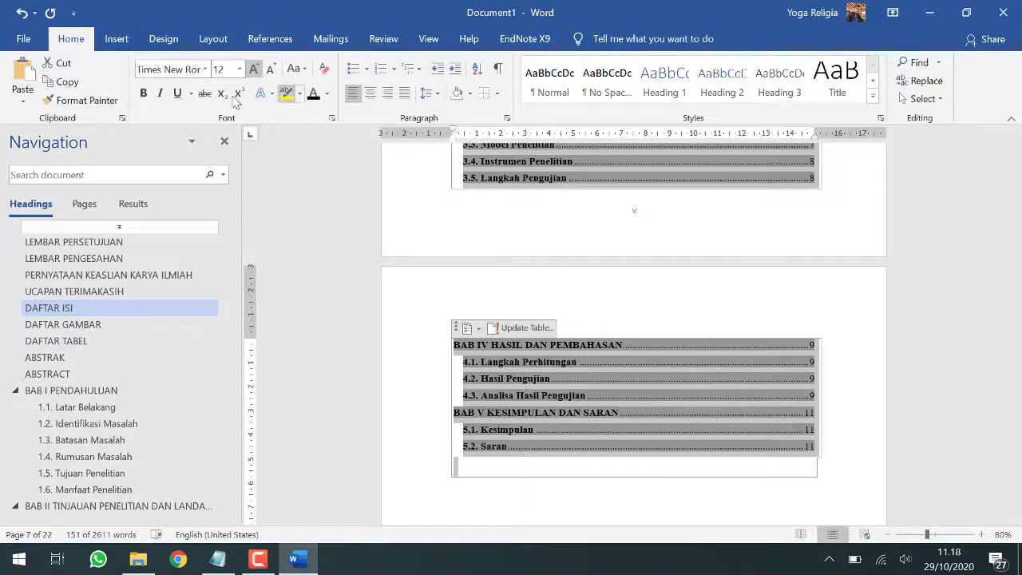
left_click(143, 94)
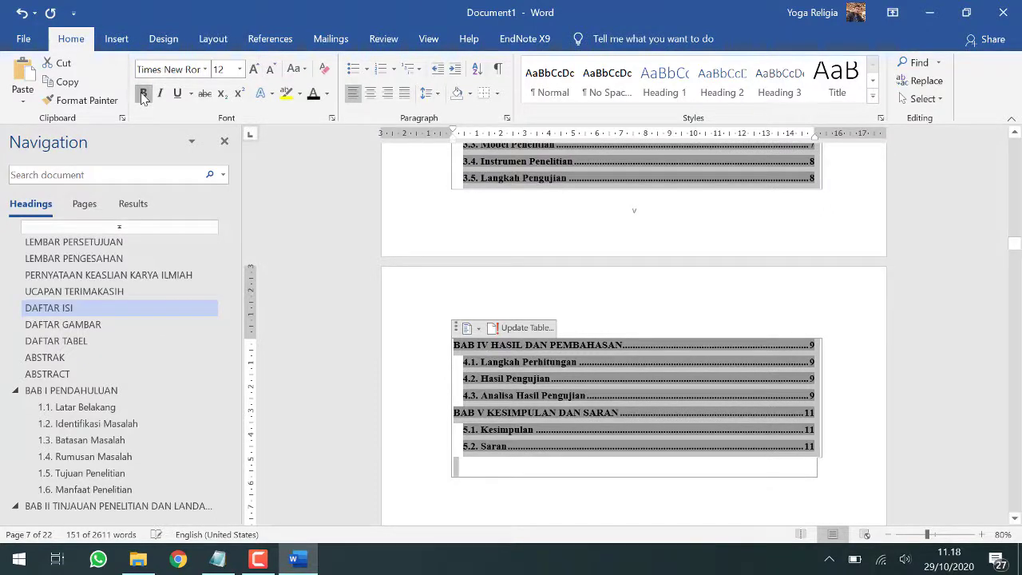
left_click(144, 93)
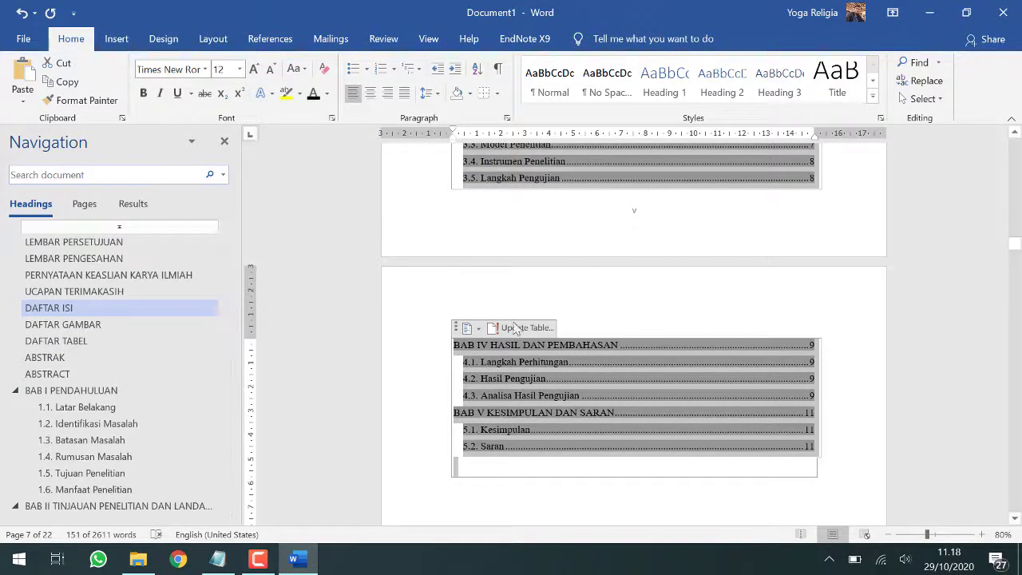
Step: Set the line spacing of the table of contents entries to 1.5 and remove the space before paragraphs
left_click(429, 94)
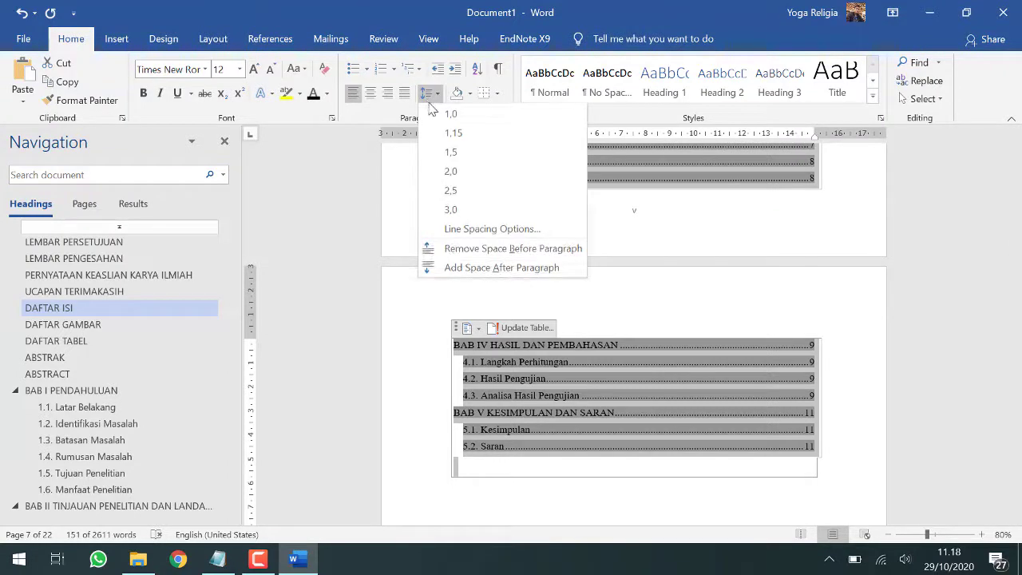
left_click(456, 152)
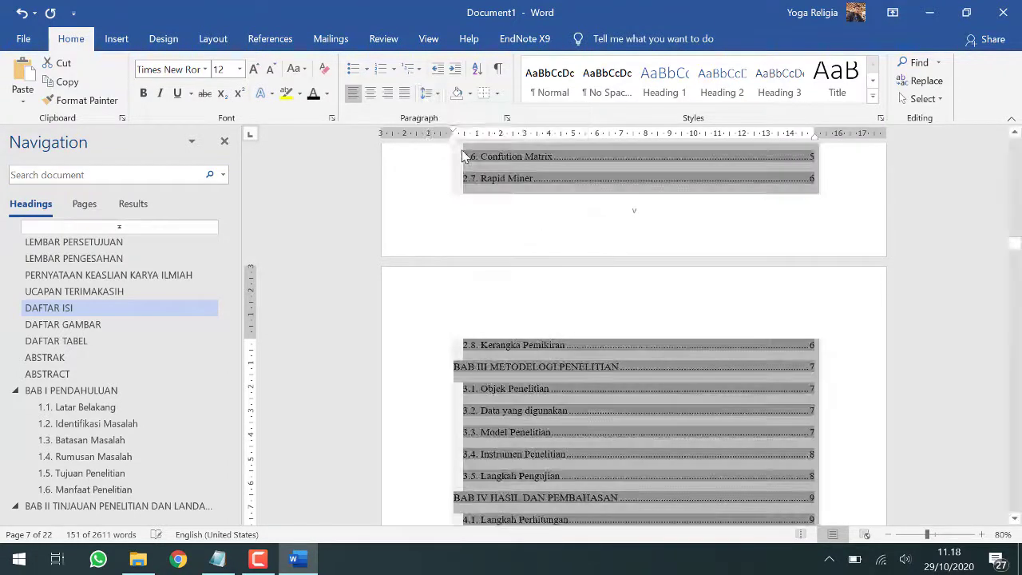
left_click(429, 93)
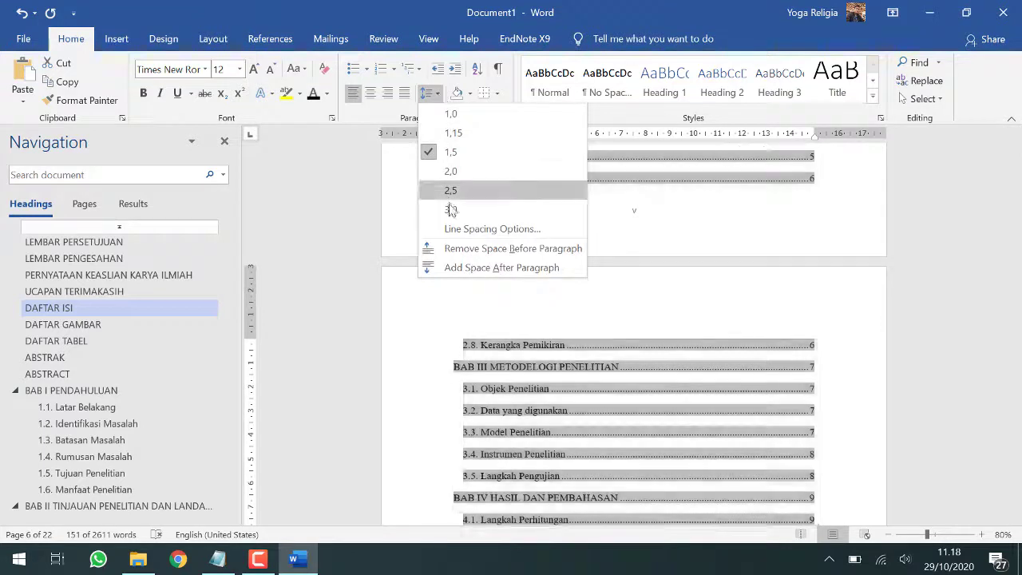
left_click(432, 248)
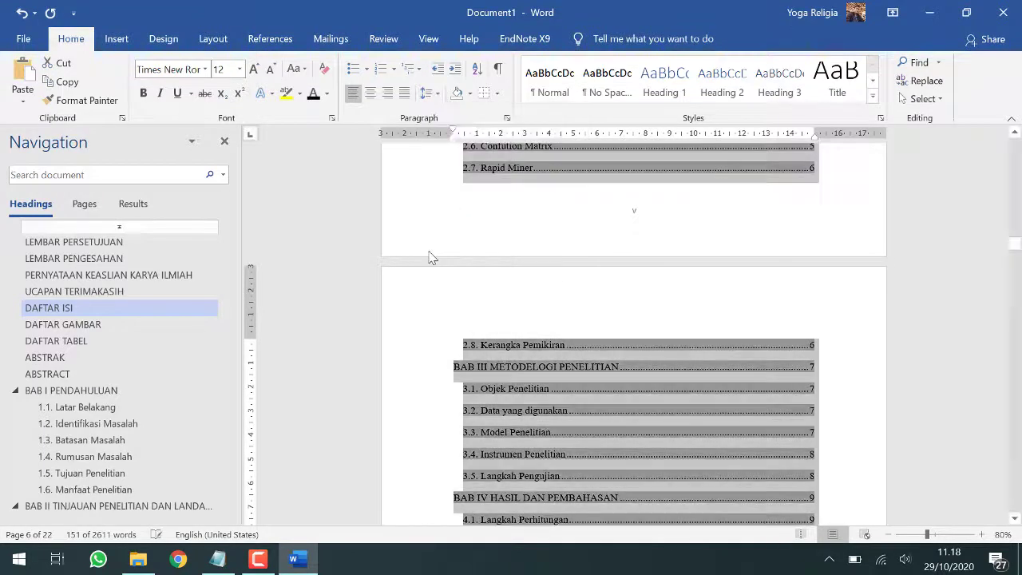
Step: Check the line spacing applied to the table of contents entries and clear the selection at the DAFTAR ISI heading
left_click(429, 93)
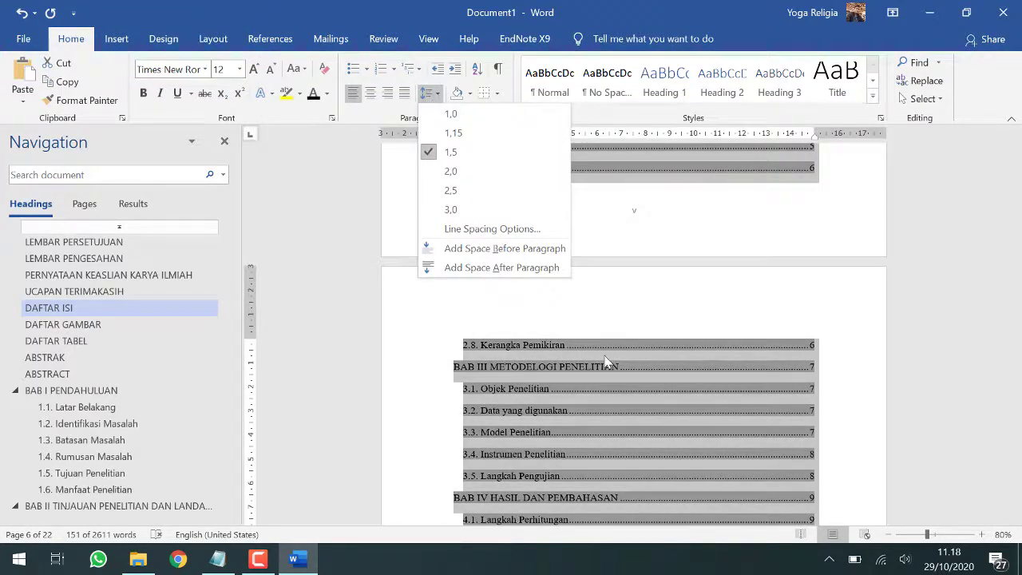
scroll(859, 327, "up", 2)
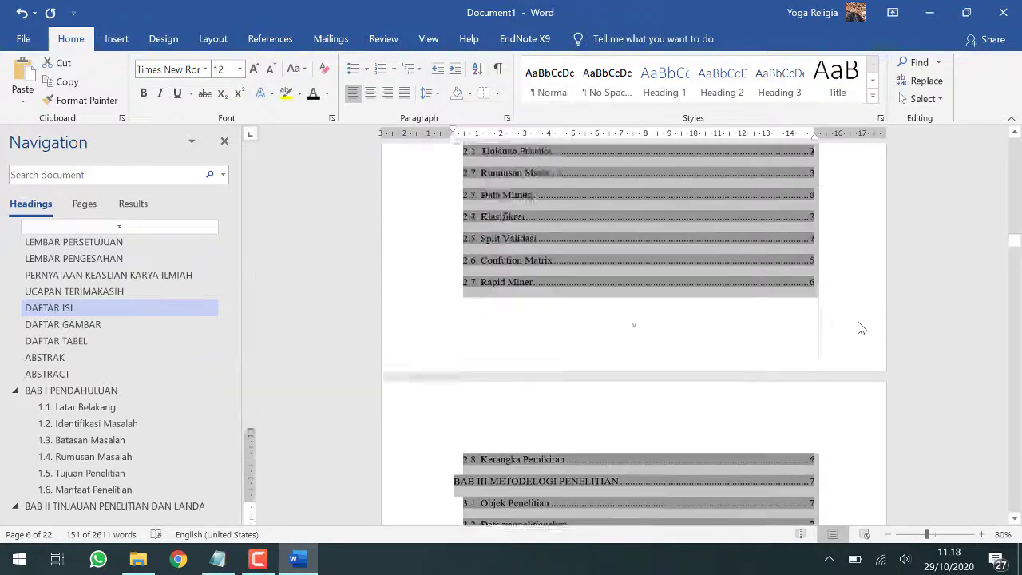
scroll(859, 327, "up", 10)
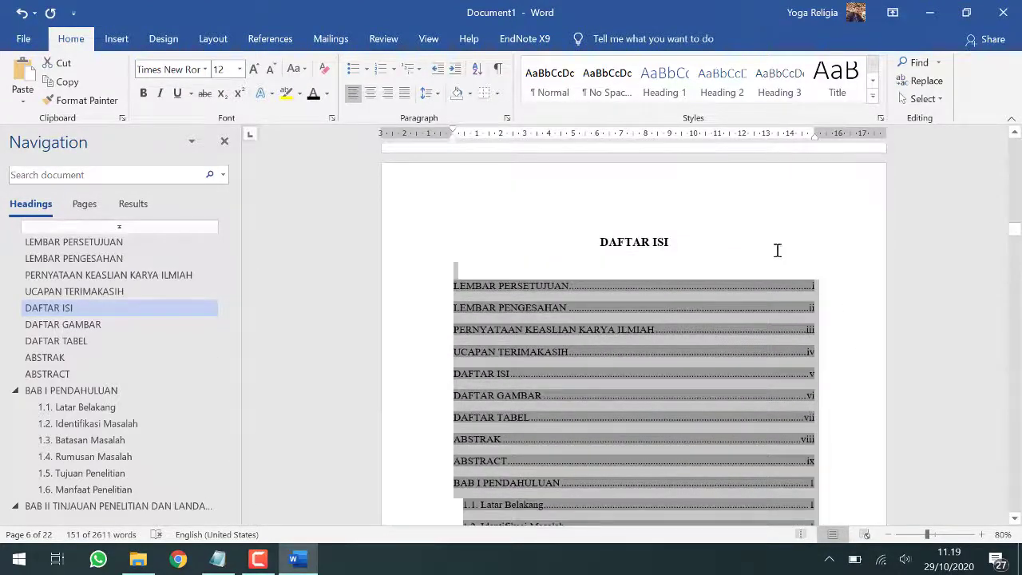
left_click(755, 238)
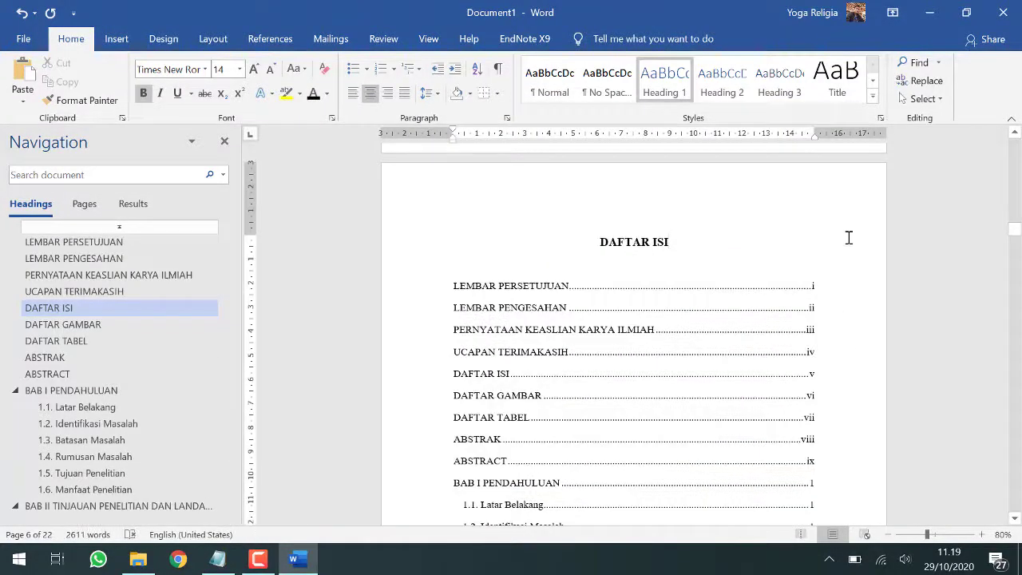
Step: Insert a blank line between the DAFTAR GAMBAR heading and its body paragraph
scroll(848, 239, "down", 11)
scroll(851, 244, "down", 10)
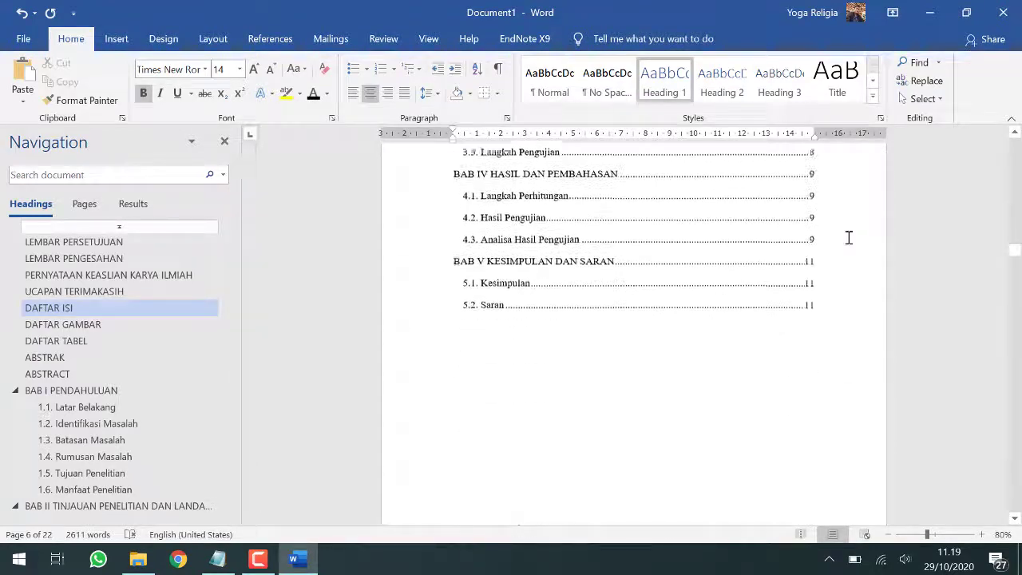
scroll(849, 237, "down", 3)
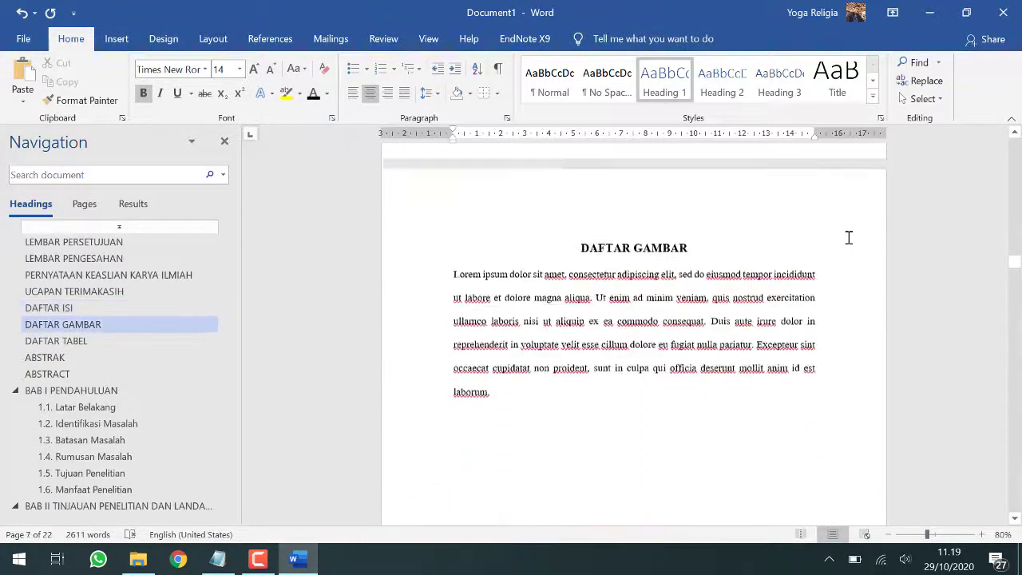
left_click(686, 185)
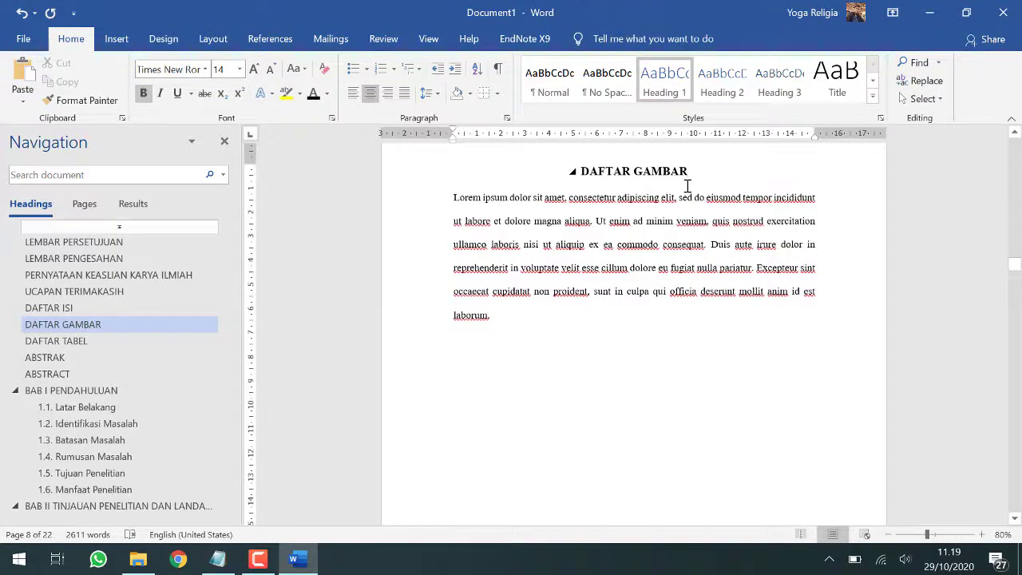
key("Return")
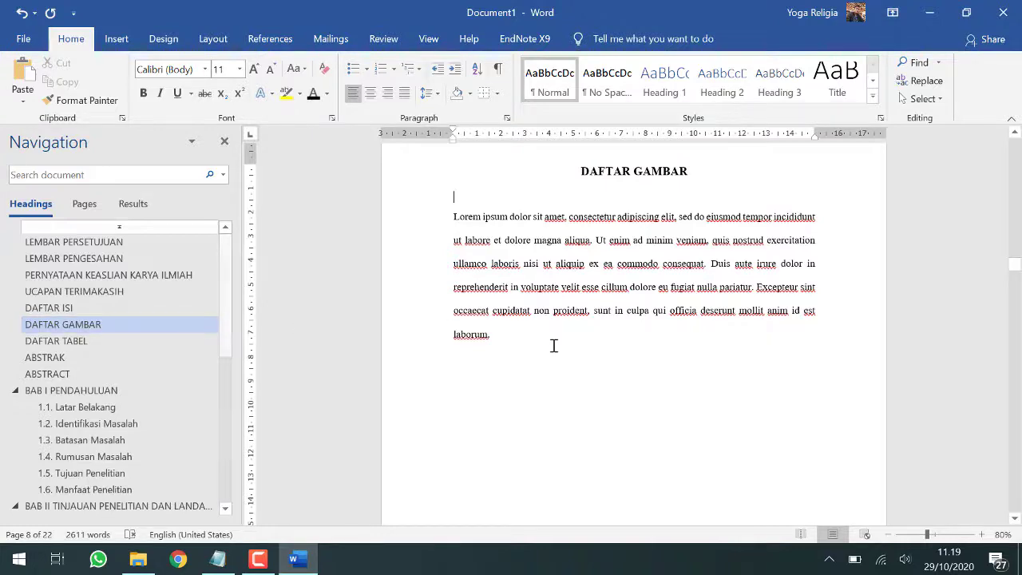
Step: Examine the headings and page numbers from BAB I PENDAHULUAN to section 1.2, and the preliminary pages back to the table of contents
left_click(172, 341)
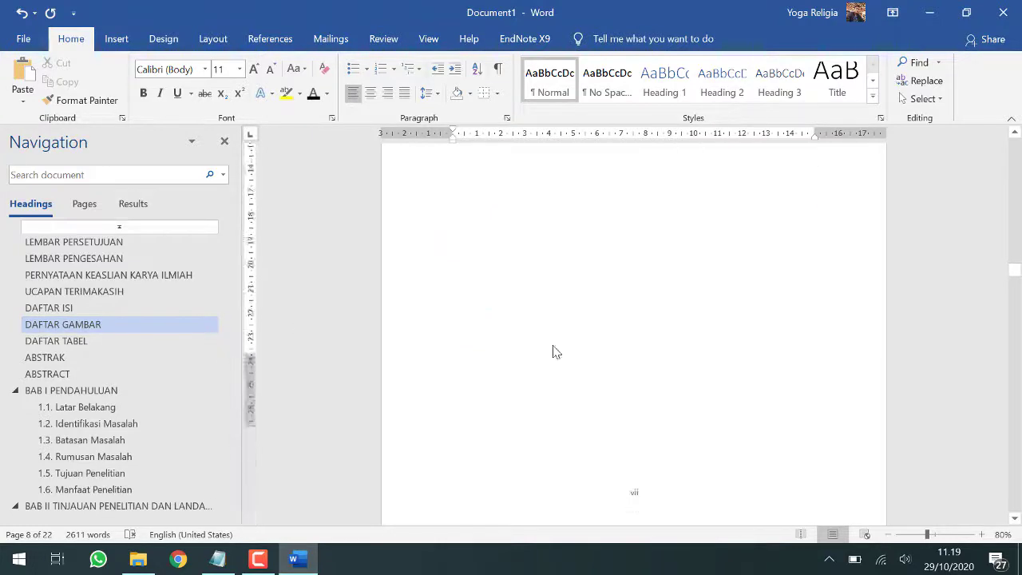
left_click(88, 390)
scroll(593, 357, "up", 3)
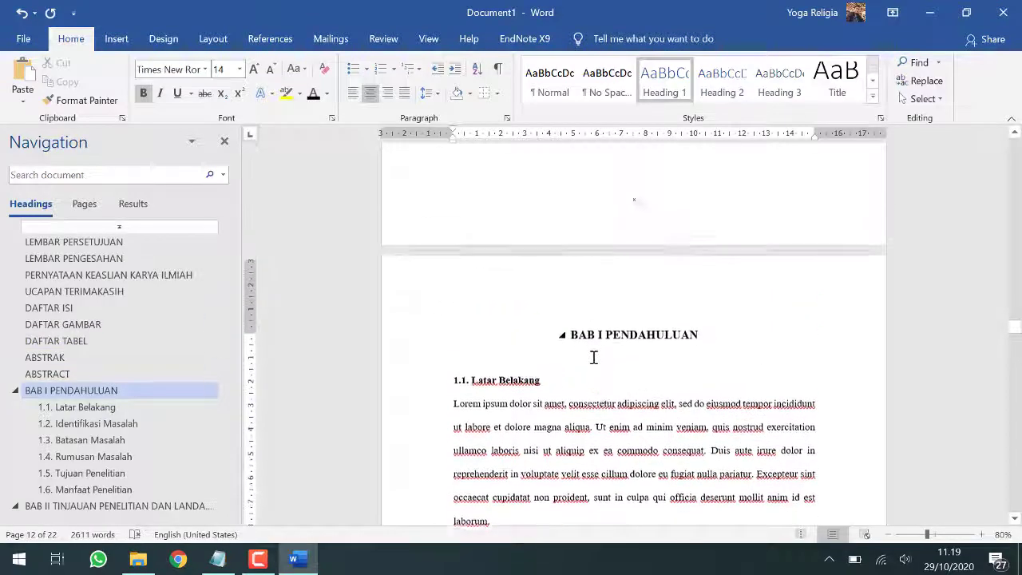
scroll(594, 357, "down", 3)
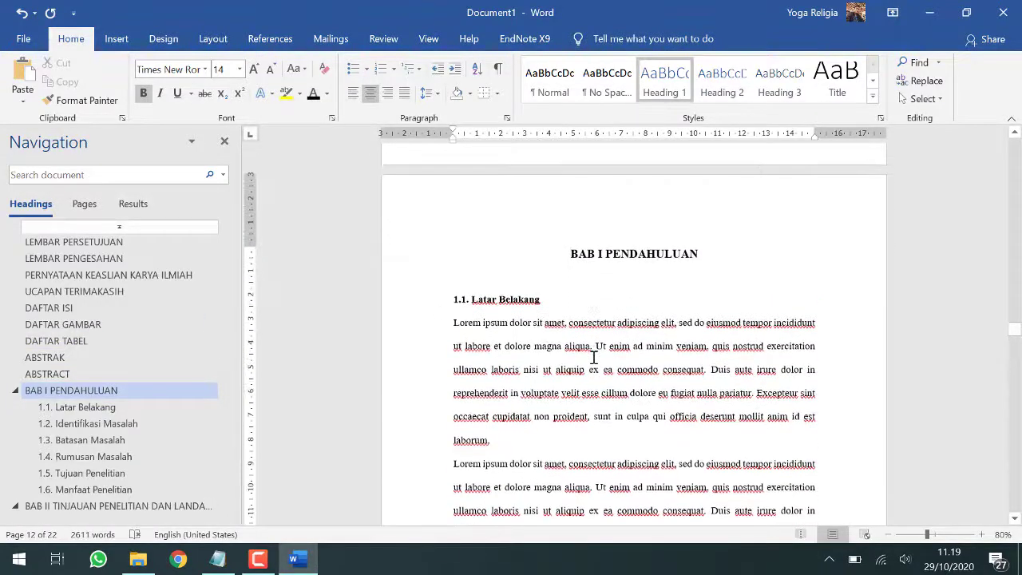
scroll(593, 357, "down", 4)
scroll(594, 357, "down", 2)
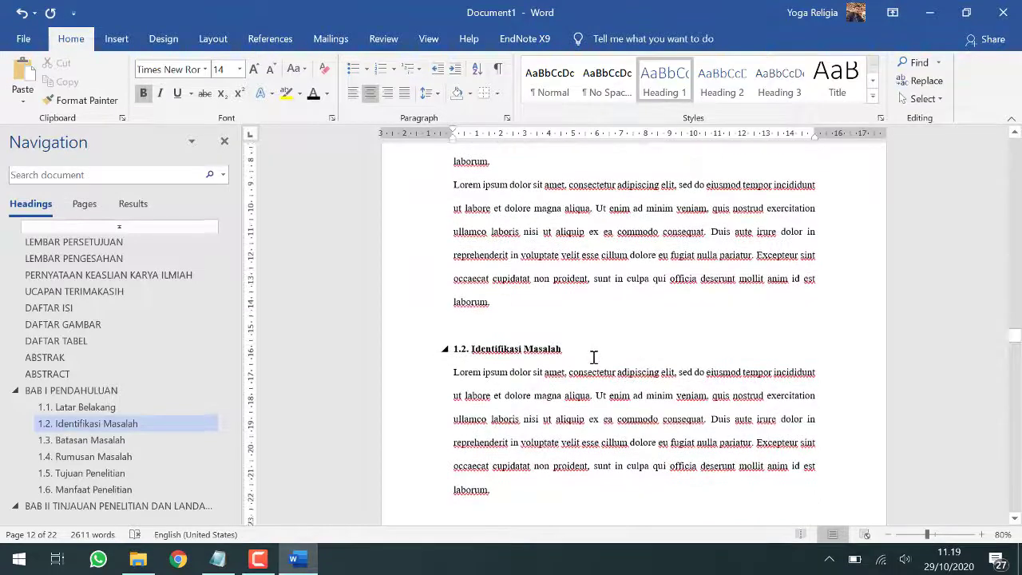
scroll(594, 357, "down", 3)
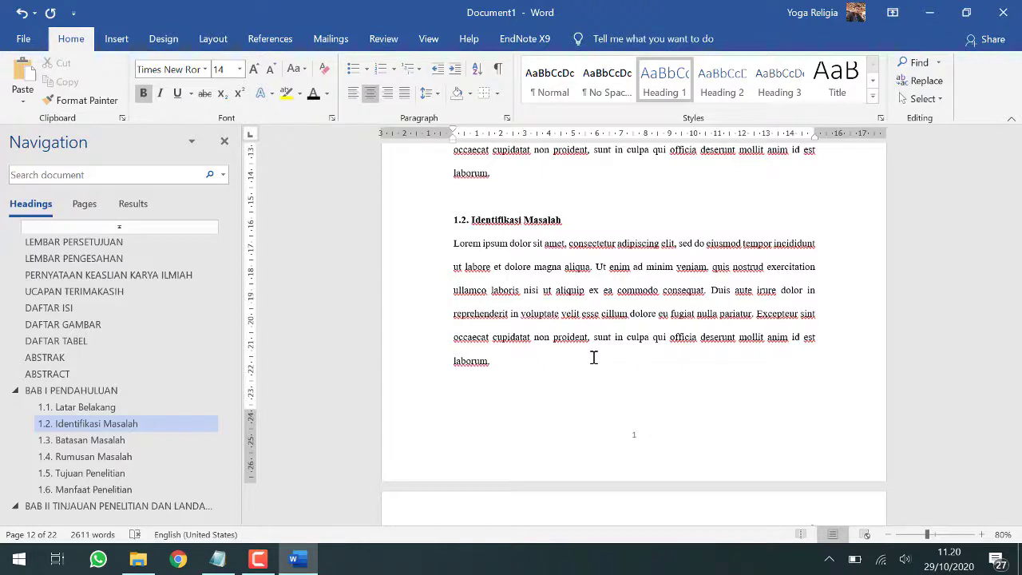
scroll(594, 357, "up", 15)
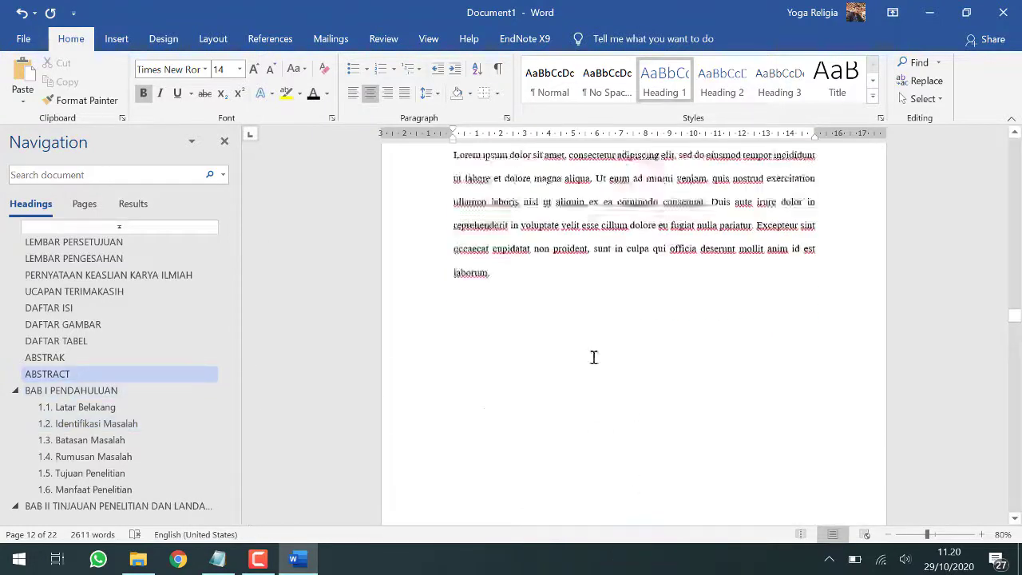
scroll(594, 364, "up", 10)
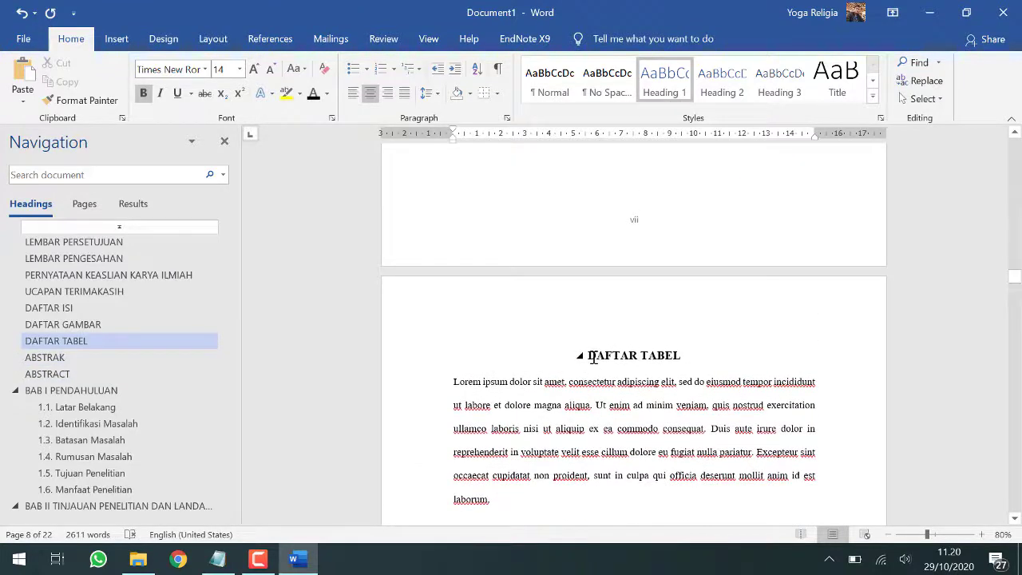
scroll(594, 357, "up", 8)
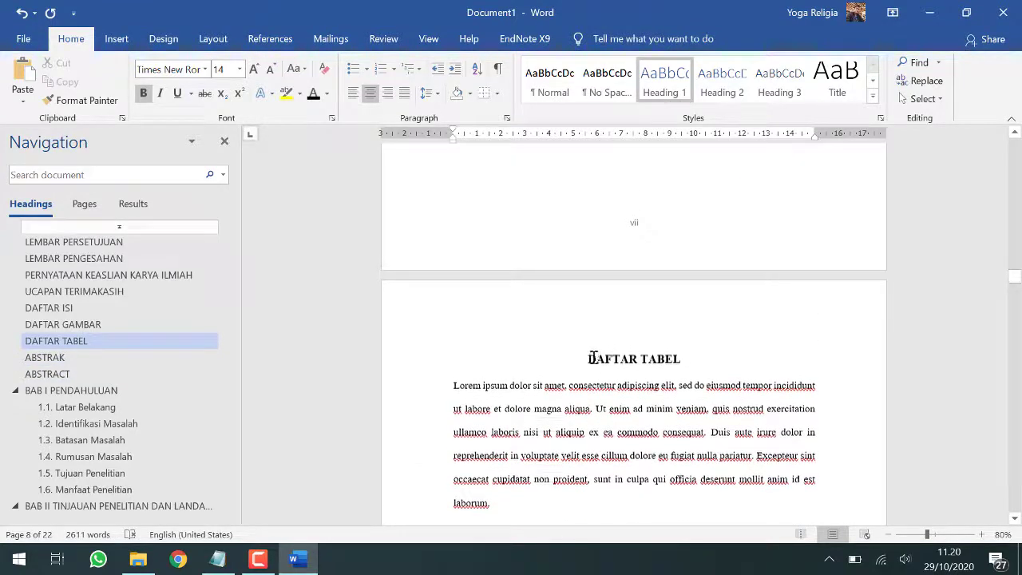
scroll(593, 357, "up", 8)
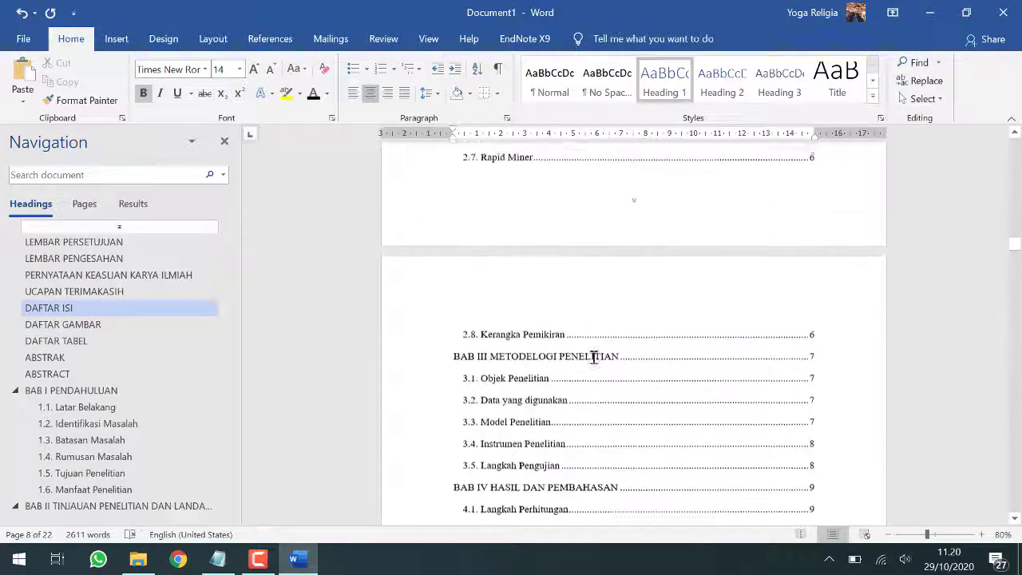